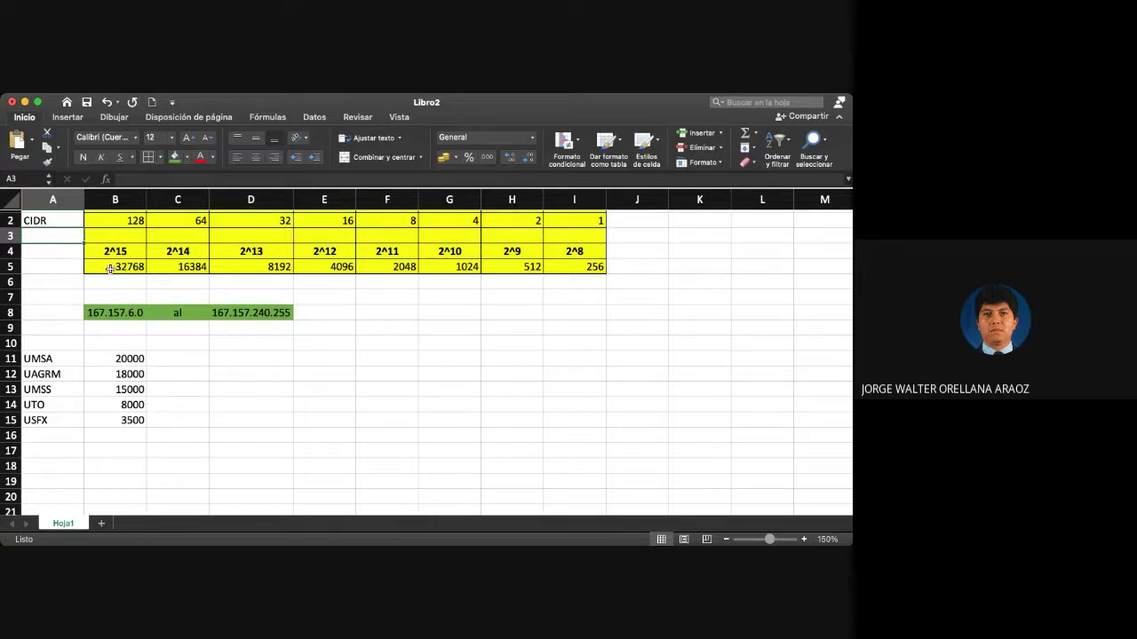
# Step: Examine the host counts and their doubling formulas in row 5 of the yellow table, from 2^15 down to 2^8
pyautogui.click(132, 266)
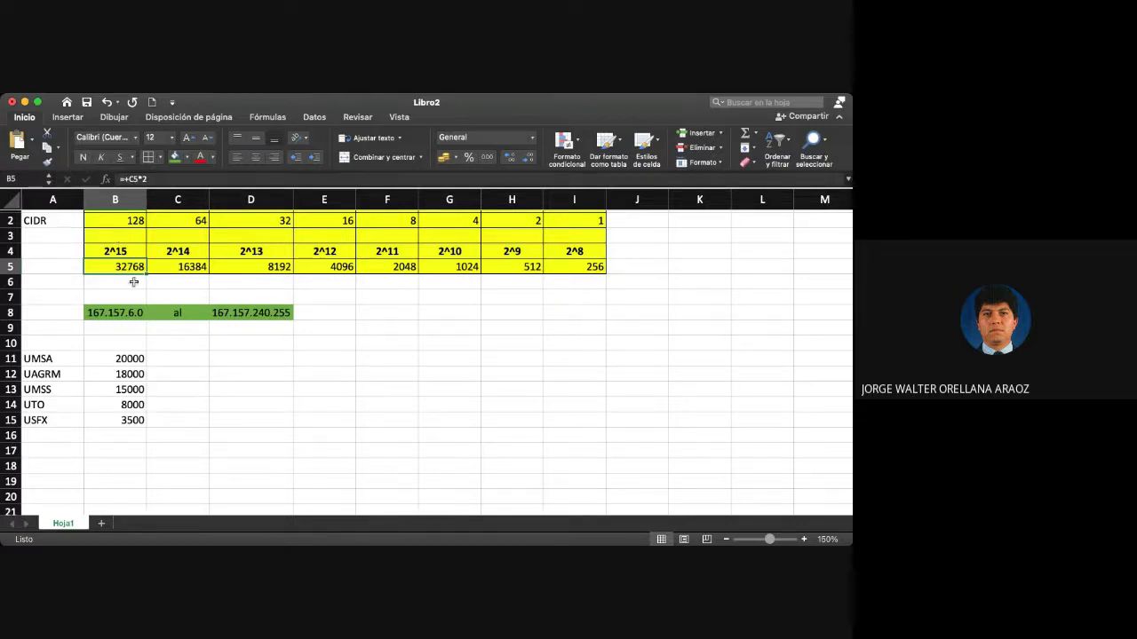
pyautogui.click(173, 270)
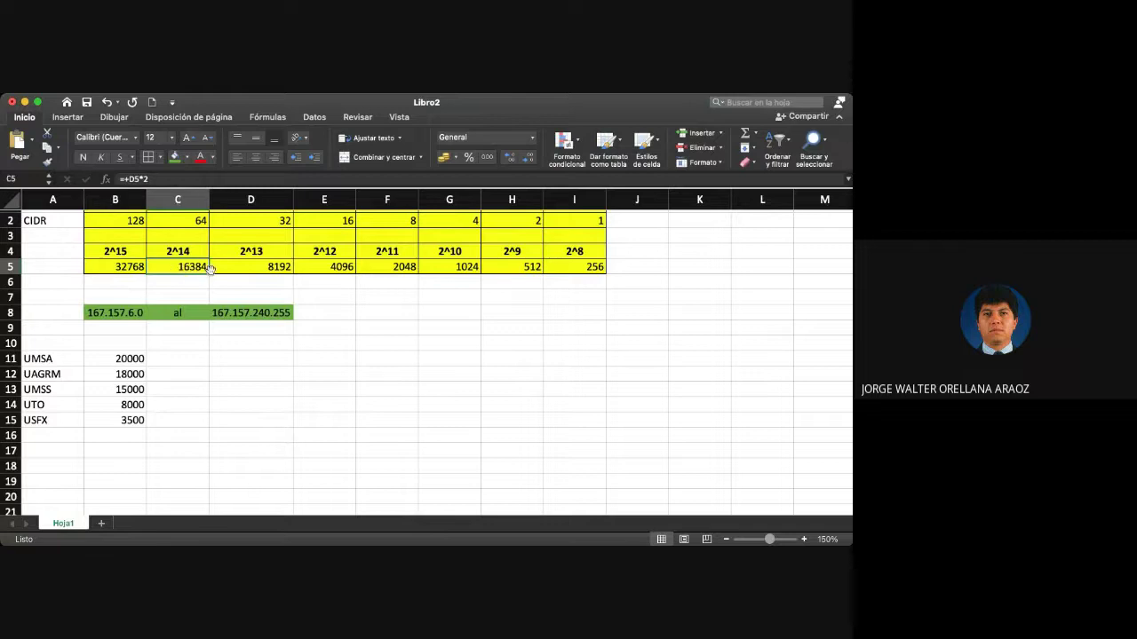
pyautogui.click(257, 270)
pyautogui.click(345, 270)
pyautogui.click(395, 270)
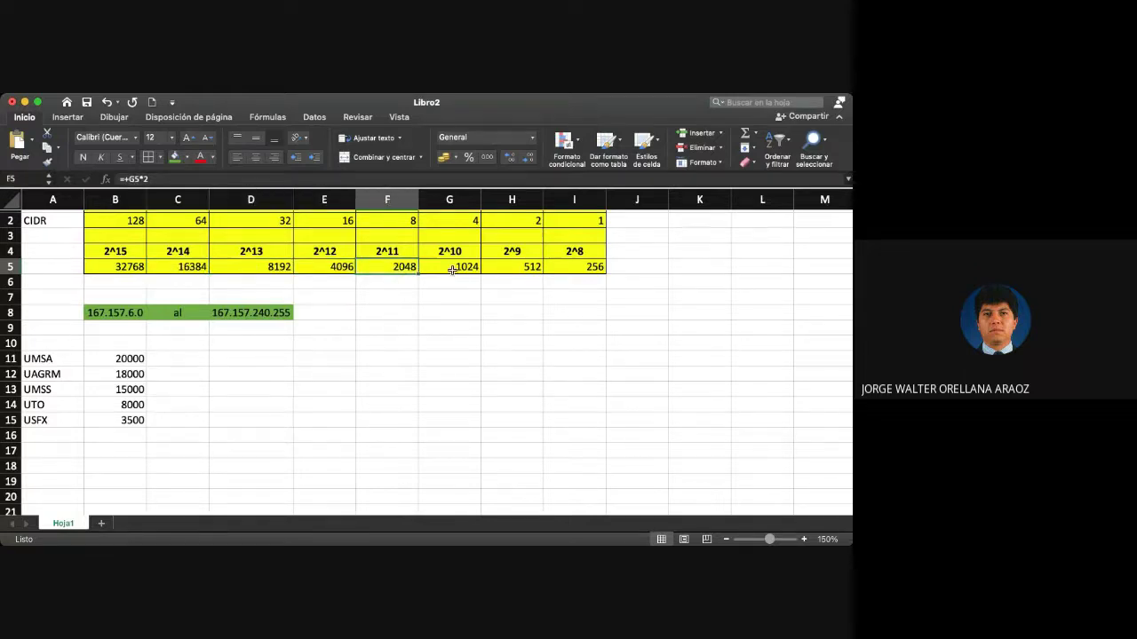
pyautogui.click(455, 270)
pyautogui.moveTo(568, 270); pyautogui.dragTo(118, 266)
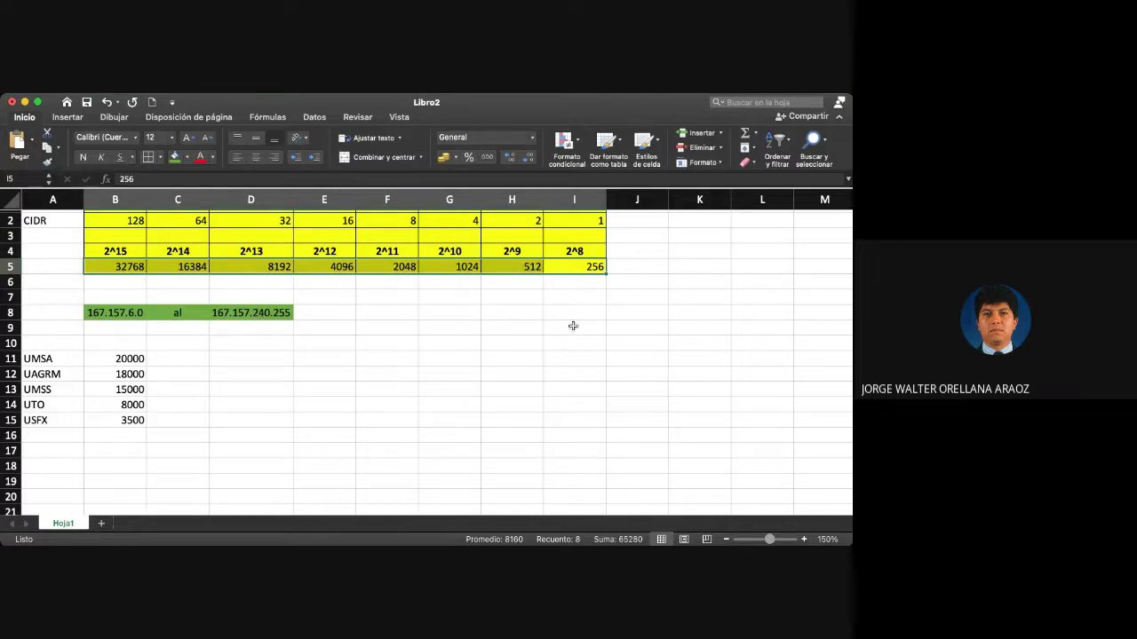
pyautogui.click(574, 268)
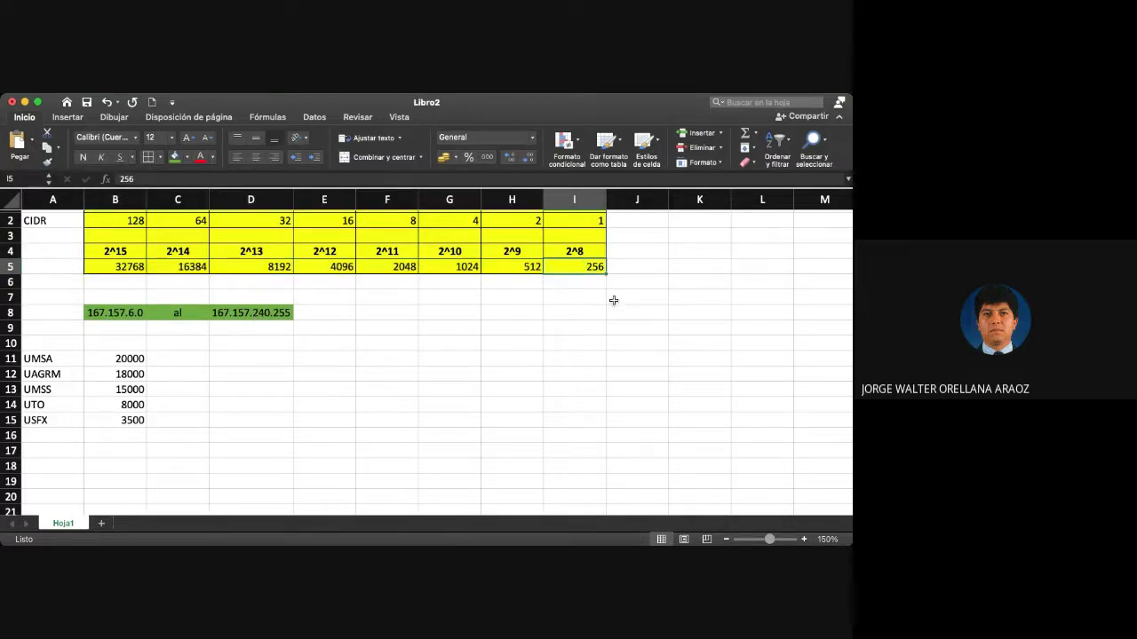
pyautogui.click(509, 264)
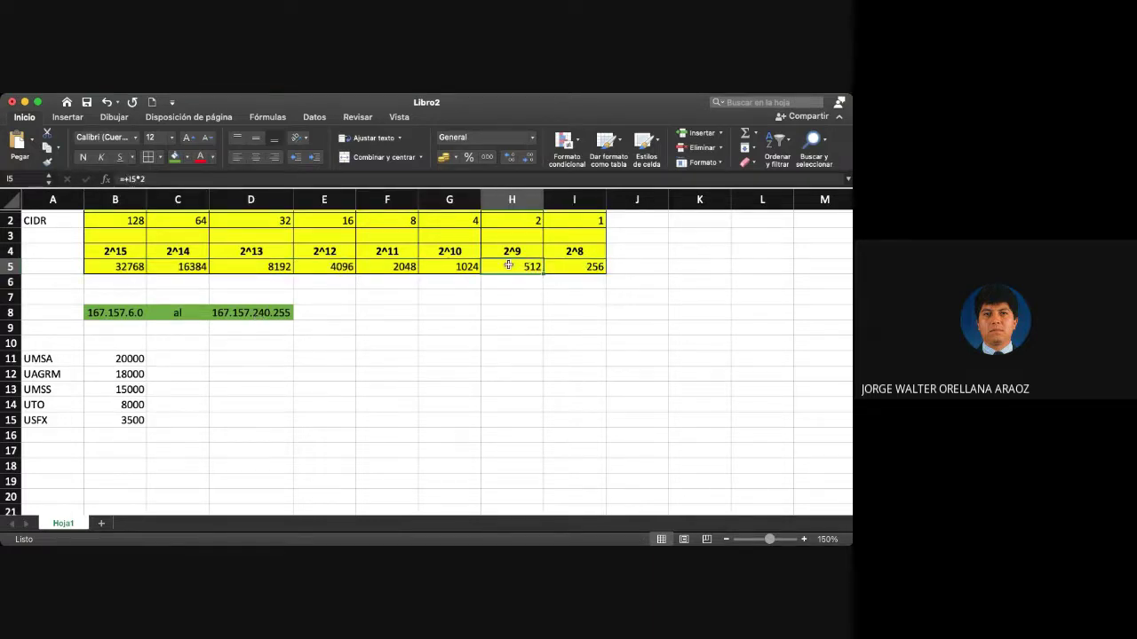
pyautogui.moveTo(508, 264)
pyautogui.mouseDown()
pyautogui.moveTo(111, 267)
pyautogui.moveTo(110, 282)
pyautogui.moveTo(111, 266)
pyautogui.moveTo(519, 268)
pyautogui.mouseUp()
pyautogui.press('super+z')
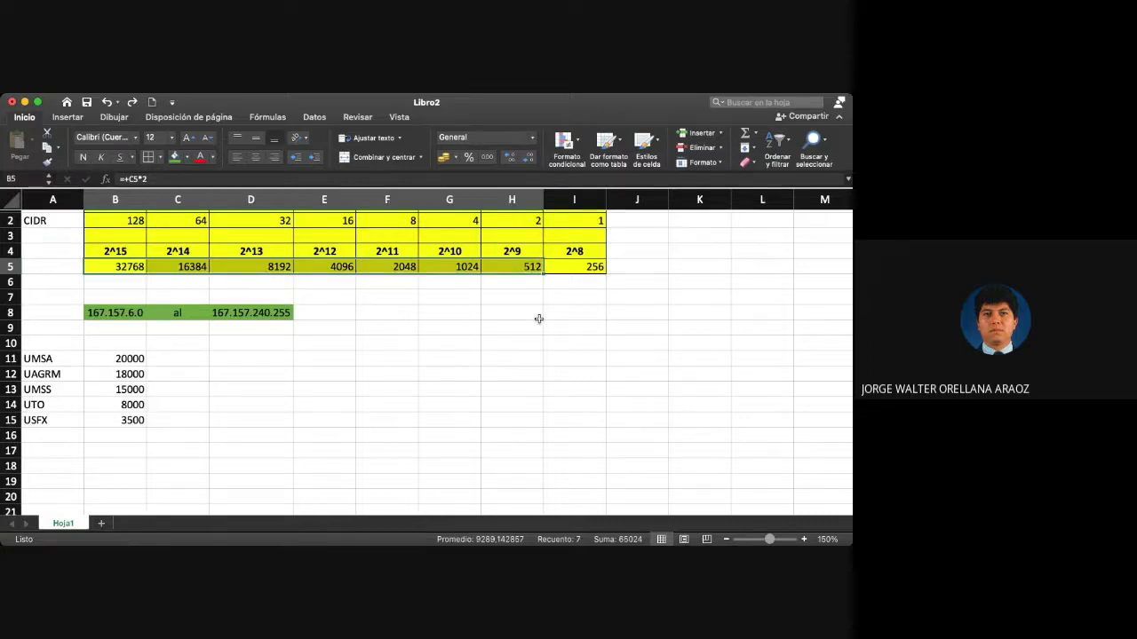
# Step: Review the start of the green address range in row 8 and UMSA's host requirement against the host counts in row 5
pyautogui.click(99, 317)
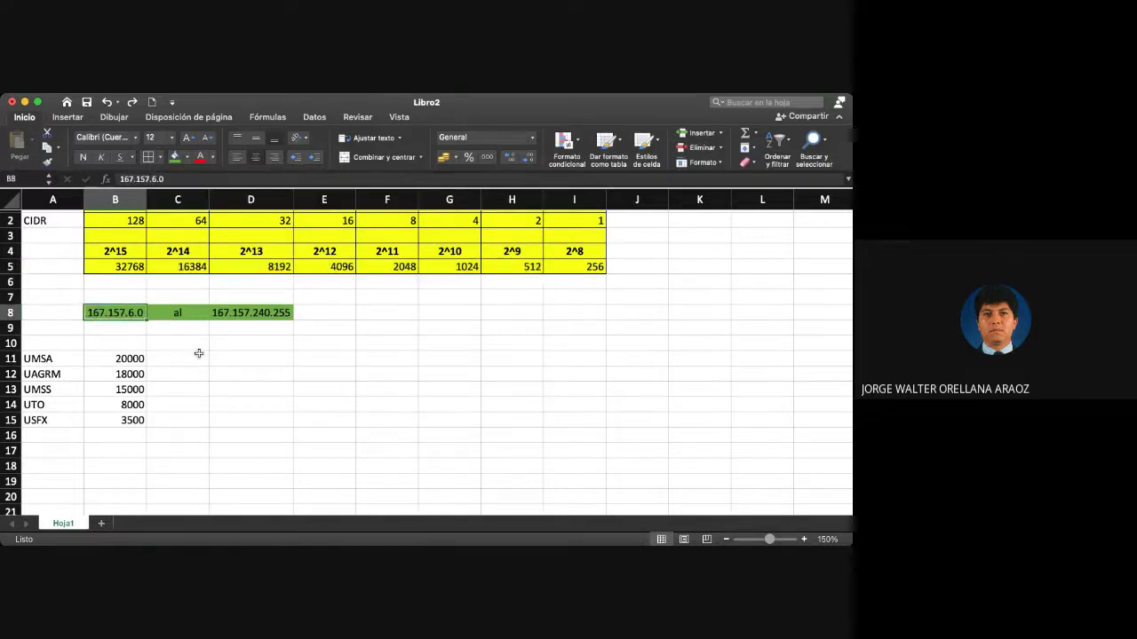
pyautogui.scroll(1, 135, 346)
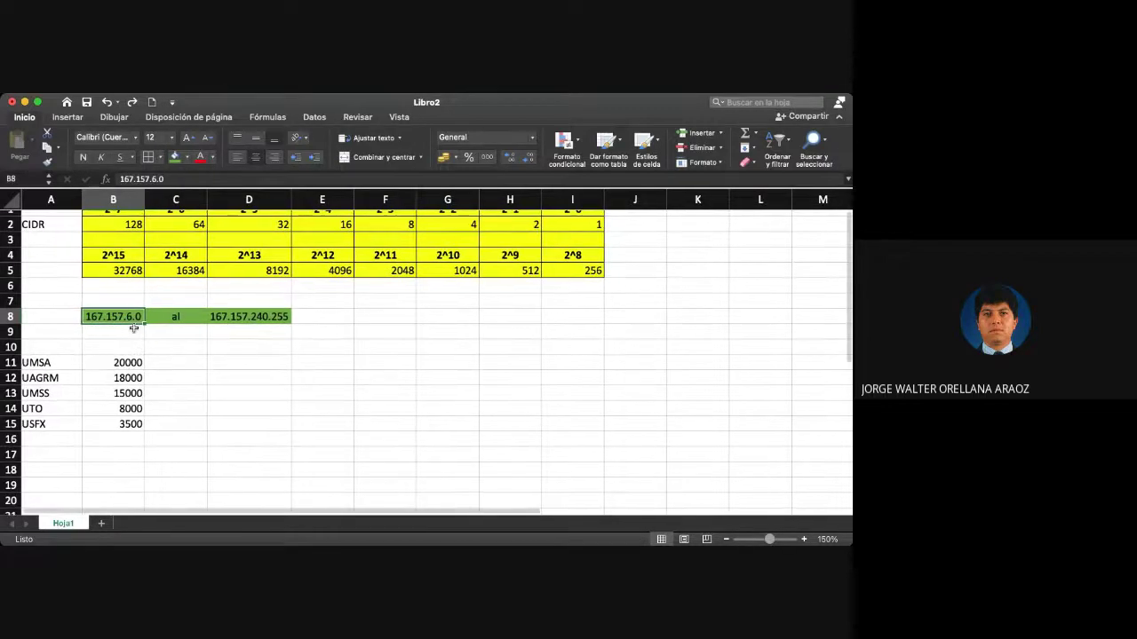
pyautogui.hscroll(-1, 133, 328)
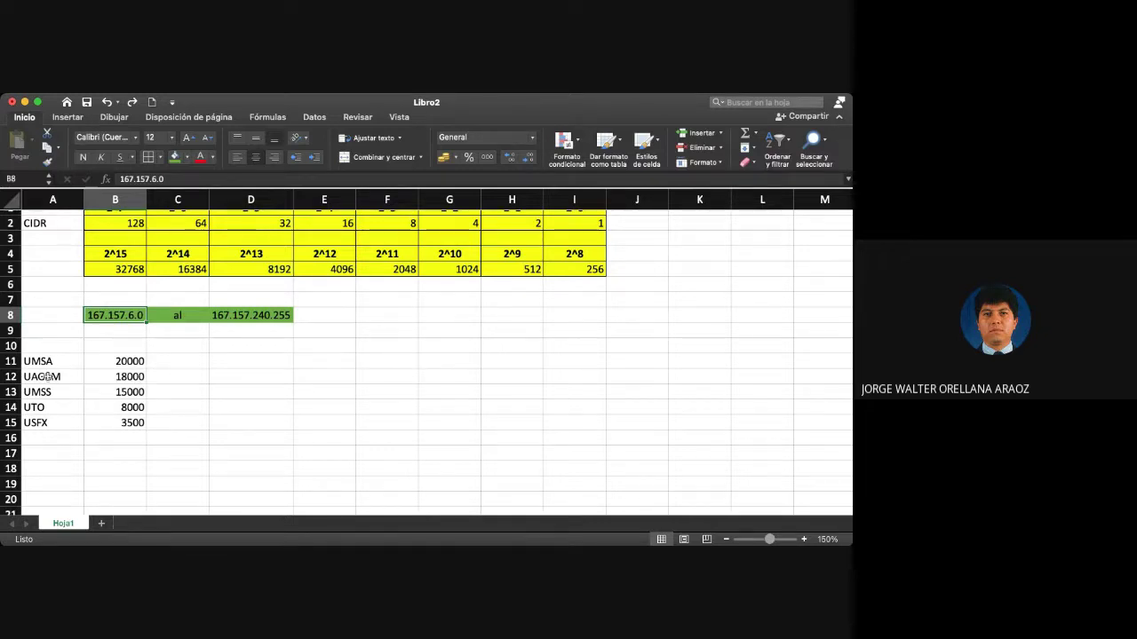
pyautogui.click(125, 362)
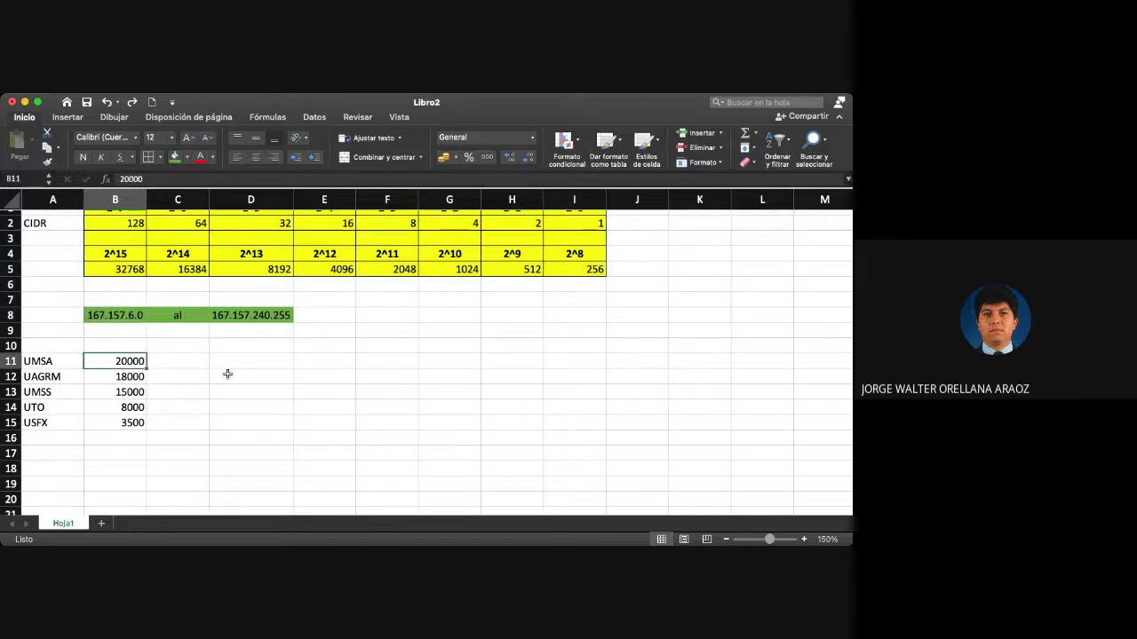
pyautogui.click(120, 271)
pyautogui.moveTo(120, 271); pyautogui.dragTo(555, 267)
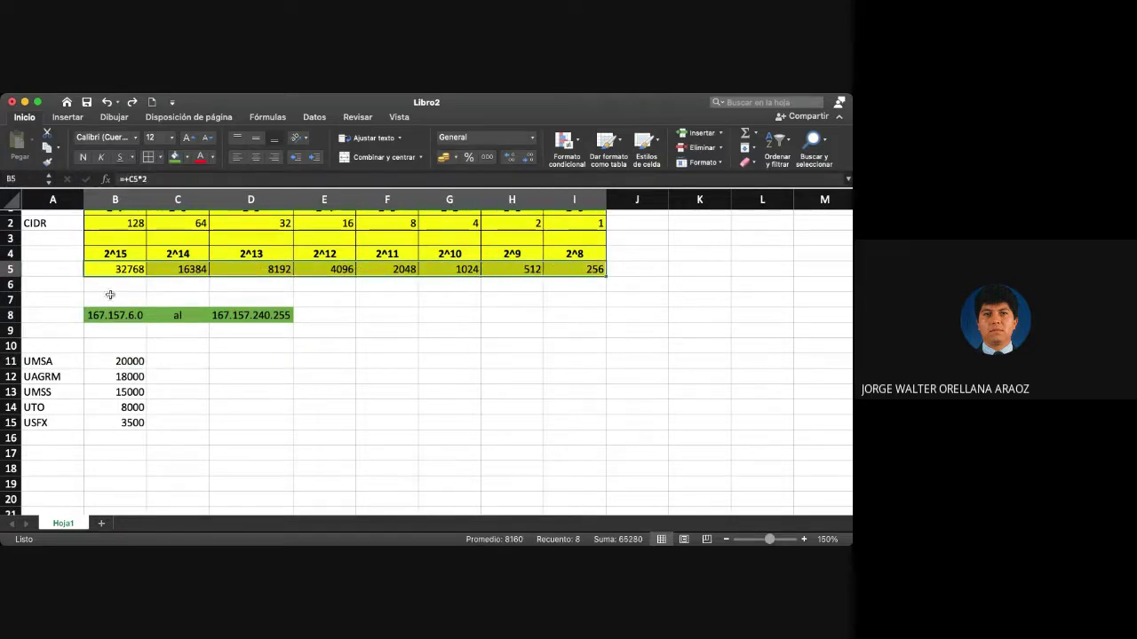
# Step: Label the yellow table's rows beside column I: "hosts" in J5 and "super redes" in J2
pyautogui.click(55, 267)
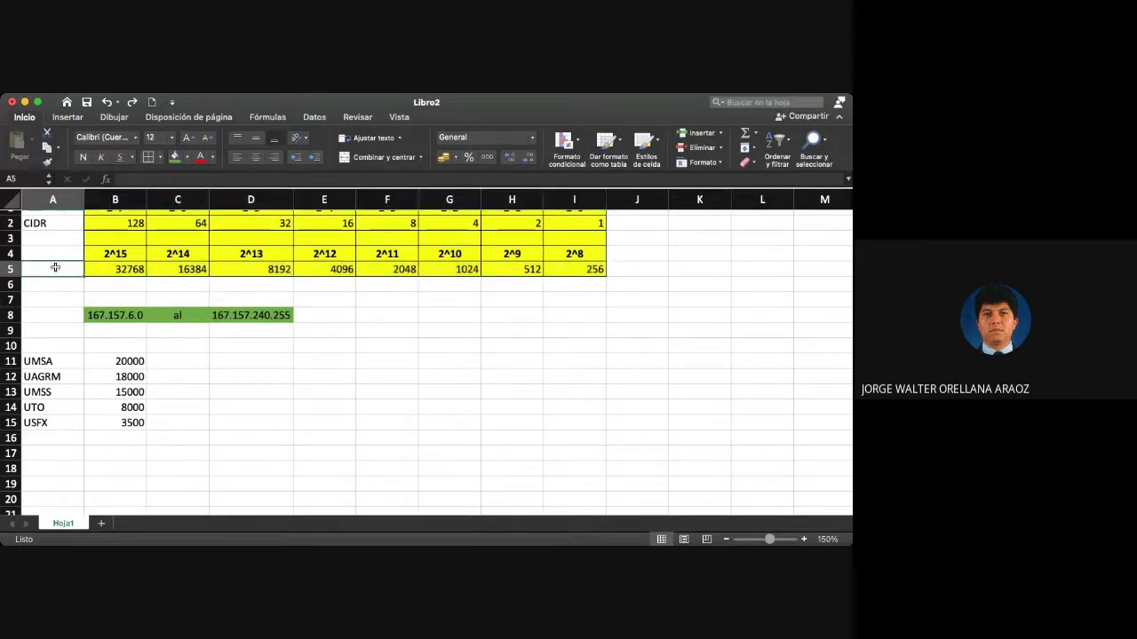
pyautogui.click(629, 267)
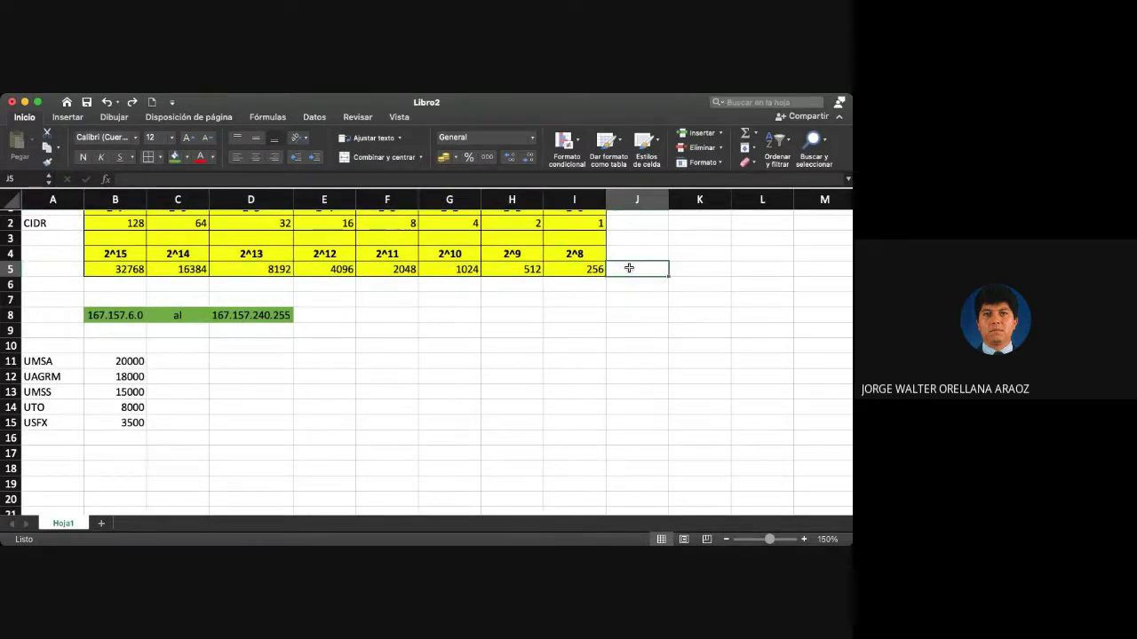
pyautogui.write('hosts')
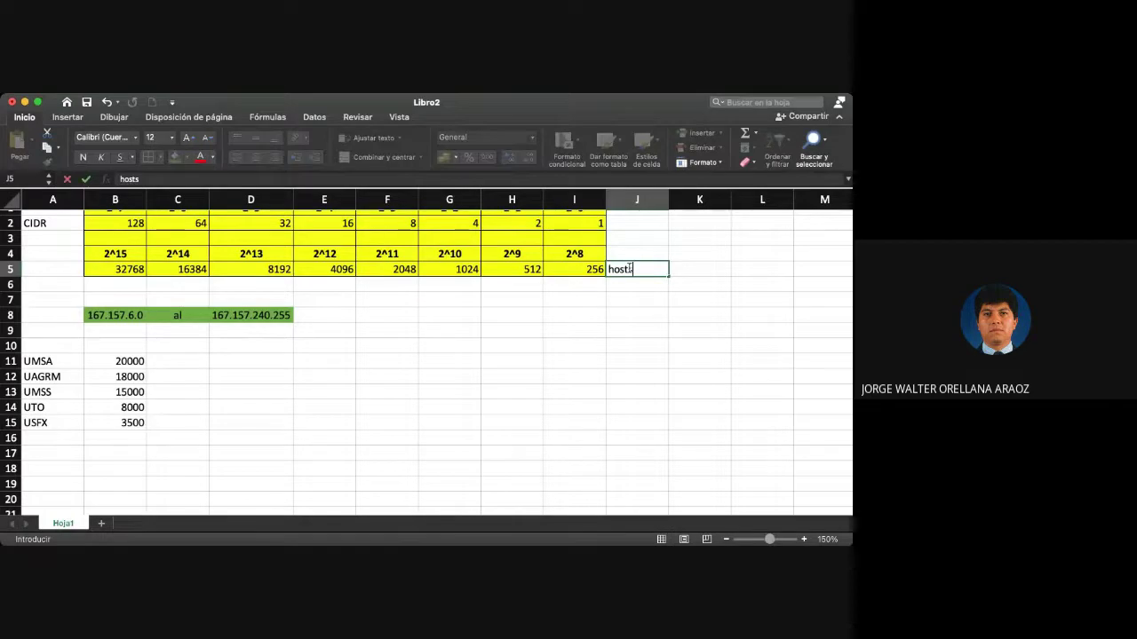
pyautogui.press('Up')
pyautogui.press('Up')
pyautogui.press('Up')
pyautogui.write('su')
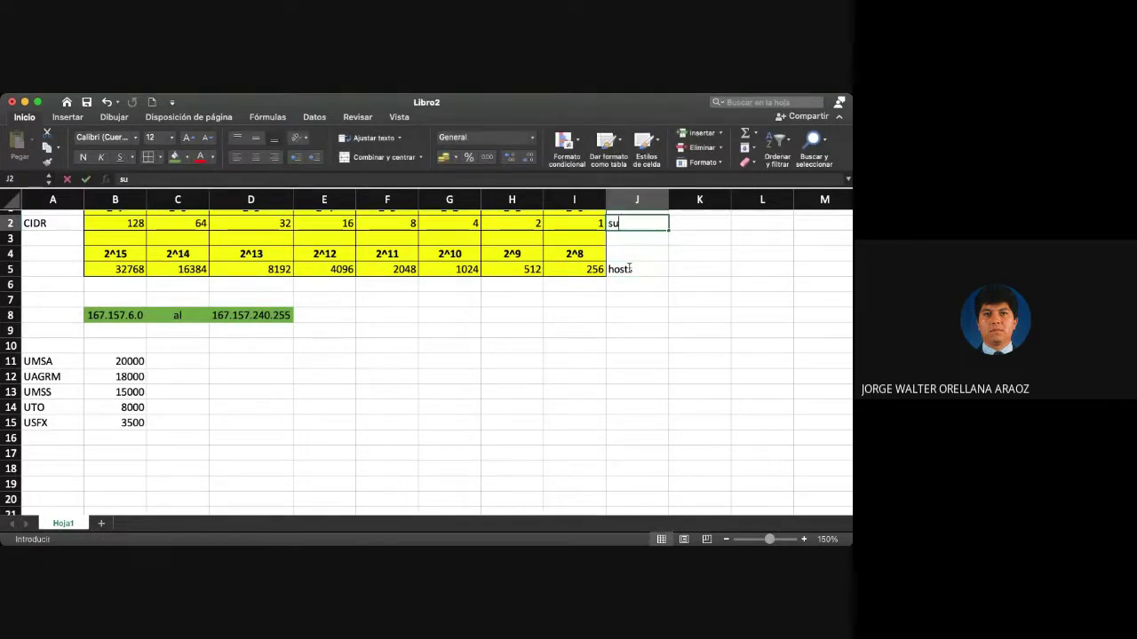
pyautogui.write('per redes')
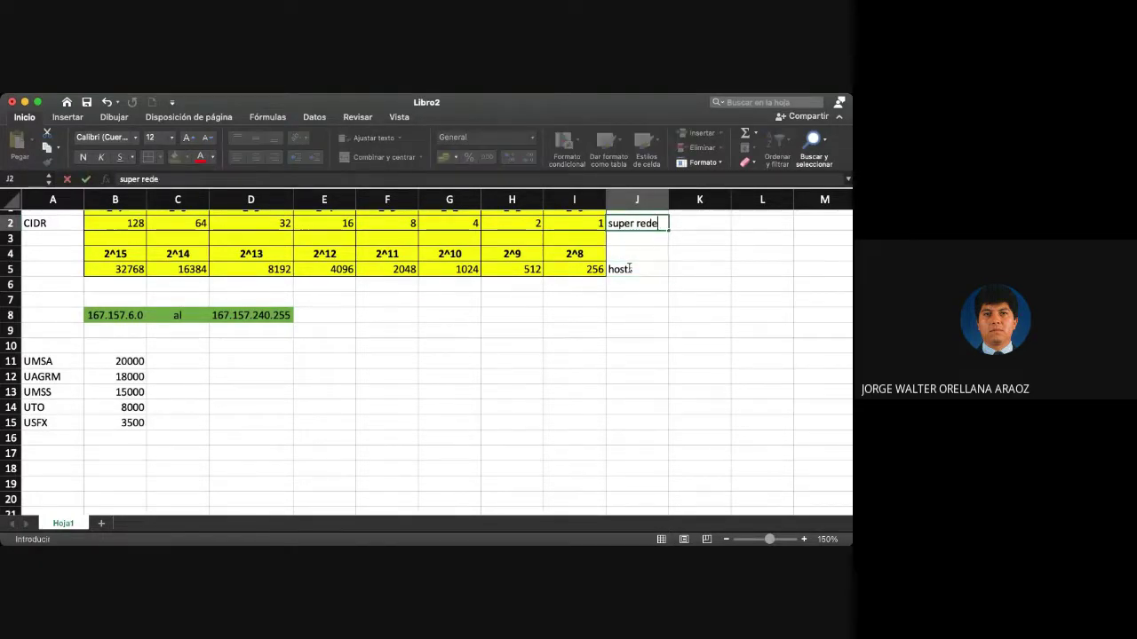
pyautogui.press('Return')
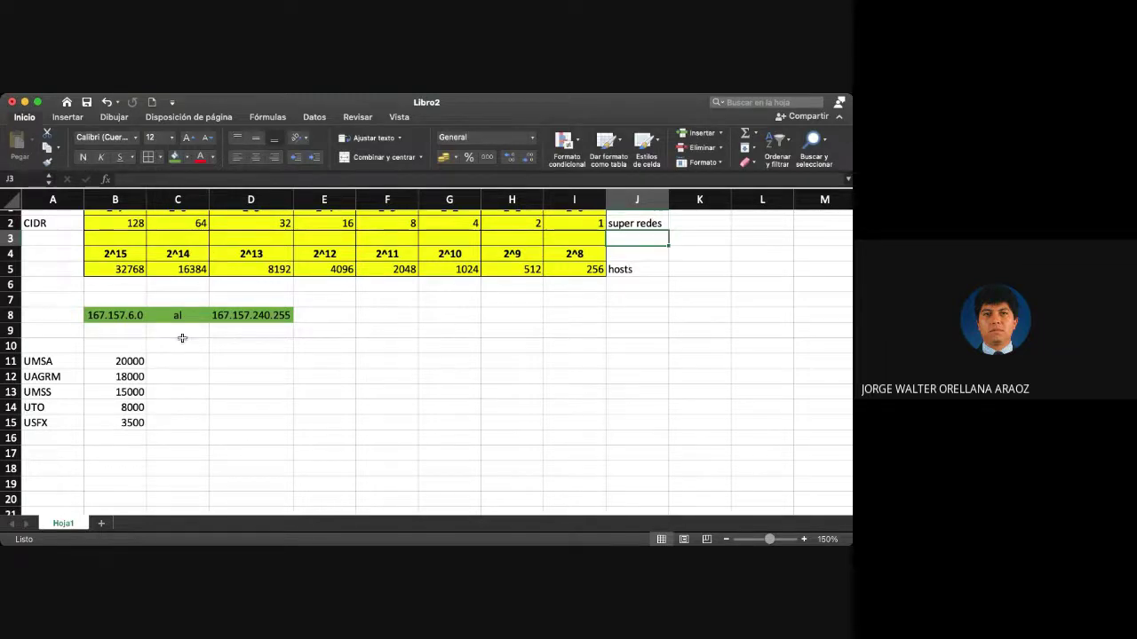
# Step: Compare UMSA's host requirement with the capacity in the 2^7 / 2^15 column of the yellow table
pyautogui.scroll(1, 180, 337)
pyautogui.click(121, 279)
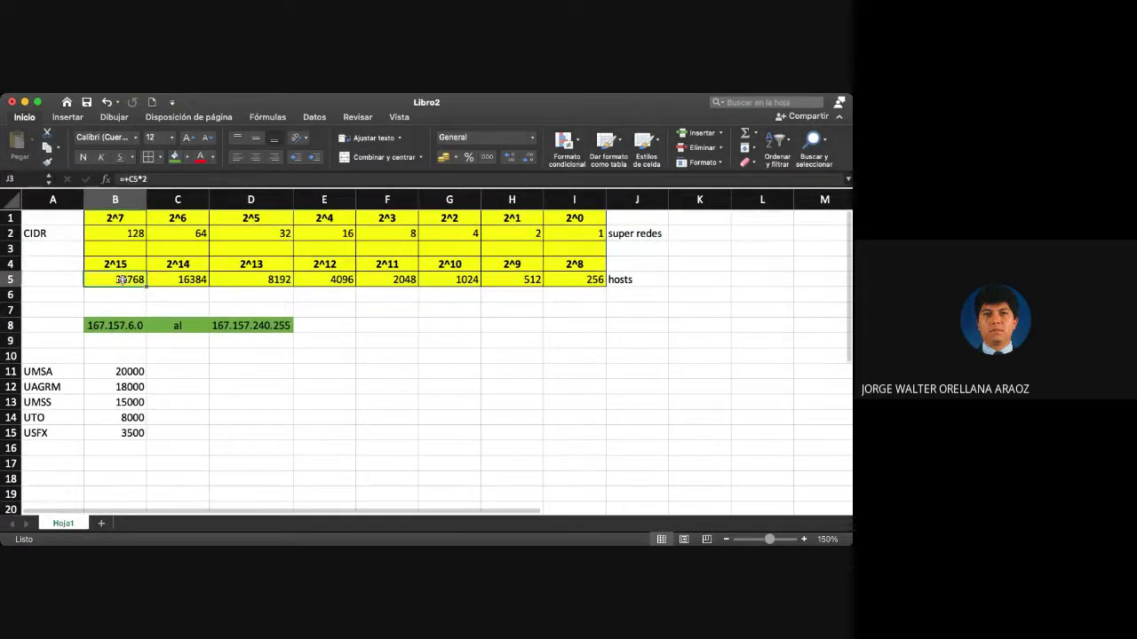
pyautogui.moveTo(122, 279); pyautogui.dragTo(126, 220)
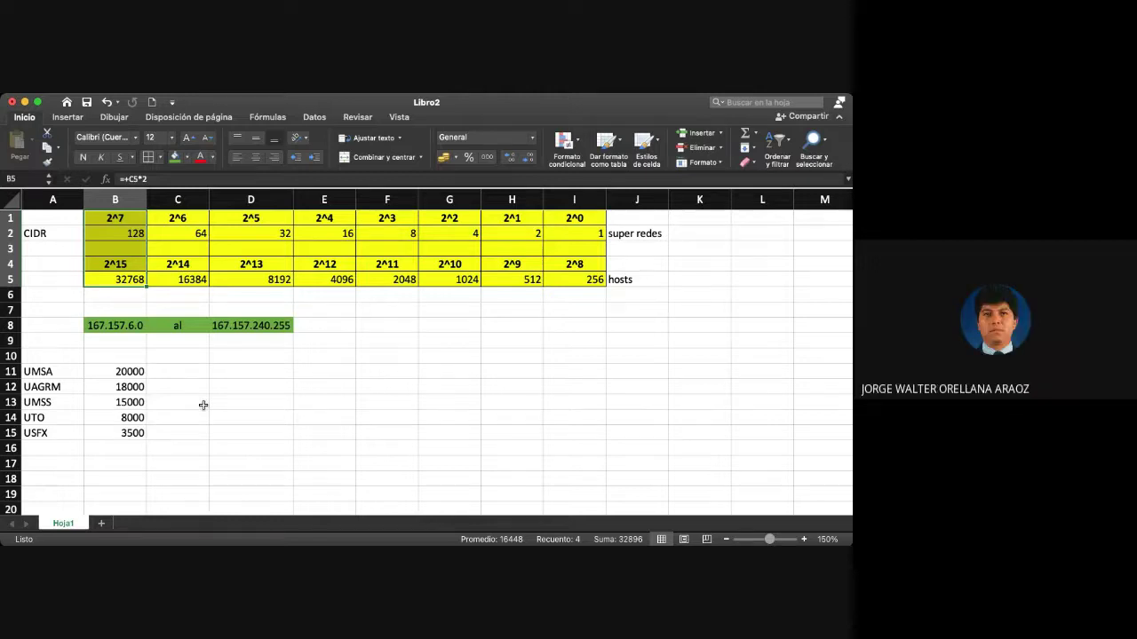
pyautogui.click(186, 282)
pyautogui.click(123, 370)
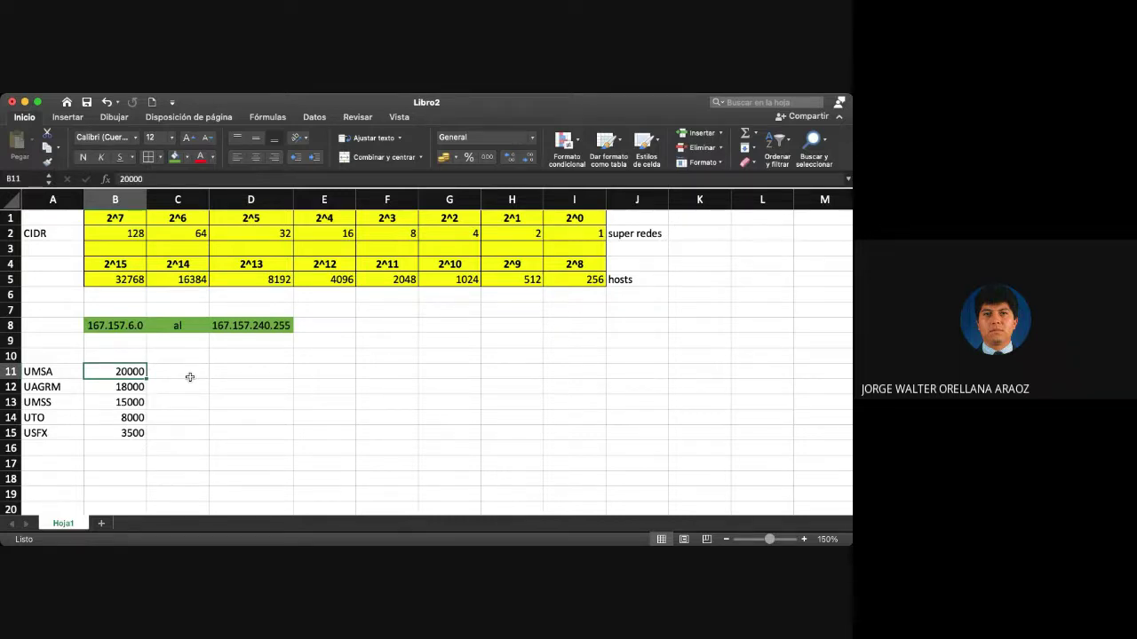
pyautogui.moveTo(122, 280); pyautogui.dragTo(123, 218)
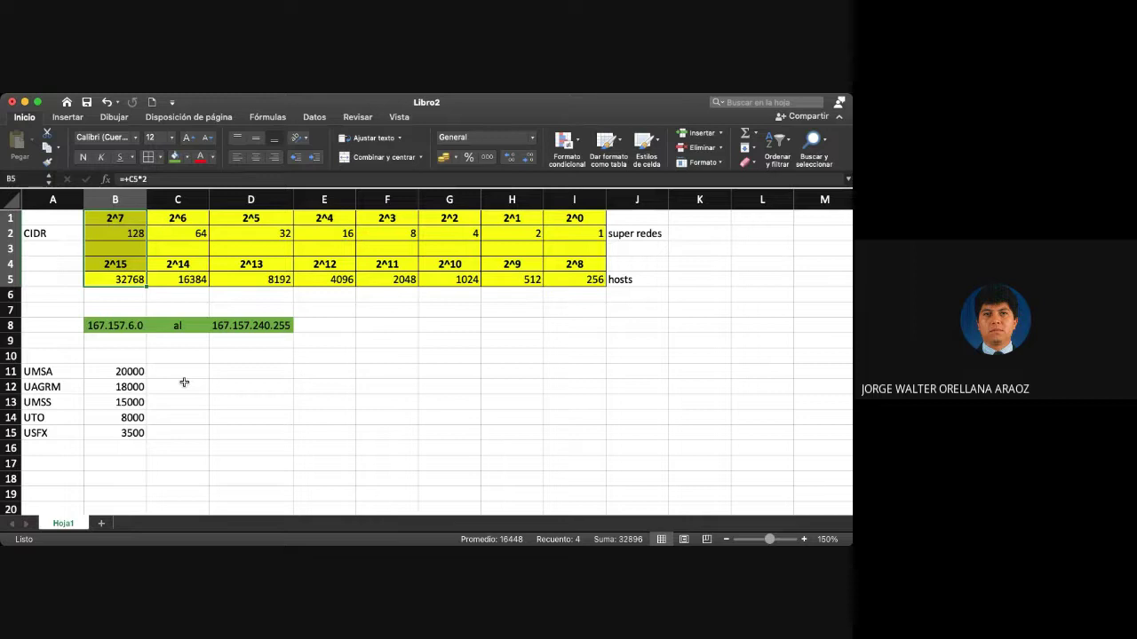
# Step: Enter the range 167.157.0.0 al 167.157.5.255 across cells A7, B7 and C7, above the green range
pyautogui.click(54, 309)
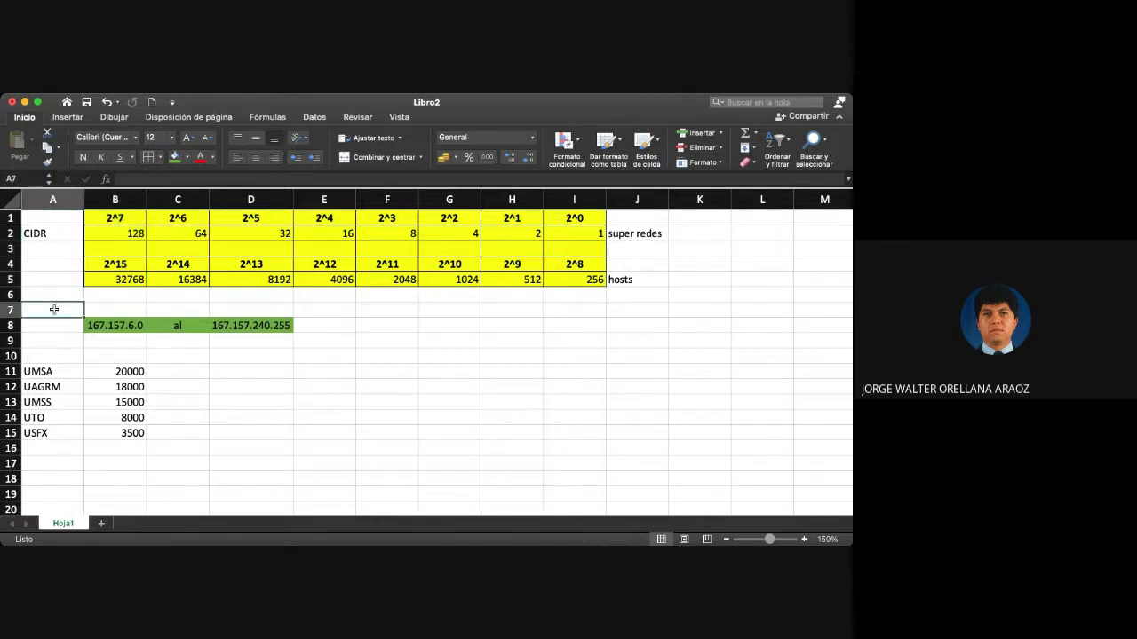
pyautogui.write('1')
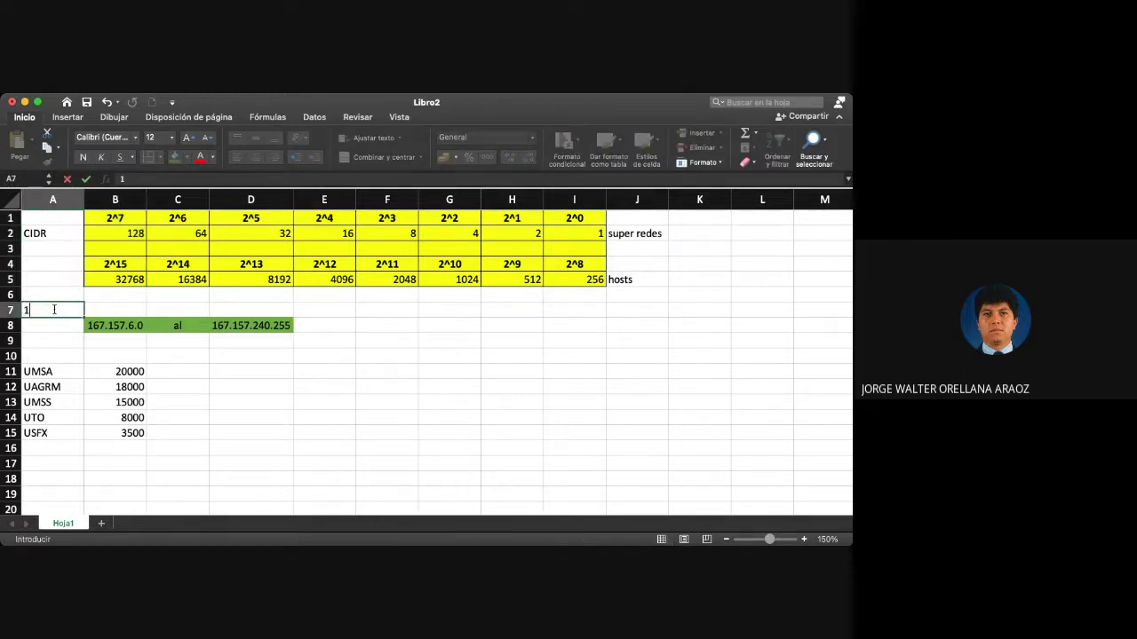
pyautogui.write('67.15')
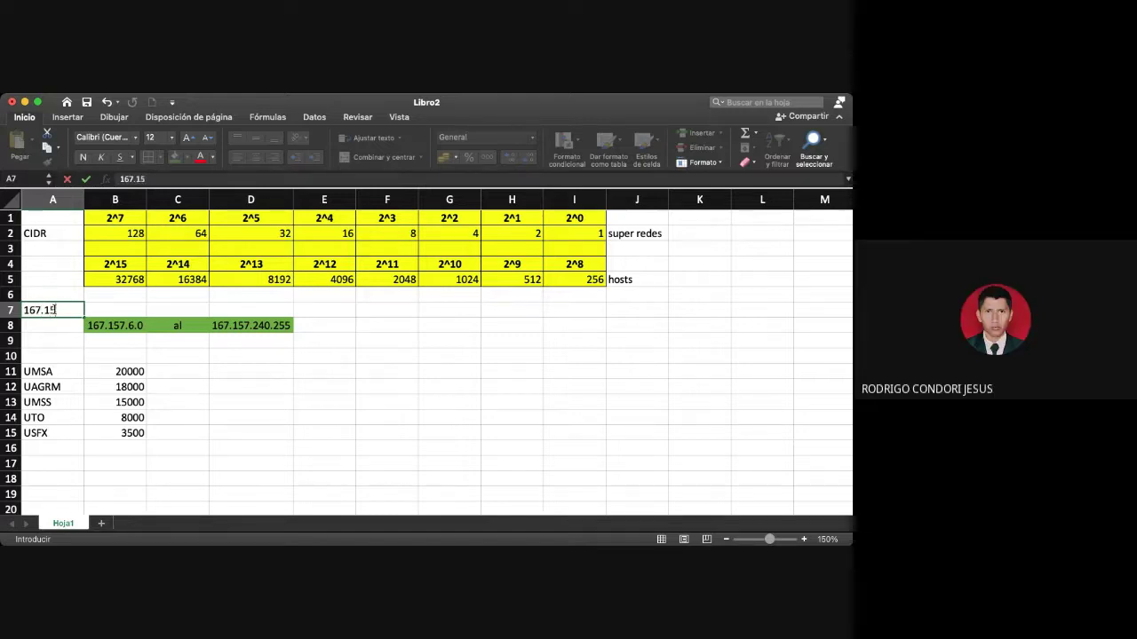
pyautogui.write('7.0.0')
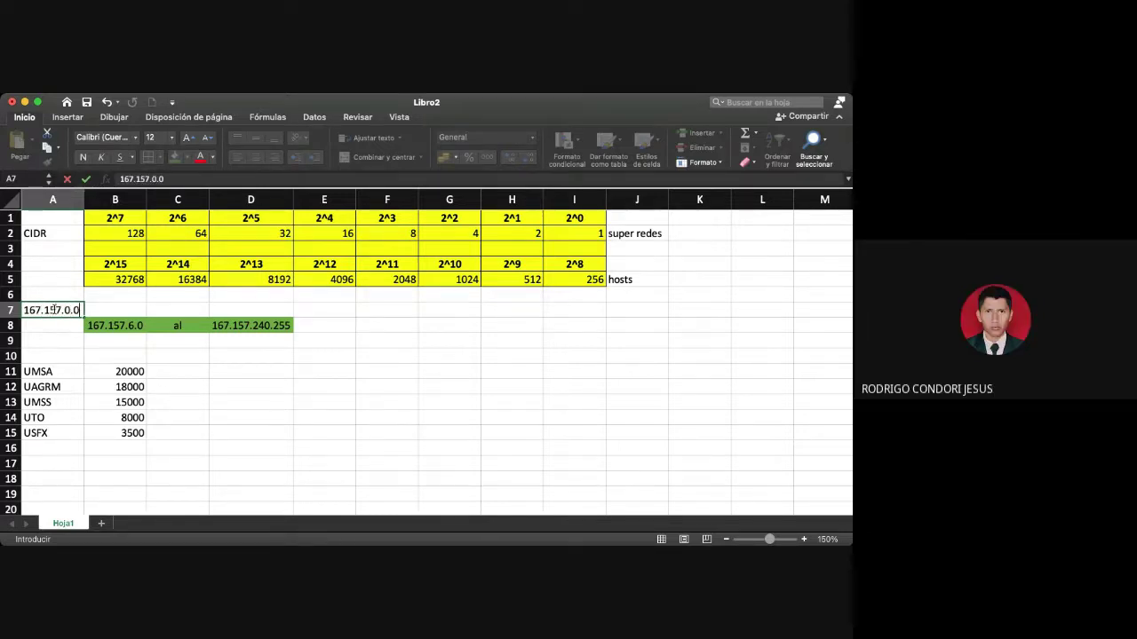
pyautogui.press('Tab')
pyautogui.write('al')
pyautogui.press('Tab')
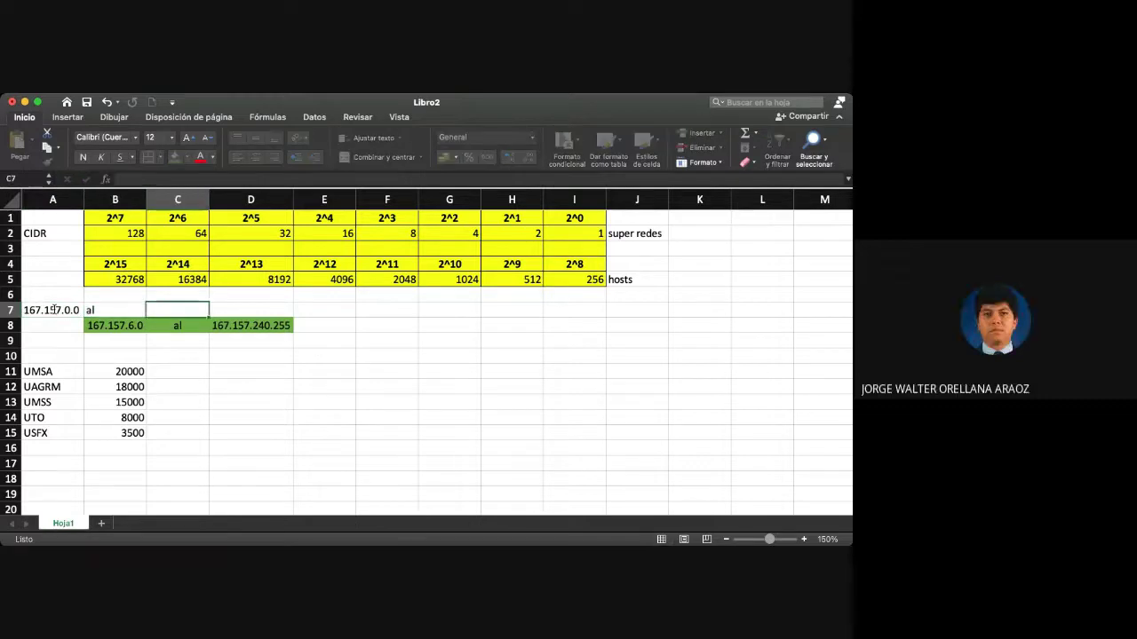
pyautogui.write('1')
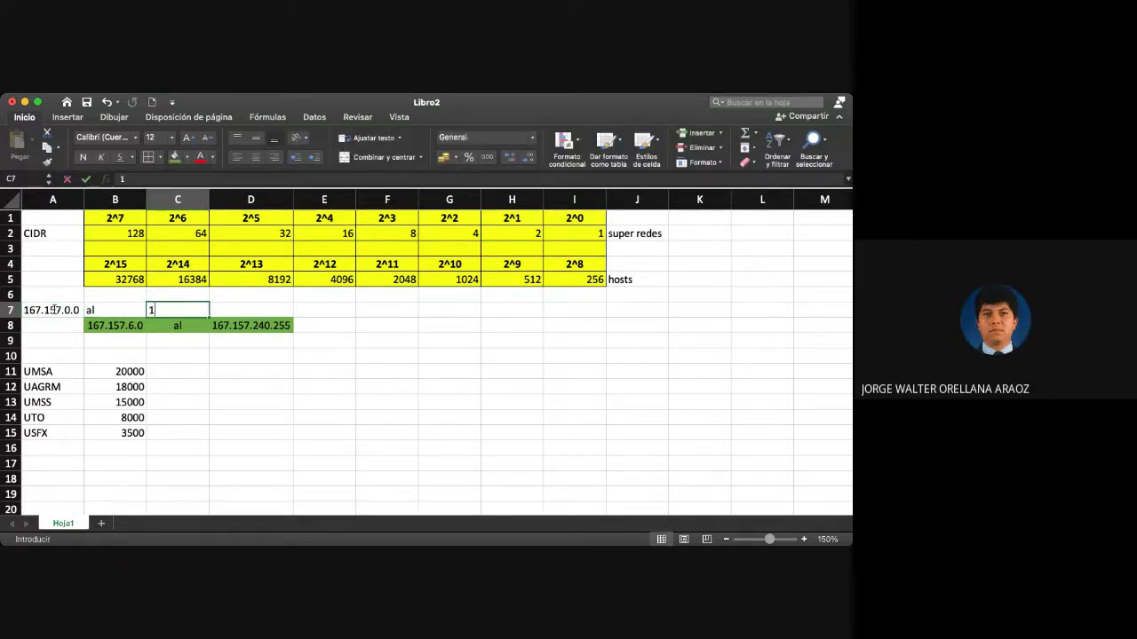
pyautogui.write('67.157')
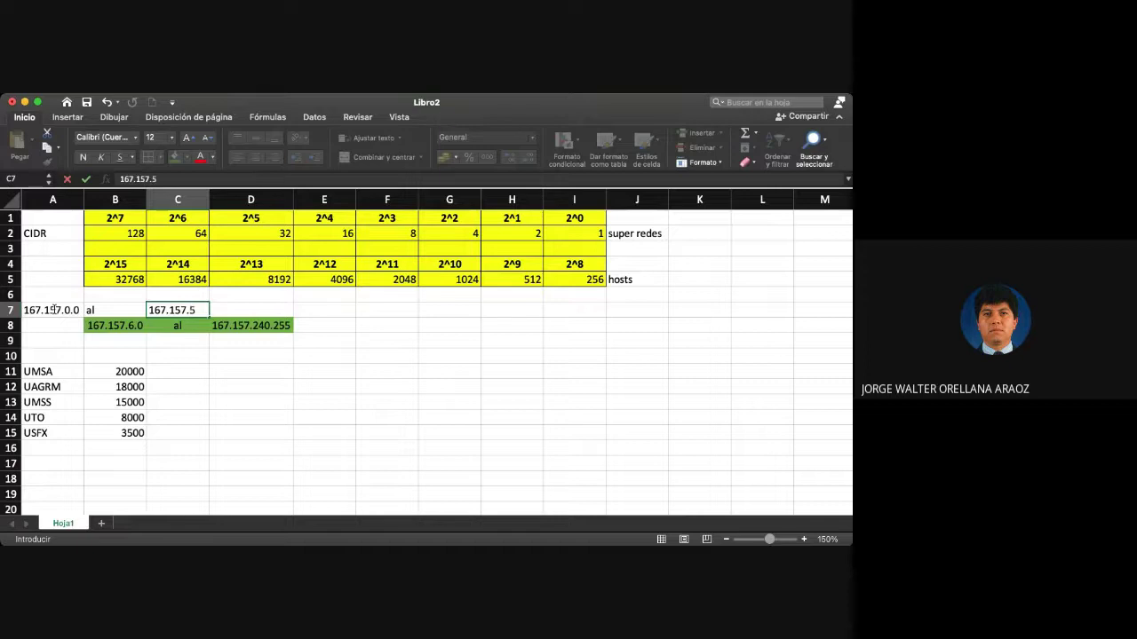
pyautogui.write('255')
pyautogui.press('Left')
# Step: Format the address range in A7:C7 with a red fill and black text
pyautogui.press('Left')
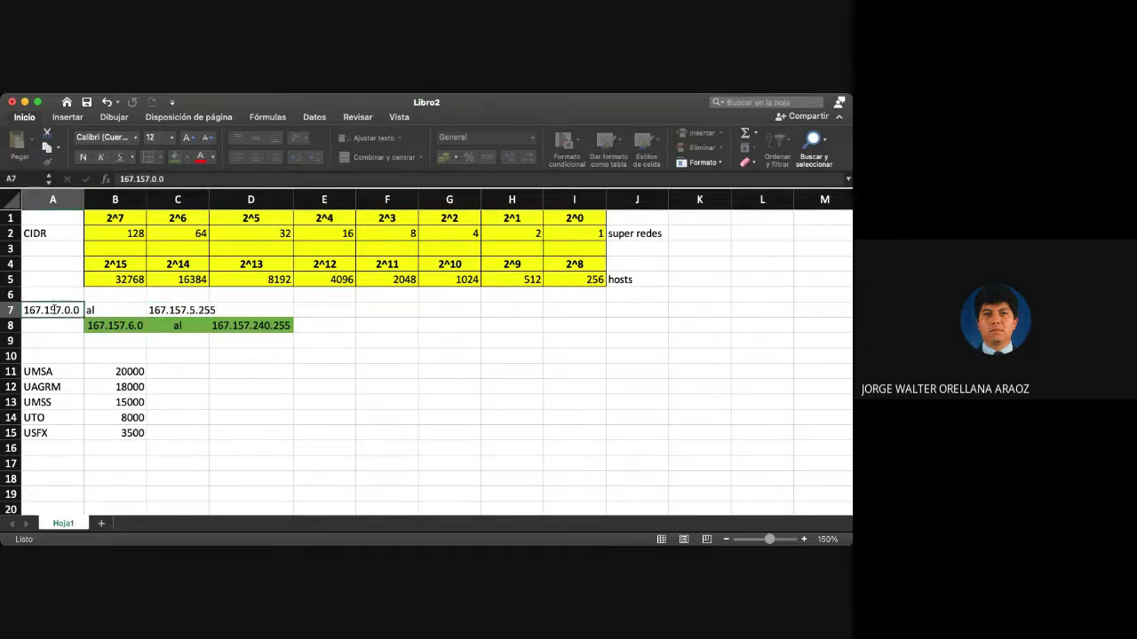
pyautogui.hotkey('shift', 'Right')
pyautogui.hotkey('shift', 'Right')
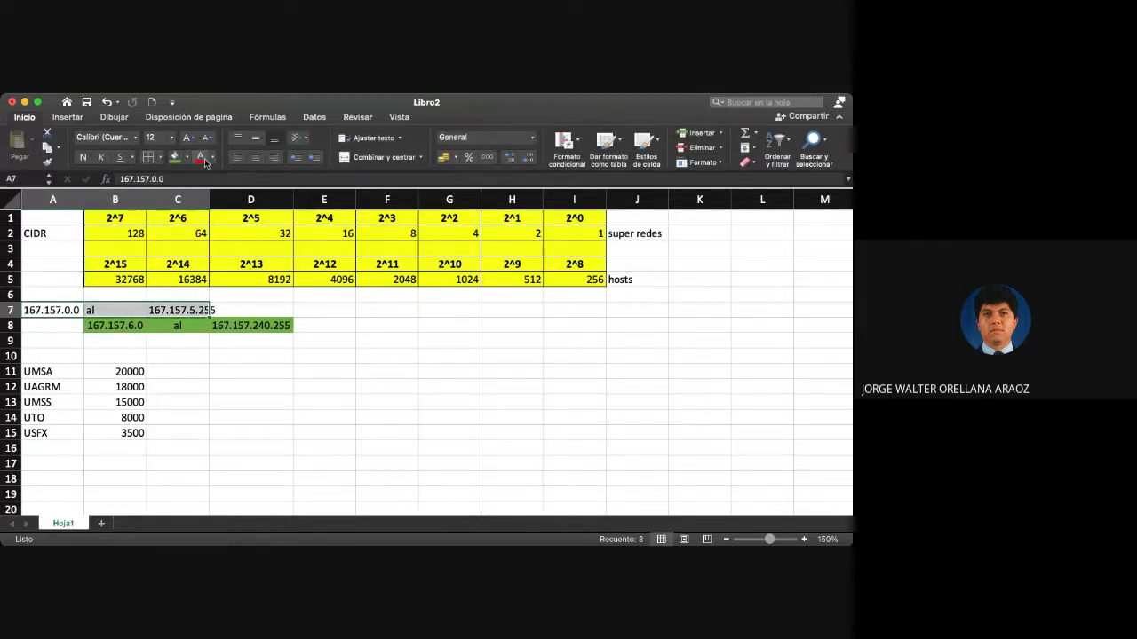
pyautogui.click(200, 157)
pyautogui.click(188, 158)
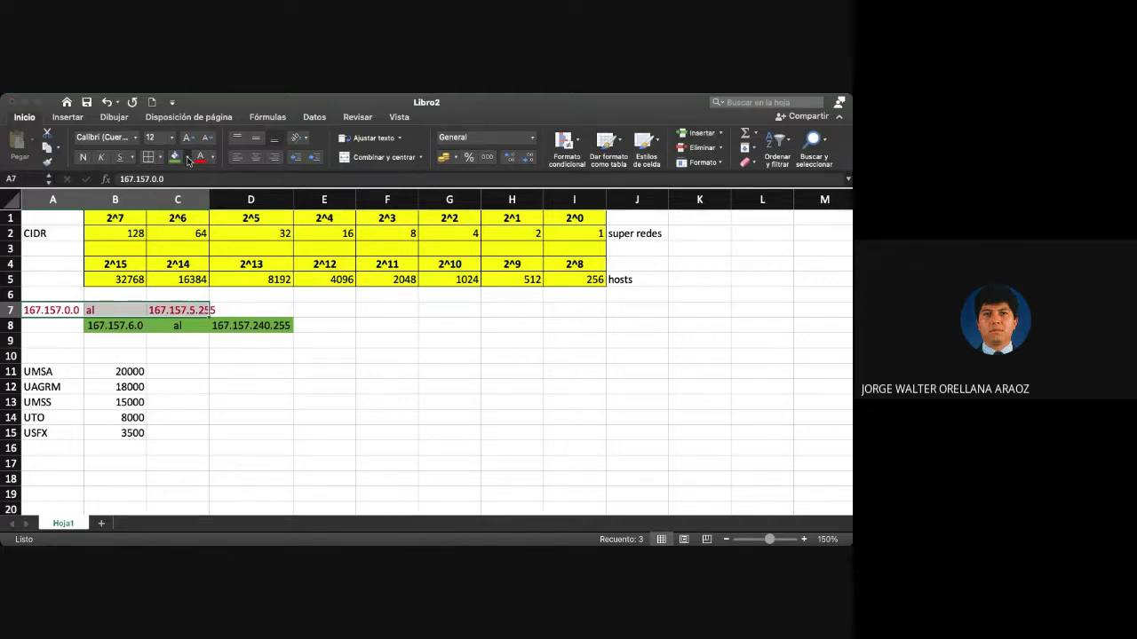
pyautogui.click(188, 158)
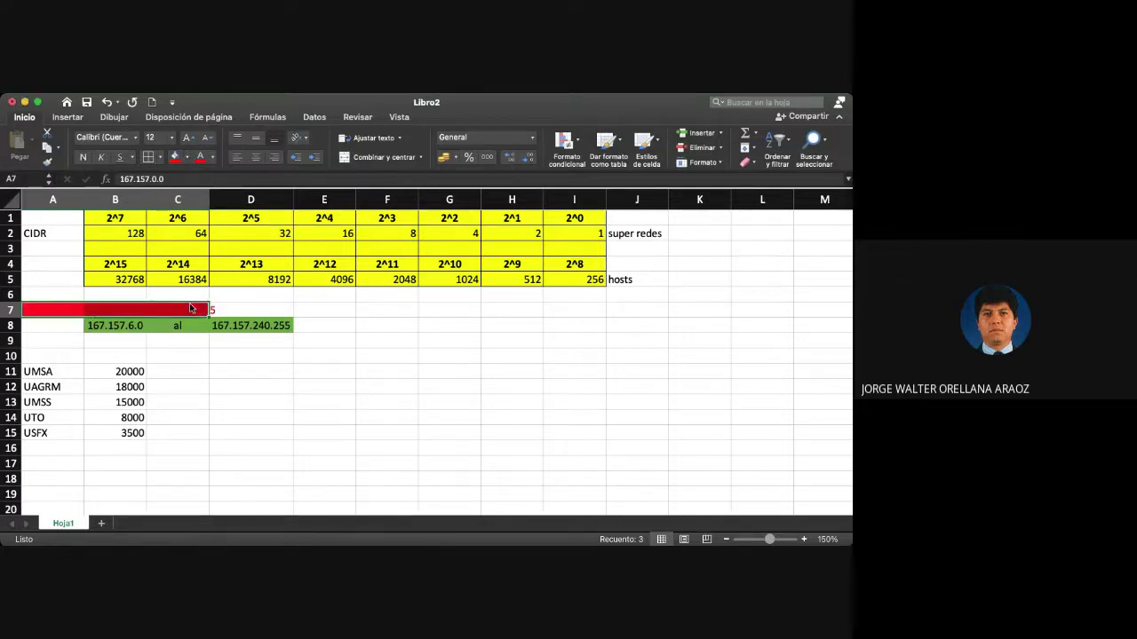
pyautogui.click(213, 157)
pyautogui.hscroll(-1, 222, 315)
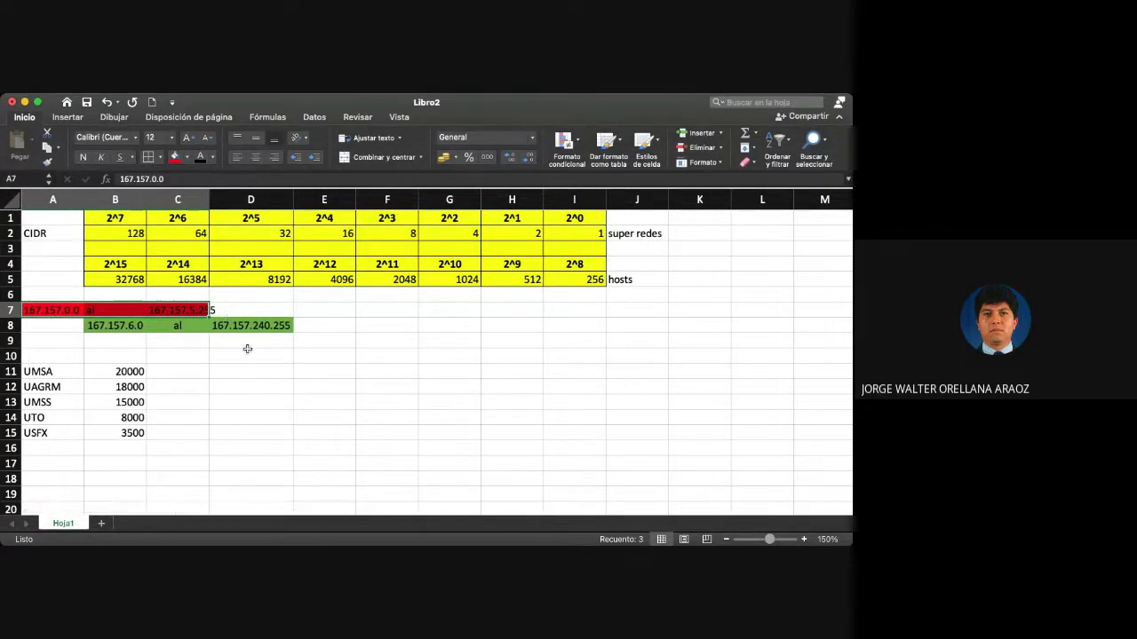
pyautogui.click(121, 325)
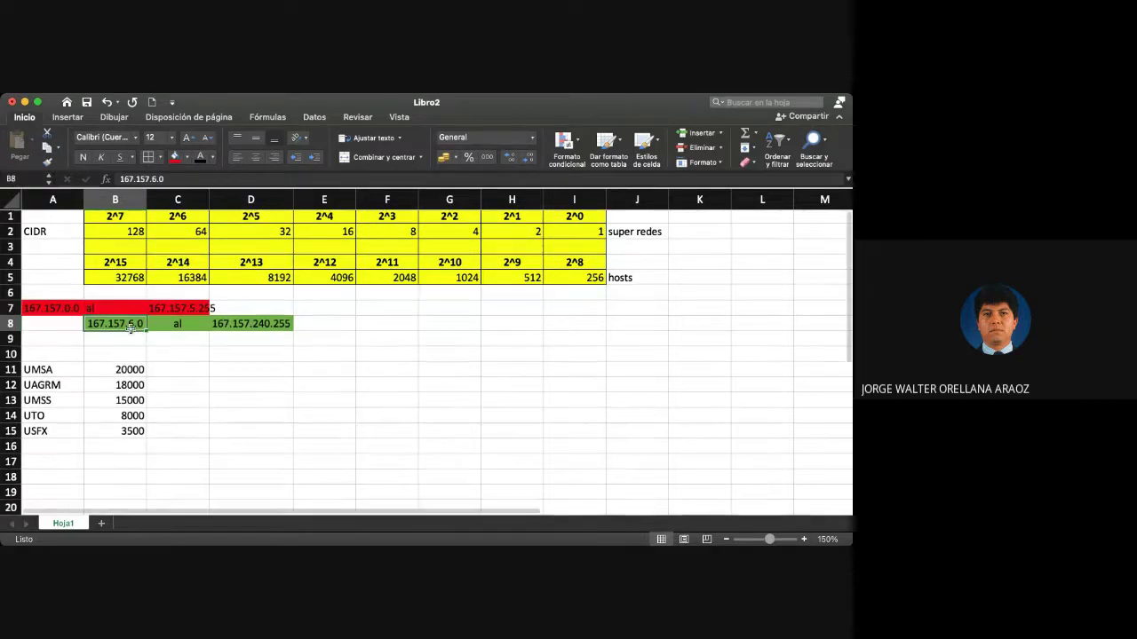
# Step: Enter the range 167.157.241.0 al 167.157.255.255 in E7 and fill cells E7:G7 with red
pyautogui.click(336, 308)
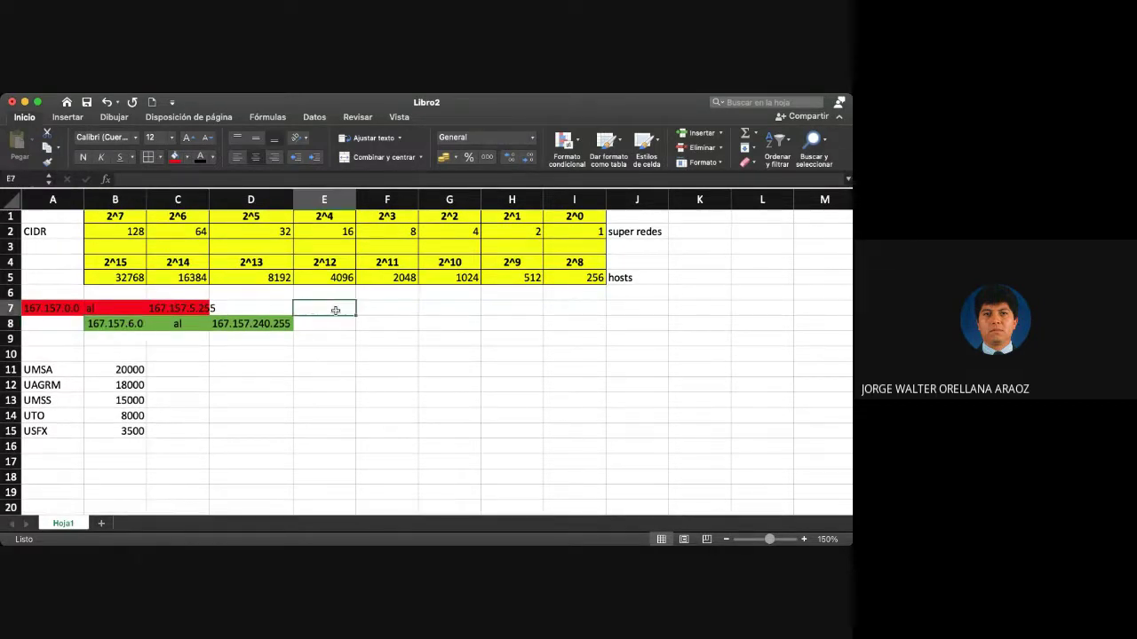
pyautogui.write('167')
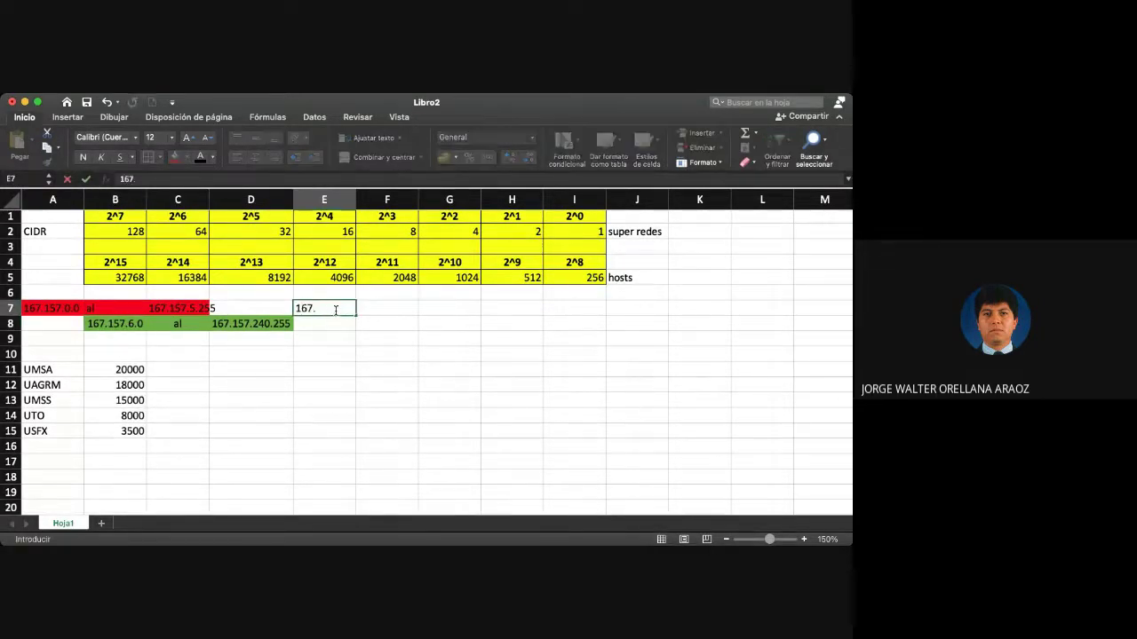
pyautogui.write('.157.241.0 al 167.157.')
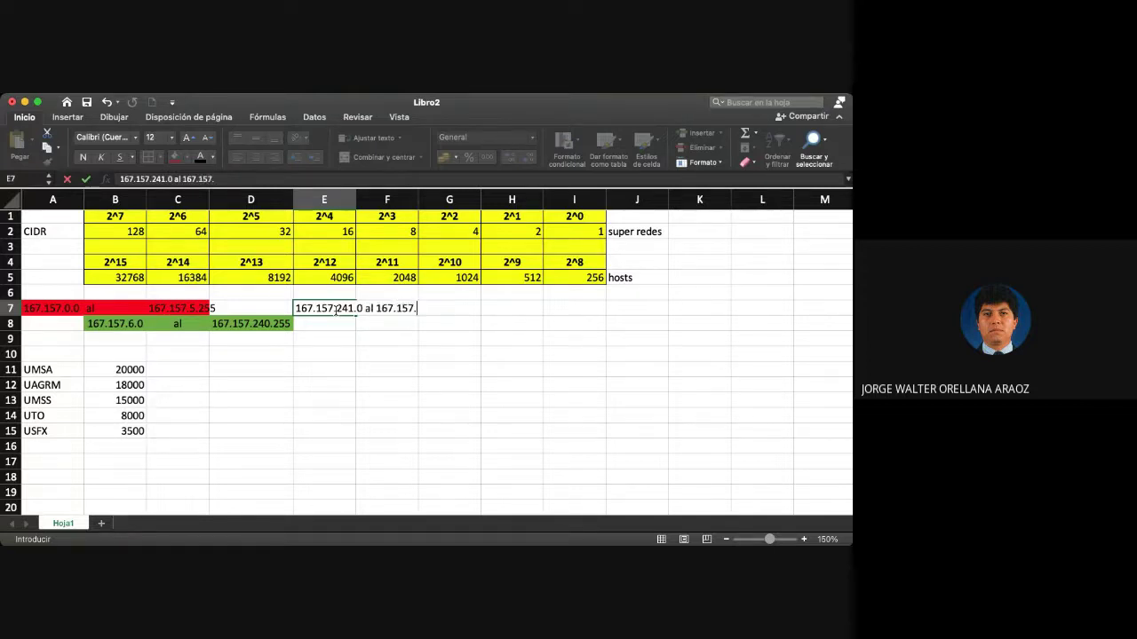
pyautogui.write('255.255')
pyautogui.click(175, 158)
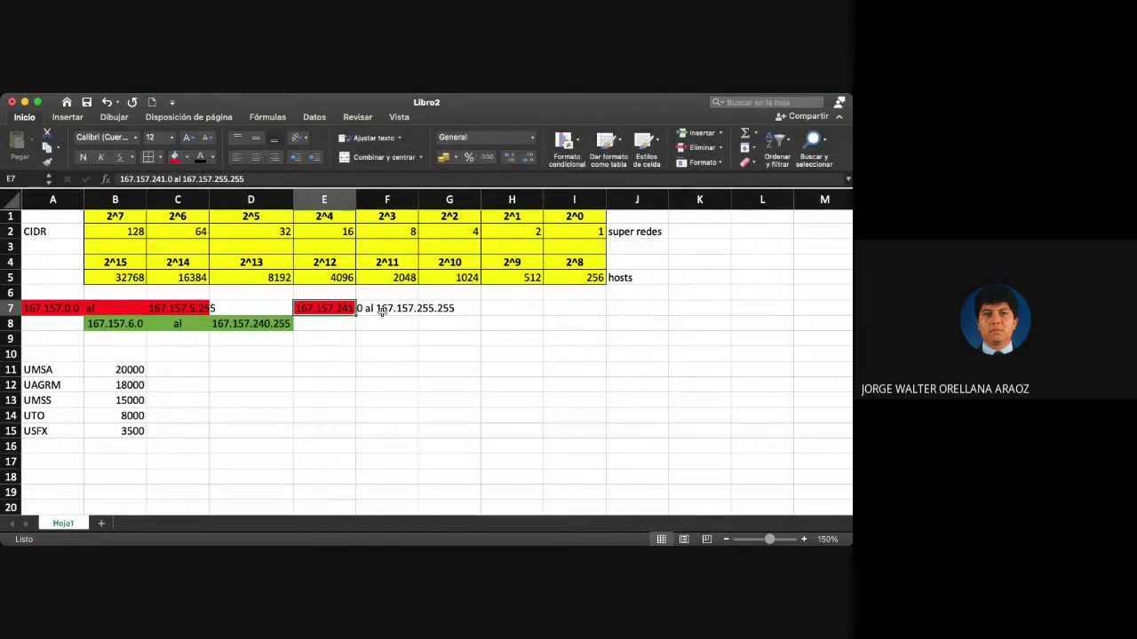
pyautogui.moveTo(448, 308); pyautogui.dragTo(382, 308)
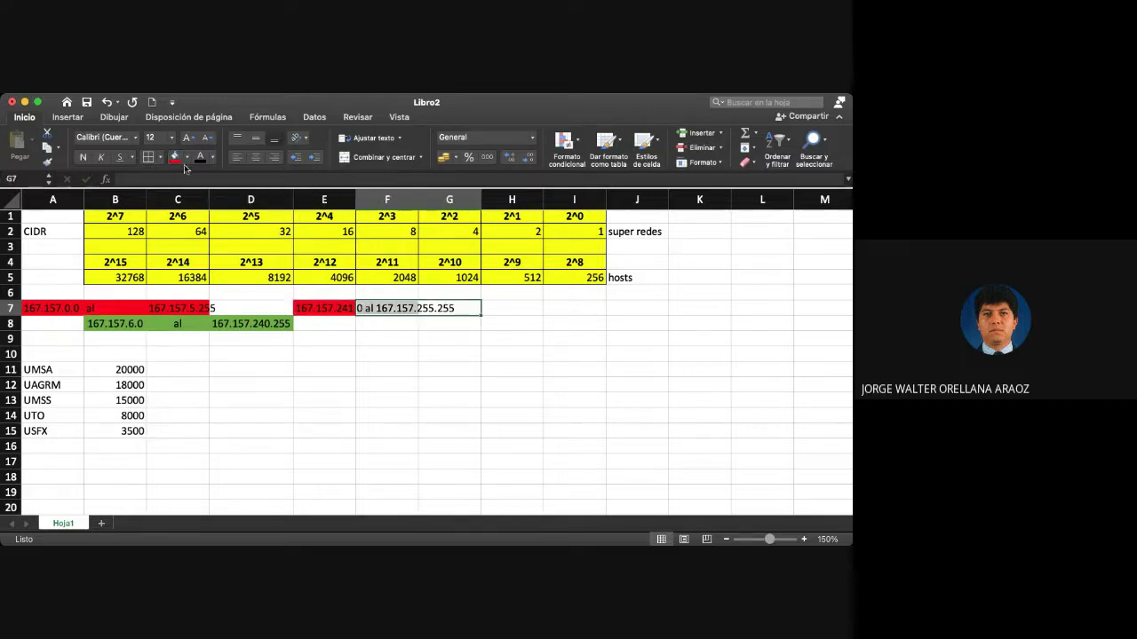
pyautogui.click(175, 157)
pyautogui.click(342, 353)
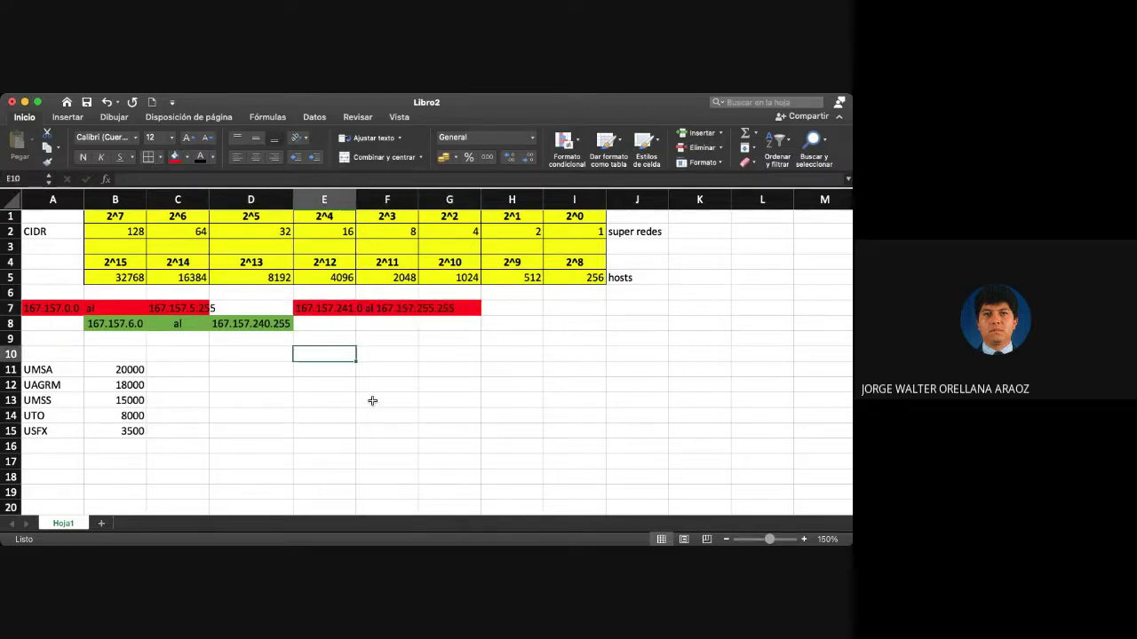
# Step: Enter the network addresses of the 128-step supernets: 167.157.0.0 in D12 and 167.157.128.0 in D13
pyautogui.scroll(-1, 372, 400)
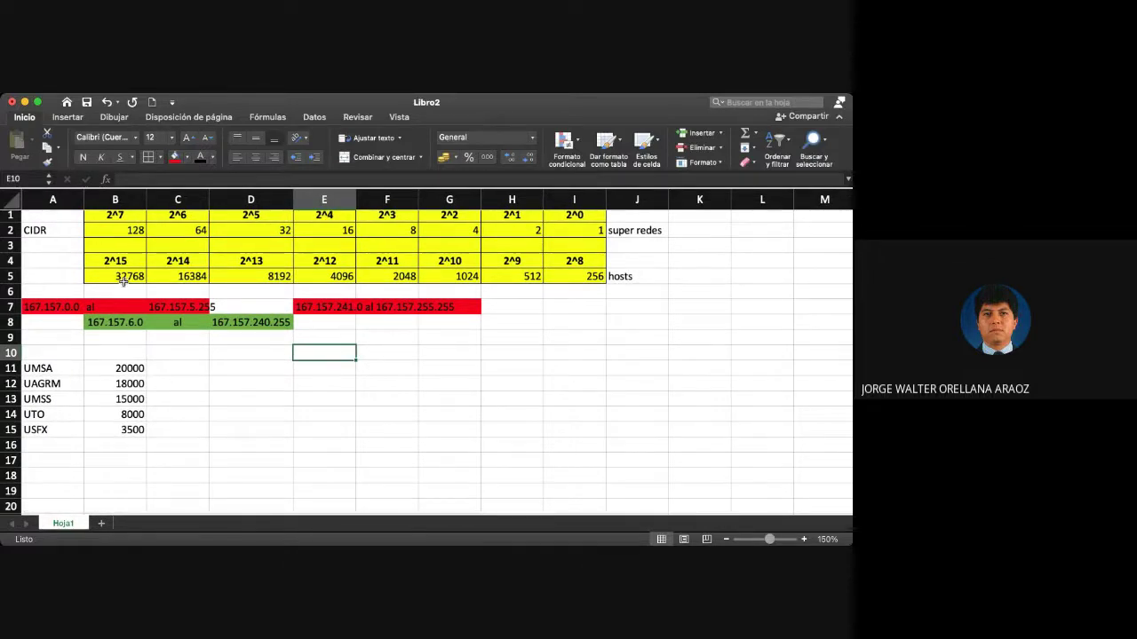
pyautogui.moveTo(123, 277); pyautogui.dragTo(130, 202)
pyautogui.click(133, 234)
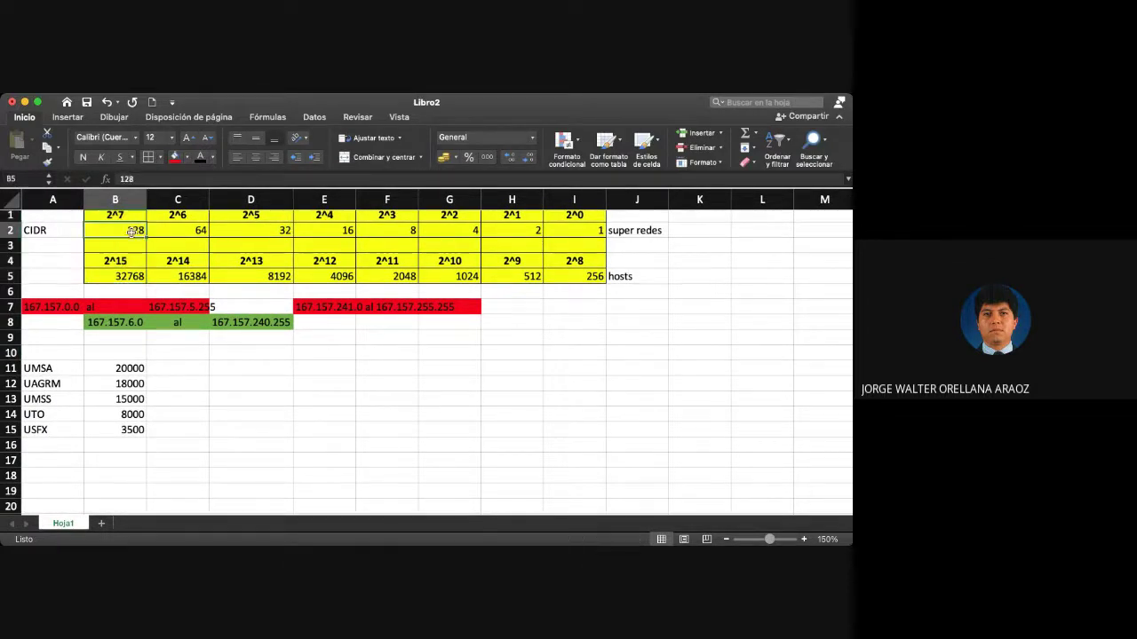
pyautogui.click(261, 382)
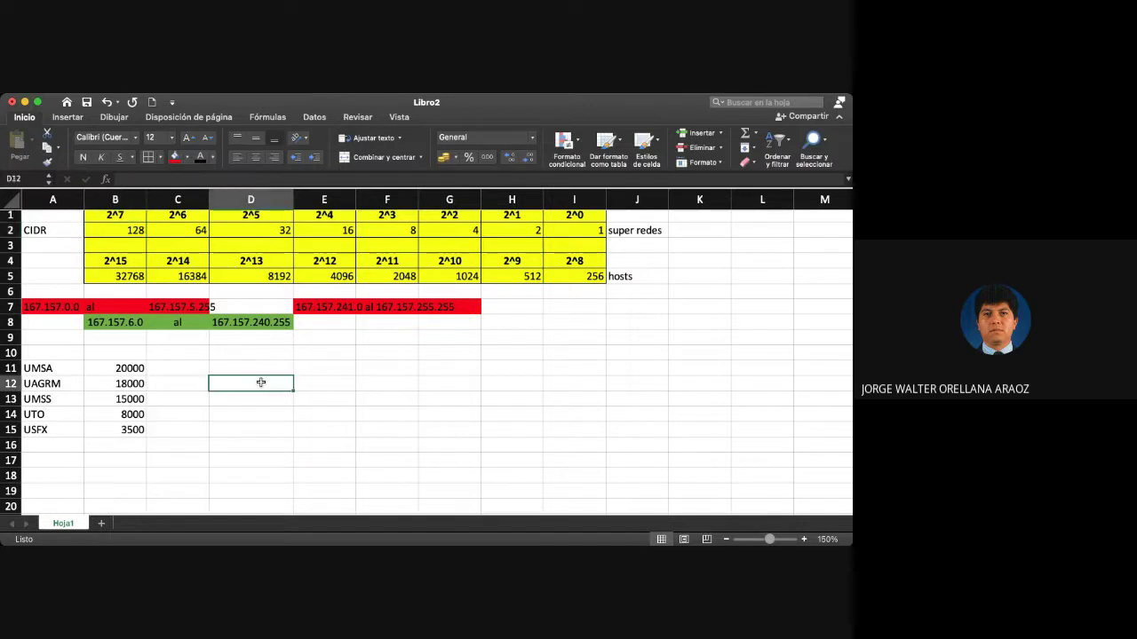
pyautogui.write('167.157.0')
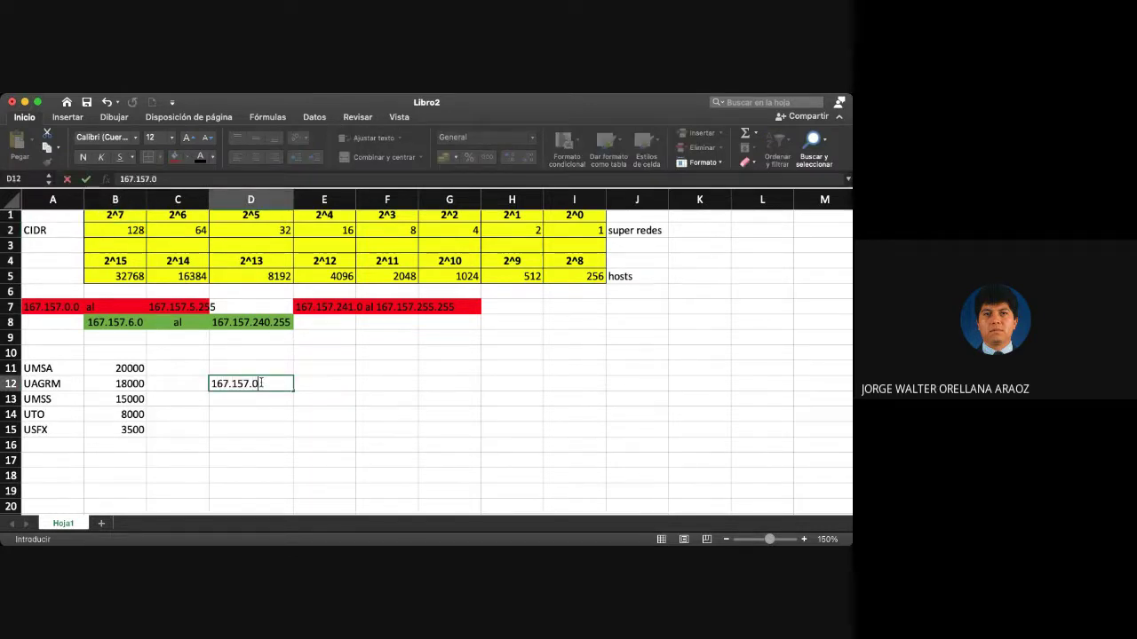
pyautogui.write('.0')
pyautogui.press('Return')
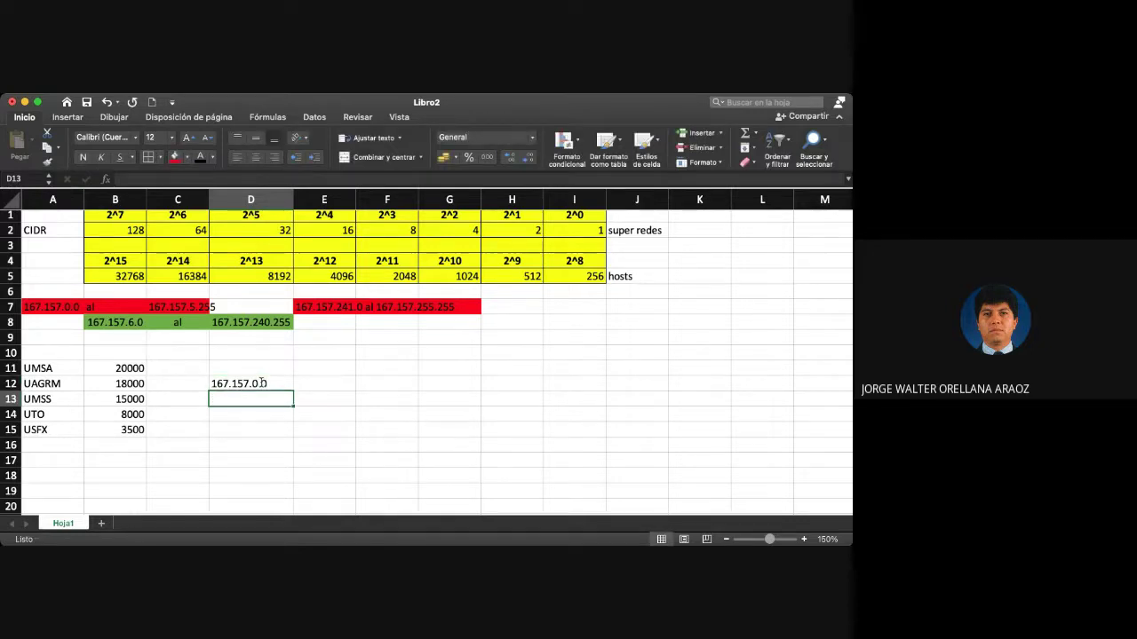
pyautogui.write('167.15')
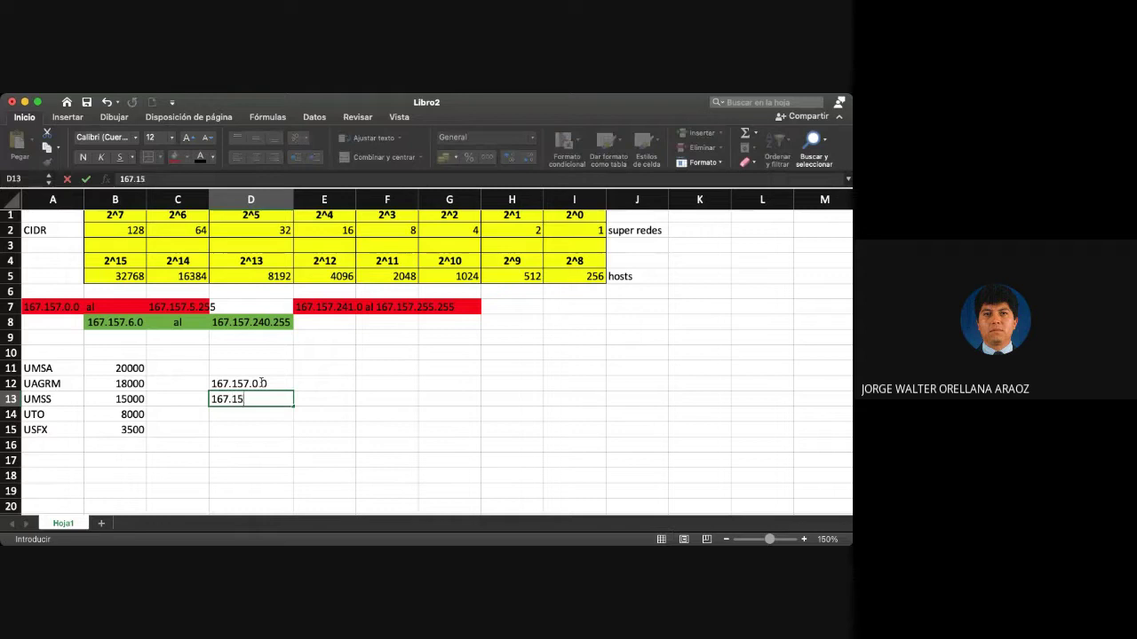
pyautogui.write('7.128.0')
pyautogui.press('Return')
# Step: Compare the network addresses in D12 and D13 with the two red address ranges in row 7
pyautogui.click(261, 383)
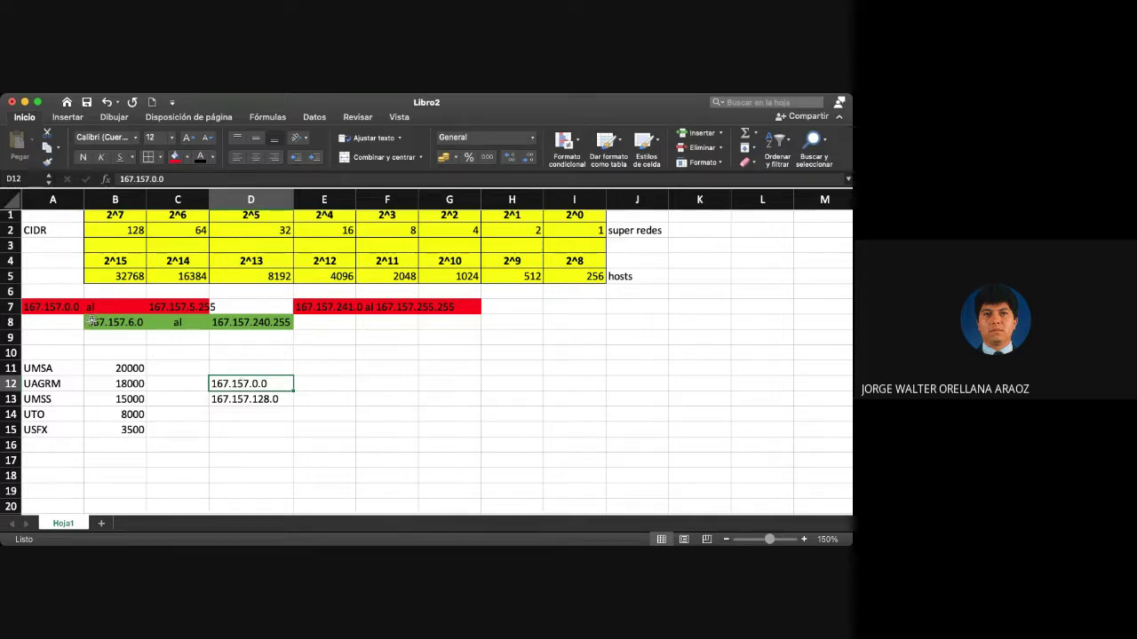
pyautogui.moveTo(64, 306); pyautogui.dragTo(203, 307)
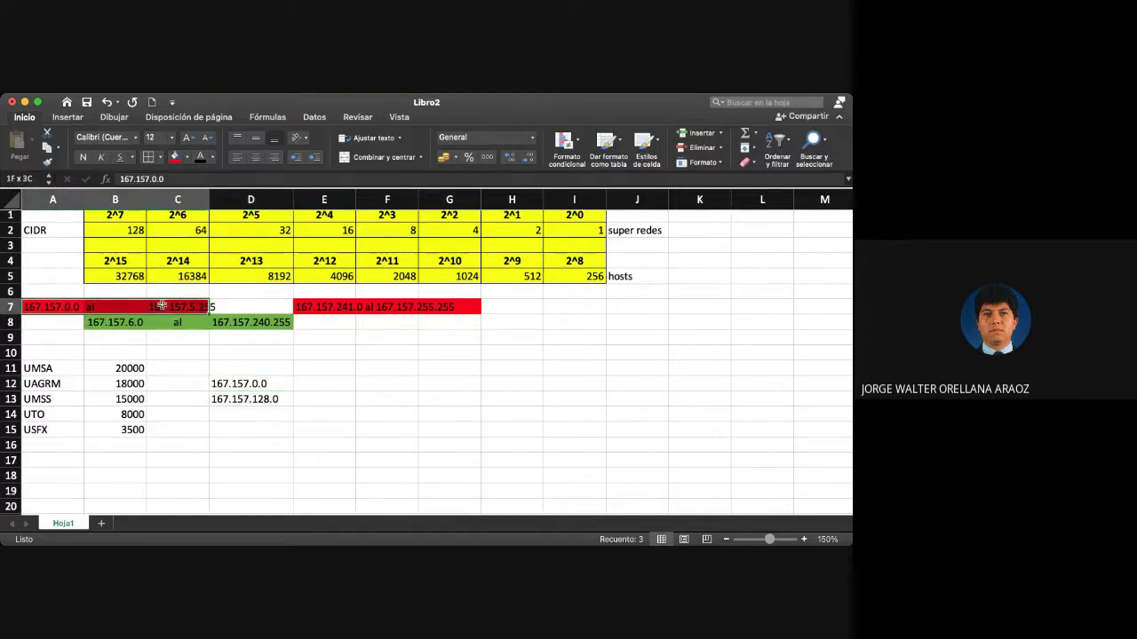
pyautogui.click(233, 400)
pyautogui.moveTo(314, 307); pyautogui.dragTo(454, 305)
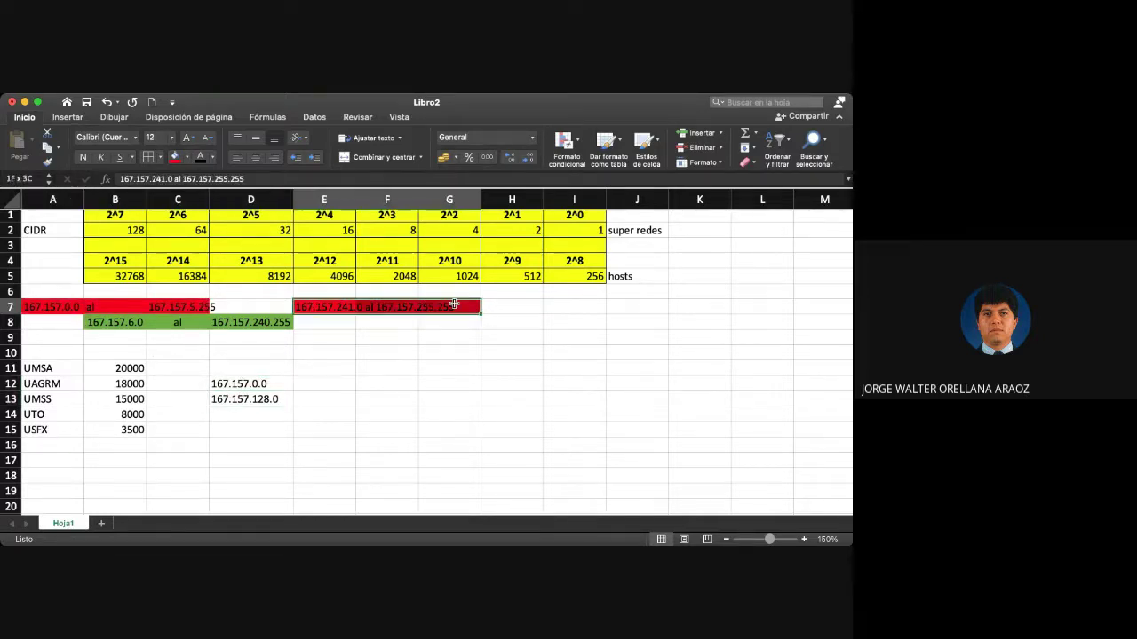
pyautogui.click(222, 383)
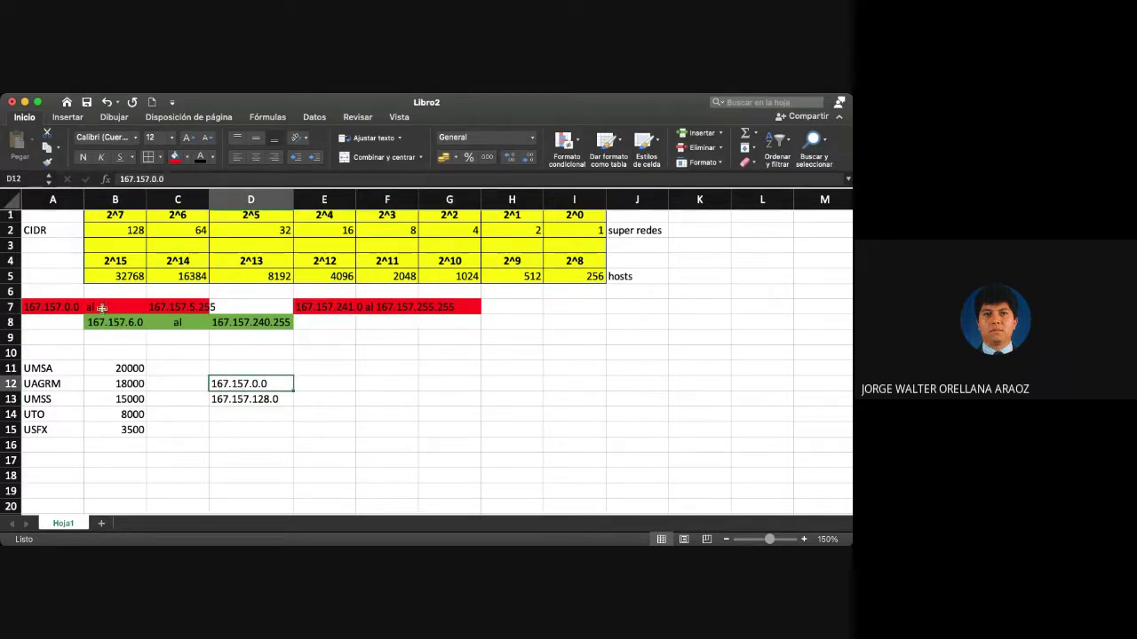
pyautogui.moveTo(42, 306); pyautogui.dragTo(178, 306)
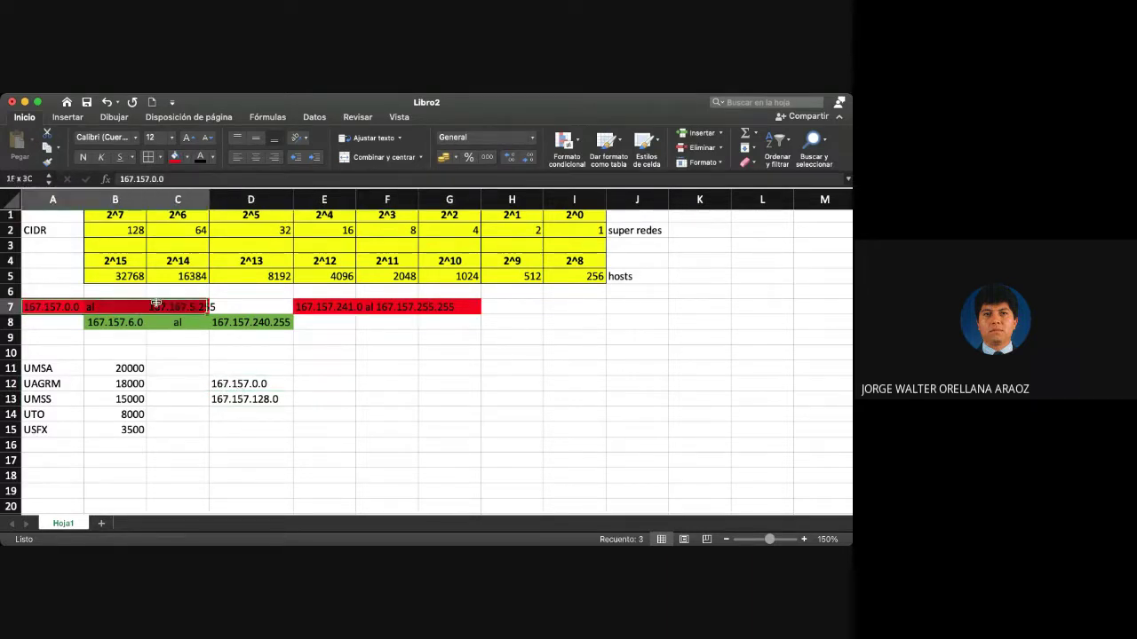
pyautogui.click(224, 400)
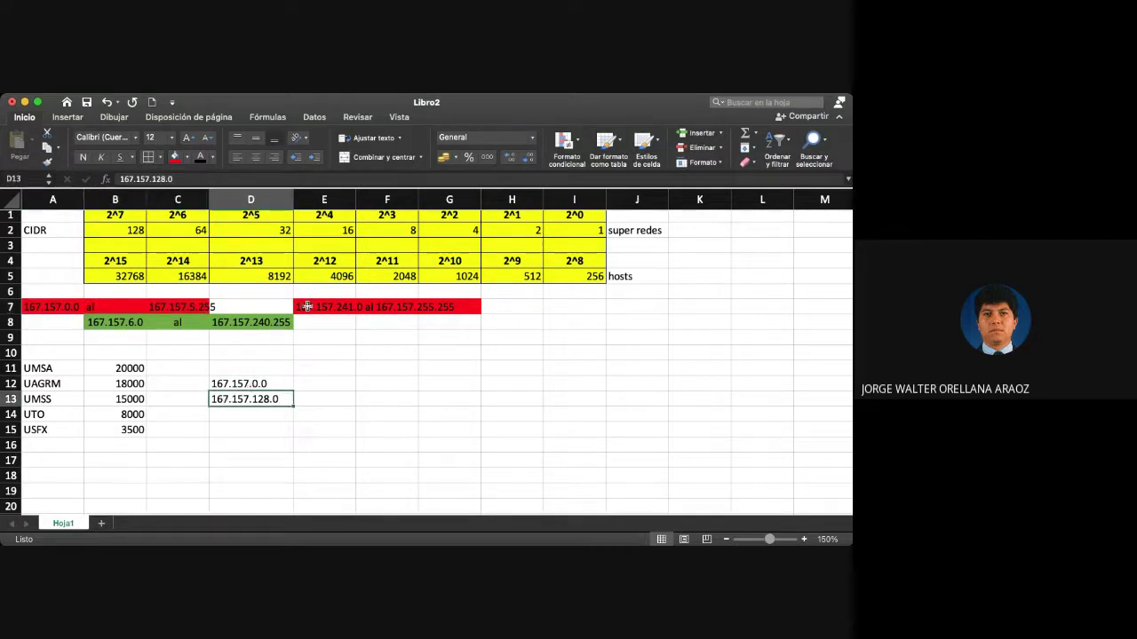
pyautogui.moveTo(306, 306); pyautogui.dragTo(428, 308)
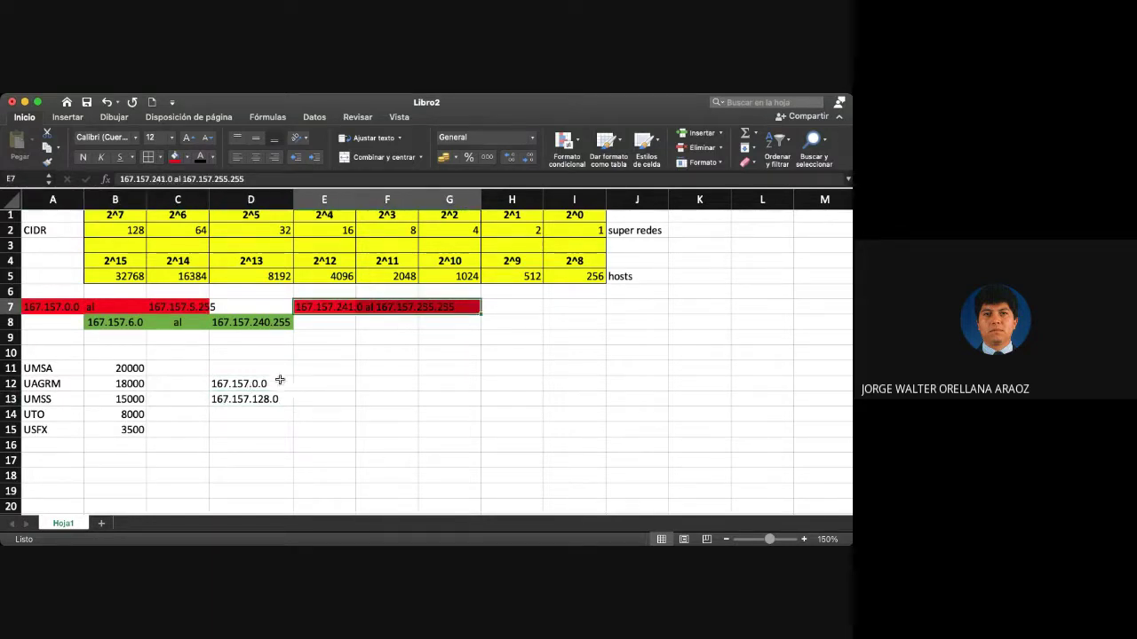
pyautogui.moveTo(277, 382); pyautogui.dragTo(280, 399)
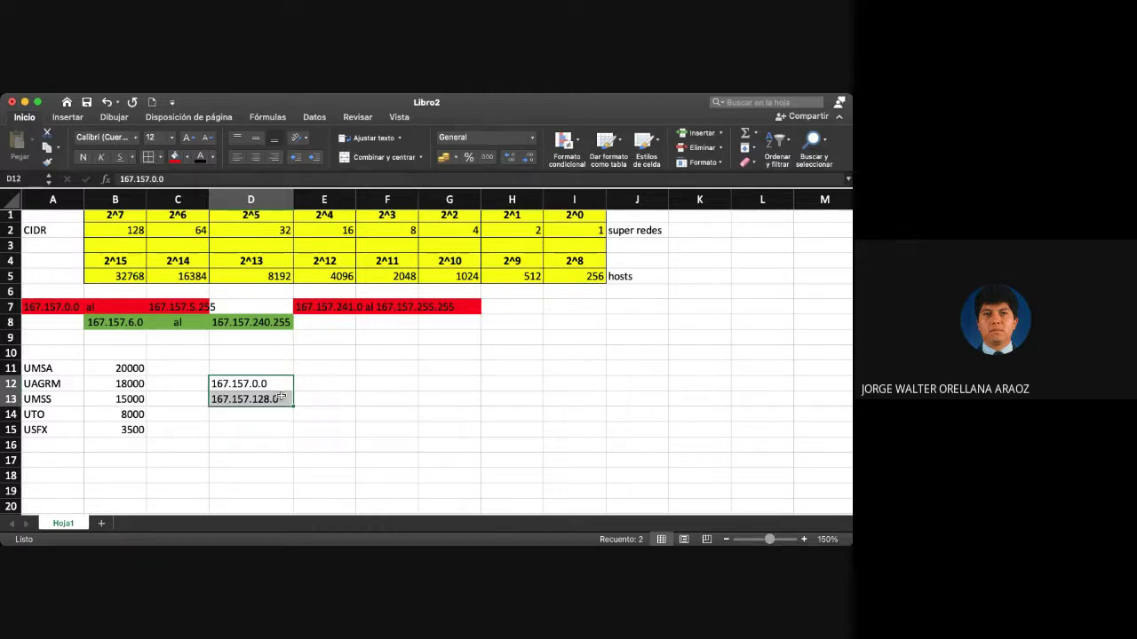
# Step: Try a host requirement of 31999 for UMSA in B11, and undo that change
pyautogui.press('Up')
pyautogui.press('Left')
pyautogui.press('Left')
pyautogui.write('3')
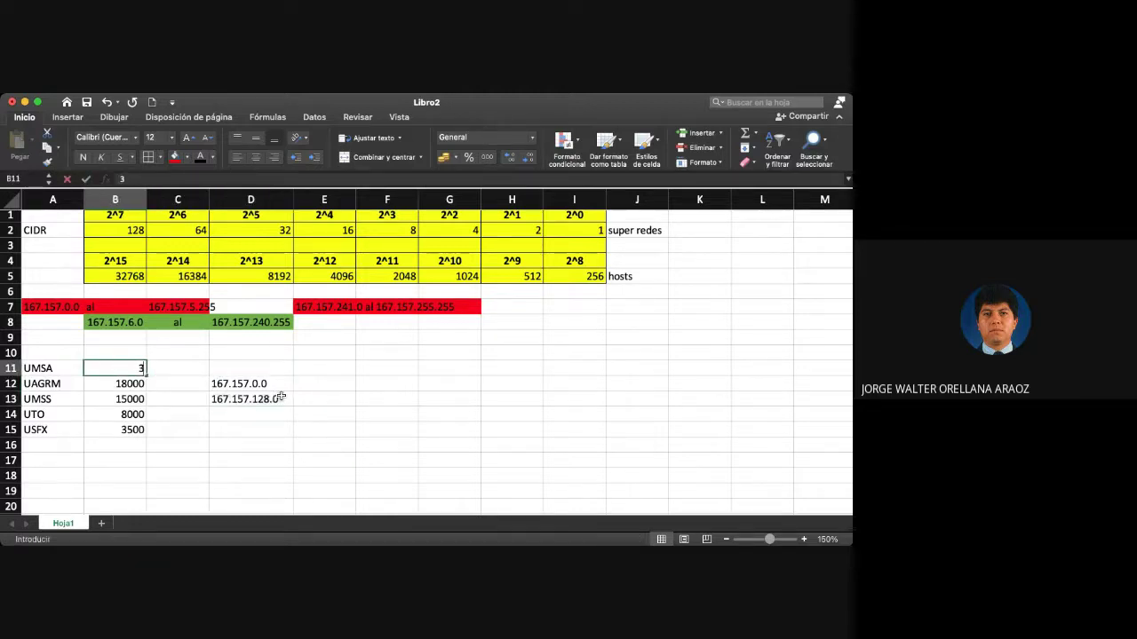
pyautogui.write('1999')
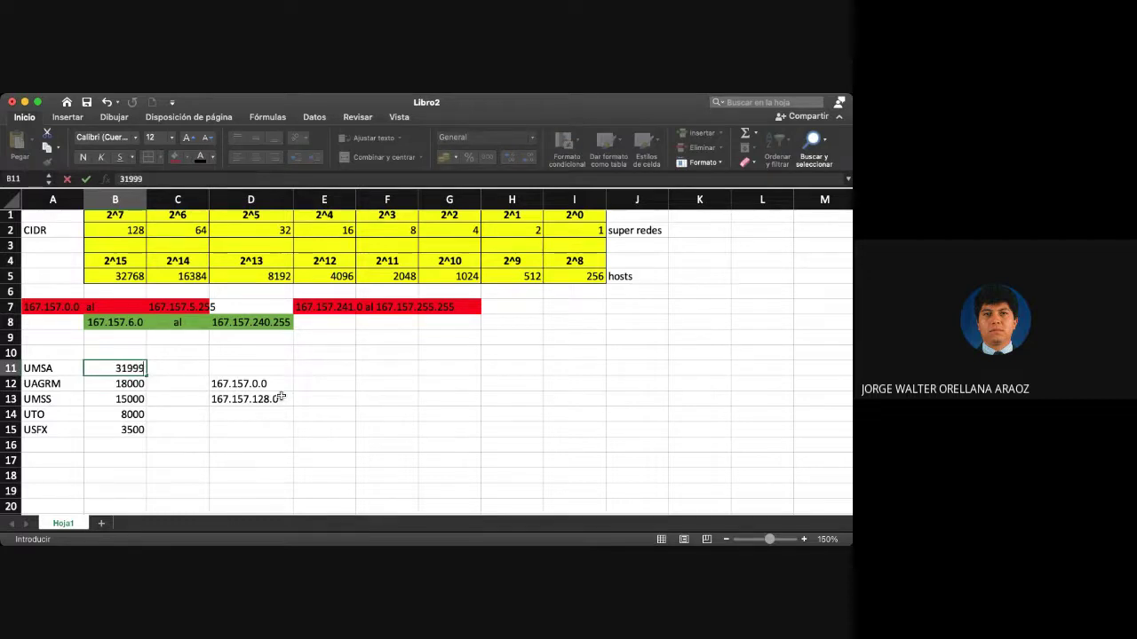
pyautogui.press('Return')
pyautogui.press('Right')
pyautogui.press('Right')
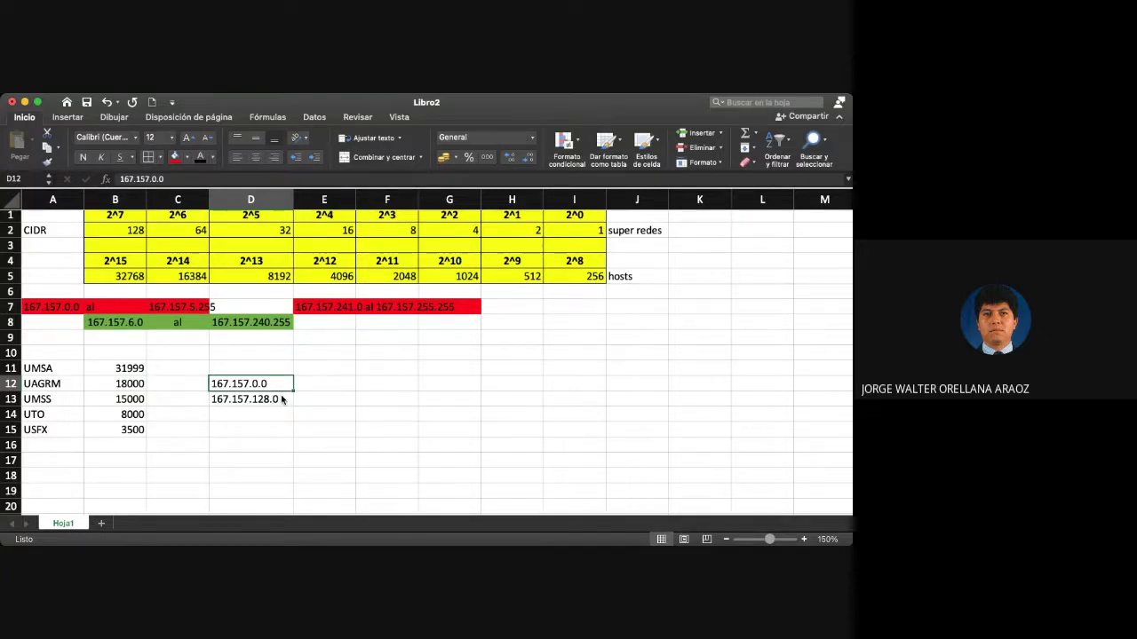
pyautogui.press('super+z')
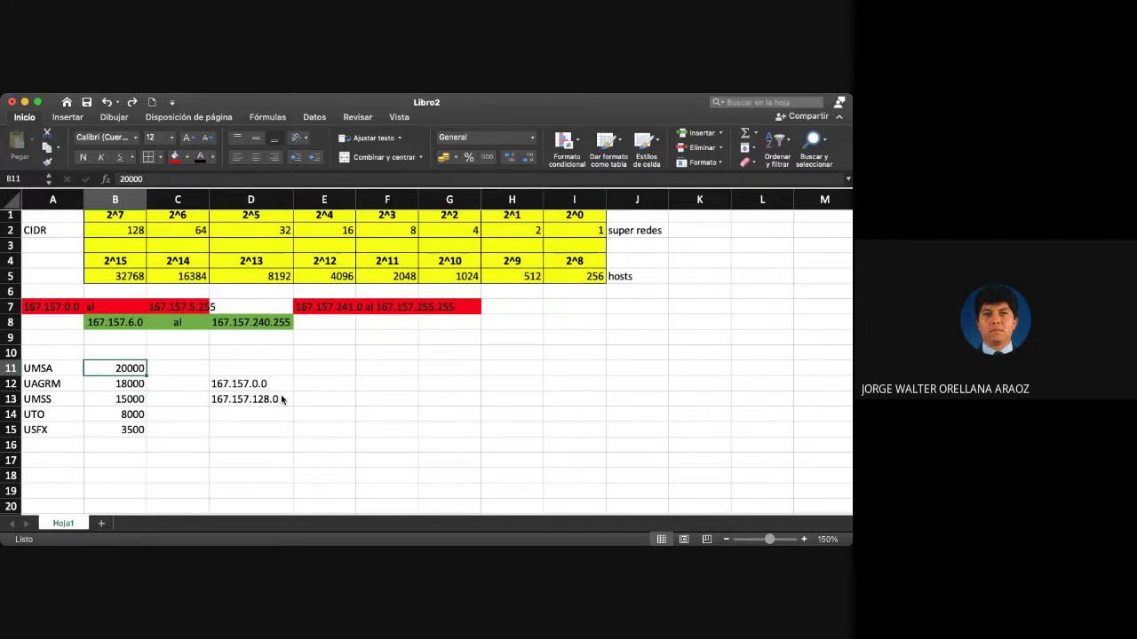
# Step: Delete the address 167.157.128.0 from cell D13
pyautogui.scroll(1, 282, 399)
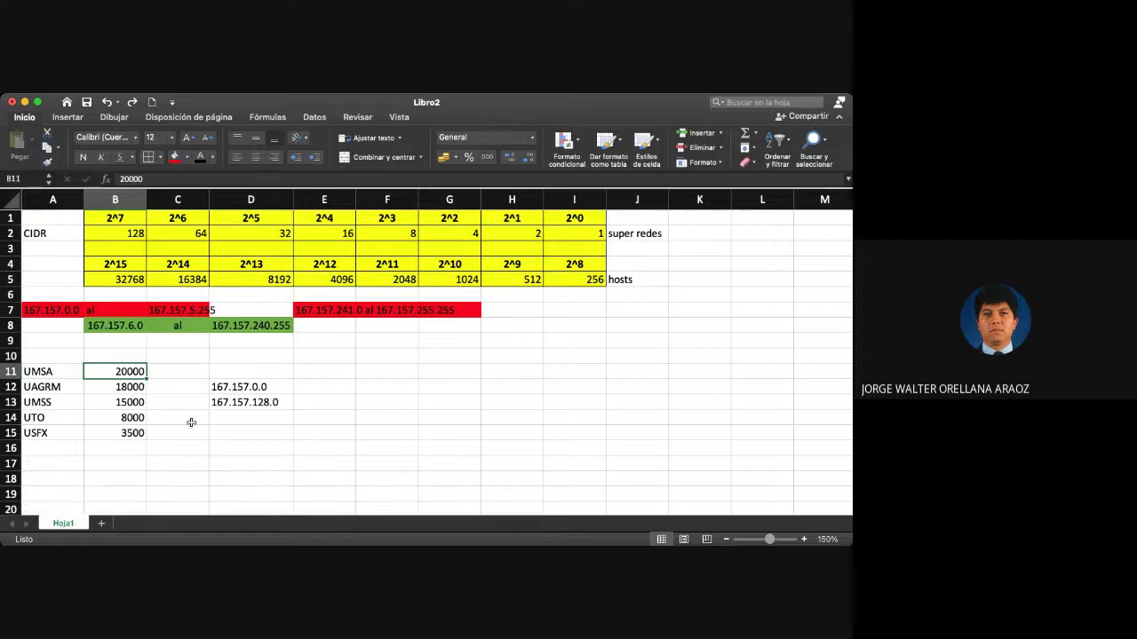
pyautogui.click(230, 404)
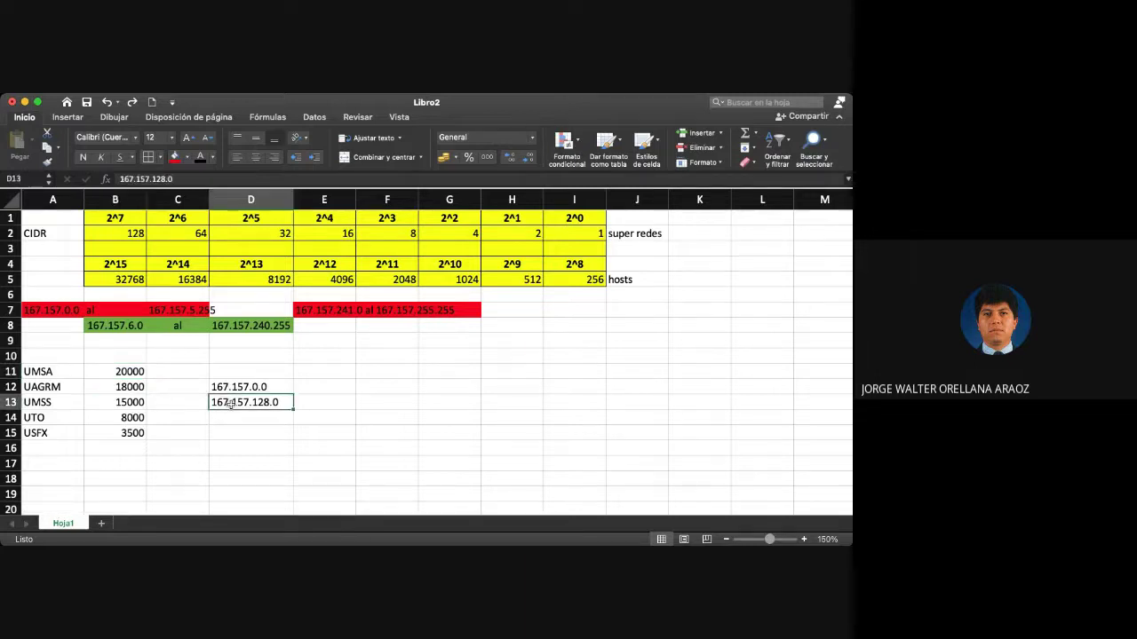
pyautogui.press('BackSpace')
pyautogui.press('Up')
pyautogui.press('Up')
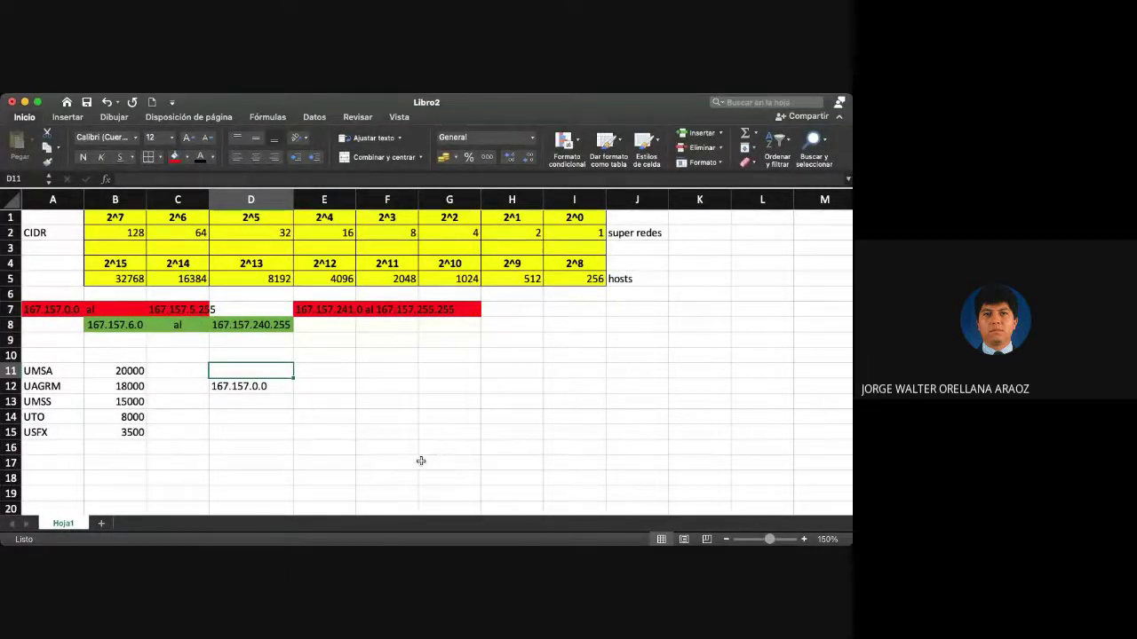
# Step: Check the 2^6 and 2^14 column in C1:C5 and enter the heading UMSA in D11
pyautogui.scroll(-1, 191, 305)
pyautogui.scroll(1, 184, 275)
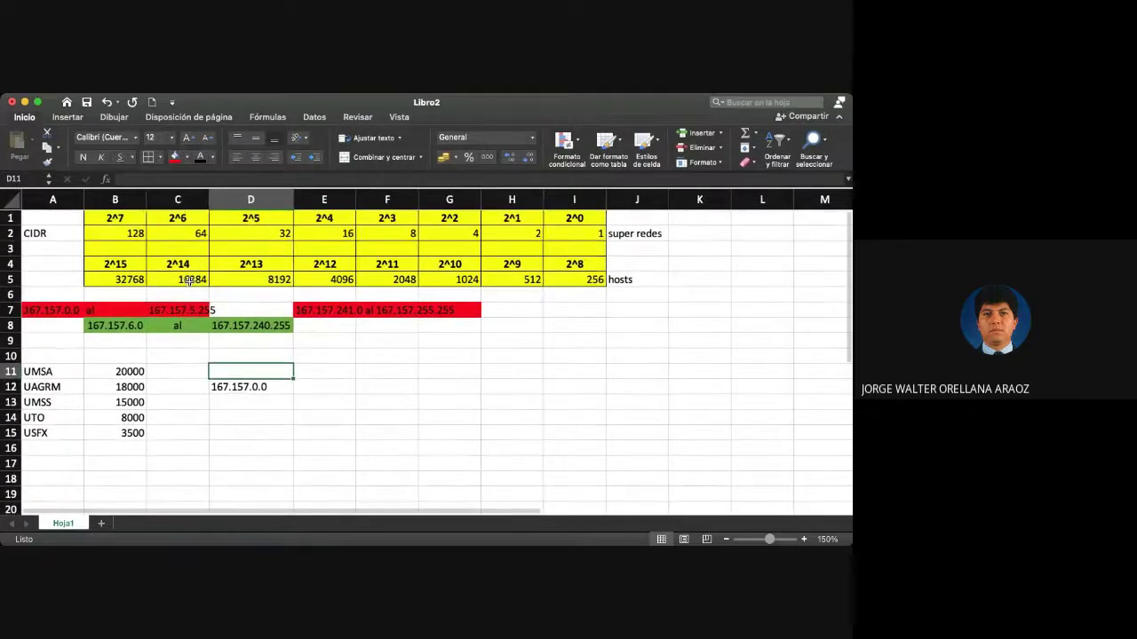
pyautogui.moveTo(177, 279); pyautogui.dragTo(177, 219)
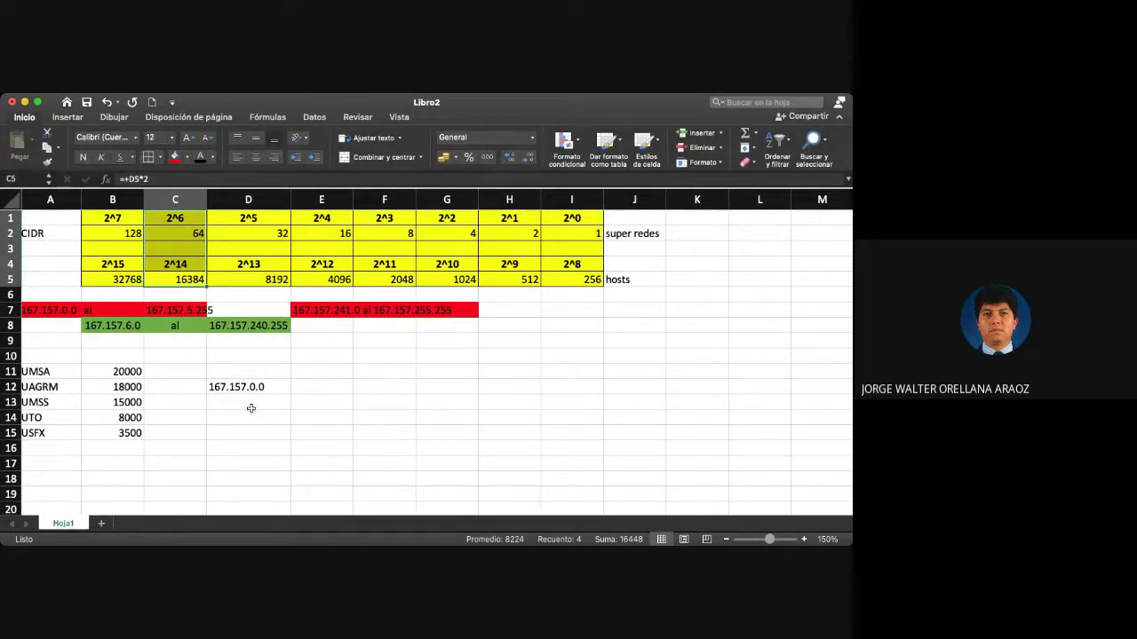
pyautogui.scroll(-1, 251, 409)
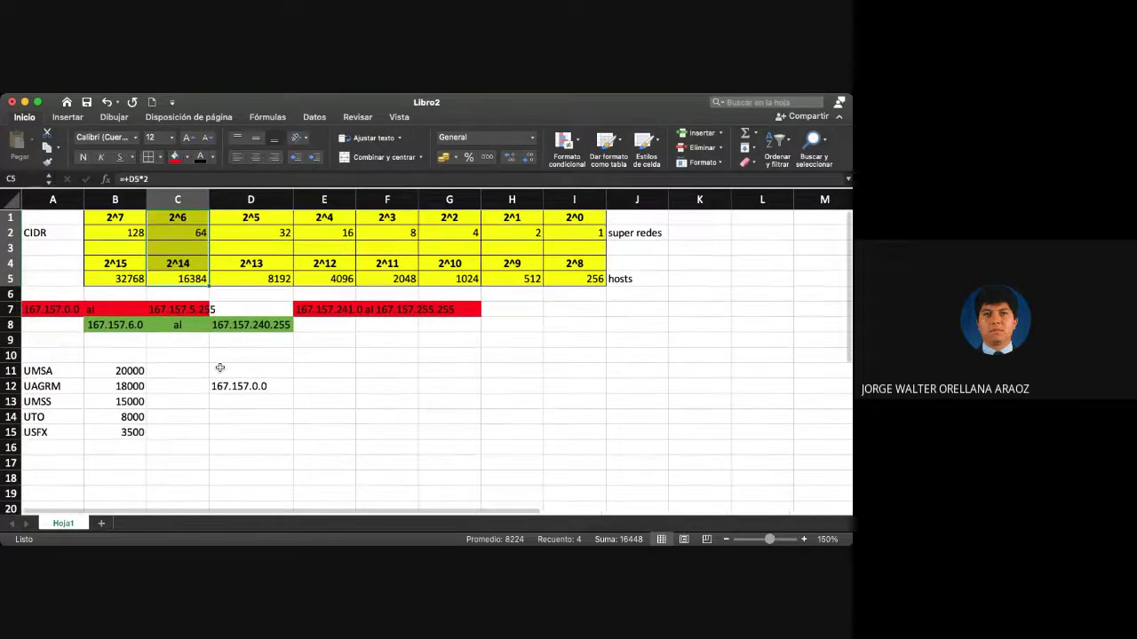
pyautogui.click(219, 367)
pyautogui.write('UMSA')
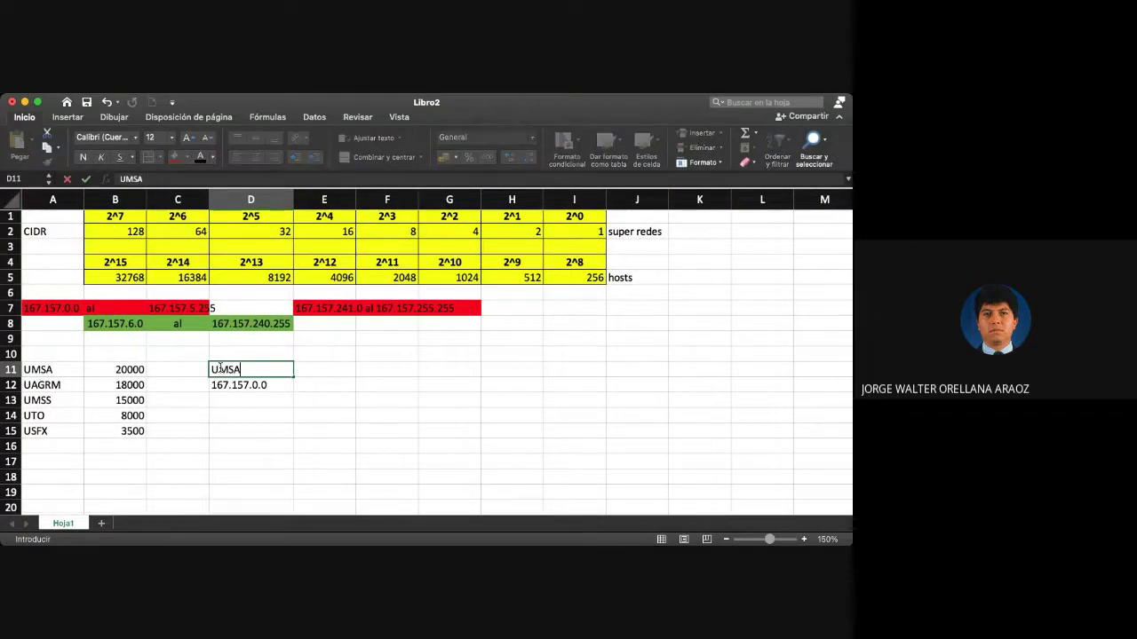
pyautogui.press('Tab')
# Step: Enter the mask calculation 32-14=18 in E11 and label it "bits mascara" in F11
pyautogui.write('32-')
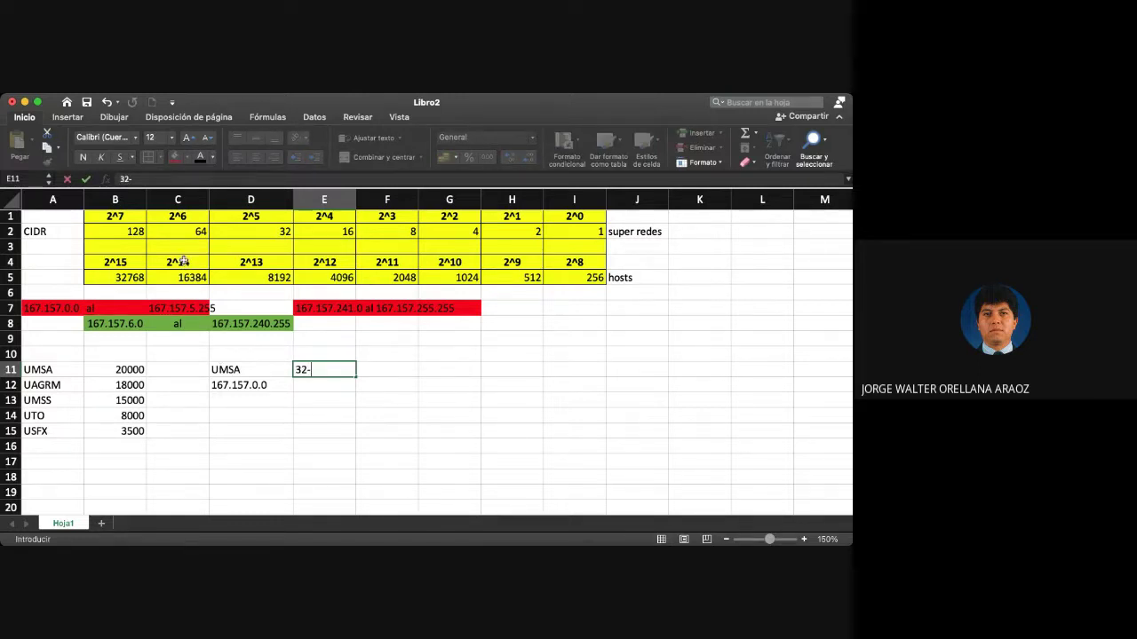
pyautogui.write('14=')
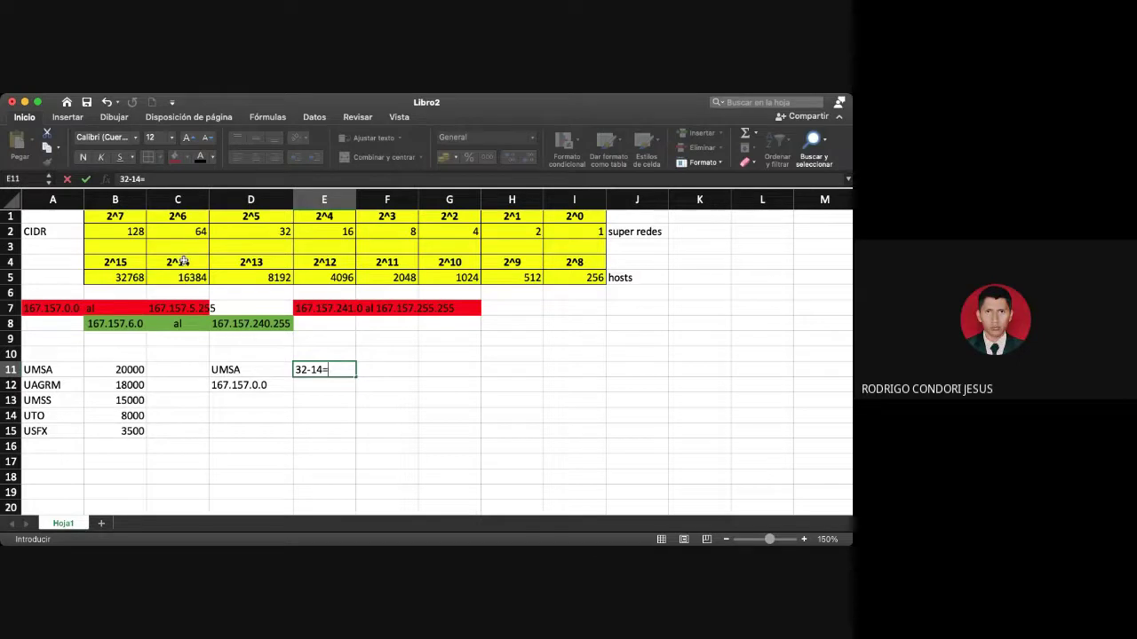
pyautogui.write('18')
pyautogui.press('Tab')
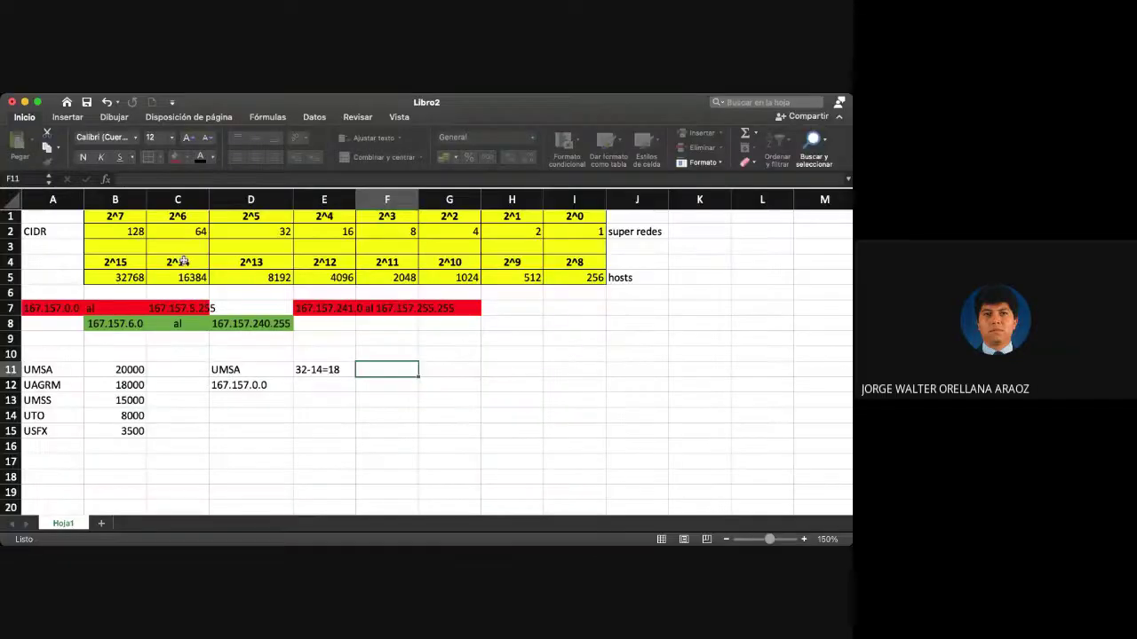
pyautogui.write('bits masc')
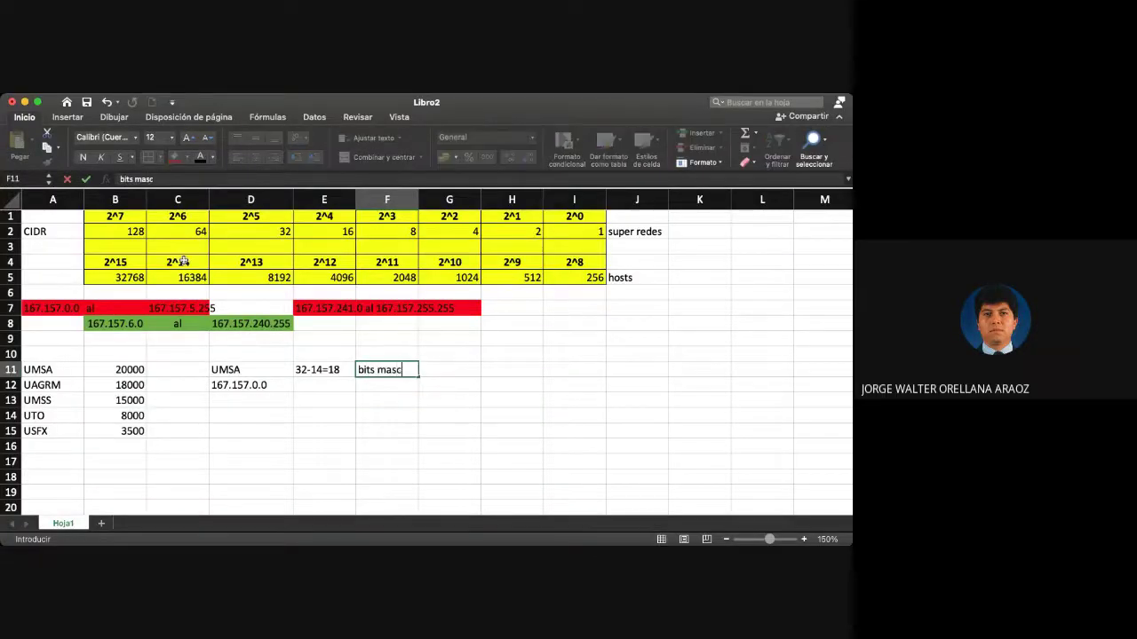
pyautogui.write('ara')
pyautogui.press('Return')
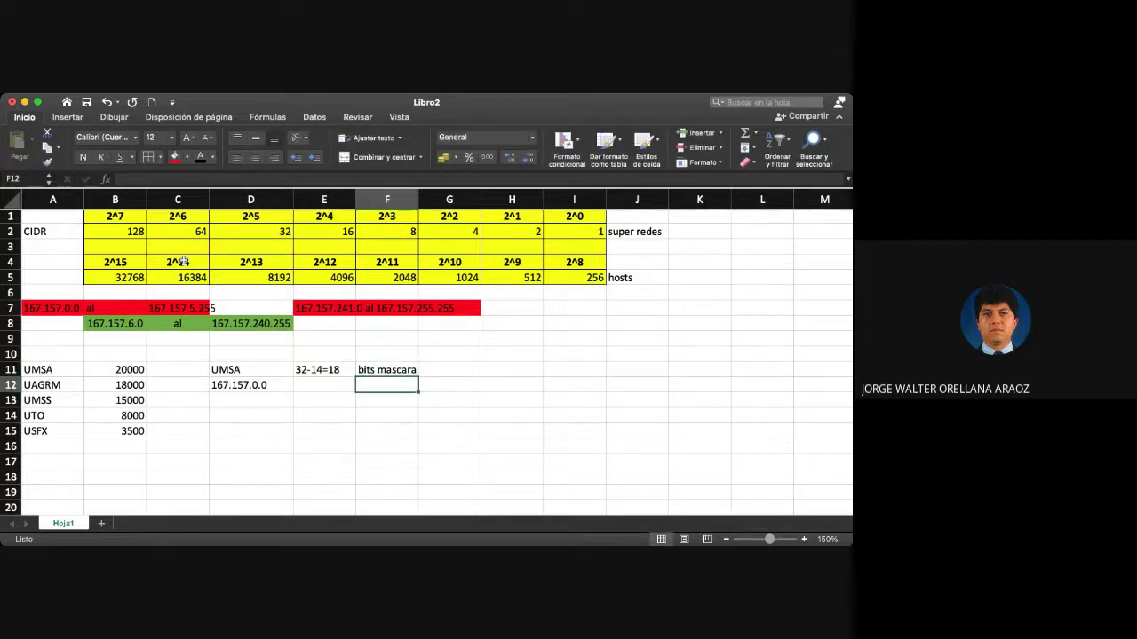
# Step: Check the 64-supernet column and enter the second UMSA network address, 167.157.64.0, in D13
pyautogui.press('Left')
pyautogui.press('Left')
pyautogui.hscroll(2, 274, 247)
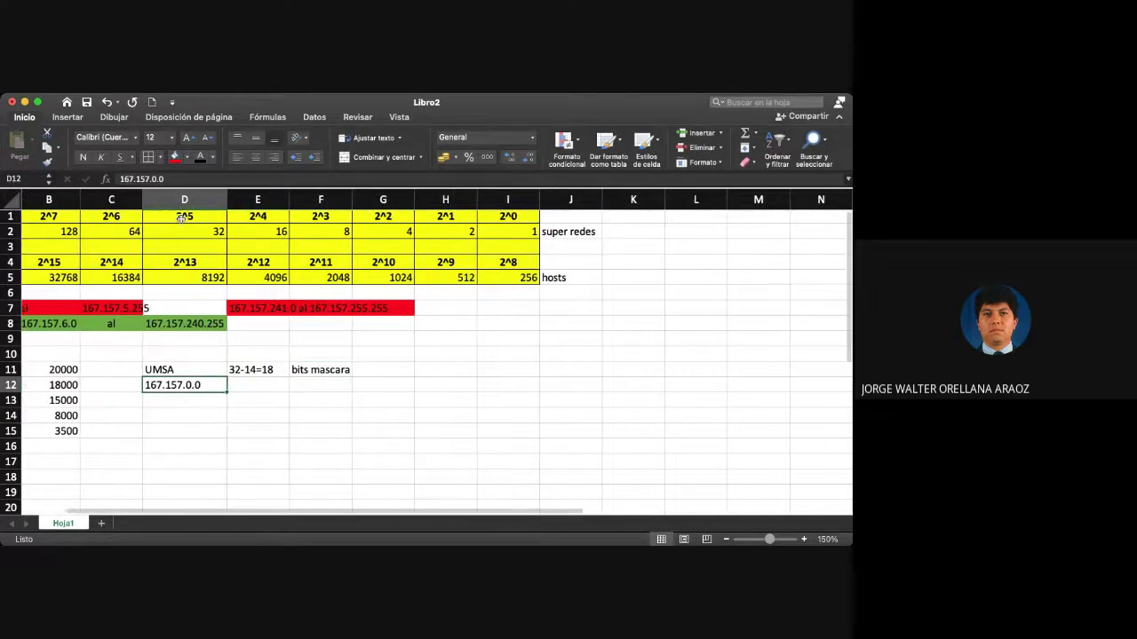
pyautogui.hscroll(-2, 273, 247)
pyautogui.moveTo(190, 217); pyautogui.dragTo(190, 277)
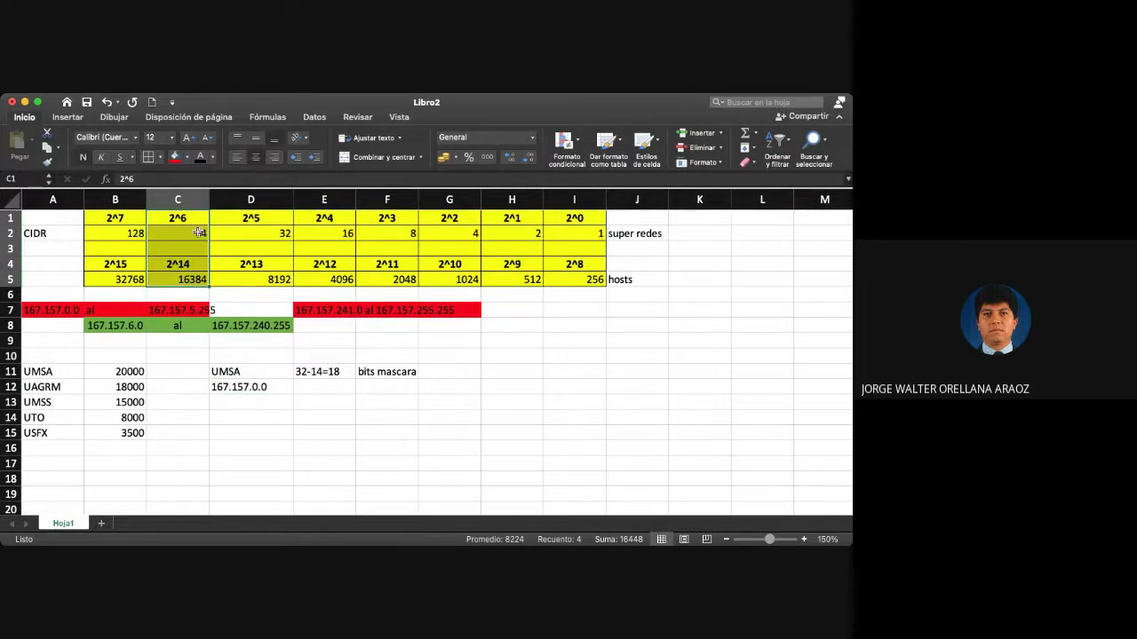
pyautogui.click(222, 403)
pyautogui.write('16')
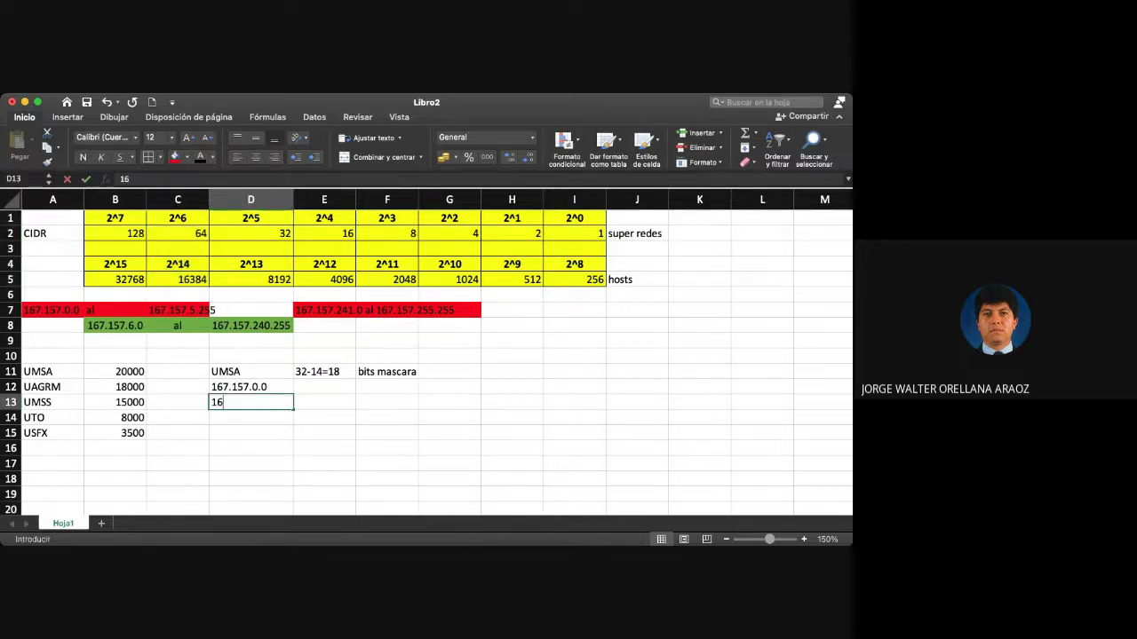
pyautogui.write('7.157.')
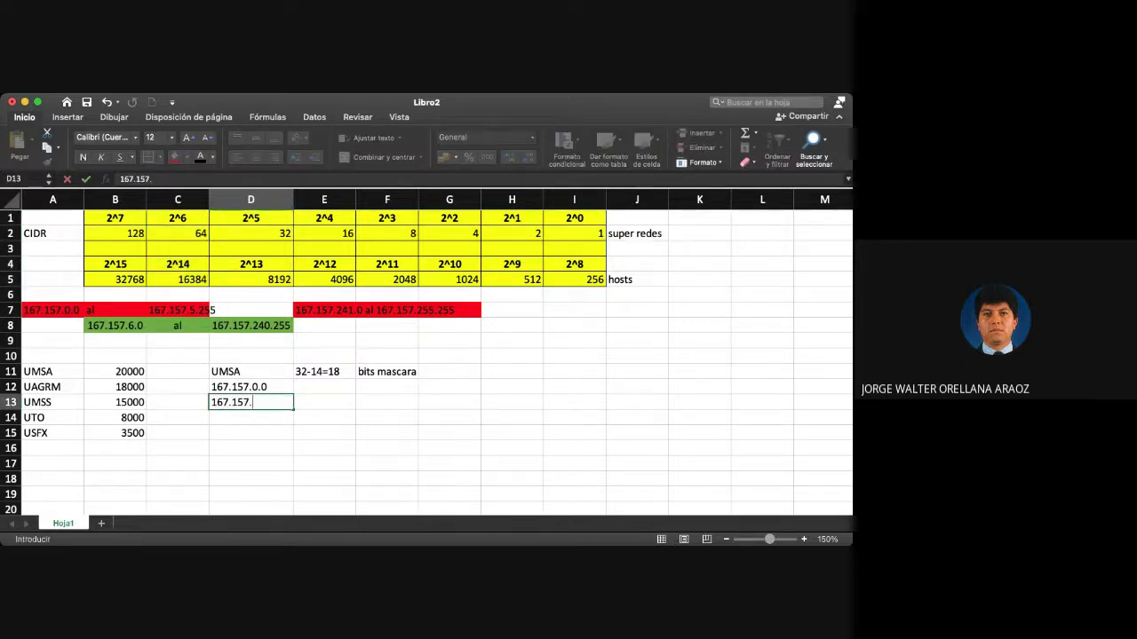
pyautogui.write('64.0')
pyautogui.press('Return')
# Step: Continue the 64-step network addresses with 167.157.128.0 in D14 and 167.157.192.0 in D15
pyautogui.write('167.')
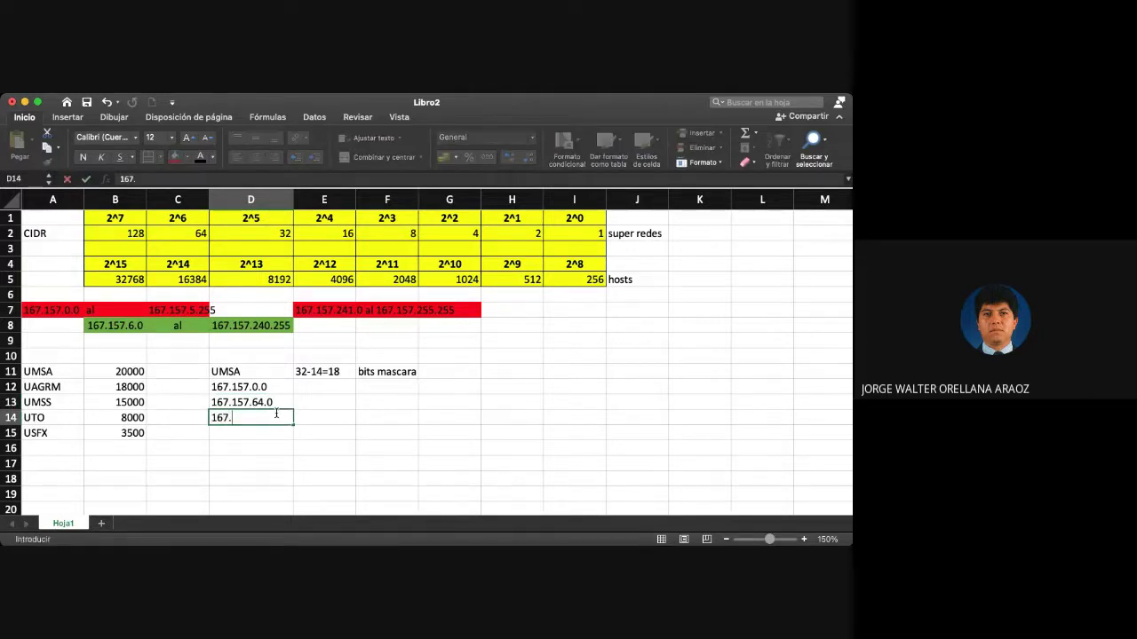
pyautogui.write('157.128.0')
pyautogui.press('Return')
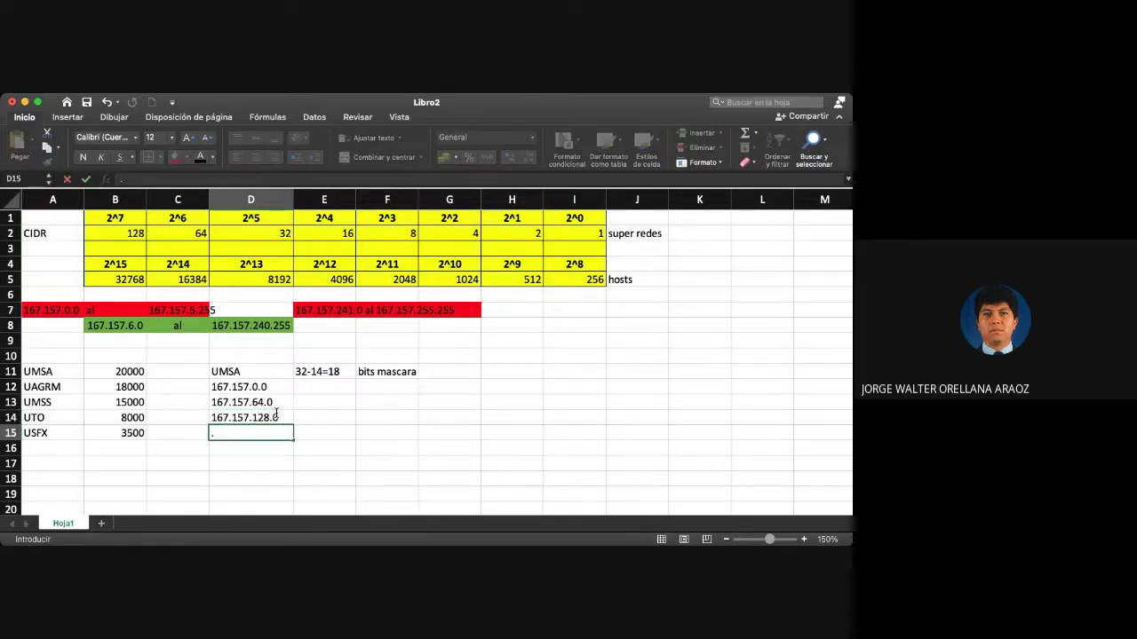
pyautogui.write('167.157')
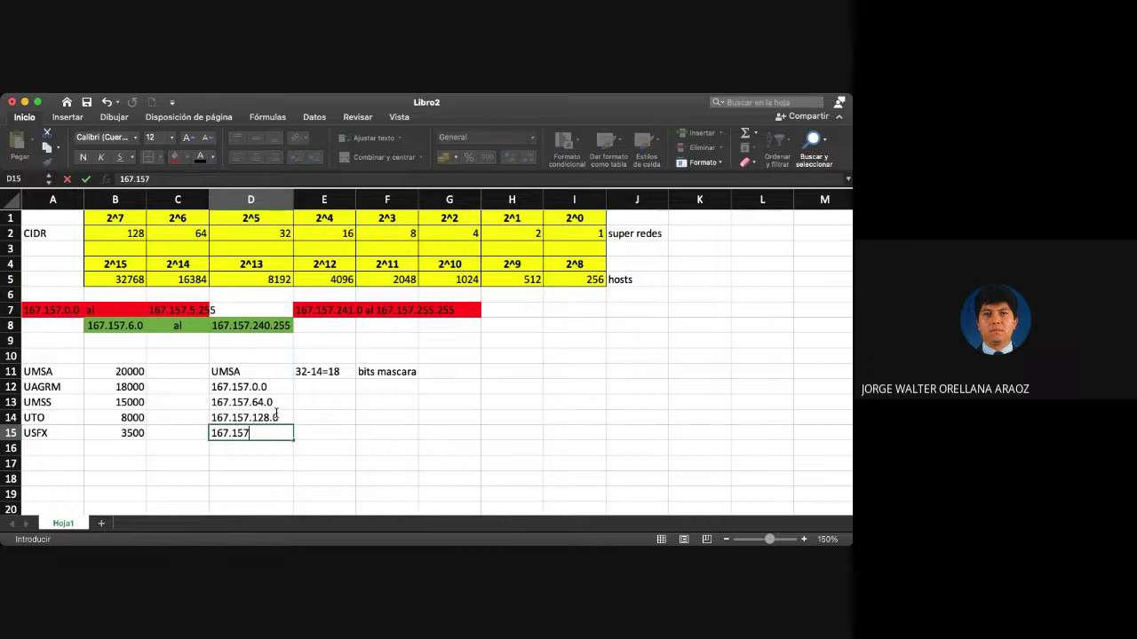
pyautogui.write('.192.0')
pyautogui.press('Return')
# Step: Examine the four network addresses in D12:D15 to determine which blocks avoid the excluded red ranges
pyautogui.press('Up')
pyautogui.press('Up')
pyautogui.press('Up')
pyautogui.press('Up')
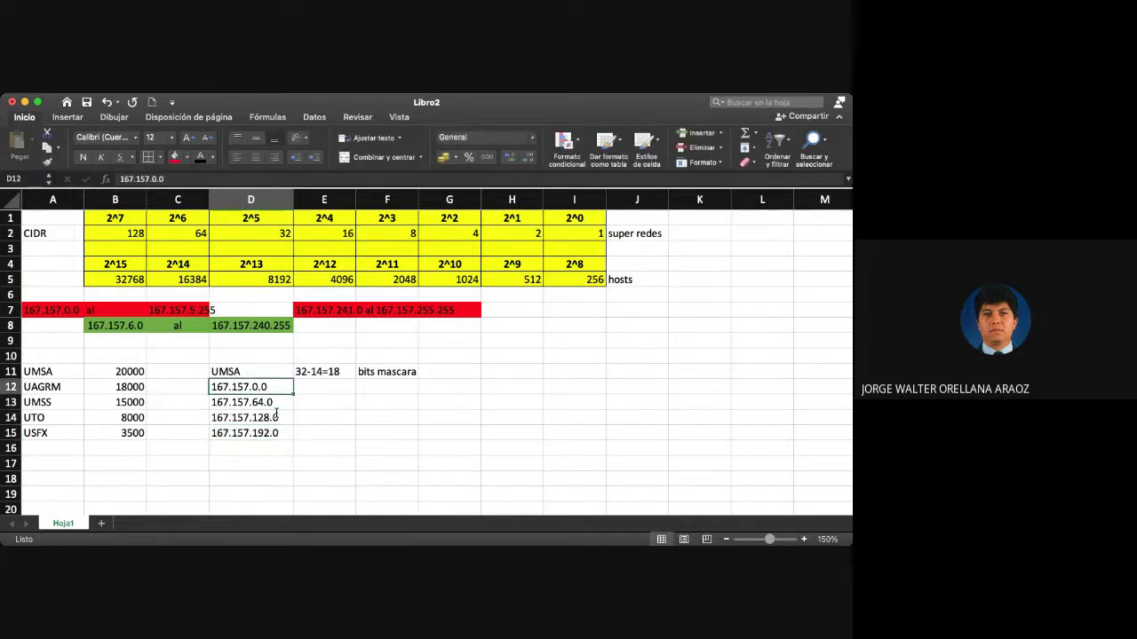
pyautogui.hotkey('shift', 'Down')
pyautogui.hotkey('shift', 'Down')
pyautogui.hotkey('shift', 'Down')
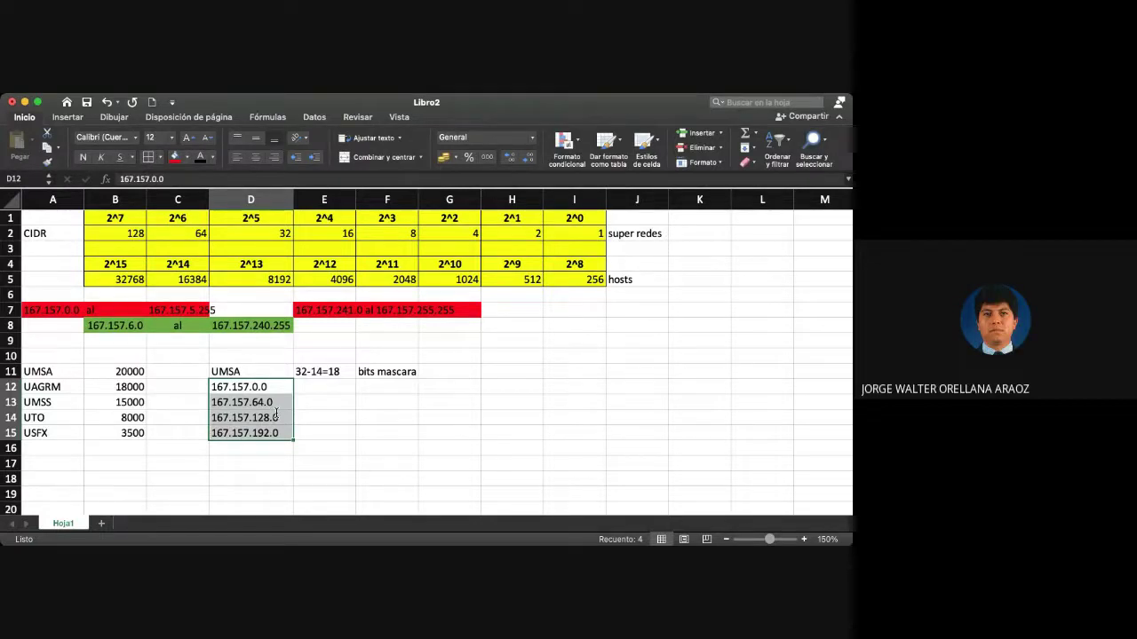
pyautogui.click(302, 400)
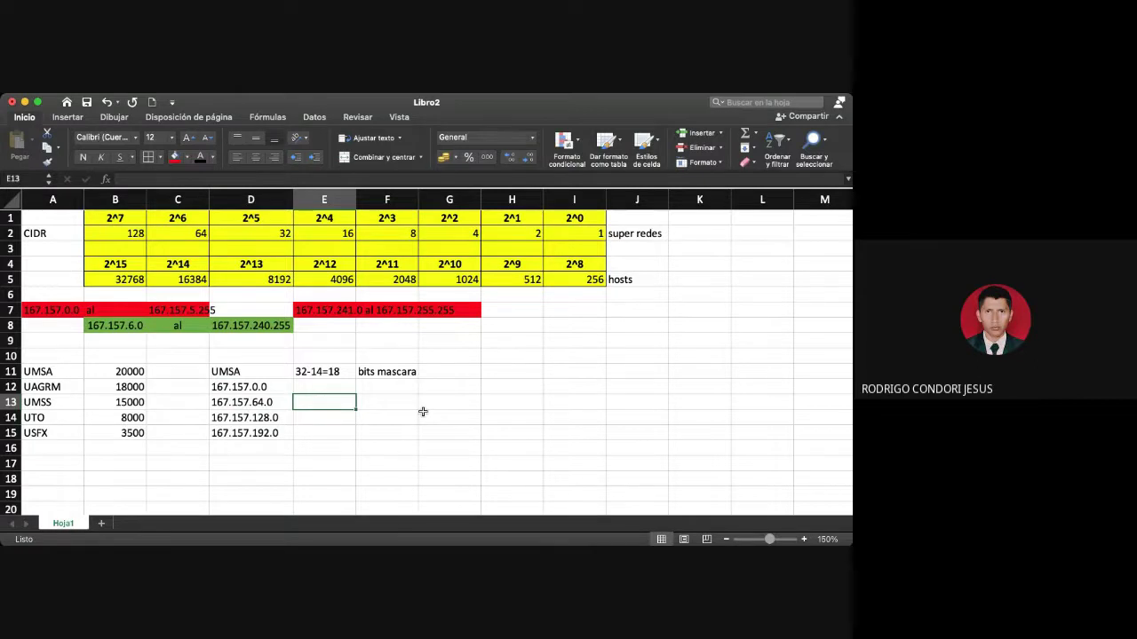
pyautogui.hscroll(-1, 423, 411)
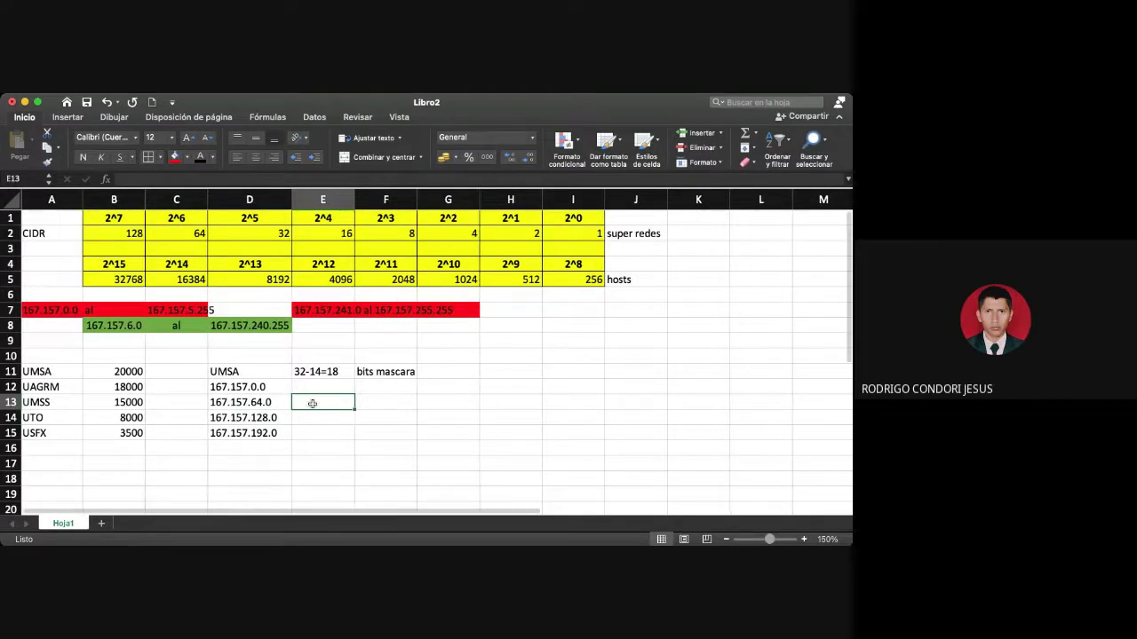
pyautogui.hscroll(1, 255, 385)
pyautogui.click(250, 386)
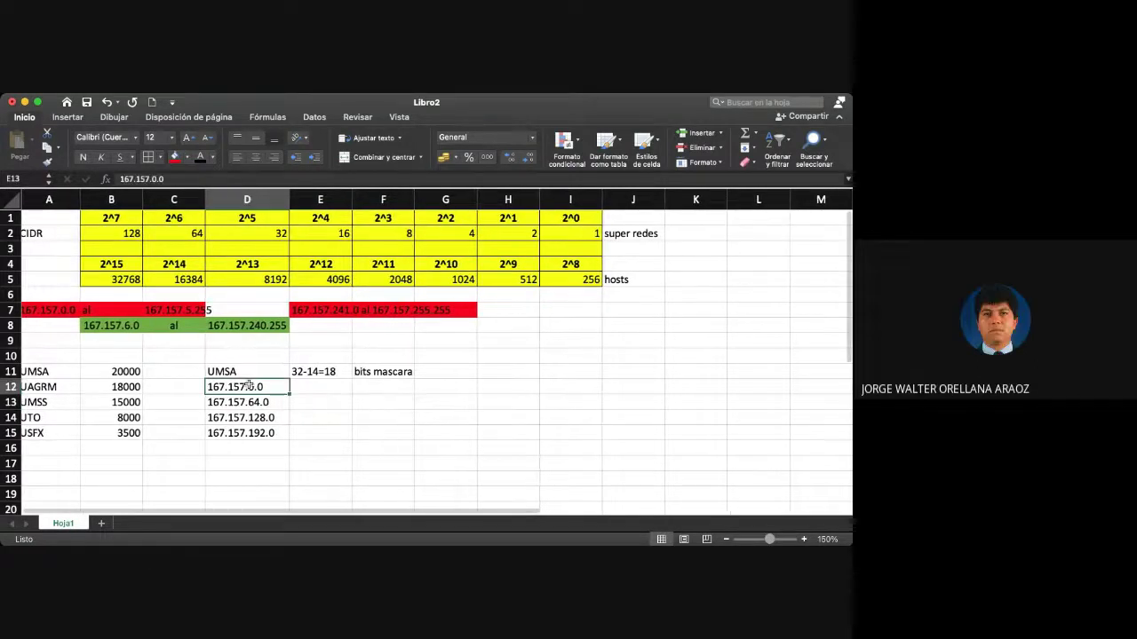
pyautogui.click(260, 432)
pyautogui.hscroll(-1, 260, 433)
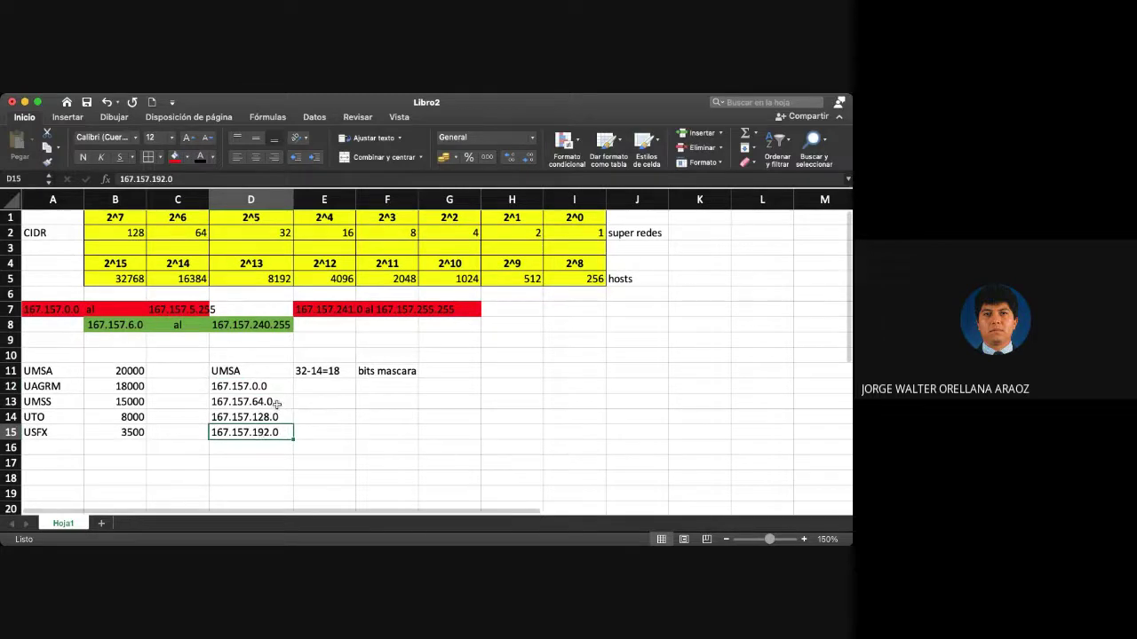
pyautogui.moveTo(271, 401); pyautogui.dragTo(272, 416)
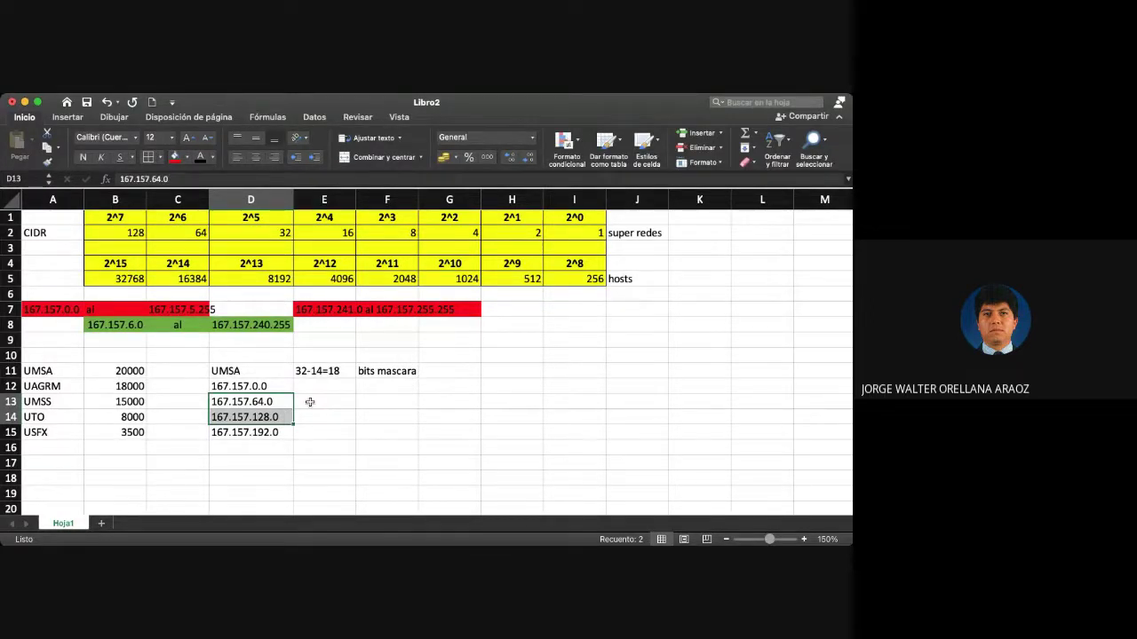
# Step: Append the prefix length /18 to the network address 167.157.64.0 in D13
pyautogui.click(250, 401)
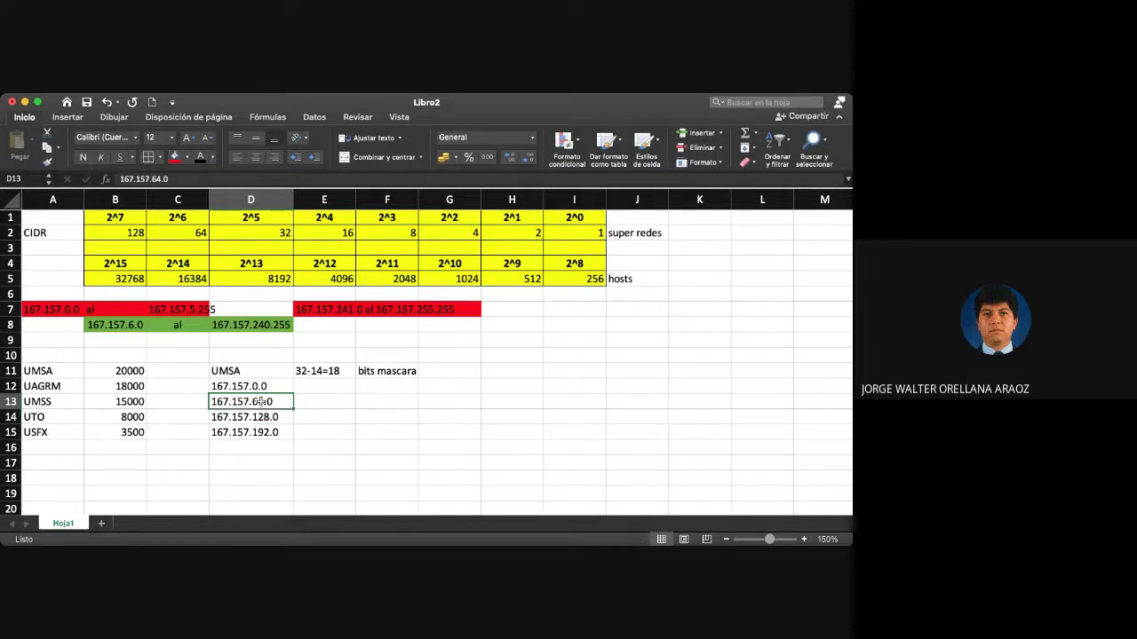
pyautogui.scroll(-1, 257, 401)
pyautogui.click(184, 178)
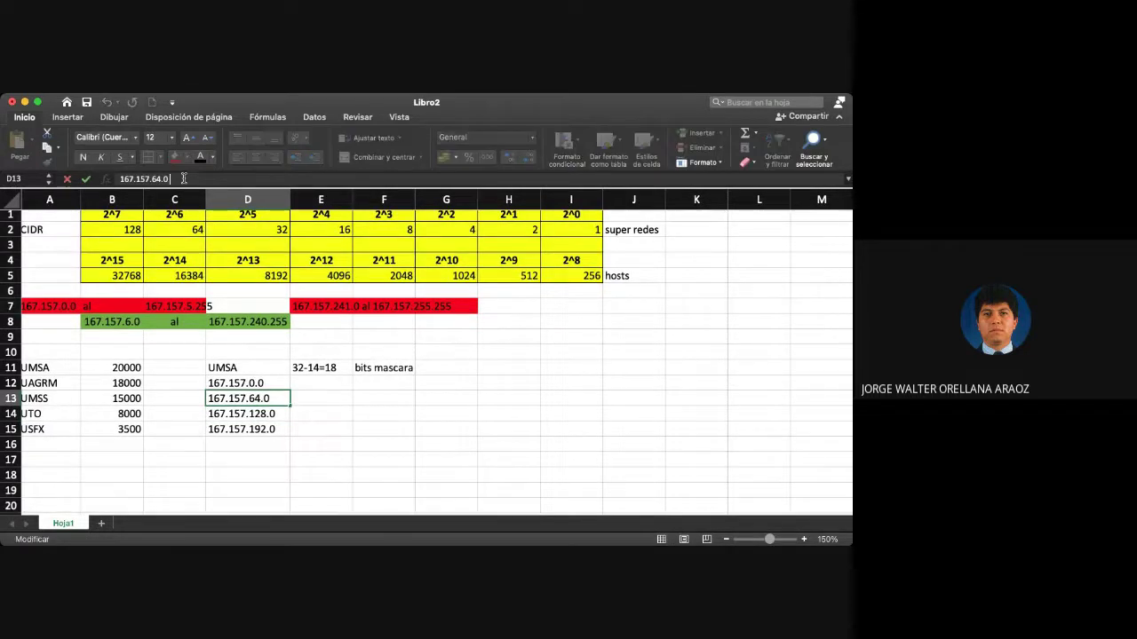
pyautogui.write('/18')
pyautogui.press('Tab')
# Step: Enter the usable host range "167.157.64.1 a 167.157.127.254" for the /18 network in F13
pyautogui.press('Tab')
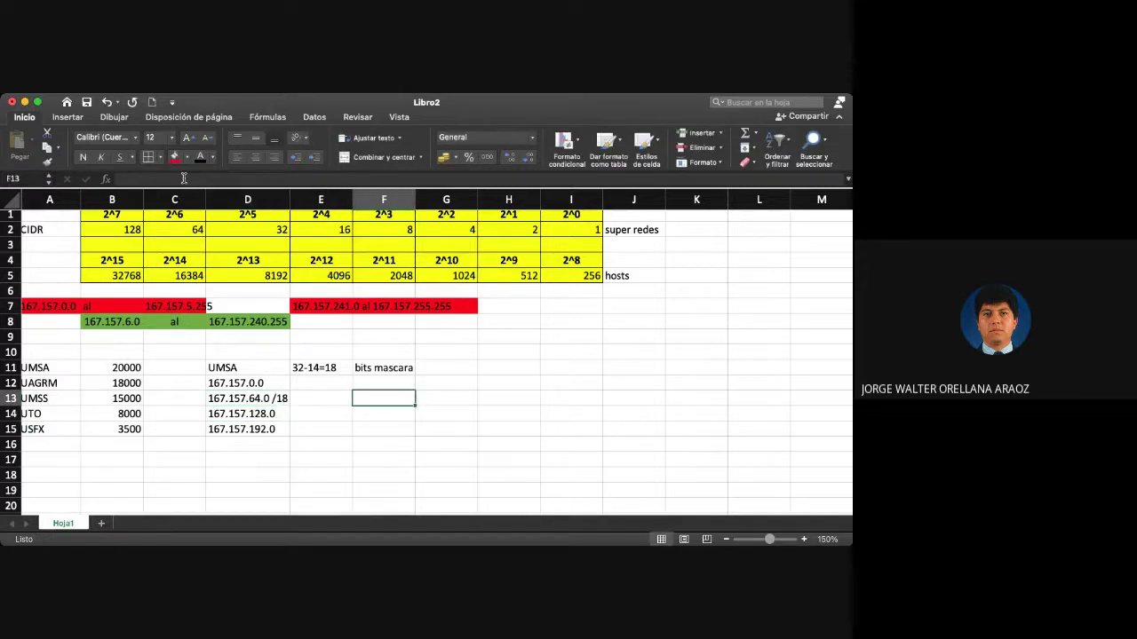
pyautogui.write('167.')
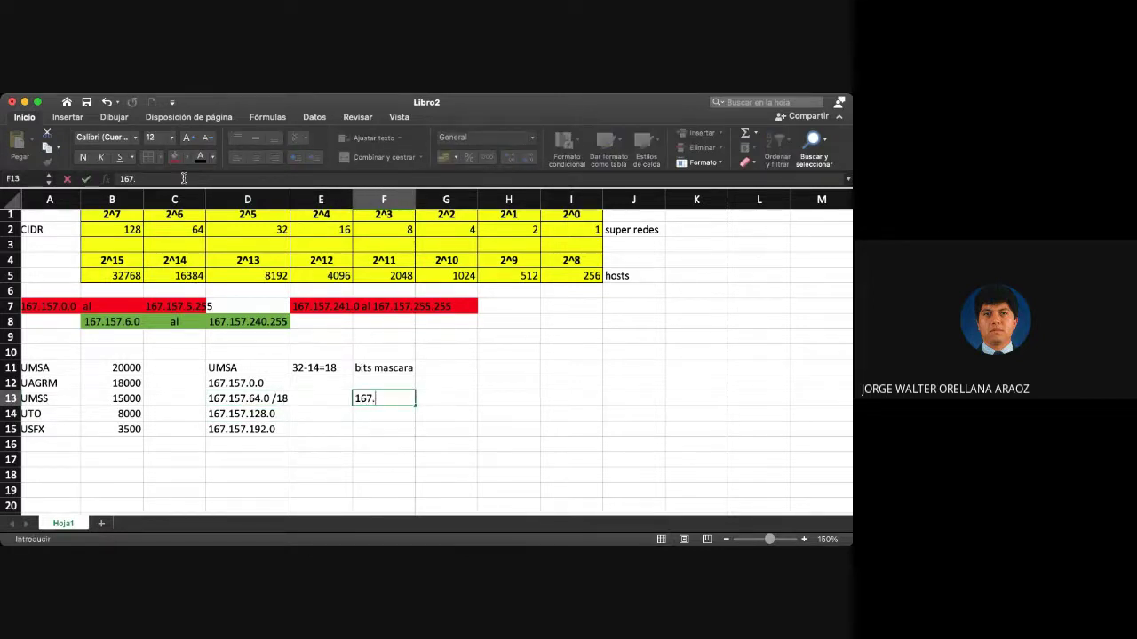
pyautogui.write('157')
pyautogui.write('.64.1')
pyautogui.write(' al')
pyautogui.write('167')
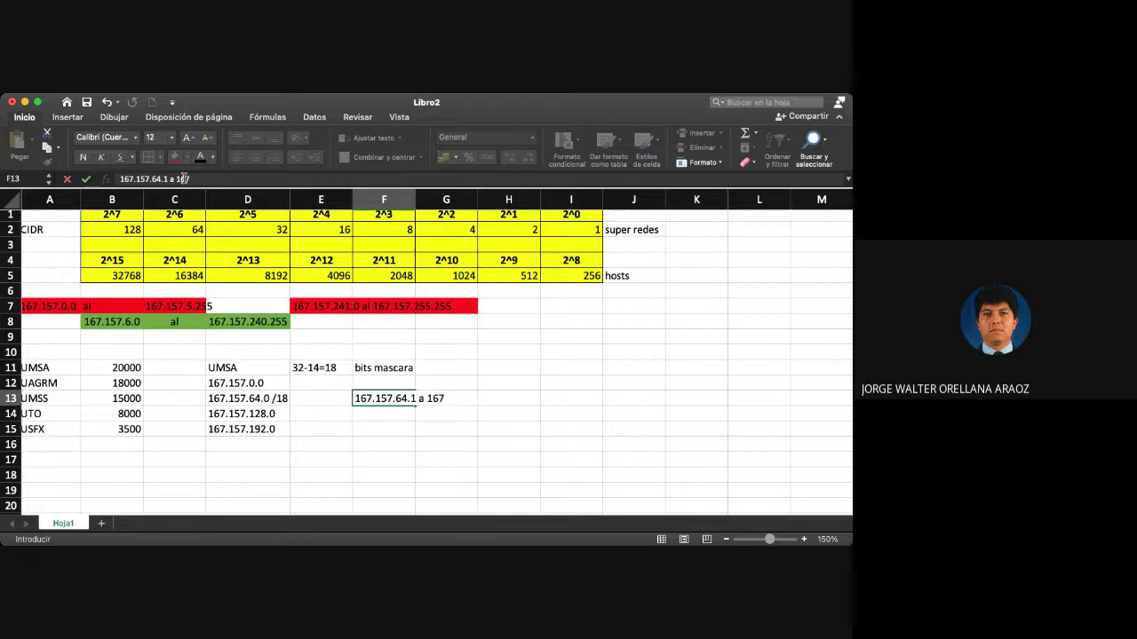
pyautogui.write('.1572')
pyautogui.press('BackSpace')
pyautogui.write('.157.')
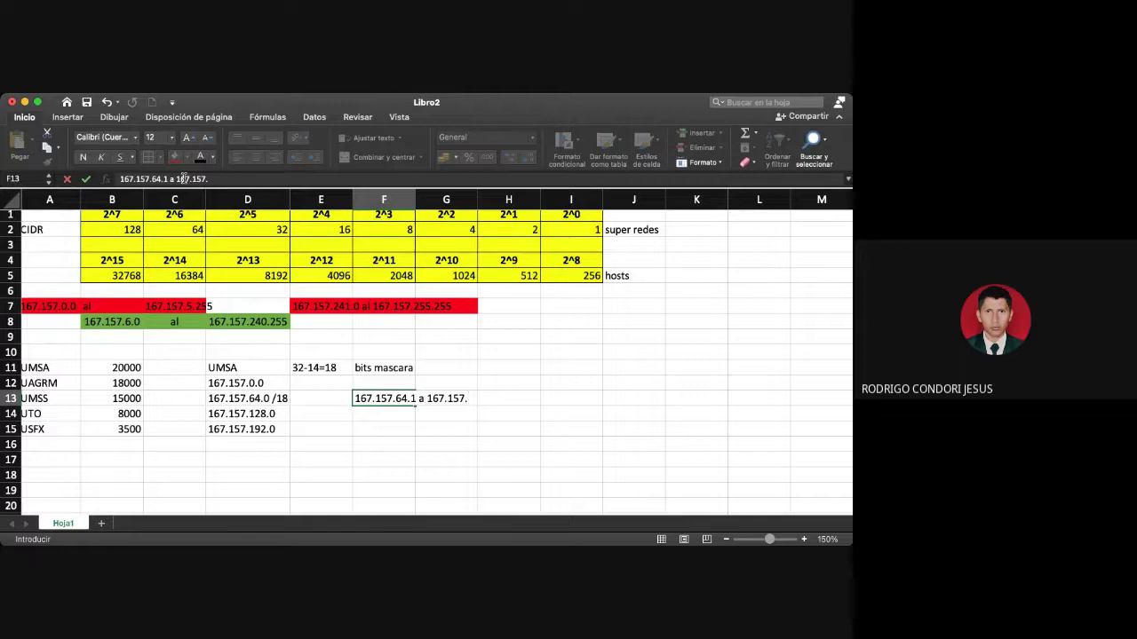
pyautogui.write('127')
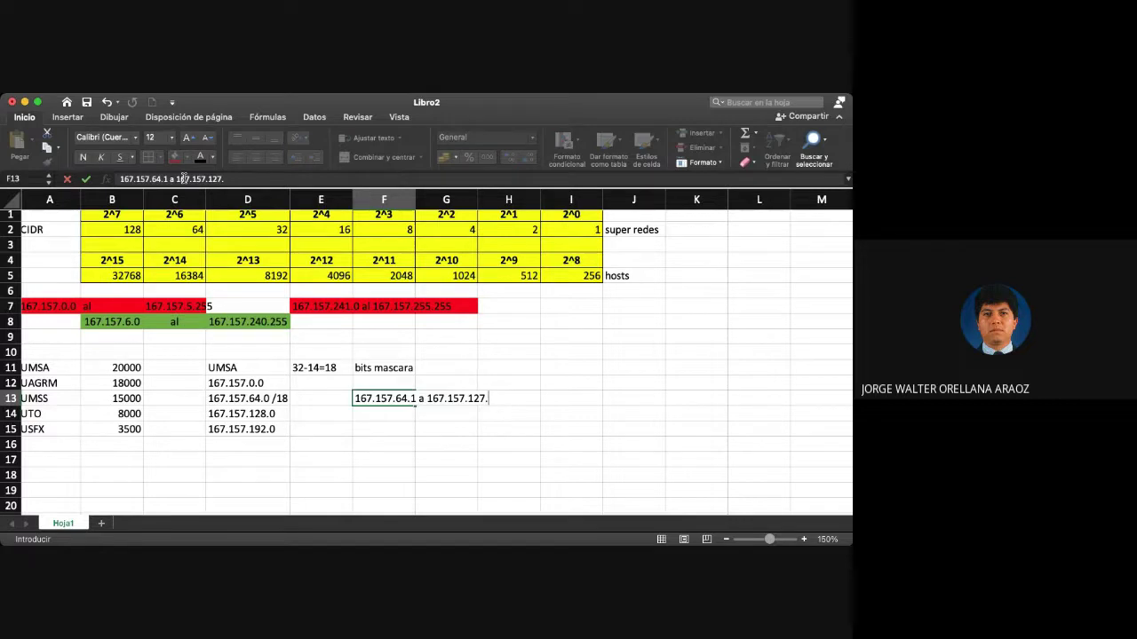
pyautogui.write('.254')
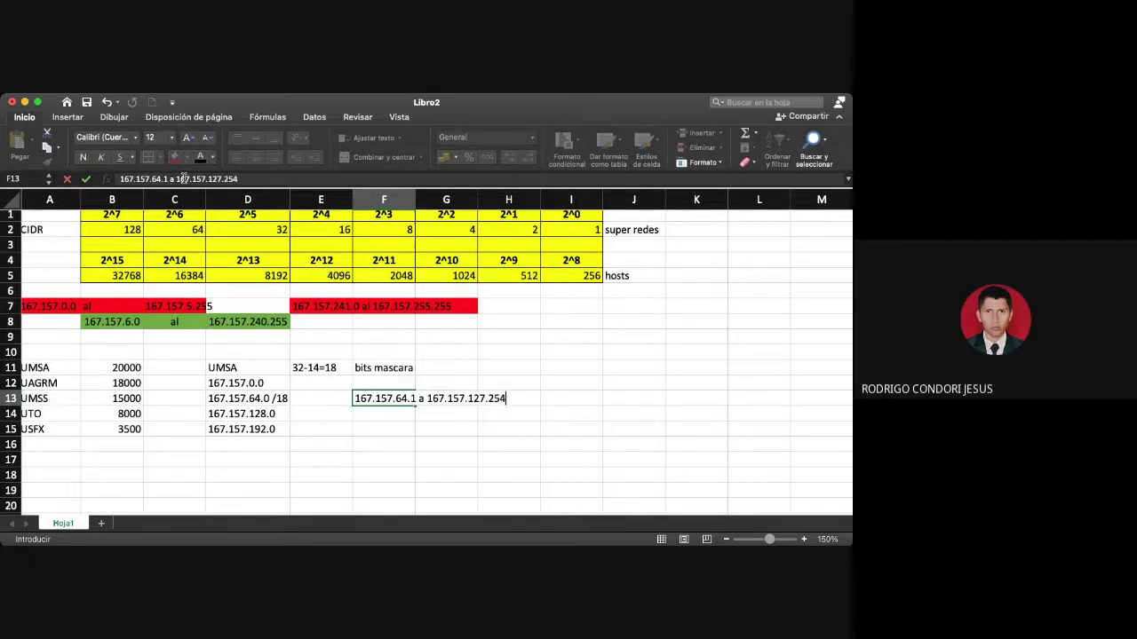
pyautogui.press('Tab')
# Step: Enter the broadcast address 167.157.127.255 in I13 and the heading "broadcast" above it in I12
pyautogui.press('Tab')
pyautogui.press('Tab')
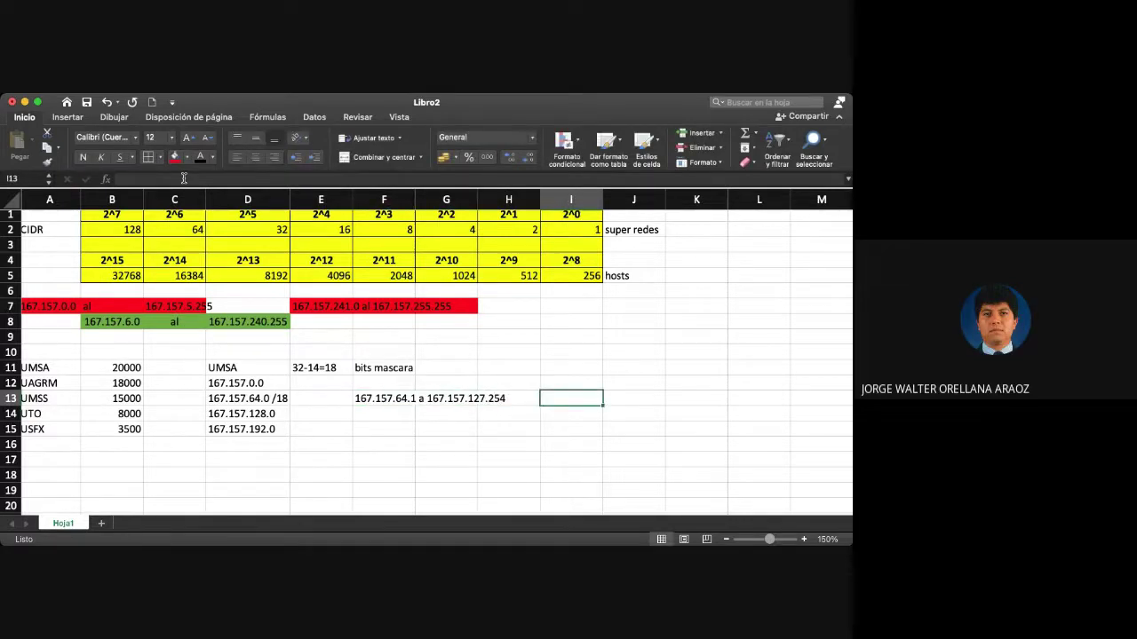
pyautogui.write('167')
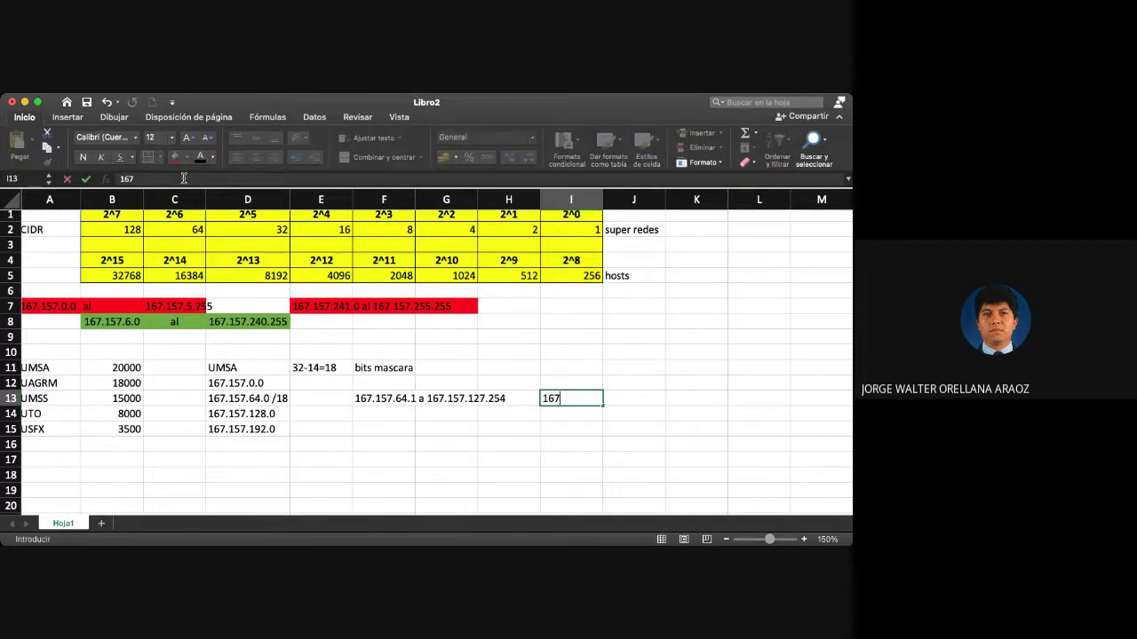
pyautogui.write('.157.127.255')
pyautogui.press('Return')
pyautogui.press('Up')
pyautogui.press('Up')
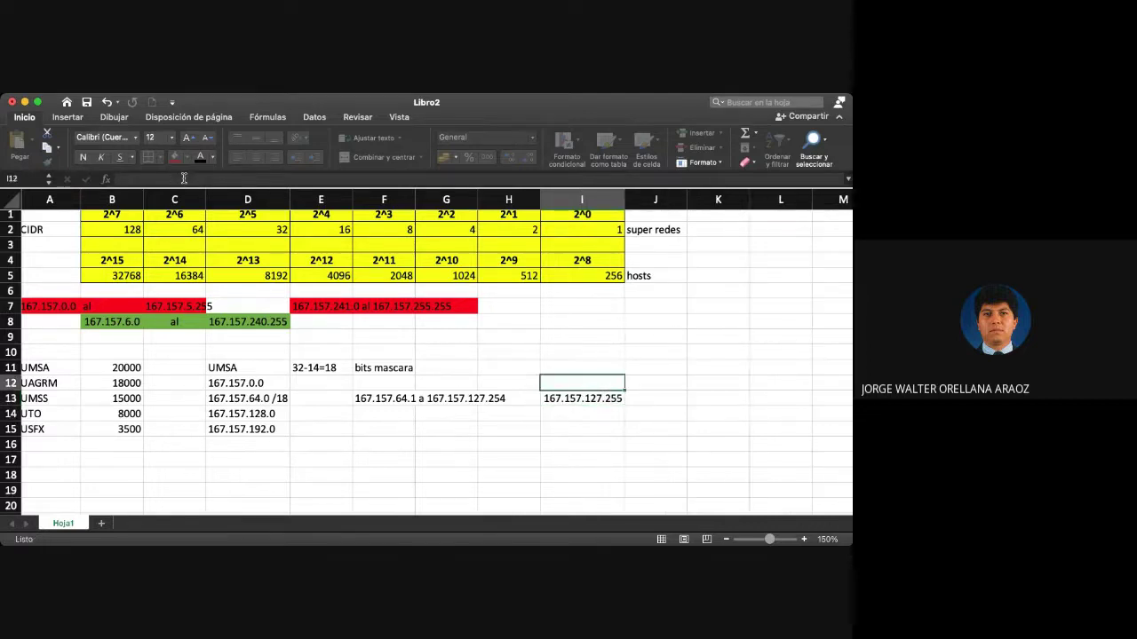
pyautogui.write('broadcast')
pyautogui.press('Left')
pyautogui.press('Left')
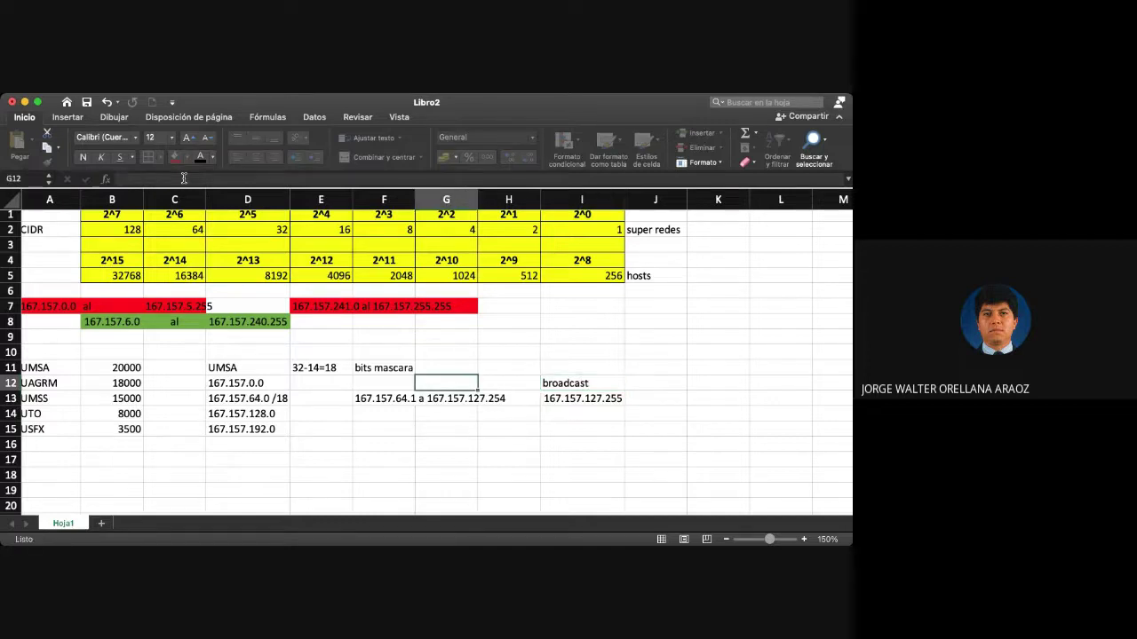
# Step: Enter the heading "IPs" in F12 above the usable host range
pyautogui.press('Left')
pyautogui.write('IPs')
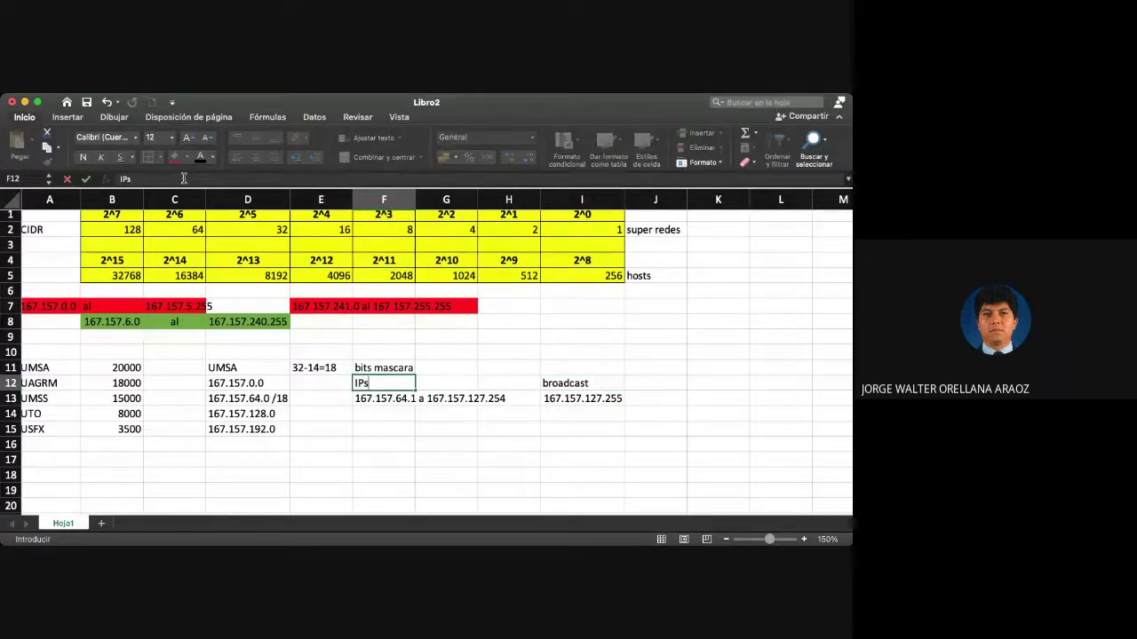
pyautogui.press('Left')
# Step: Fill the /18 network row D13:I13 with orange
pyautogui.press('Down')
pyautogui.press('Left')
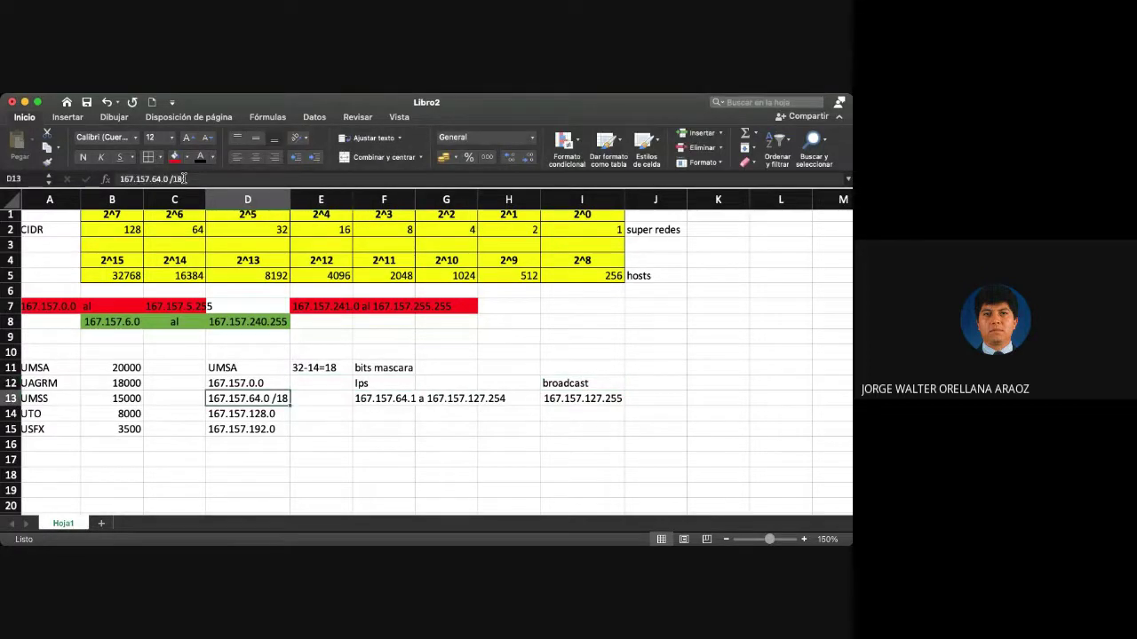
pyautogui.hotkey('shift', 'Right')
pyautogui.hotkey('shift', 'Right')
pyautogui.hotkey('shift', 'Right')
pyautogui.hotkey('shift', 'Right')
pyautogui.hotkey('shift', 'Right')
pyautogui.hotkey('shift', 'Right')
pyautogui.hotkey('shift', 'Left')
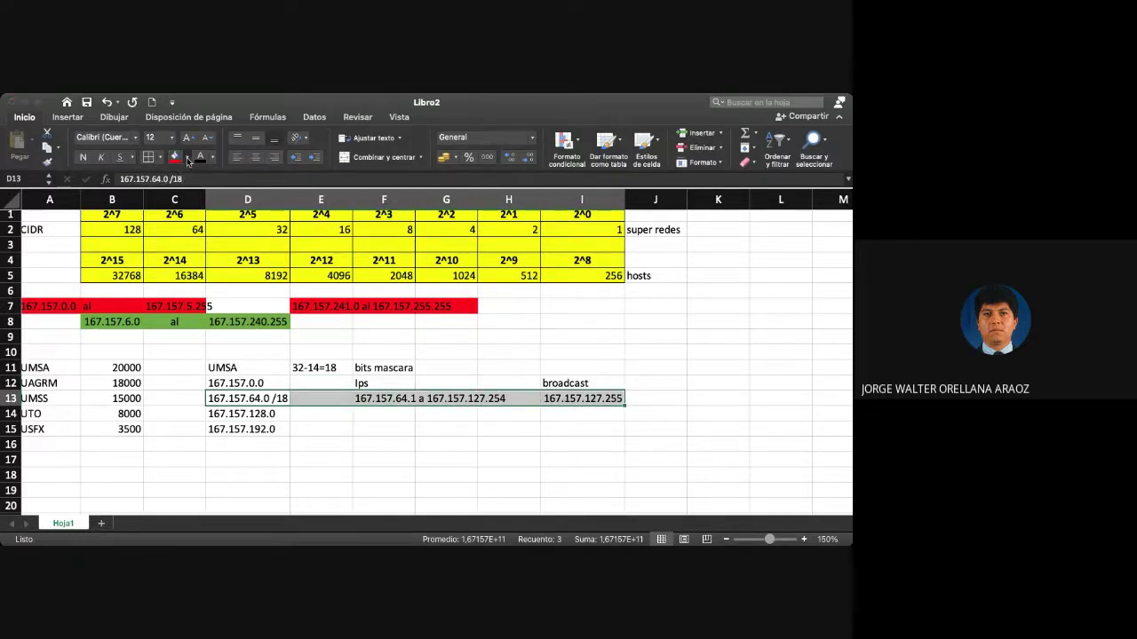
pyautogui.click(222, 267)
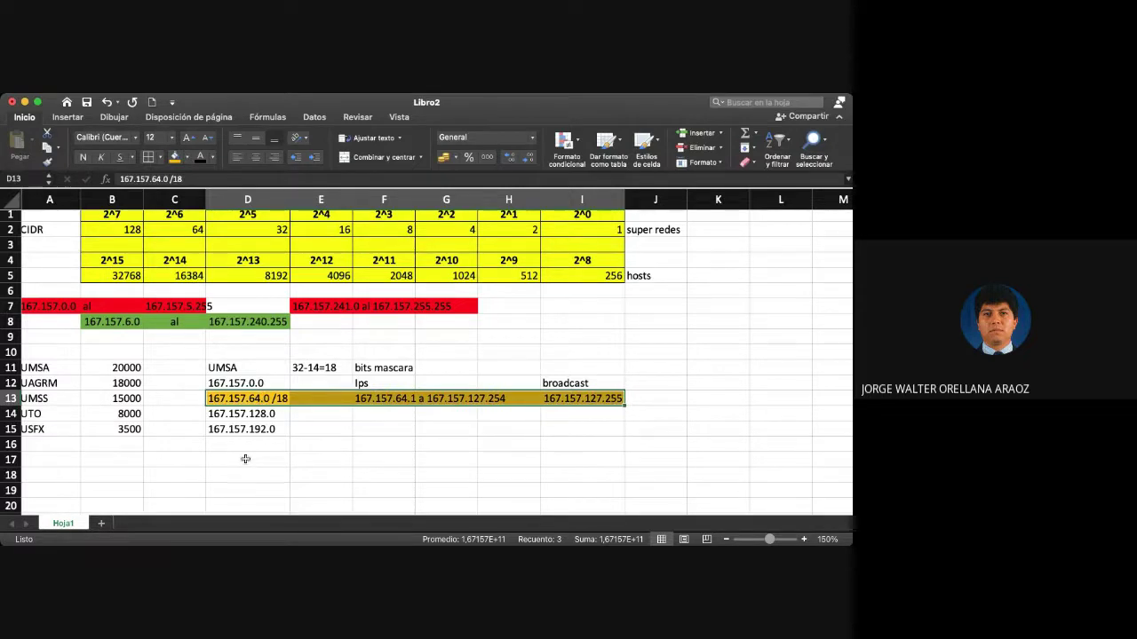
# Step: Enter the heading "UAGRM" in D17 and check that university's host requirement in B12
pyautogui.click(218, 462)
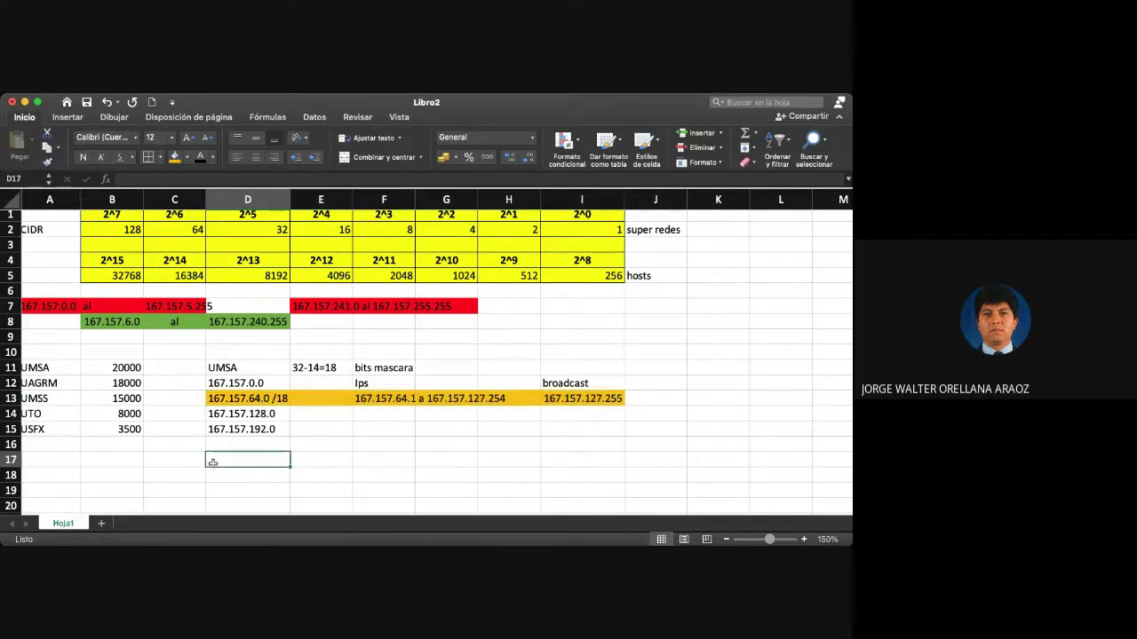
pyautogui.write('UA')
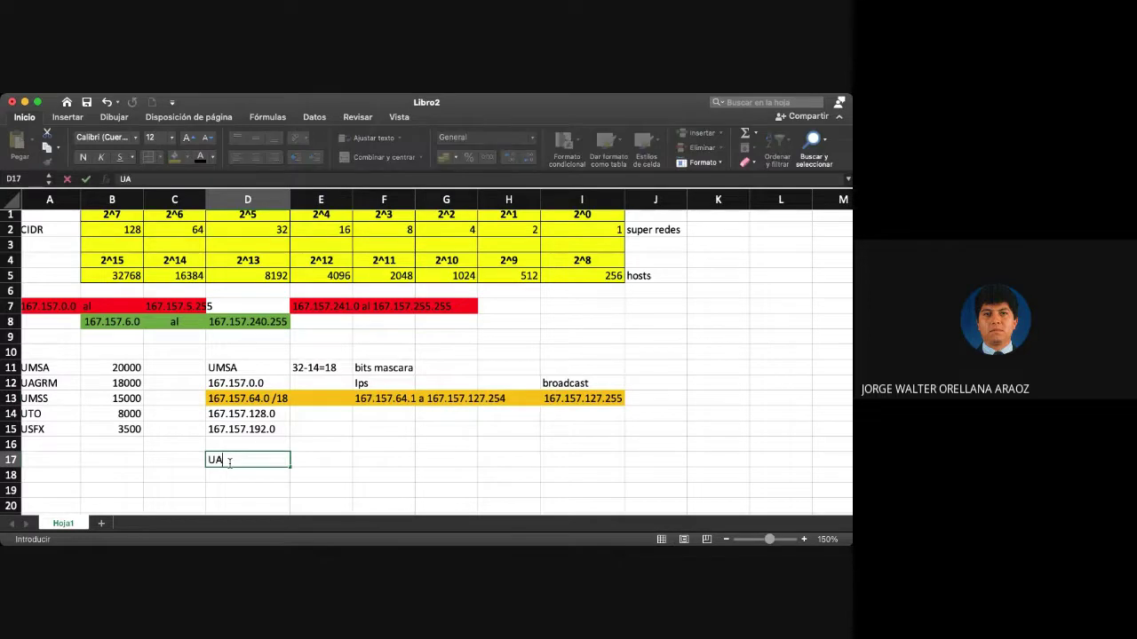
pyautogui.write('GRM')
pyautogui.press('Tab')
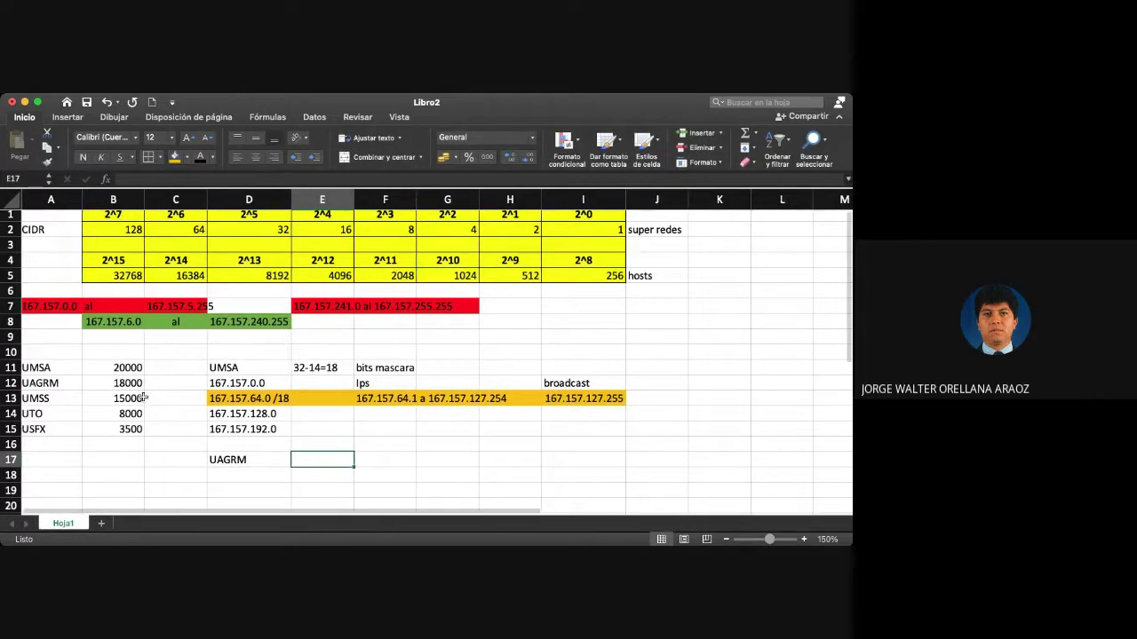
pyautogui.click(133, 383)
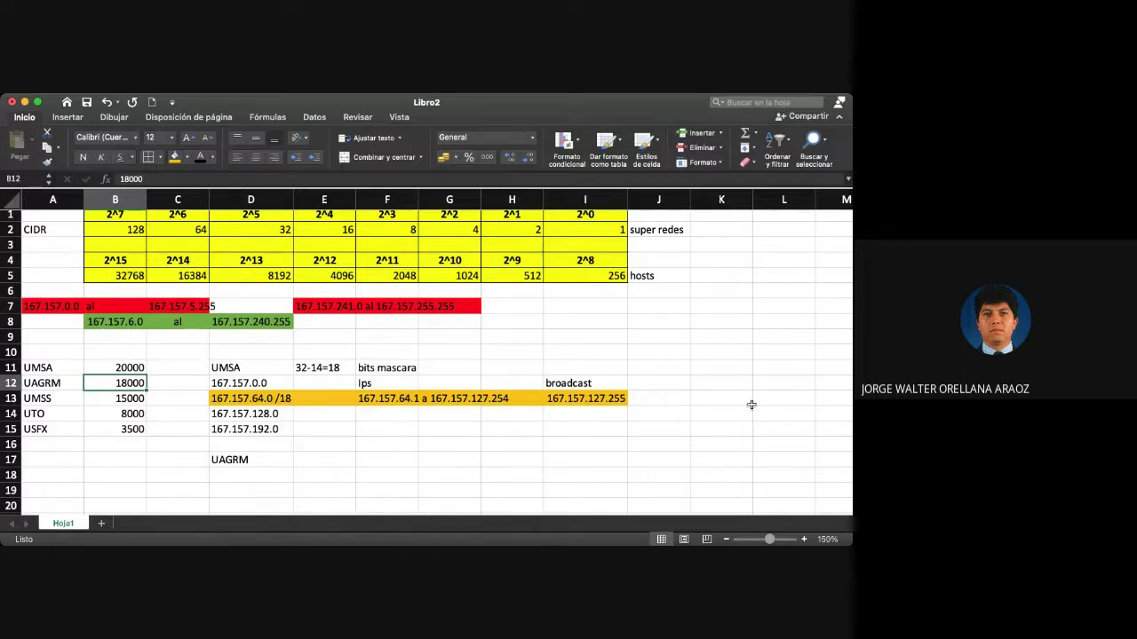
# Step: Enter the third-octet limits 64 in K12 and 127 in K13
pyautogui.click(704, 383)
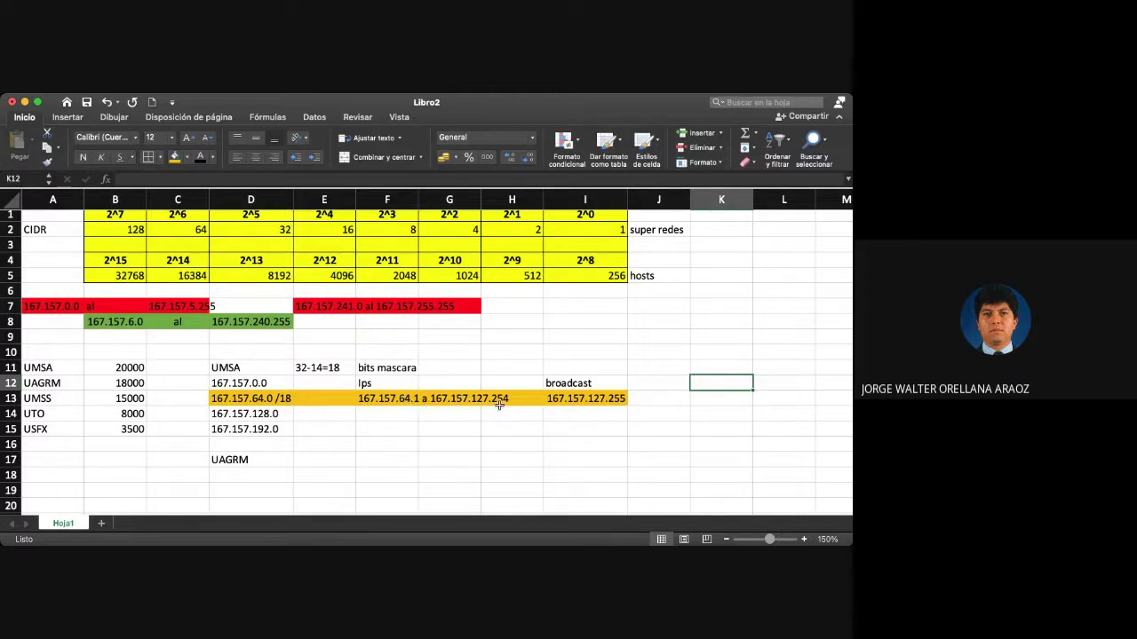
pyautogui.write('64')
pyautogui.press('Return')
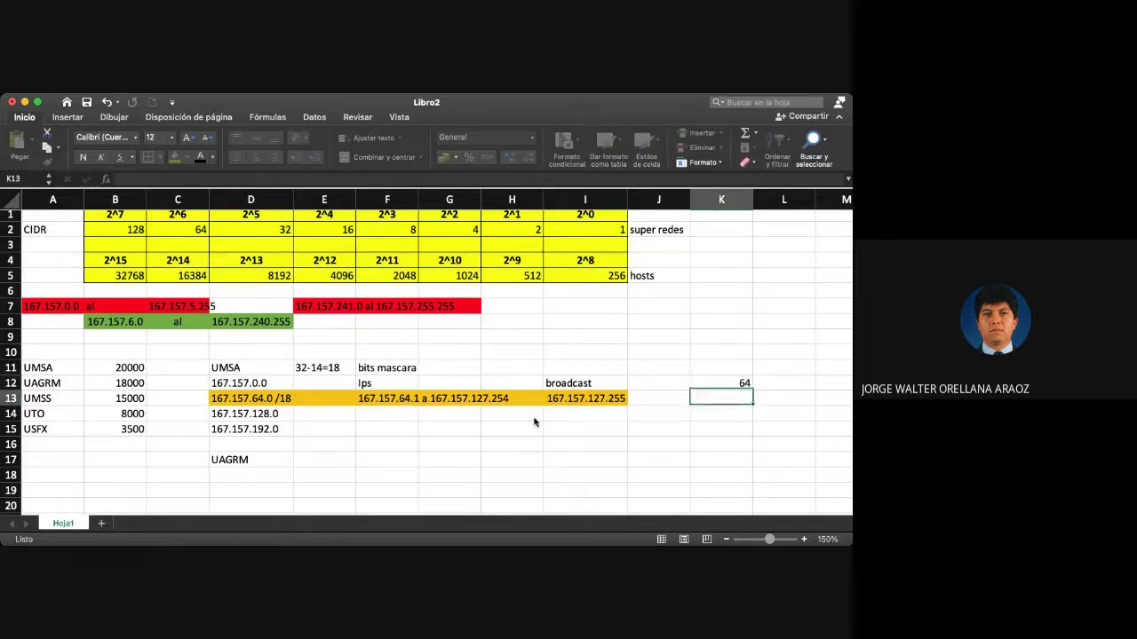
pyautogui.write('127')
pyautogui.press('Tab')
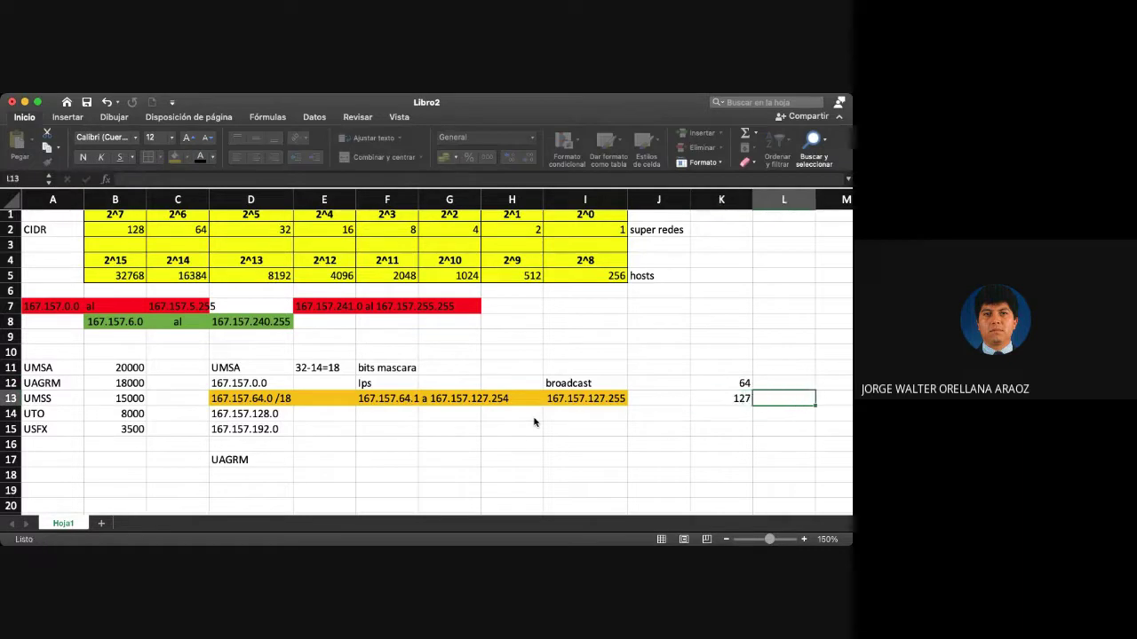
# Step: Enter the binary equivalents as text: 01000000 in L12 and 01111111 in L13
pyautogui.press('Up')
pyautogui.write("'")
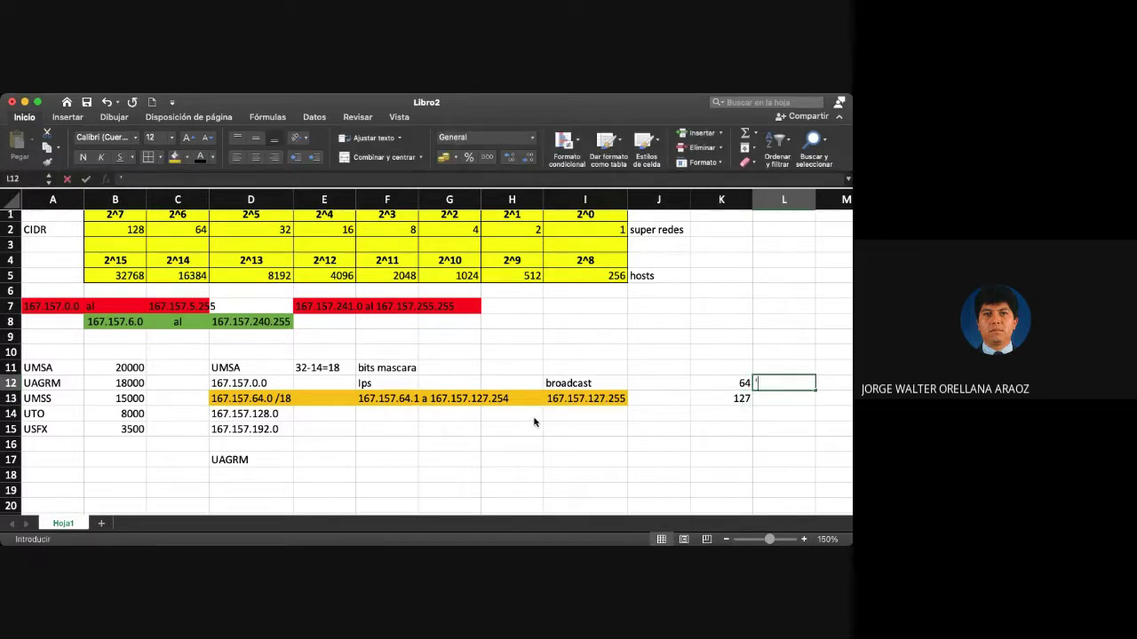
pyautogui.write('0')
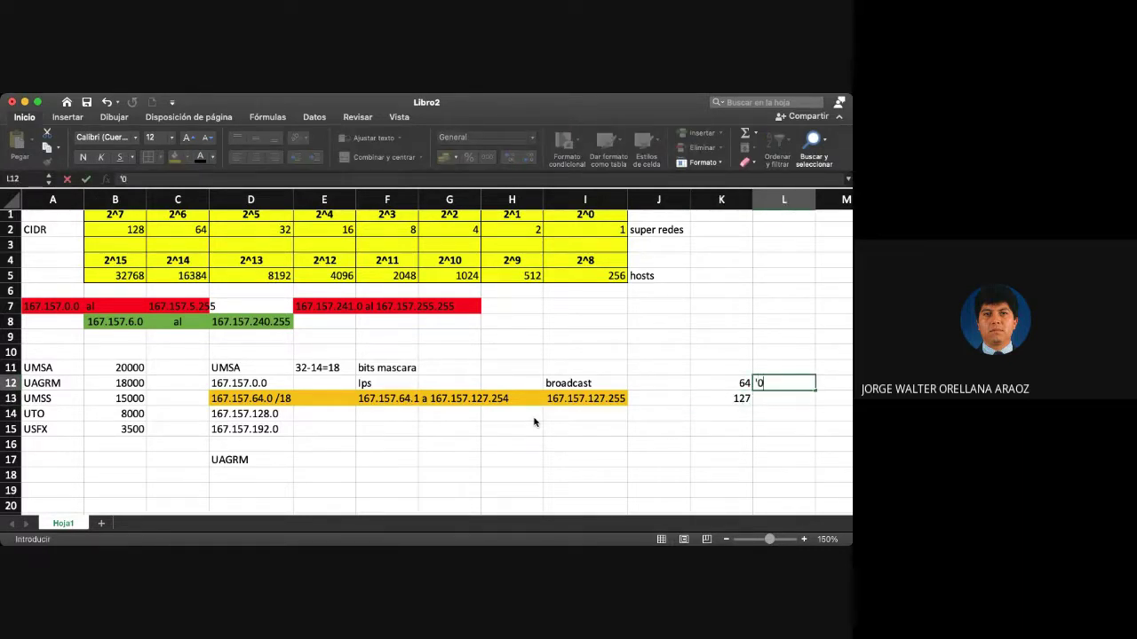
pyautogui.write('1000000')
pyautogui.press('Return')
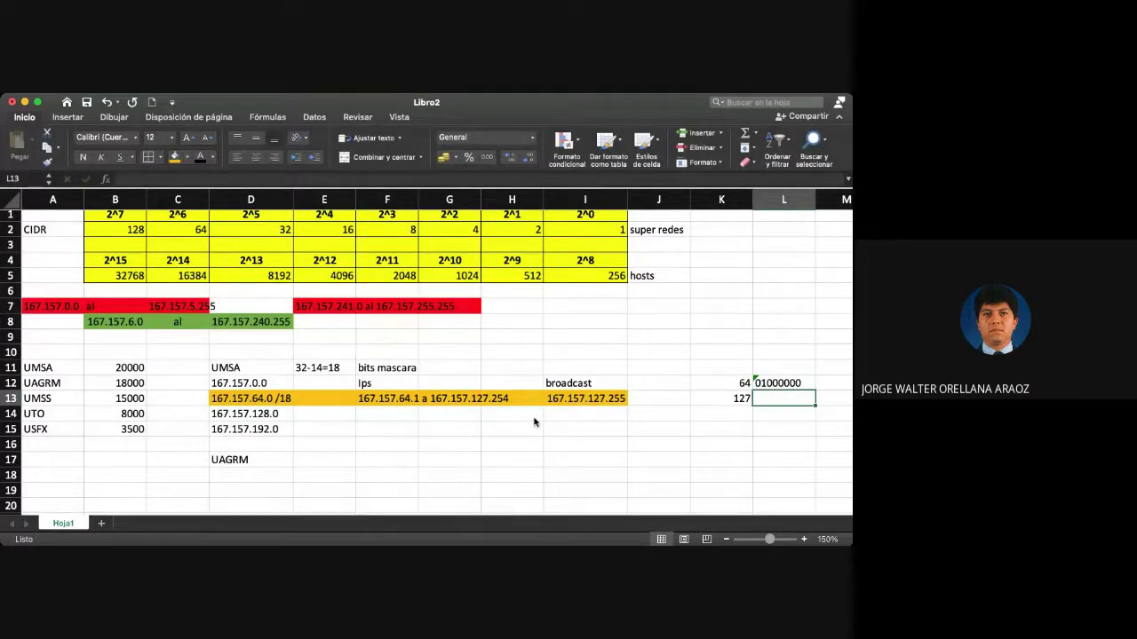
pyautogui.write("'0")
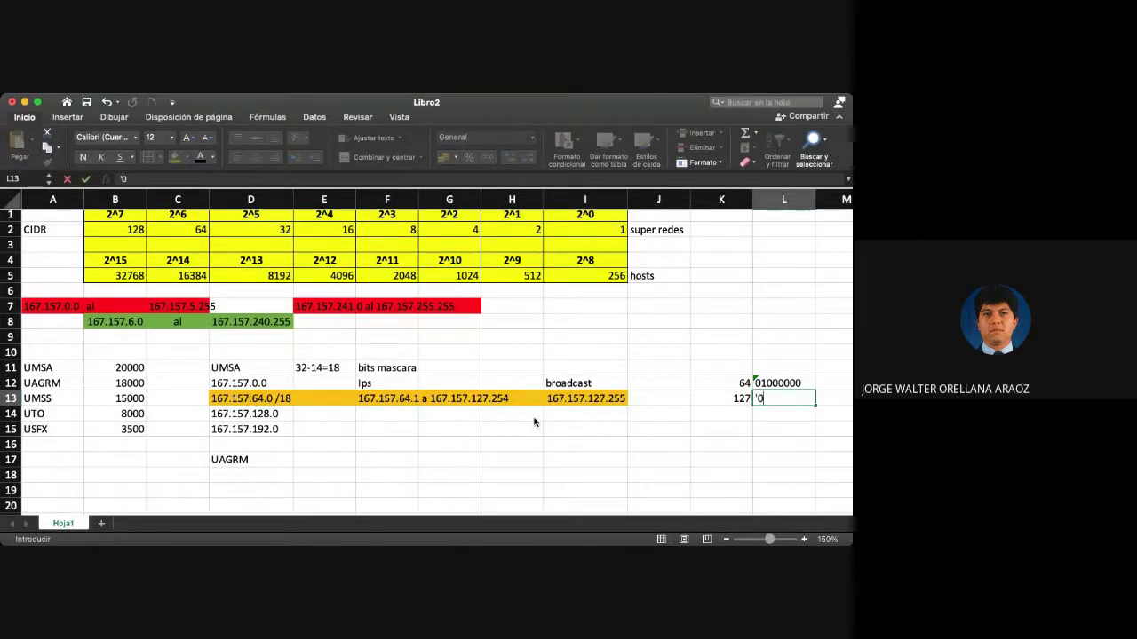
pyautogui.write('1111111')
pyautogui.press('Return')
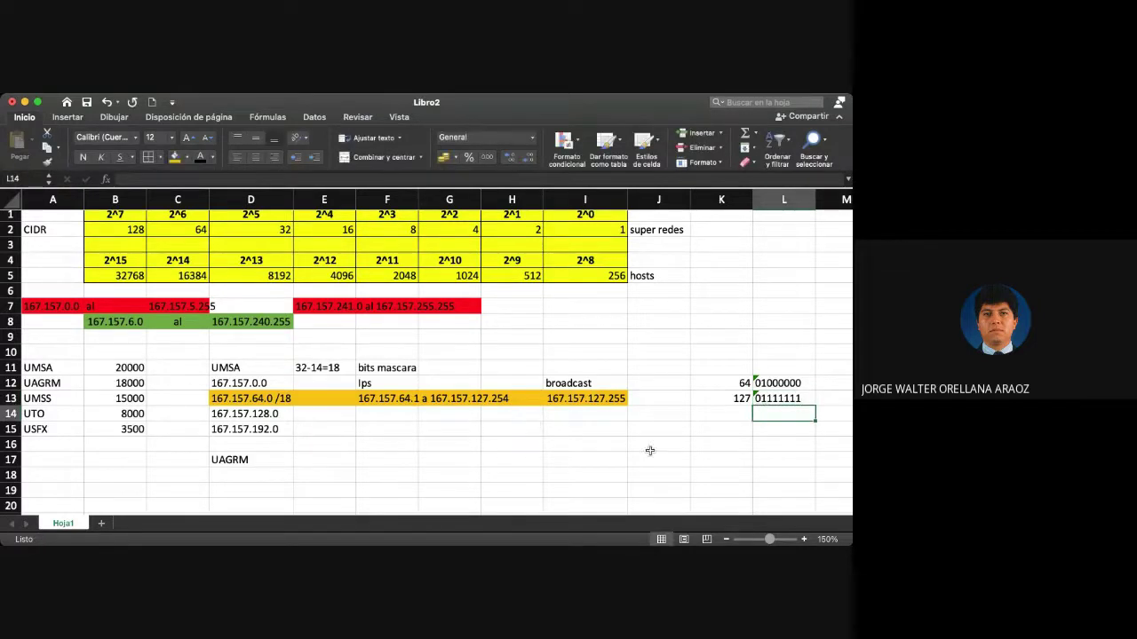
pyautogui.click(759, 384)
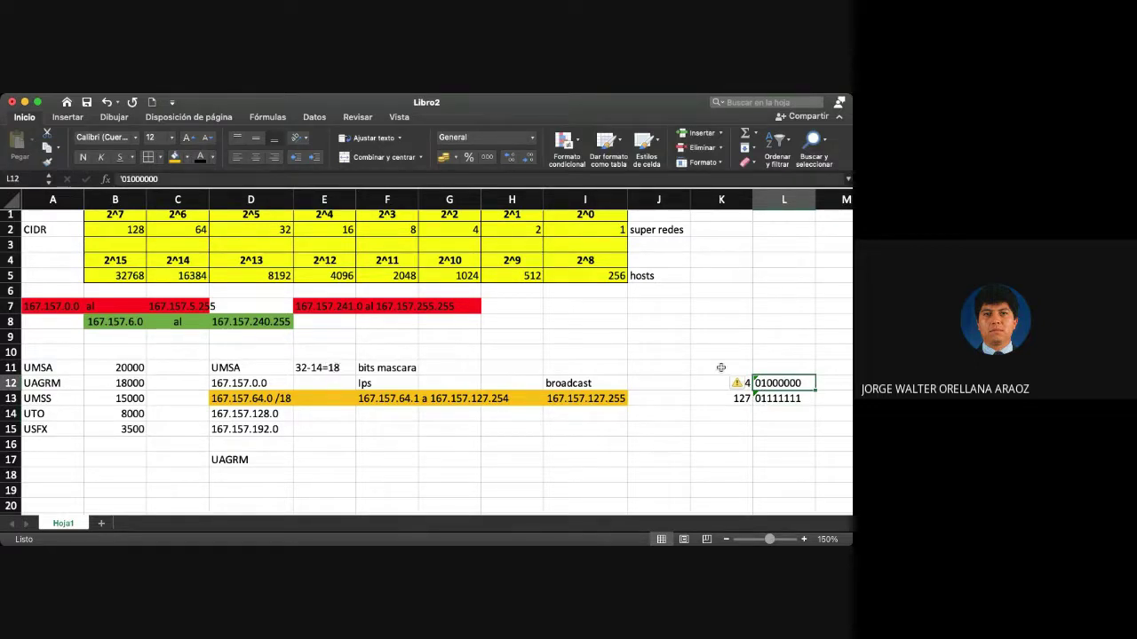
pyautogui.click(676, 426)
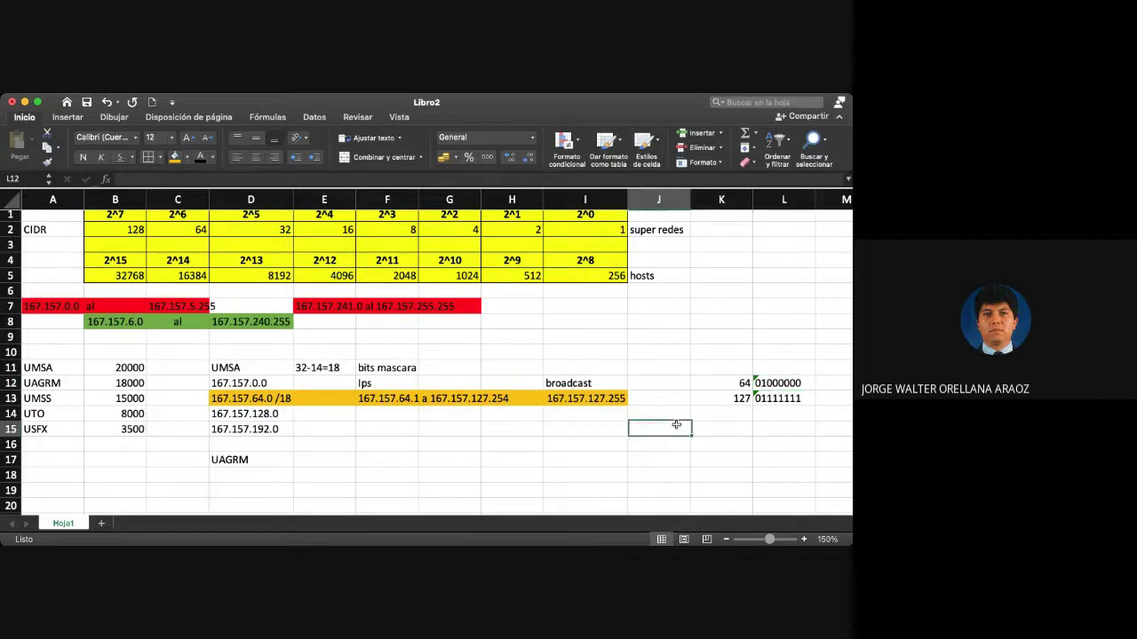
# Step: Examine the supernet and host counts in columns B, C and D of the CIDR table to choose the block size for UAGRM
pyautogui.click(238, 475)
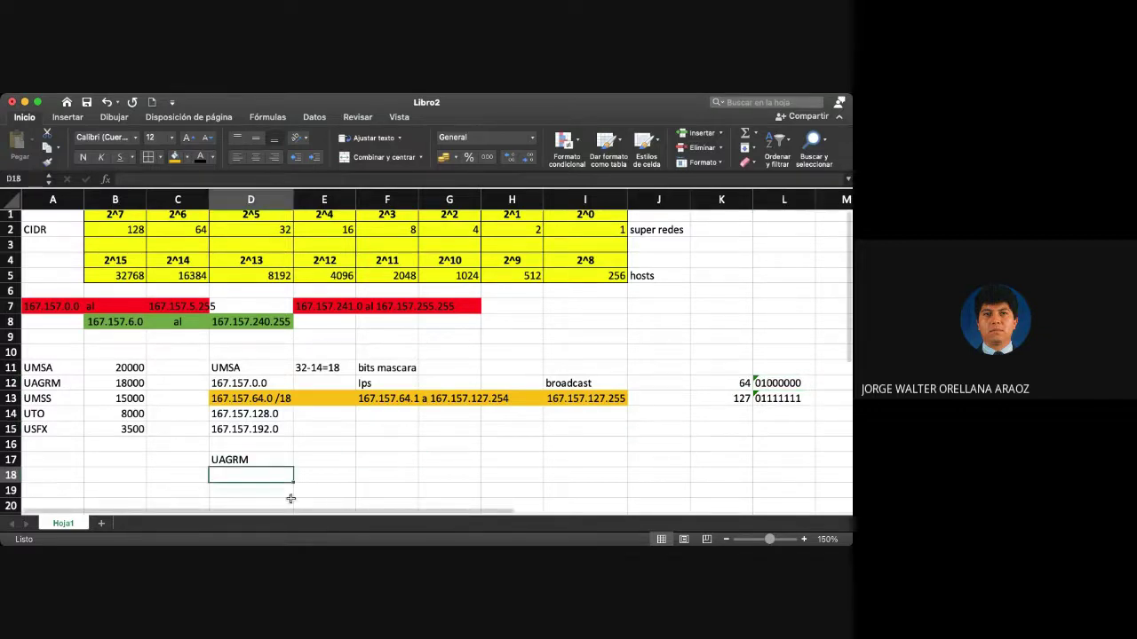
pyautogui.click(324, 454)
pyautogui.click(187, 276)
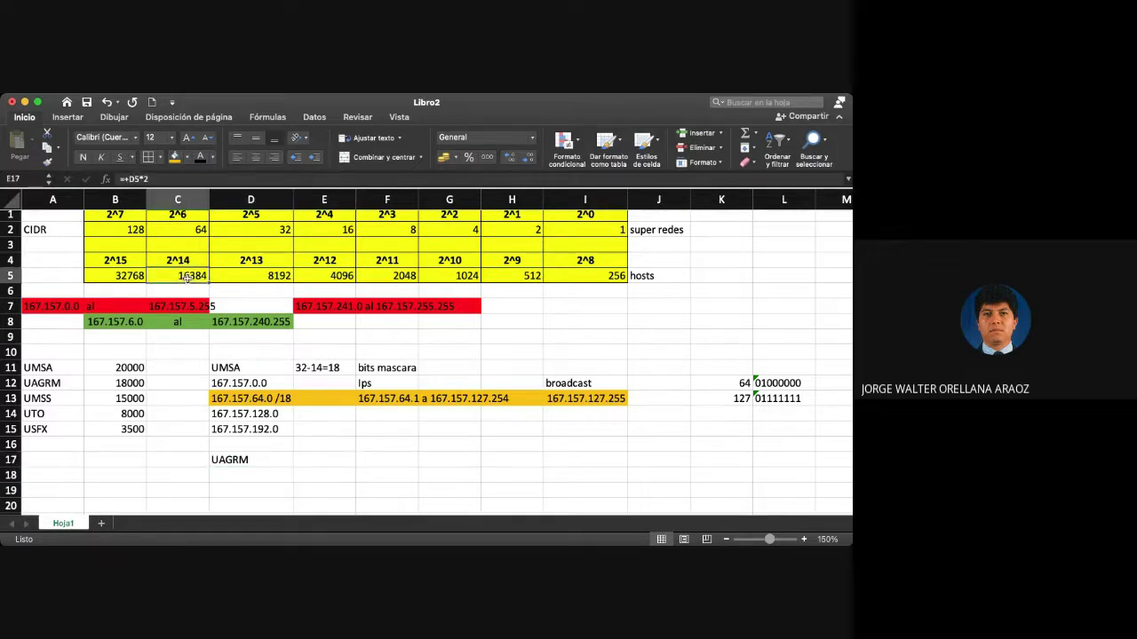
pyautogui.moveTo(142, 277); pyautogui.dragTo(133, 220)
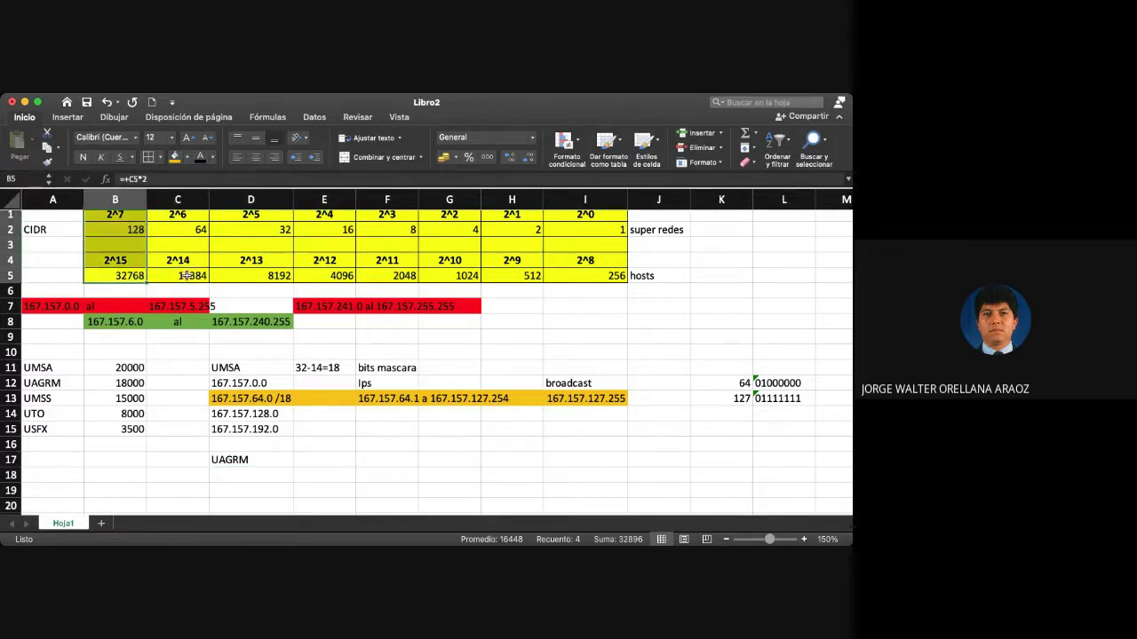
pyautogui.moveTo(187, 276); pyautogui.dragTo(178, 217)
pyautogui.moveTo(277, 277); pyautogui.dragTo(277, 215)
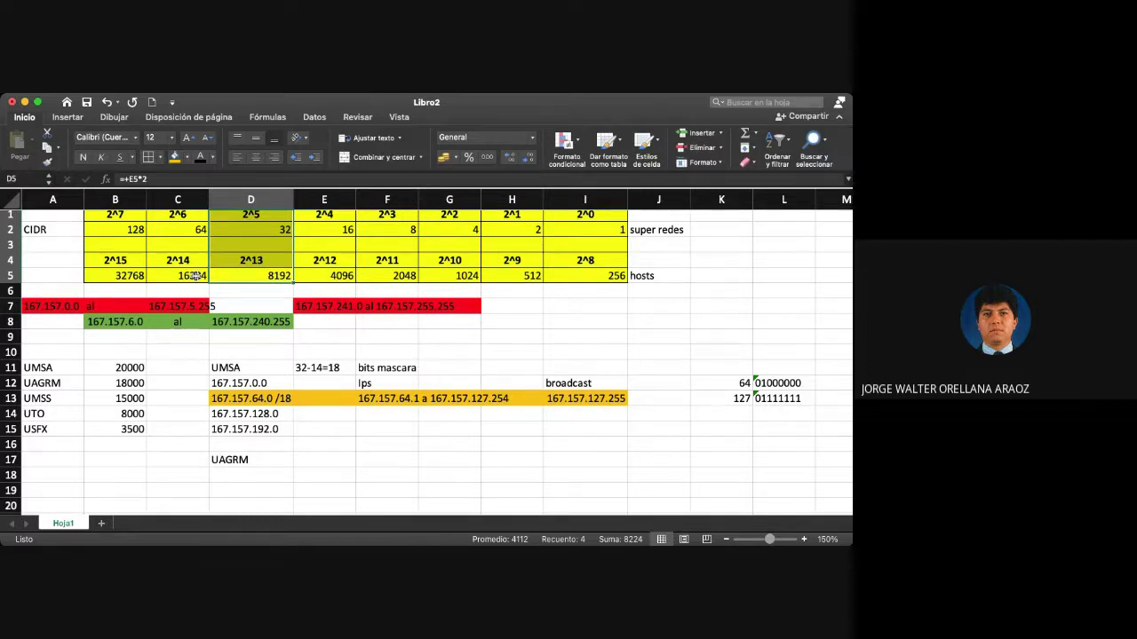
pyautogui.scroll(-1, 192, 284)
pyautogui.scroll(1, 191, 294)
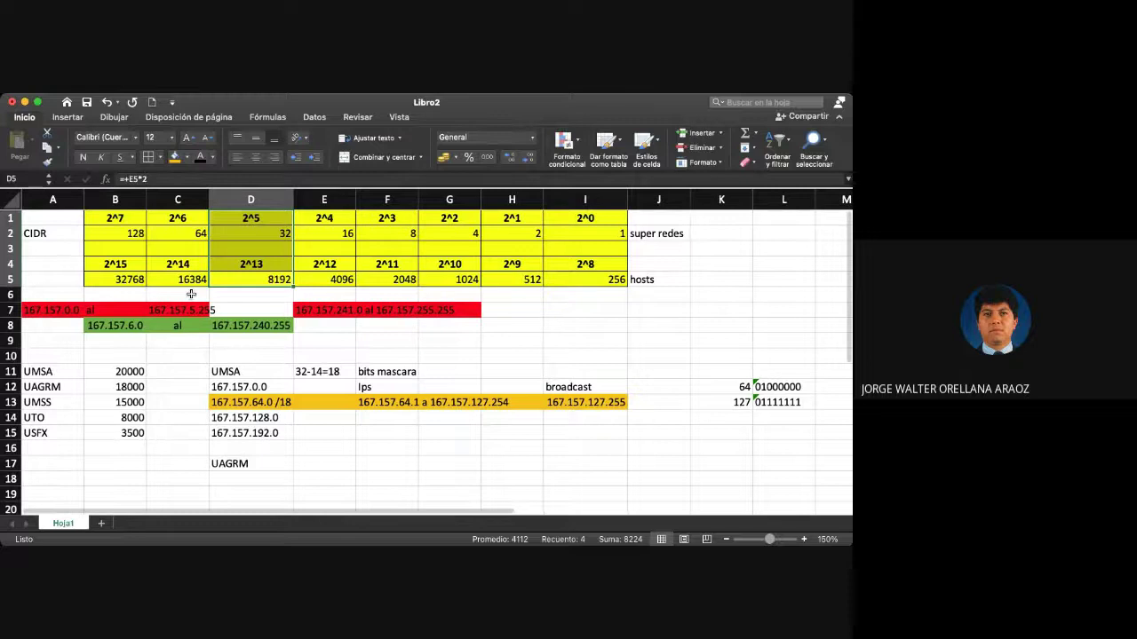
pyautogui.moveTo(191, 279); pyautogui.dragTo(191, 216)
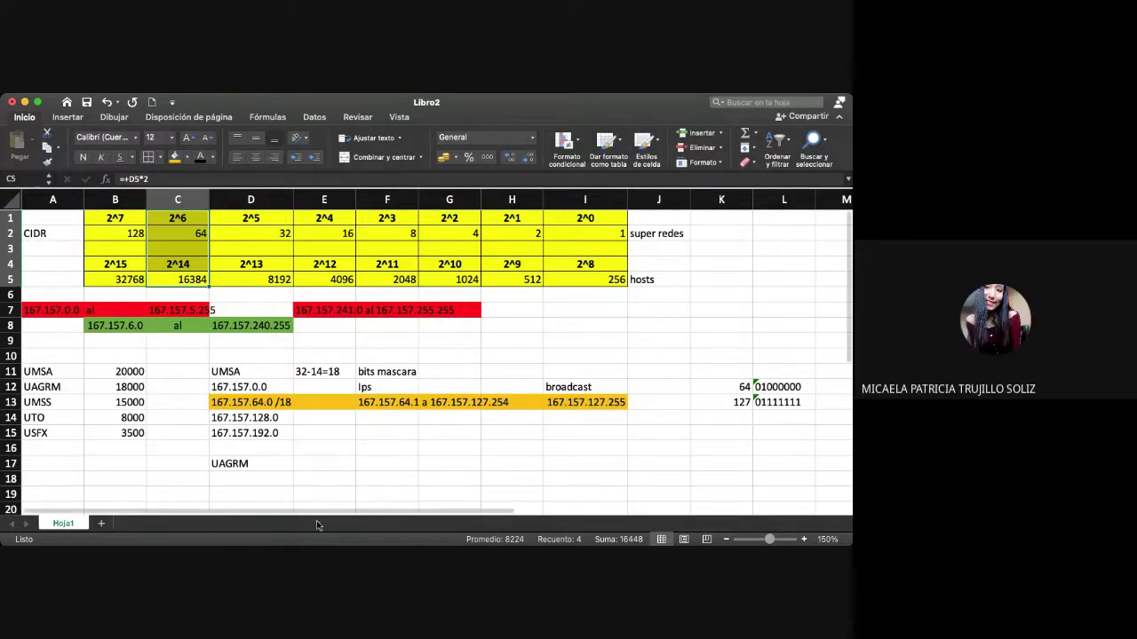
pyautogui.click(248, 481)
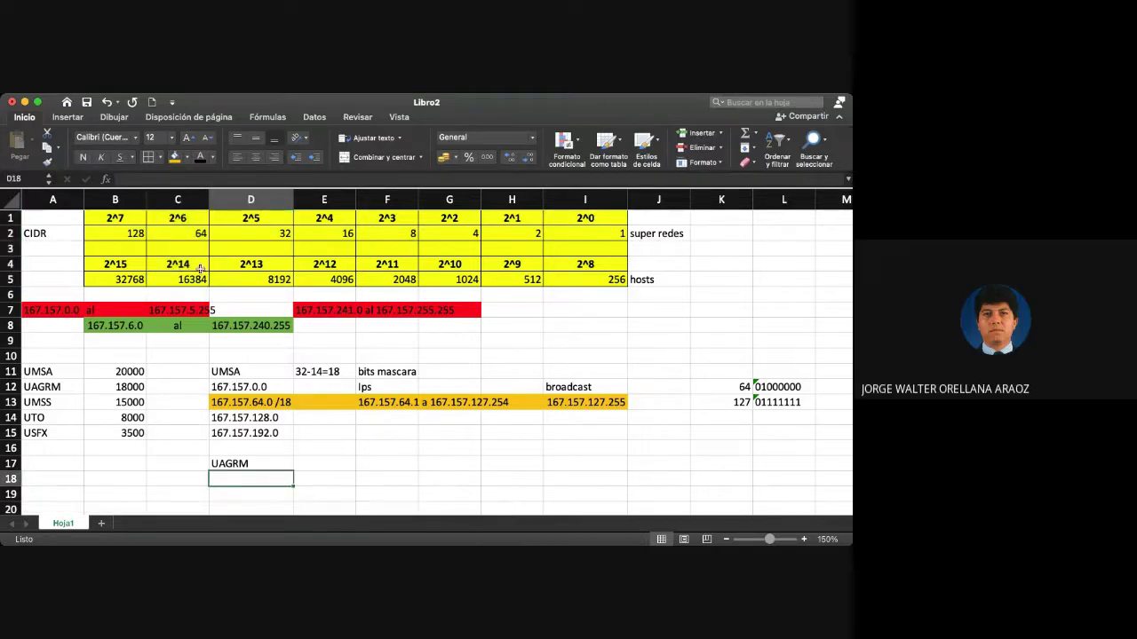
pyautogui.moveTo(195, 234); pyautogui.dragTo(194, 282)
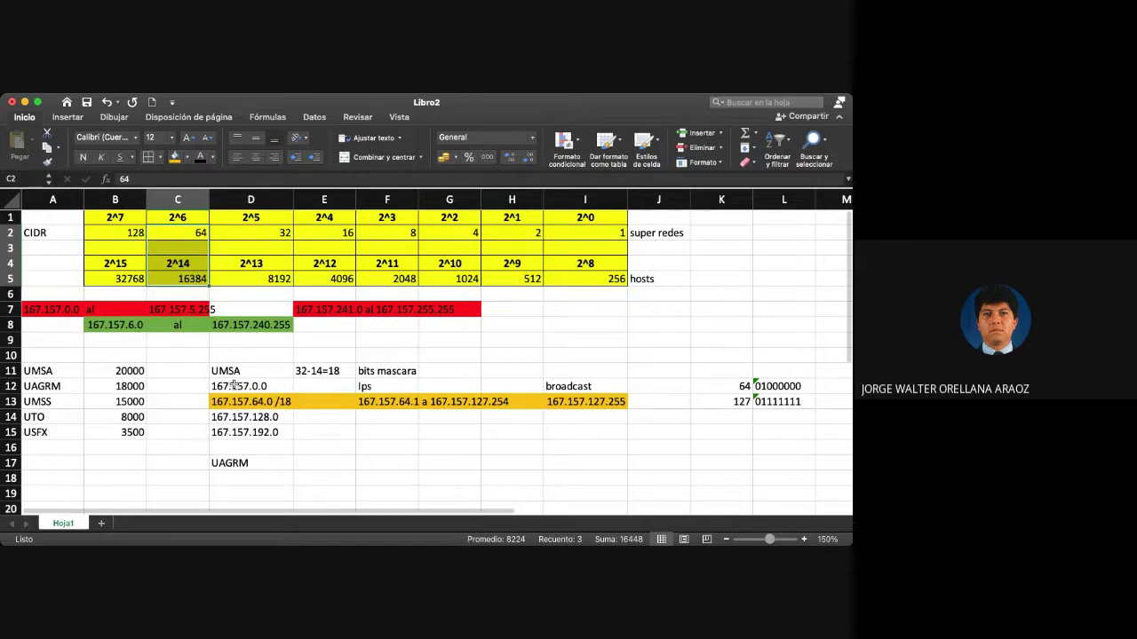
# Step: Copy the four network addresses in D12:D15 to D18:D21 under the UAGRM heading
pyautogui.moveTo(233, 387); pyautogui.dragTo(235, 433)
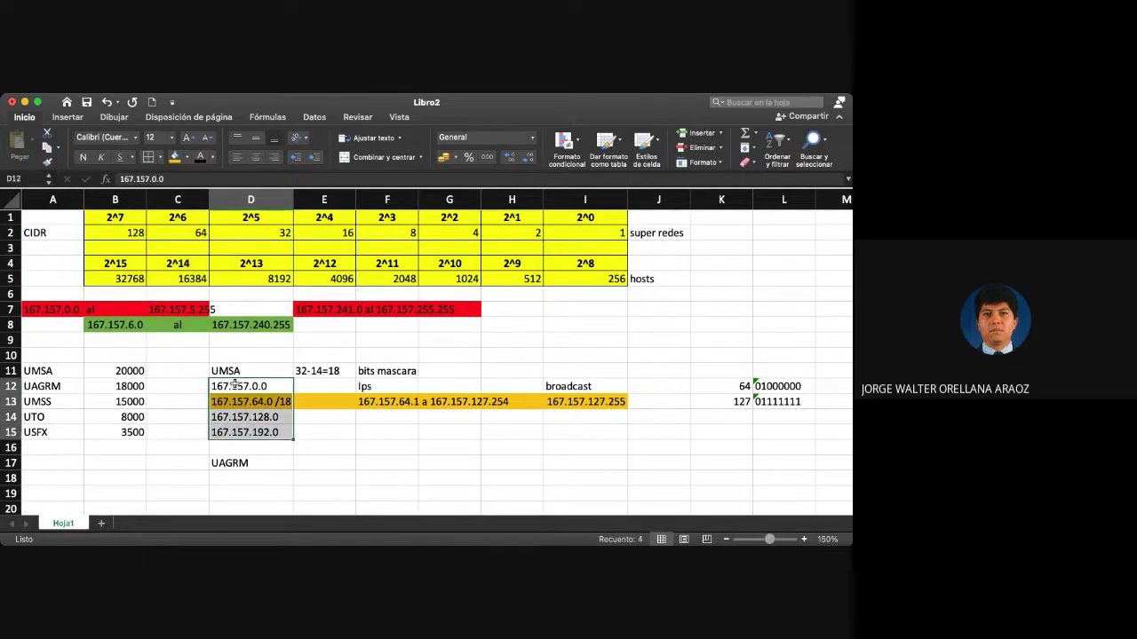
pyautogui.press('super+c')
pyautogui.press('Down')
pyautogui.press('Down')
pyautogui.press('Down')
pyautogui.press('Down')
pyautogui.press('Down')
pyautogui.press('Down')
pyautogui.press('super+v')
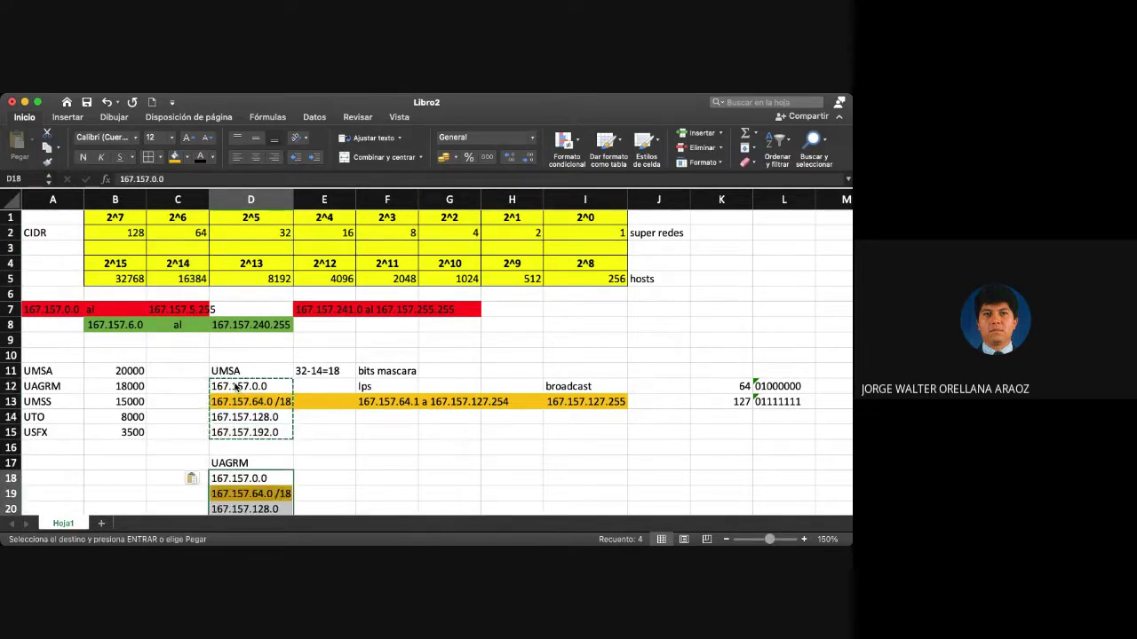
# Step: Remove the /18 suffix and the orange fill from the copied address 167.157.64.0 in D19
pyautogui.press('Down')
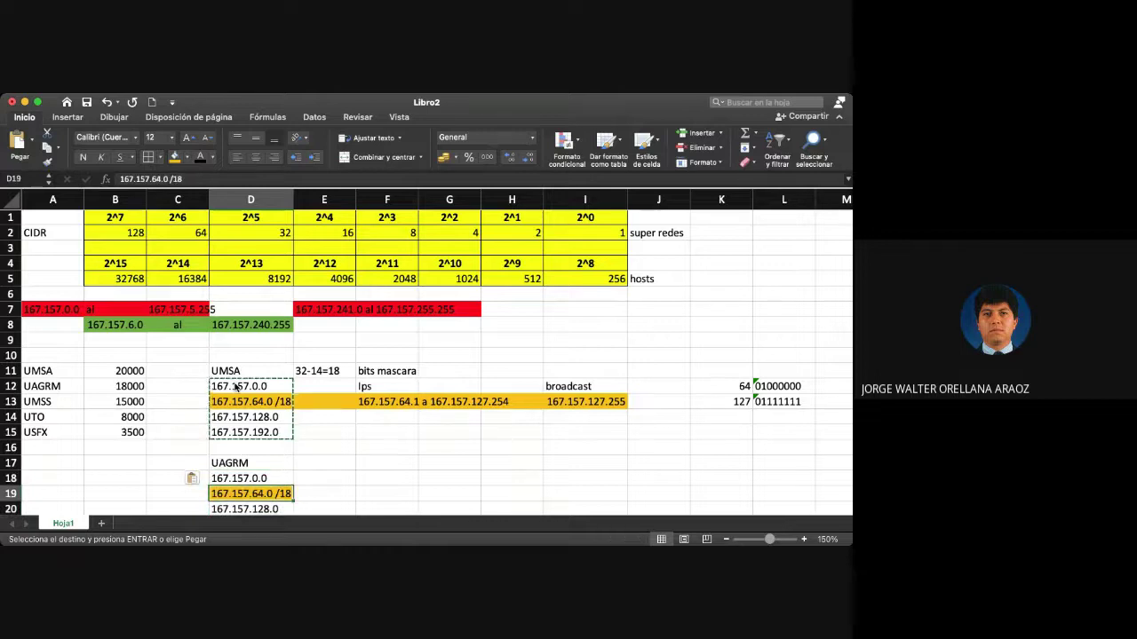
pyautogui.press('Escape')
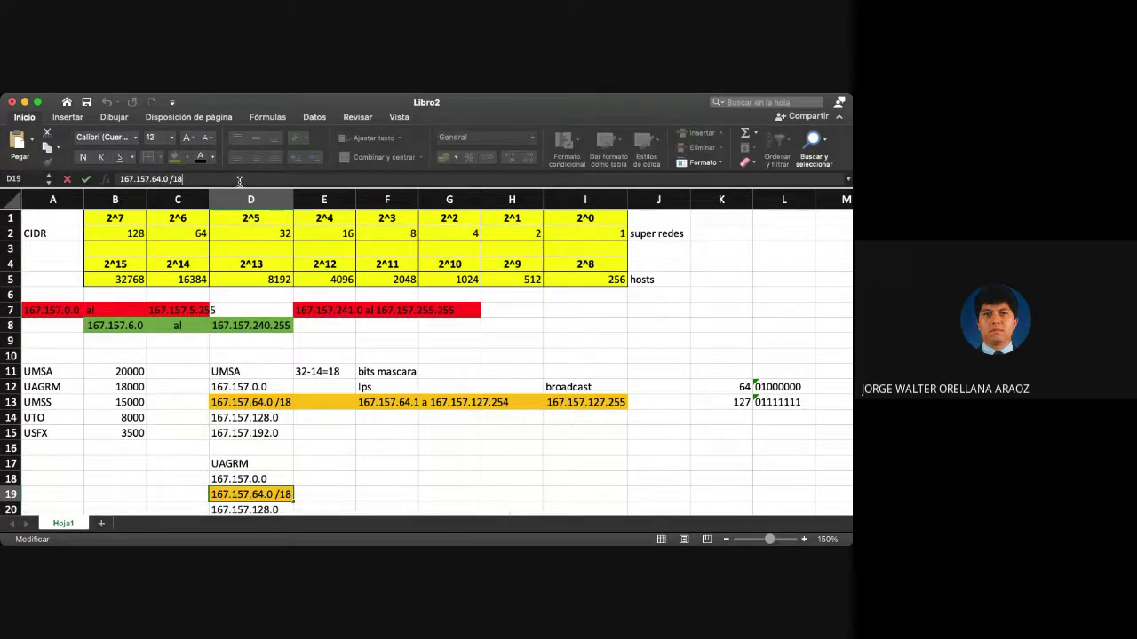
pyautogui.press('BackSpace')
pyautogui.press('BackSpace')
pyautogui.press('BackSpace')
pyautogui.press('BackSpace')
pyautogui.press('Return')
pyautogui.press('Up')
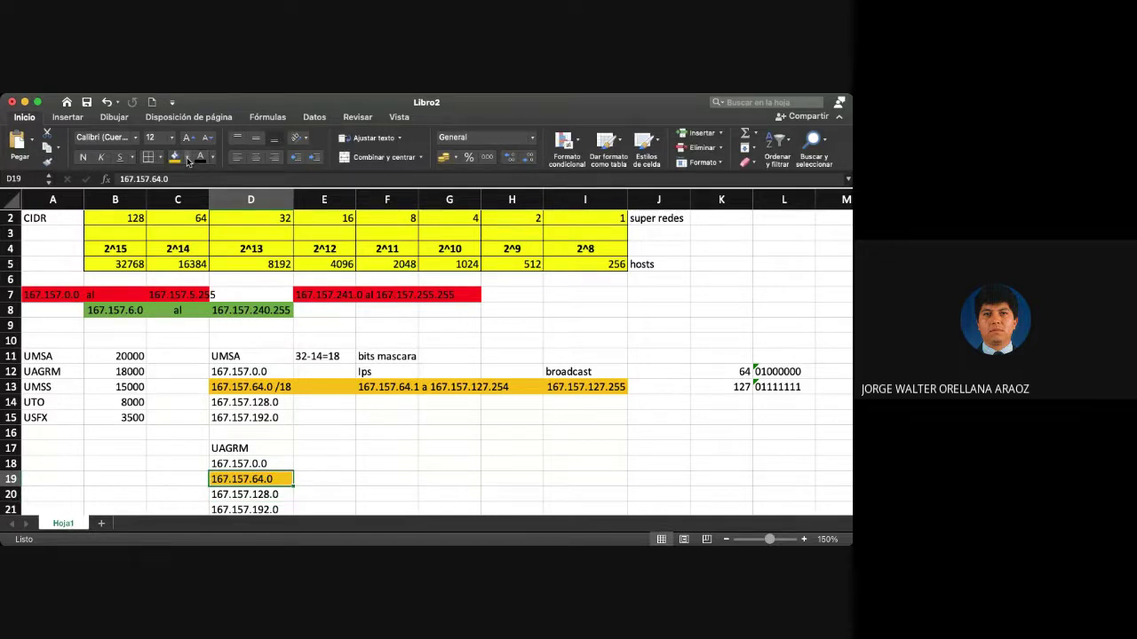
pyautogui.click(194, 178)
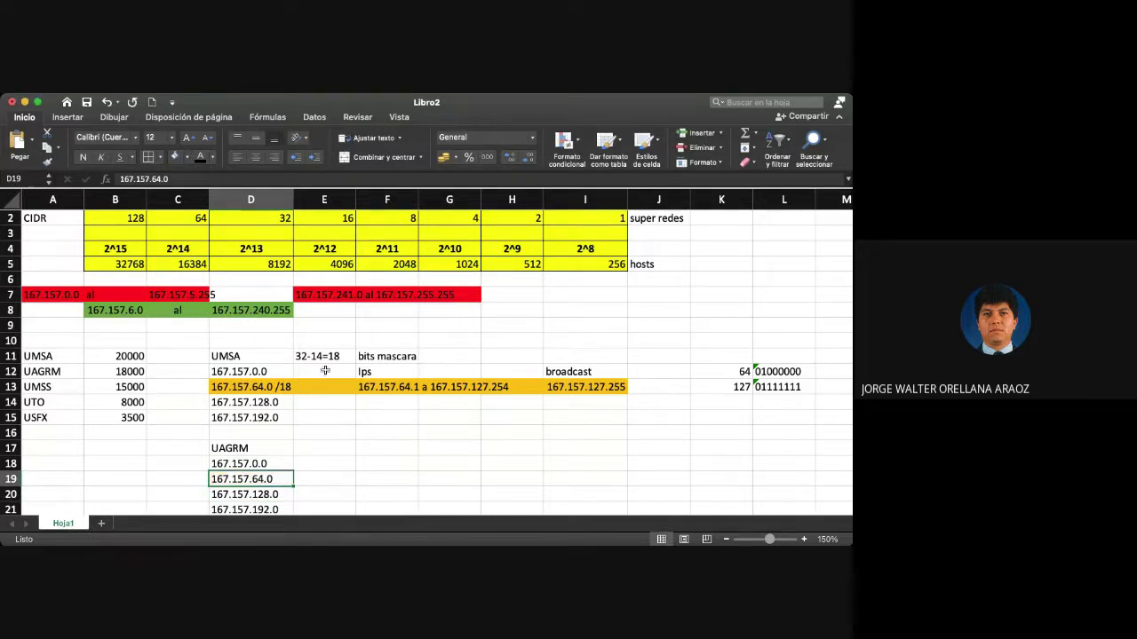
# Step: Append the /18 suffix to the network address 167.157.128.0 in D20 under UAGRM
pyautogui.scroll(-1, 311, 448)
pyautogui.scroll(-1, 311, 449)
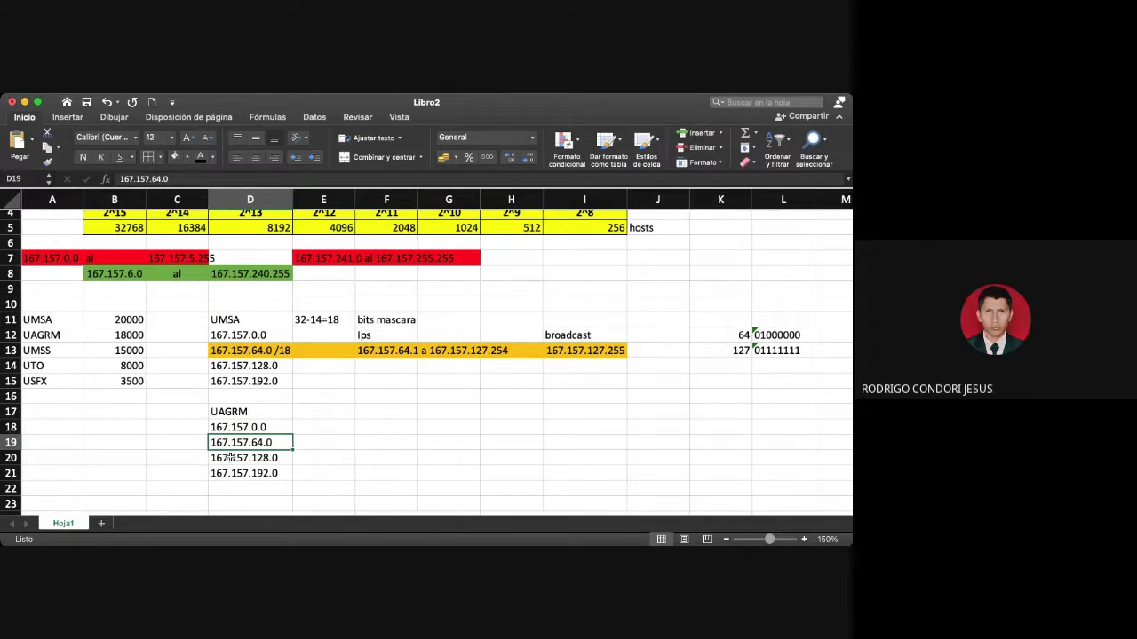
pyautogui.hscroll(2, 227, 457)
pyautogui.hscroll(-2, 224, 458)
pyautogui.click(224, 458)
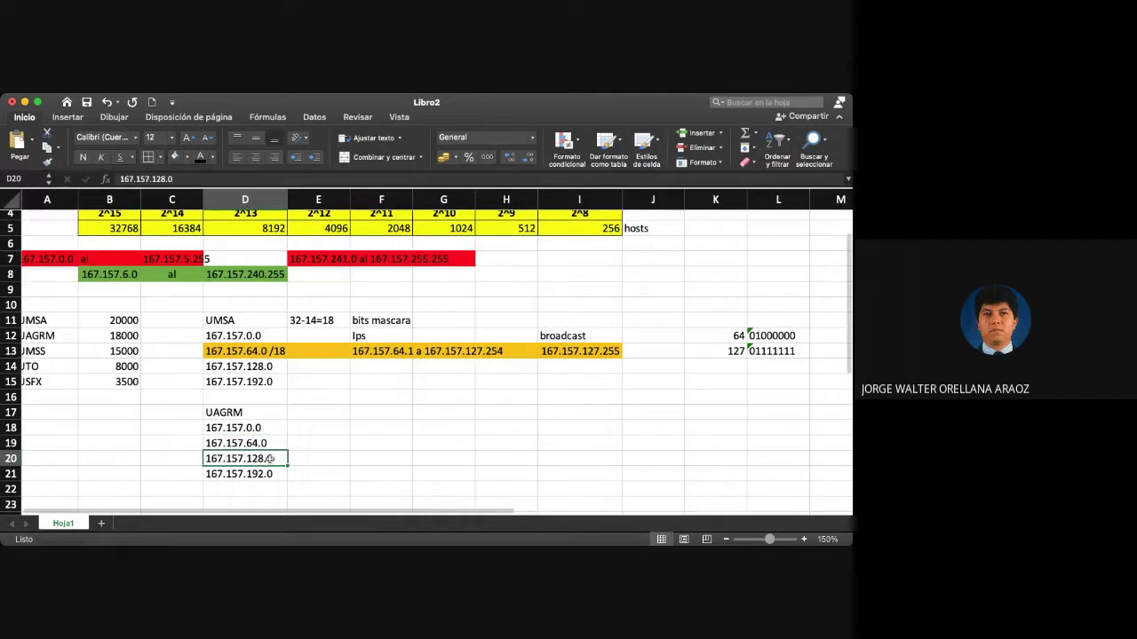
pyautogui.click(196, 181)
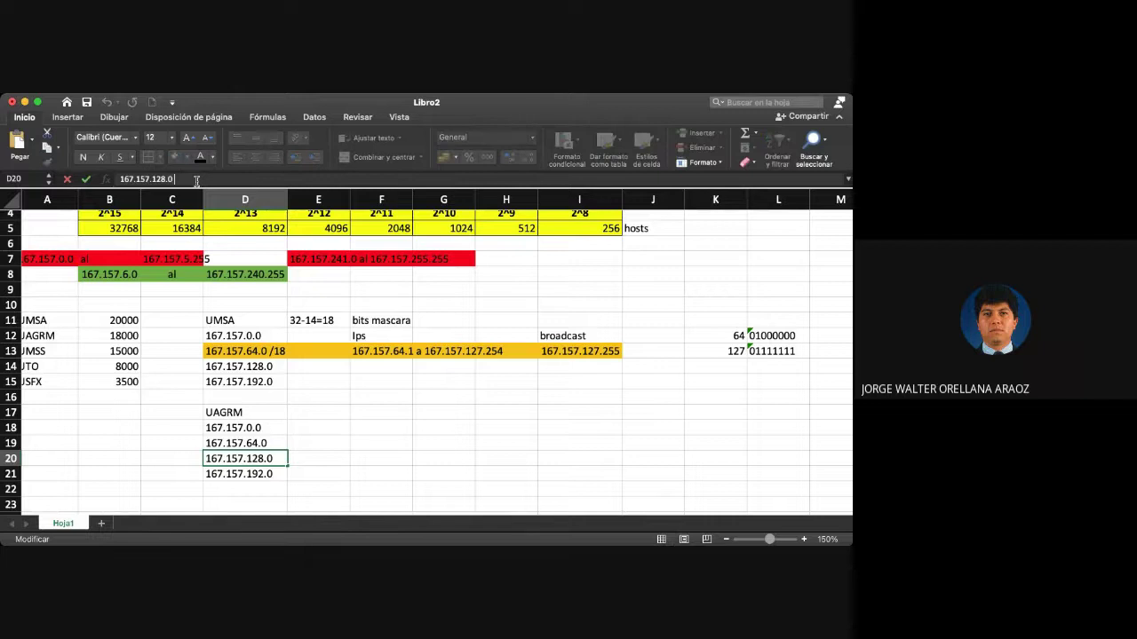
pyautogui.write('/18')
pyautogui.press('Home')
# Step: Copy the mask calculation 32-14=18 and its "bits mascara" label from E11:F11 to E17:F17 beside the UAGRM heading
pyautogui.scroll(-1, 258, 266)
pyautogui.click(326, 311)
pyautogui.moveTo(327, 312); pyautogui.dragTo(380, 312)
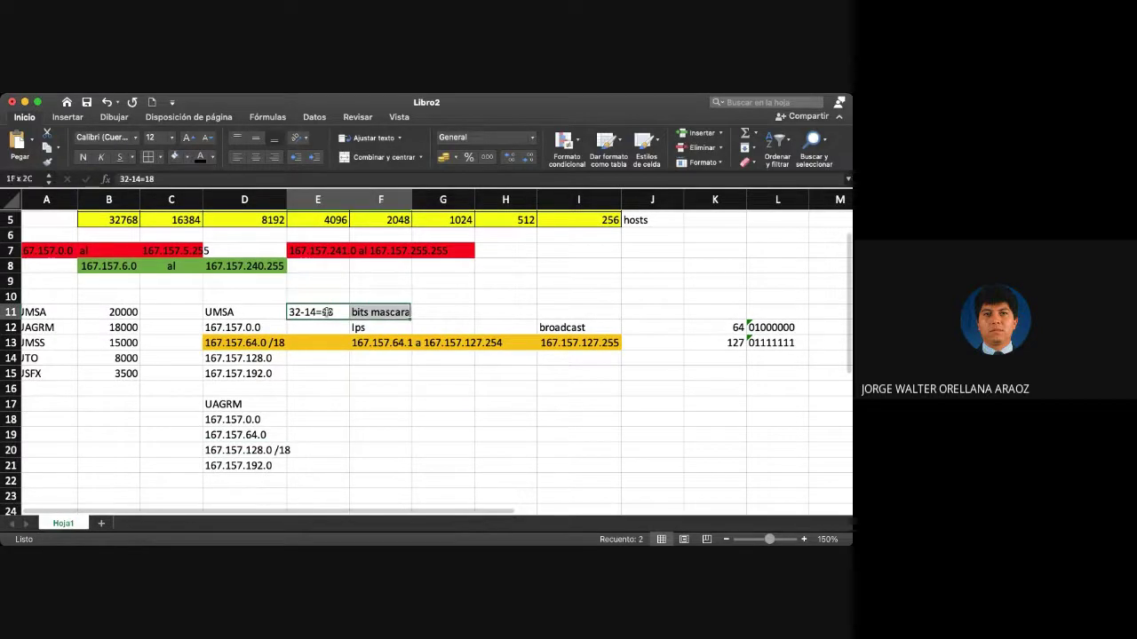
pyautogui.press('super+c')
pyautogui.press('Down')
pyautogui.press('Down')
pyautogui.press('Down')
pyautogui.press('Down')
pyautogui.press('Down')
pyautogui.press('Down')
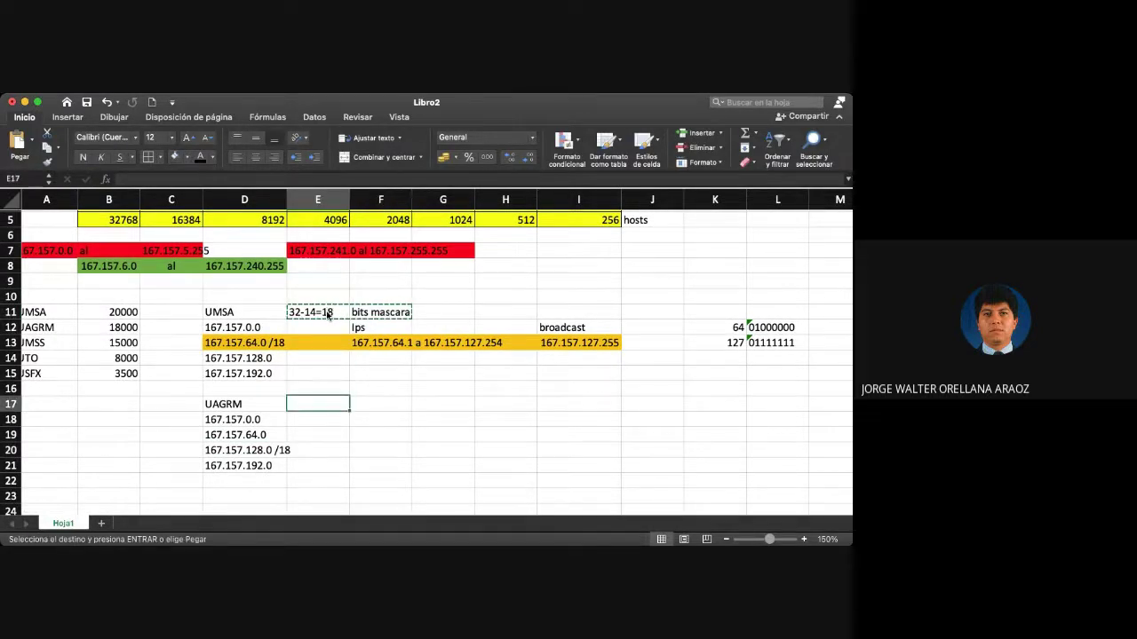
pyautogui.press('super+v')
# Step: Enter the UAGRM address range "167.157.128.1 a 167.157.191.255" in F20
pyautogui.press('Down')
pyautogui.press('Down')
pyautogui.press('Down')
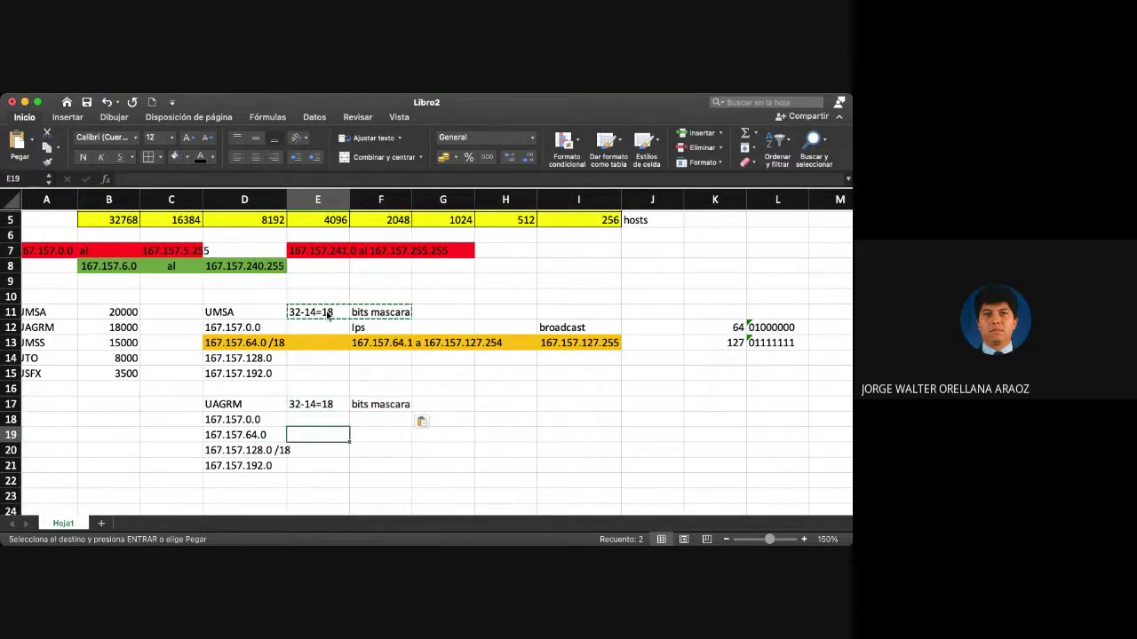
pyautogui.press('Right')
pyautogui.write('167,1')
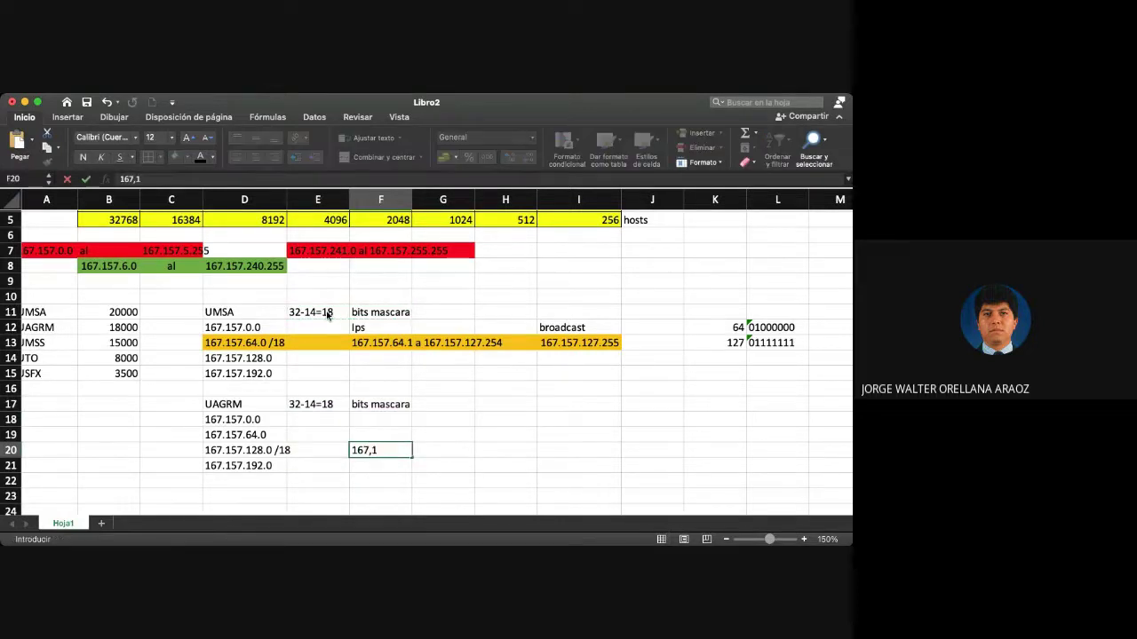
pyautogui.press('BackSpace')
pyautogui.press('BackSpace')
pyautogui.write('.157')
pyautogui.write('8.')
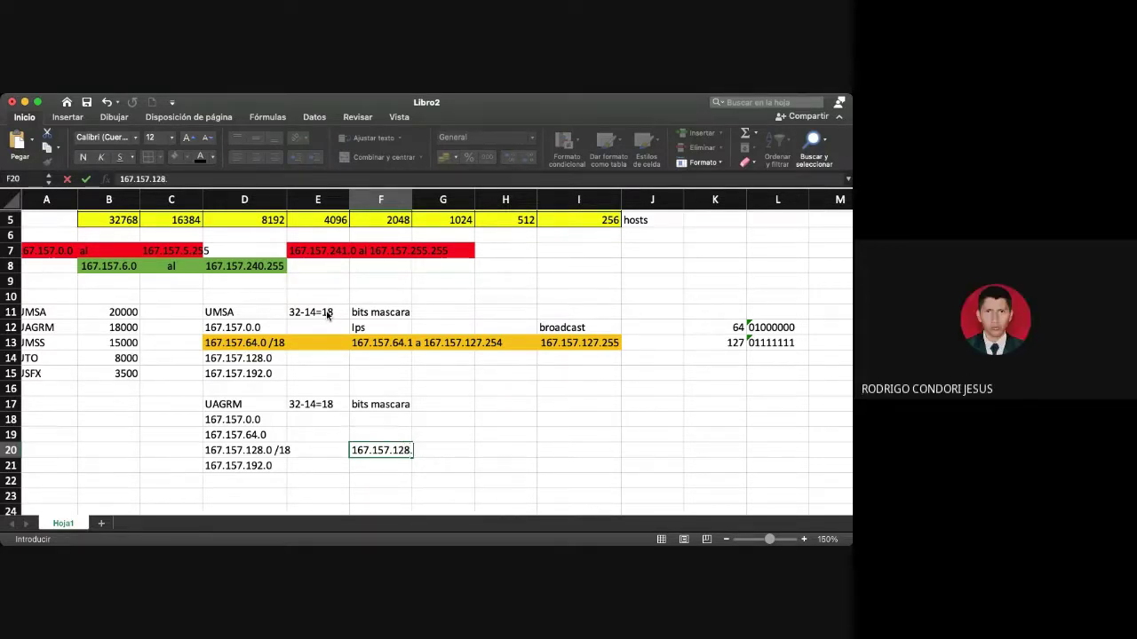
pyautogui.write('1 a')
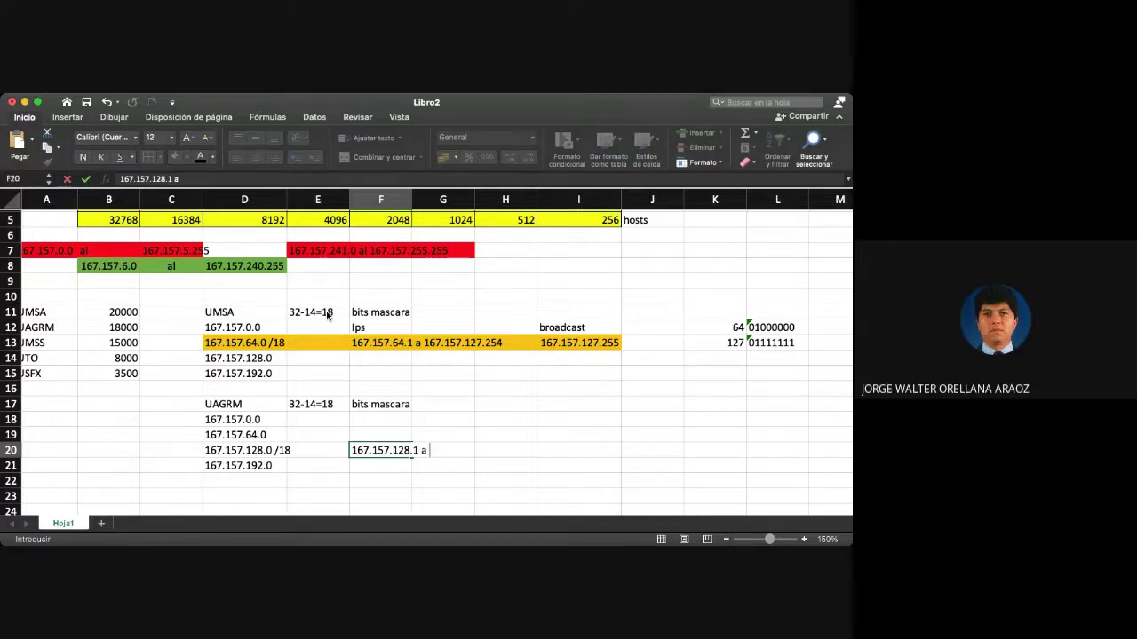
pyautogui.write(' 167.157.')
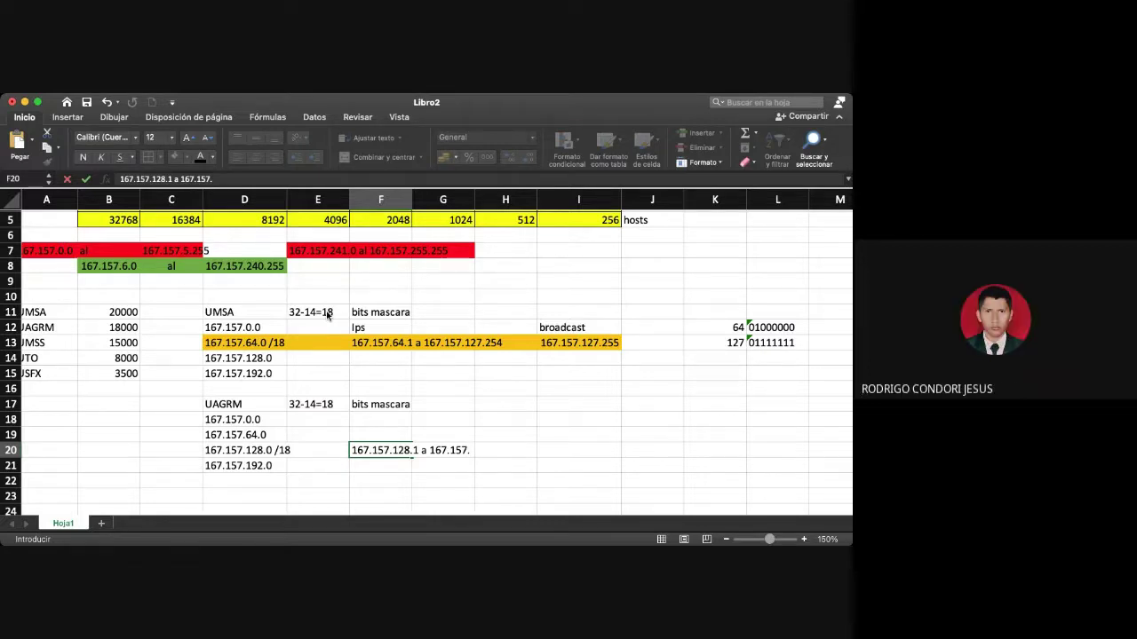
pyautogui.write('191.255')
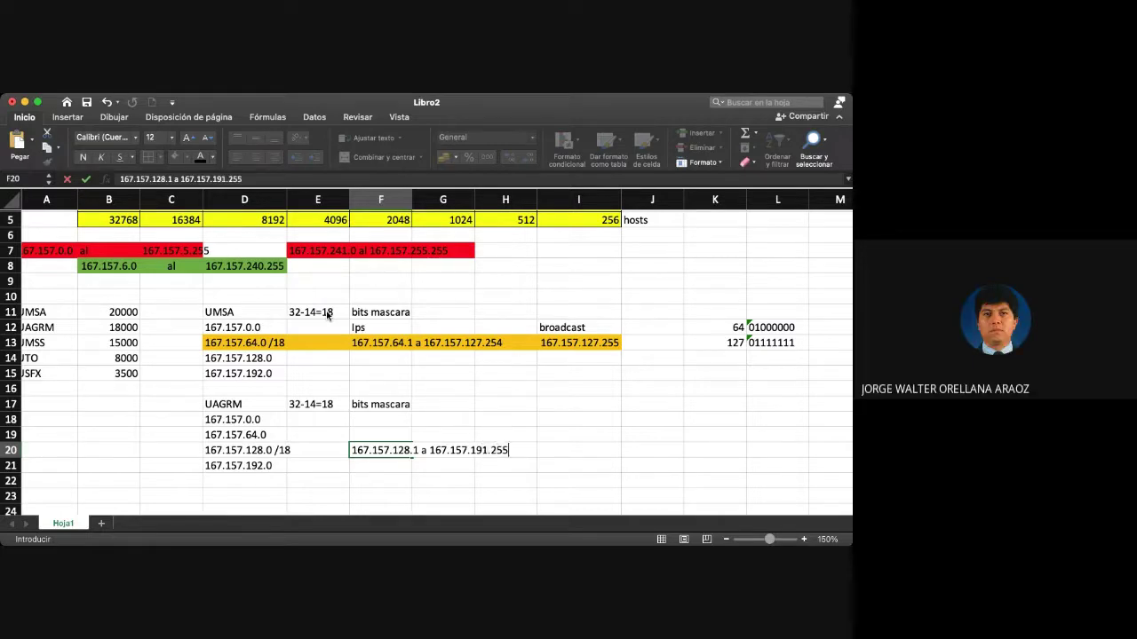
# Step: Enter 167.157.191.255 in I20 as the broadcast address of the UAGRM network
pyautogui.press('Tab')
pyautogui.press('Tab')
pyautogui.press('Tab')
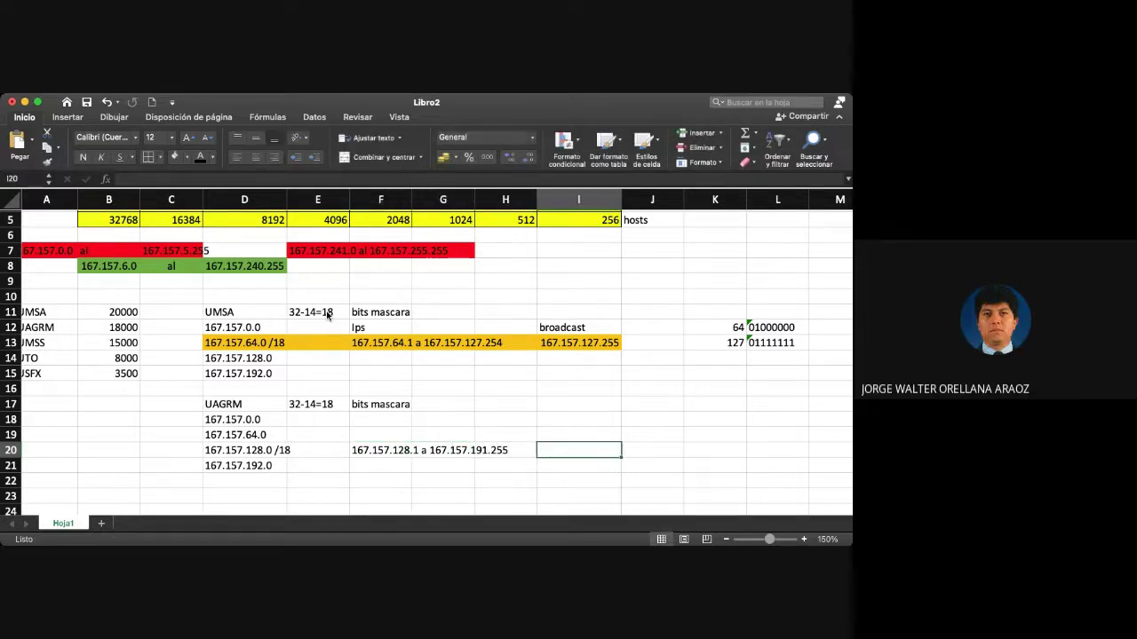
pyautogui.write('167.157.')
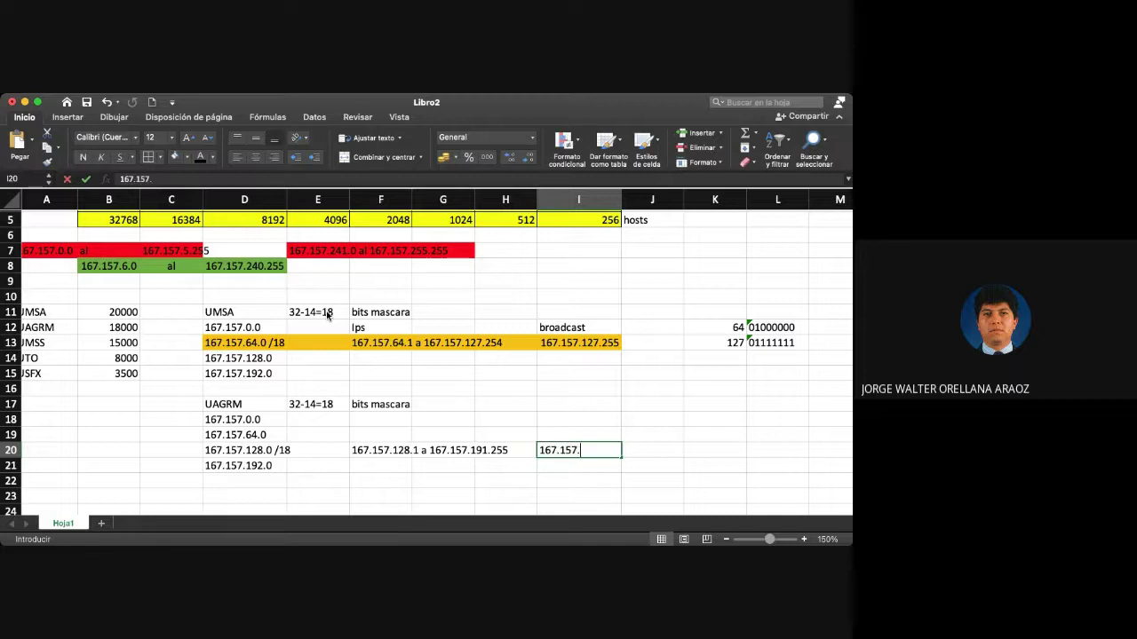
pyautogui.write('191.2')
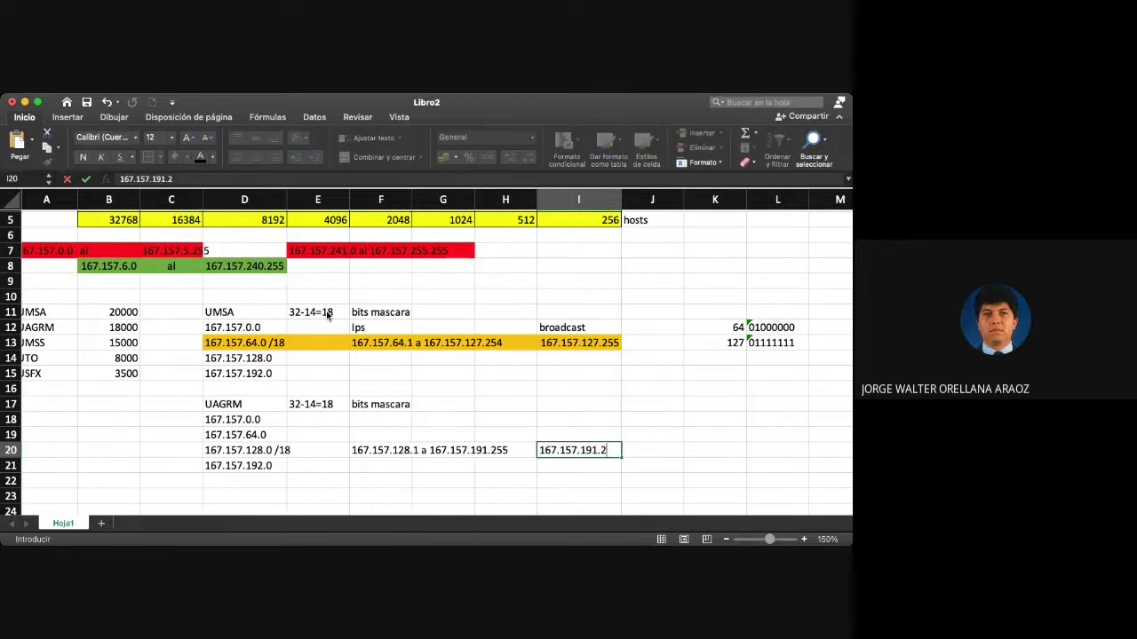
pyautogui.write('55')
# Step: Fill the UAGRM network row D20:I20 with the same orange as the UMSA row
pyautogui.hotkey('shift', 'Left')
pyautogui.hotkey('shift', 'Left')
pyautogui.hotkey('shift', 'Left')
pyautogui.hotkey('shift', 'Left')
pyautogui.hotkey('shift', 'Left')
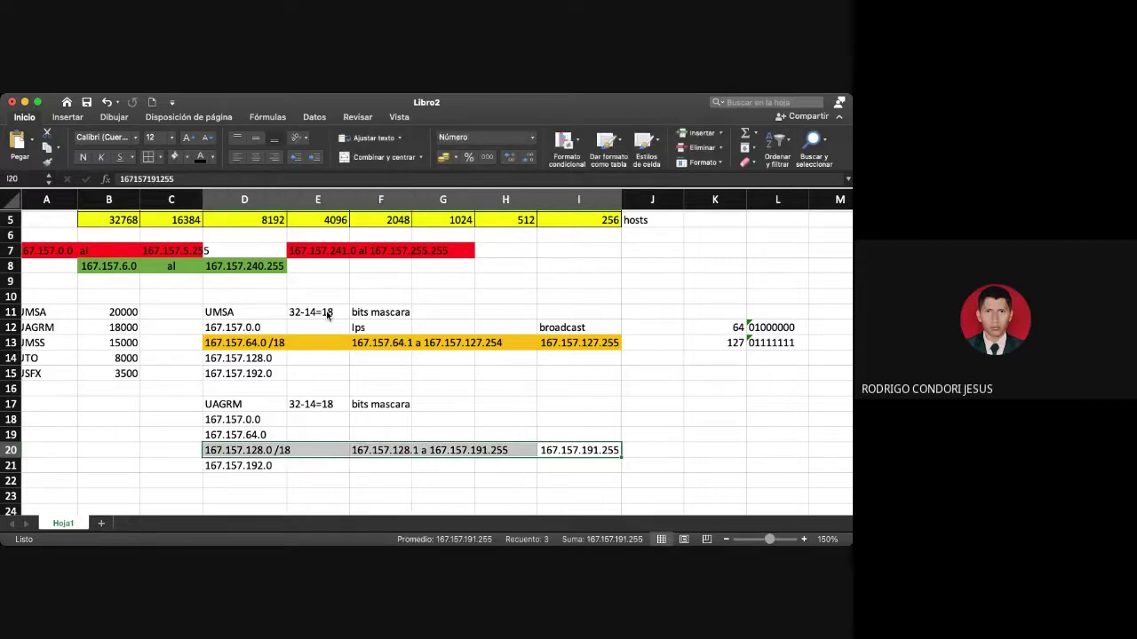
pyautogui.click(186, 157)
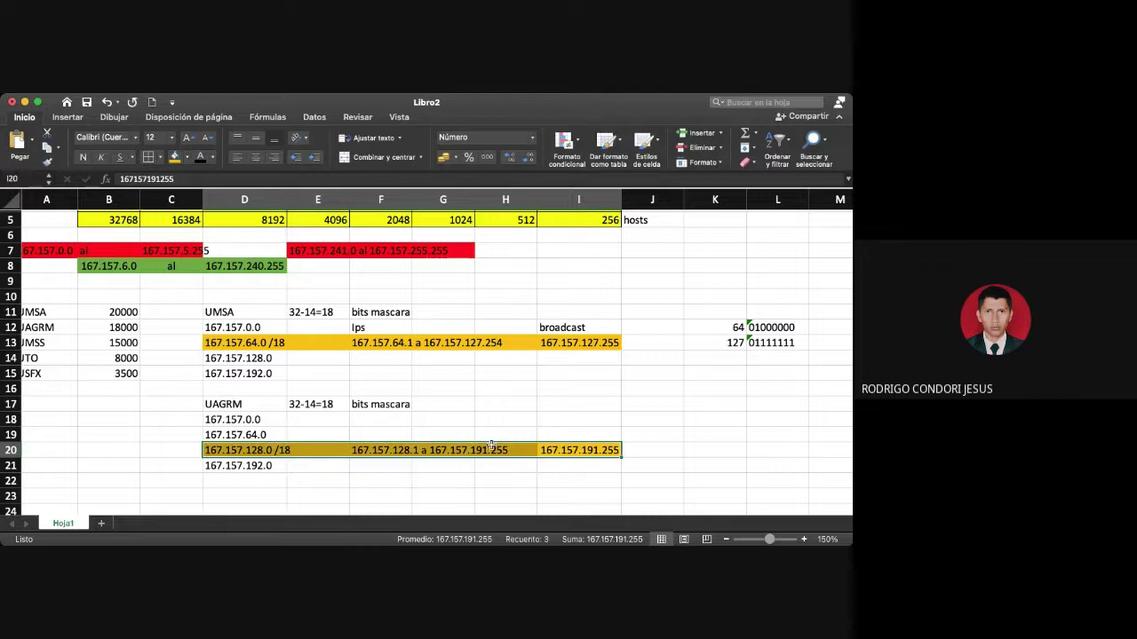
# Step: Correct the end of the UAGRM address range in F20 to 167.157.191.254
pyautogui.click(453, 450)
pyautogui.click(373, 458)
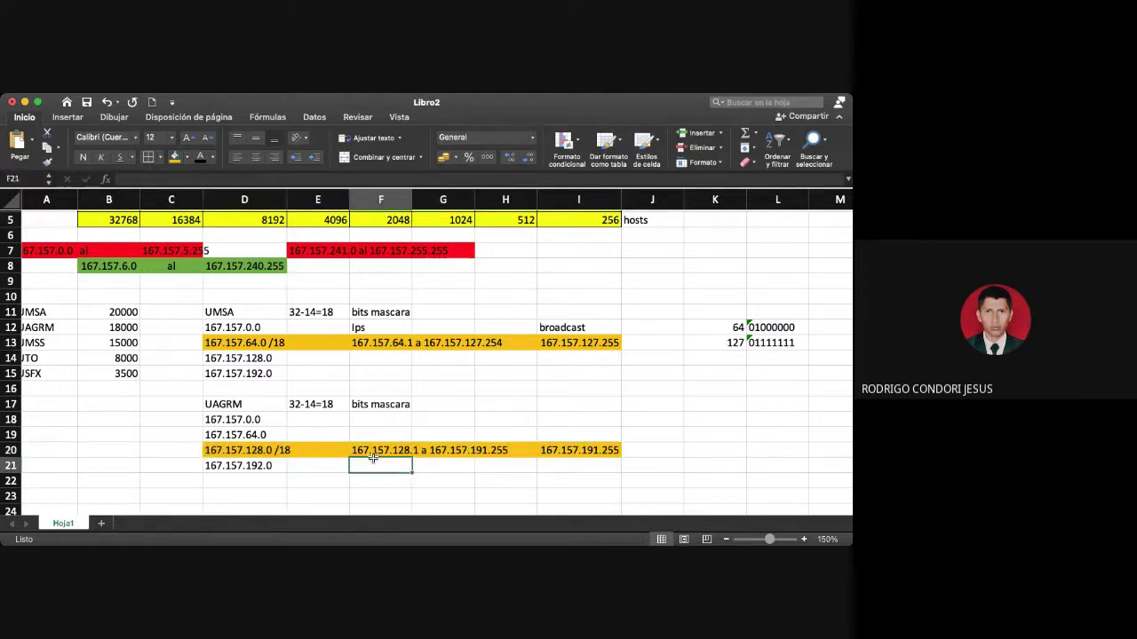
pyautogui.click(373, 453)
pyautogui.click(239, 179)
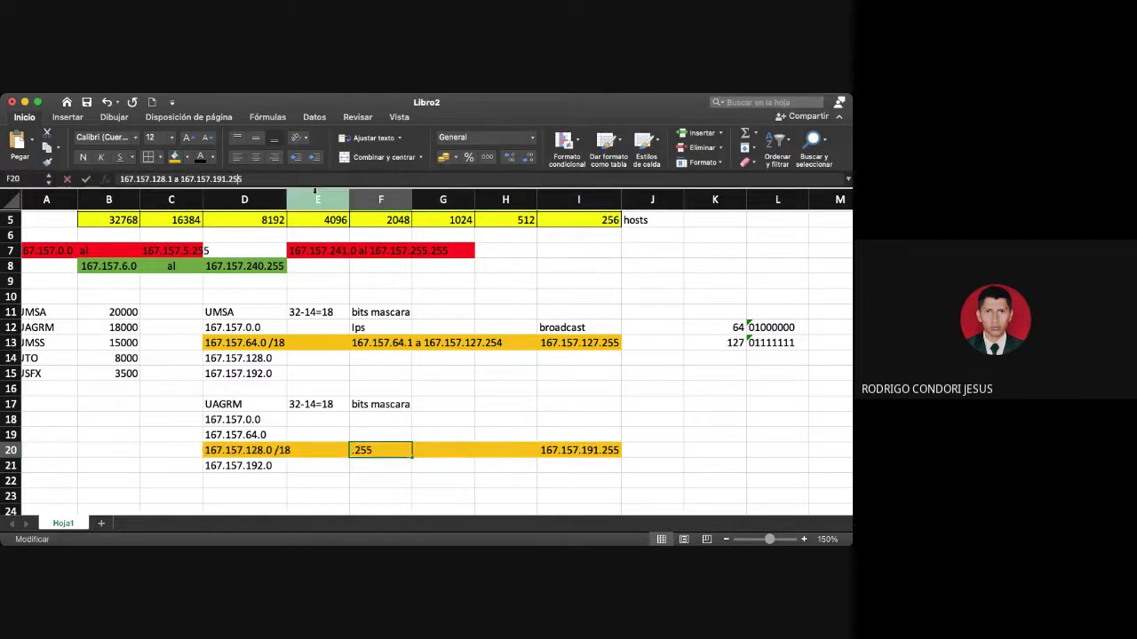
pyautogui.press('BackSpace')
pyautogui.write('4')
pyautogui.press('Return')
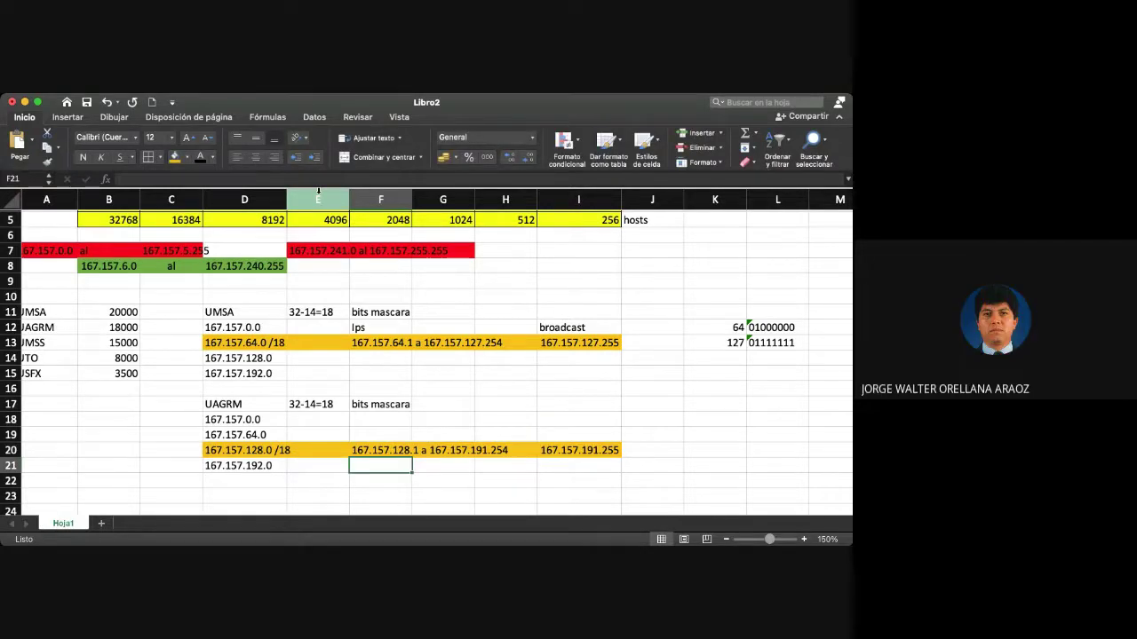
# Step: Enter the third-octet values of the UAGRM block: 128 in K19 and 191 in K20
pyautogui.press('Up')
pyautogui.press('Up')
pyautogui.press('Right')
pyautogui.press('Right')
pyautogui.press('Right')
pyautogui.press('Right')
pyautogui.press('Right')
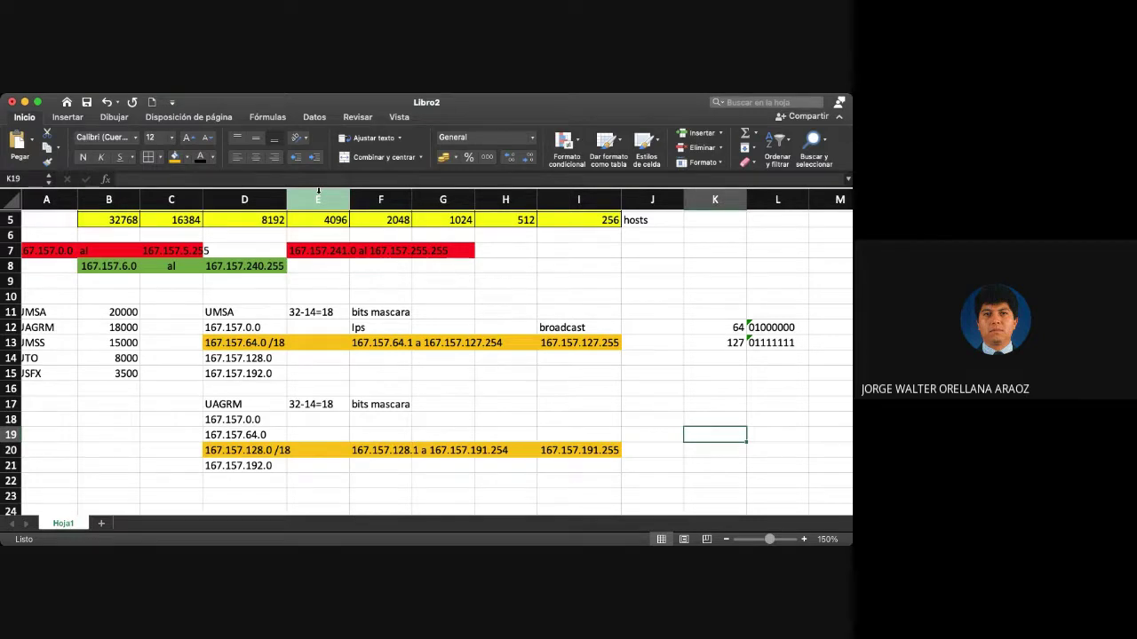
pyautogui.write('12')
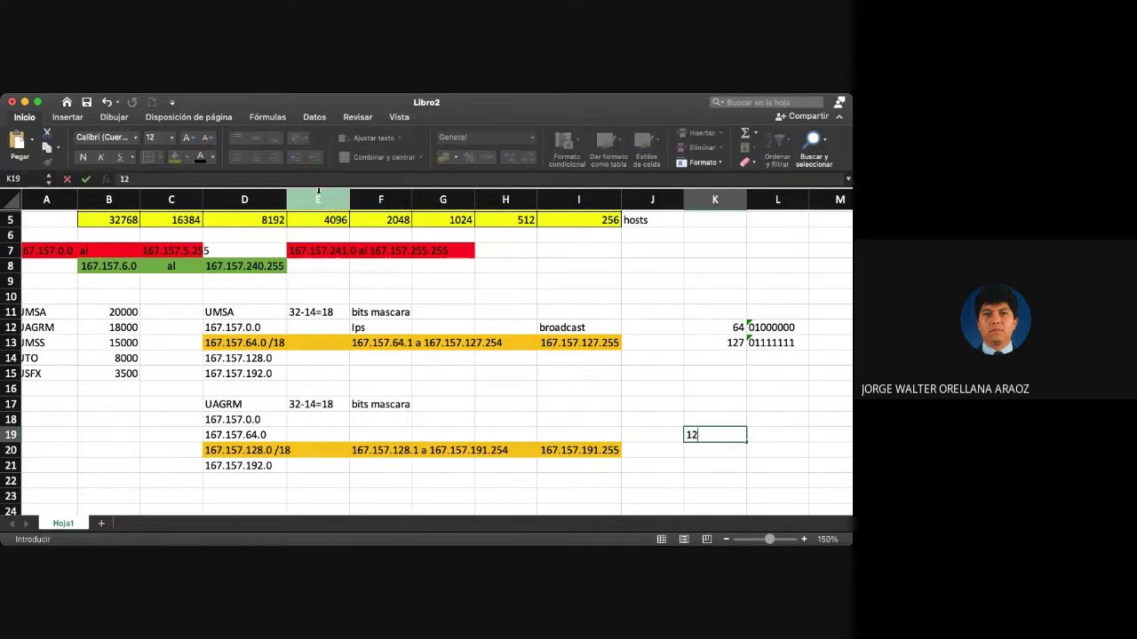
pyautogui.write('8')
pyautogui.press('Return')
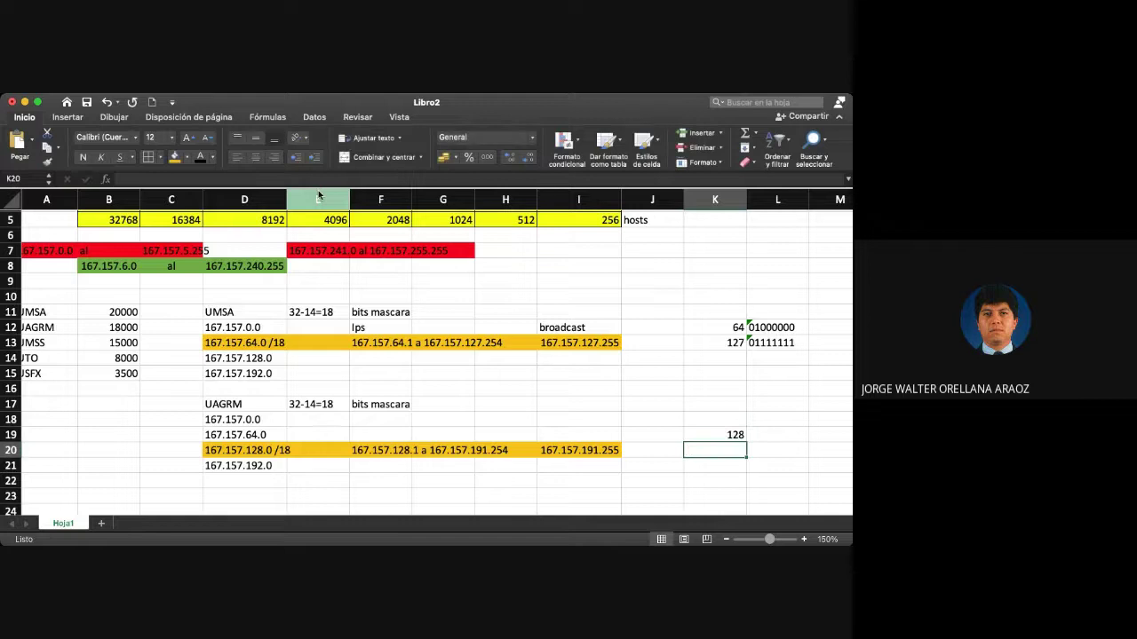
pyautogui.write('191')
pyautogui.press('Tab')
pyautogui.press('Up')
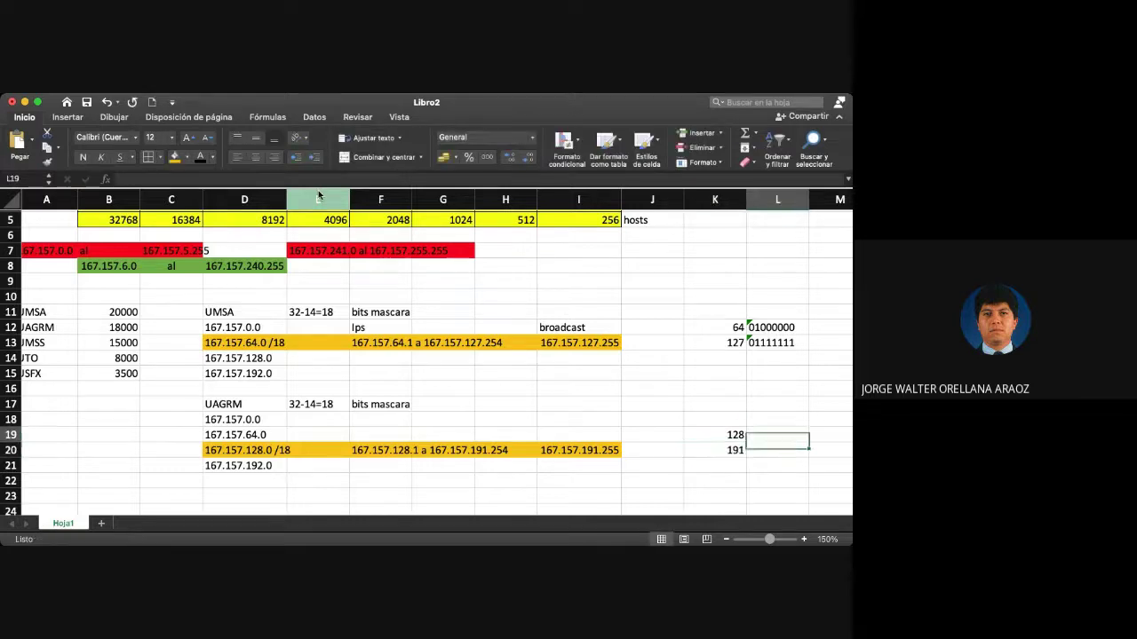
# Step: Enter the binary equivalents as text: 10000000 in L19 and 10111111 in L20
pyautogui.write("'")
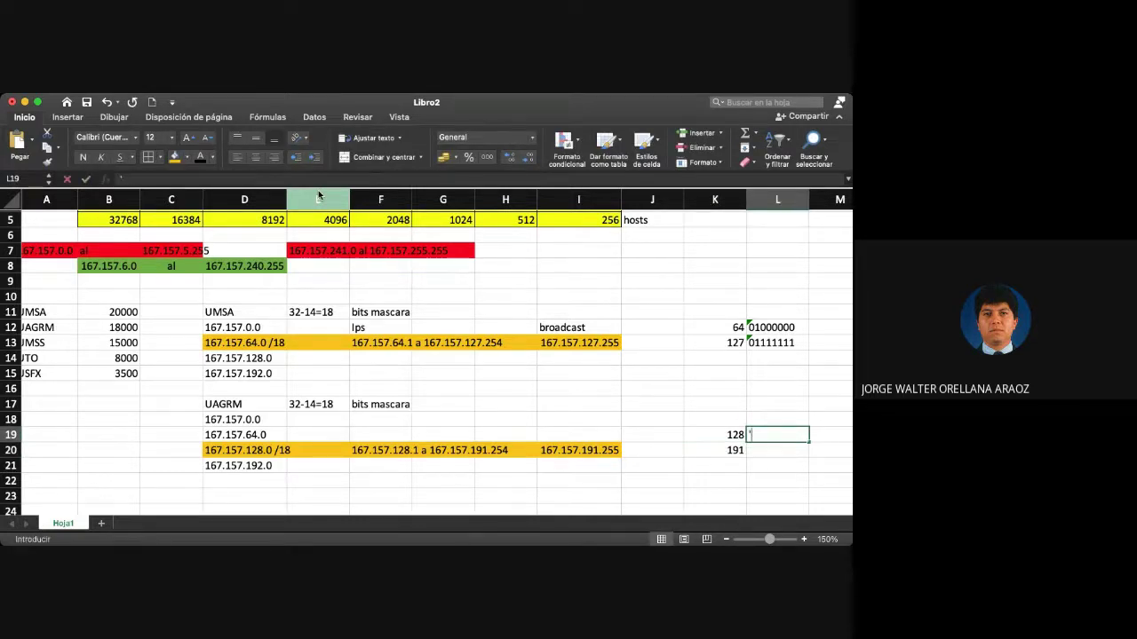
pyautogui.write('10')
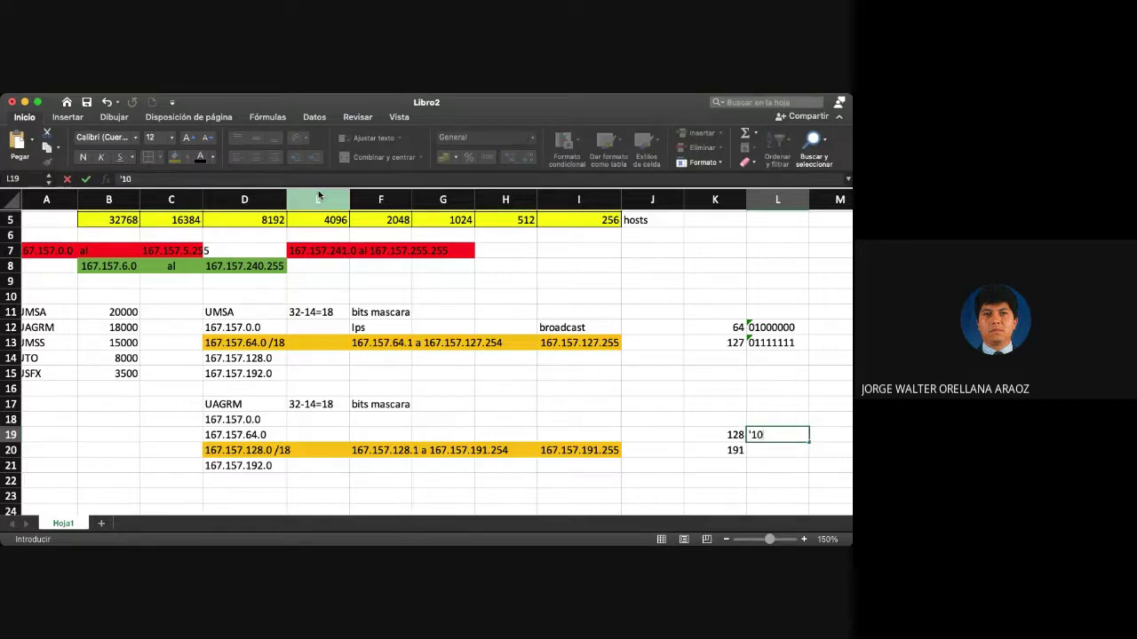
pyautogui.write('000000')
pyautogui.press('Return')
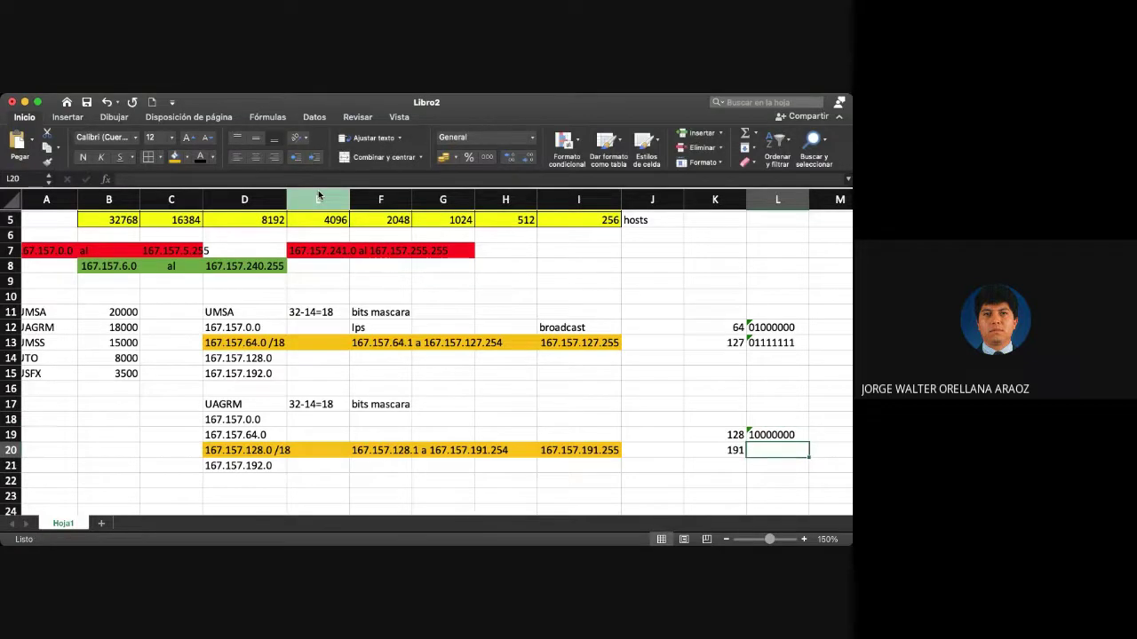
pyautogui.write("'10")
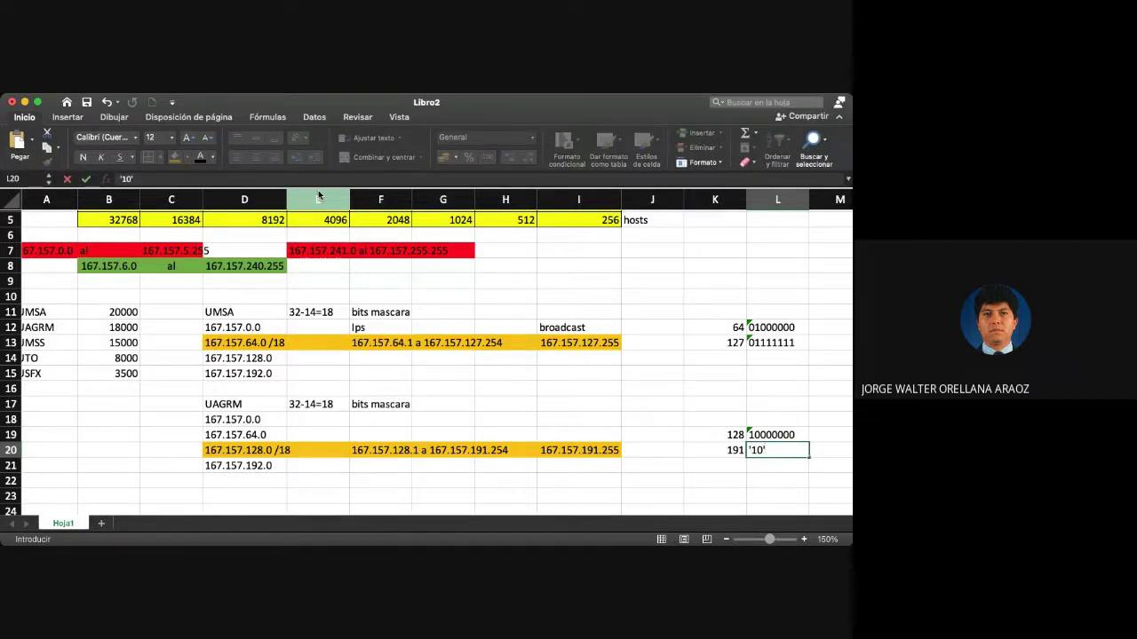
pyautogui.write('111111')
pyautogui.press('Return')
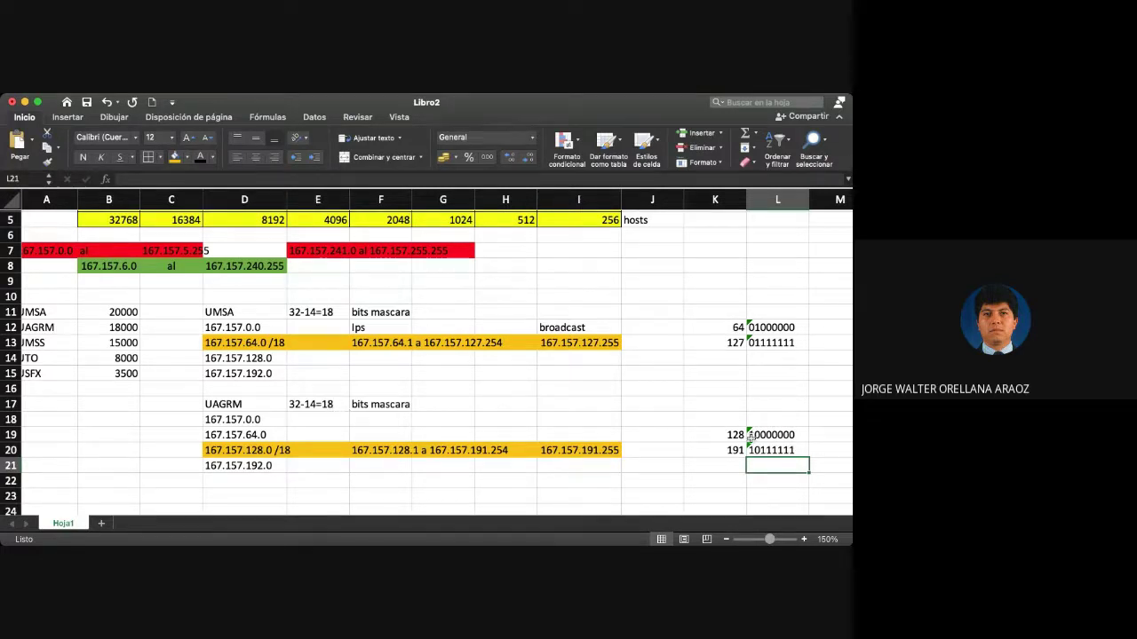
# Step: Enter the heading UMSS in D23 below the UAGRM block
pyautogui.scroll(1, 302, 490)
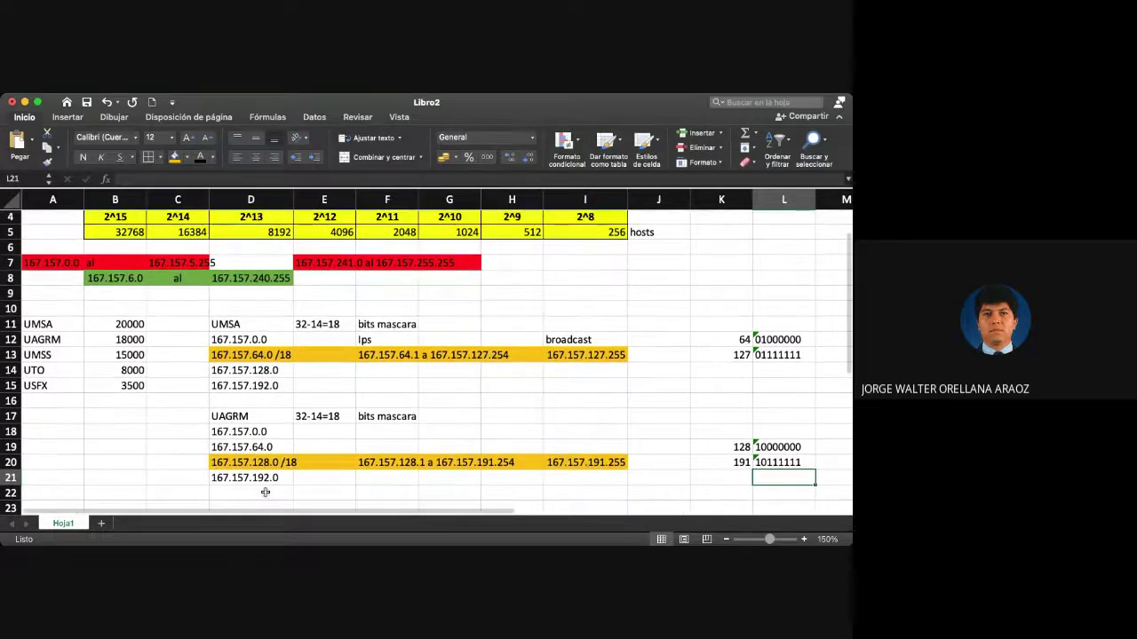
pyautogui.click(232, 503)
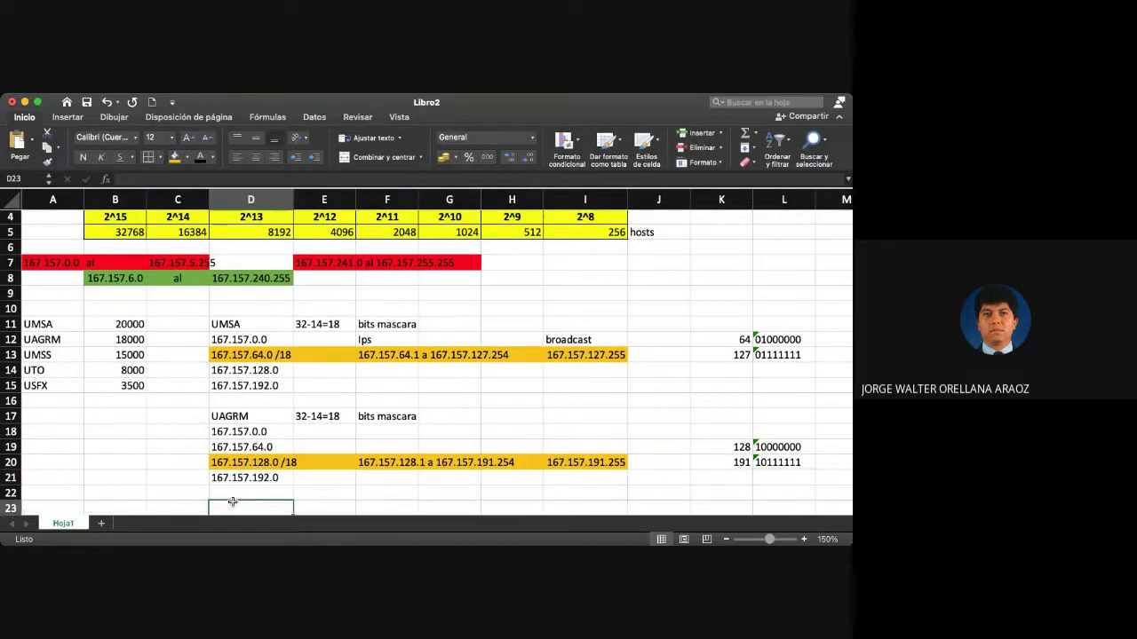
pyautogui.write('UMSS')
pyautogui.press('Tab')
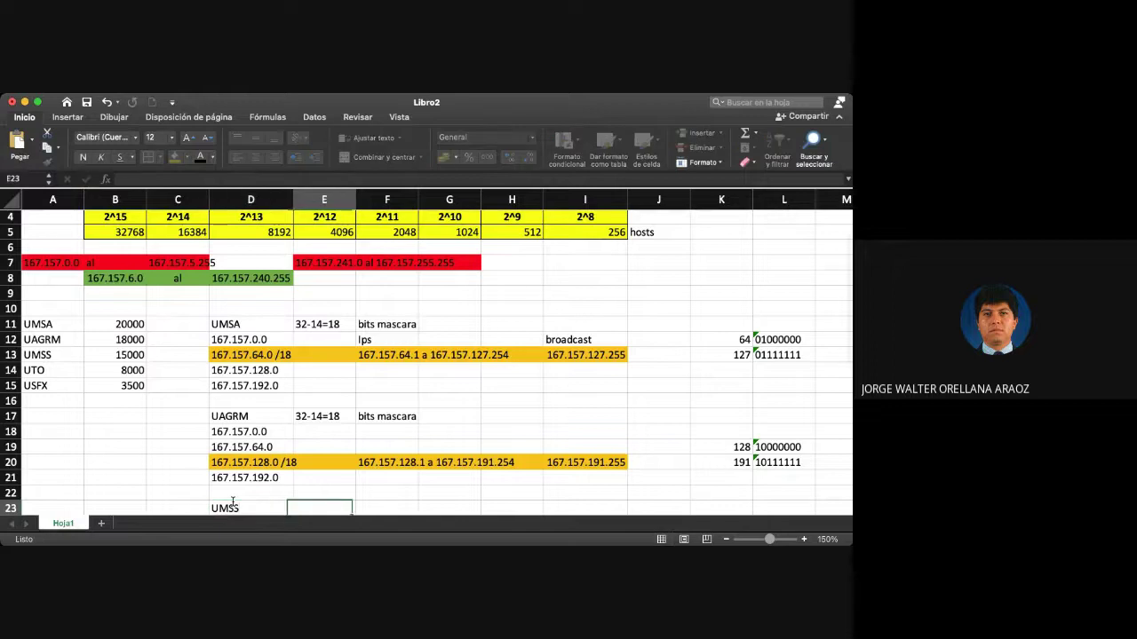
# Step: Examine the supernet and host counts in columns C and D of the CIDR table to choose the block size for UMSS
pyautogui.scroll(3, 156, 355)
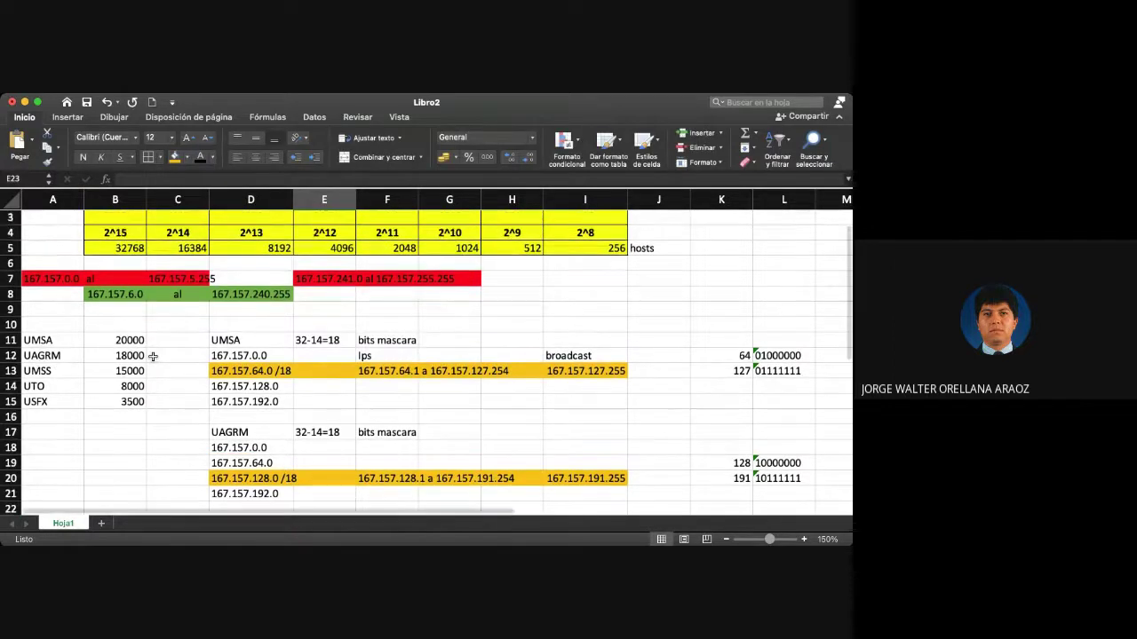
pyautogui.scroll(1, 243, 311)
pyautogui.moveTo(193, 282); pyautogui.dragTo(195, 207)
pyautogui.moveTo(252, 294); pyautogui.dragTo(252, 217)
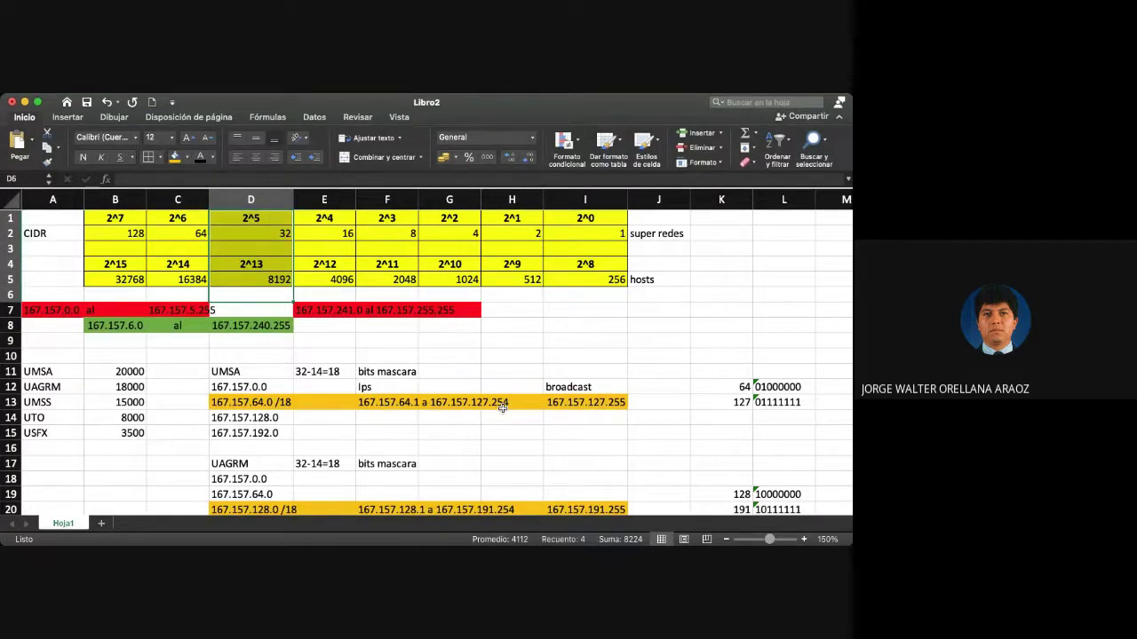
pyautogui.scroll(-2, 503, 407)
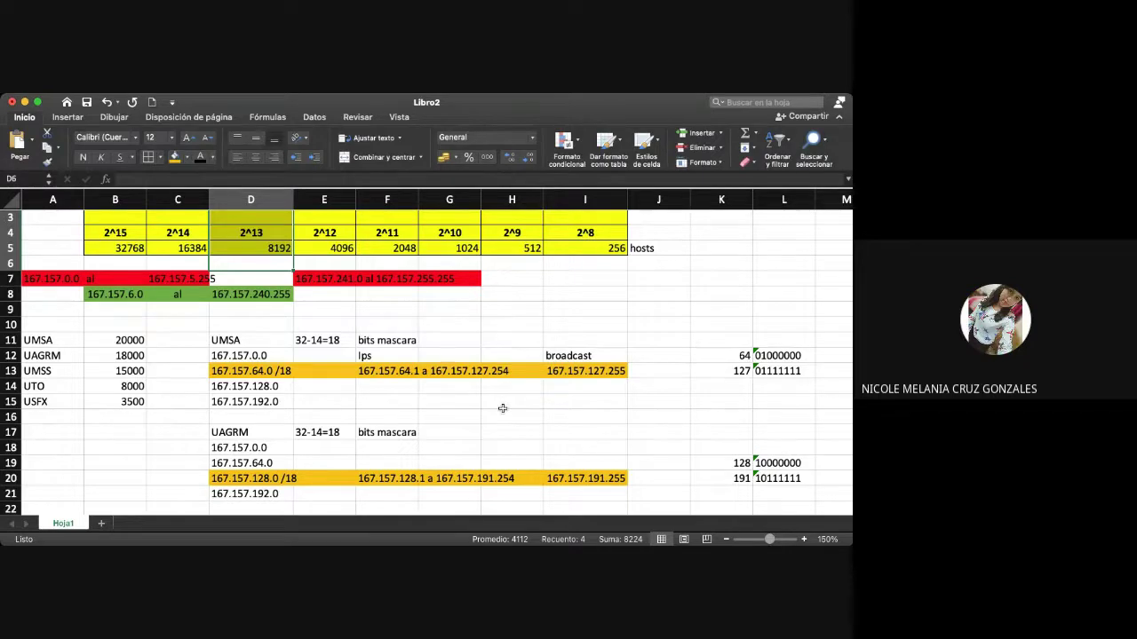
pyautogui.click(246, 448)
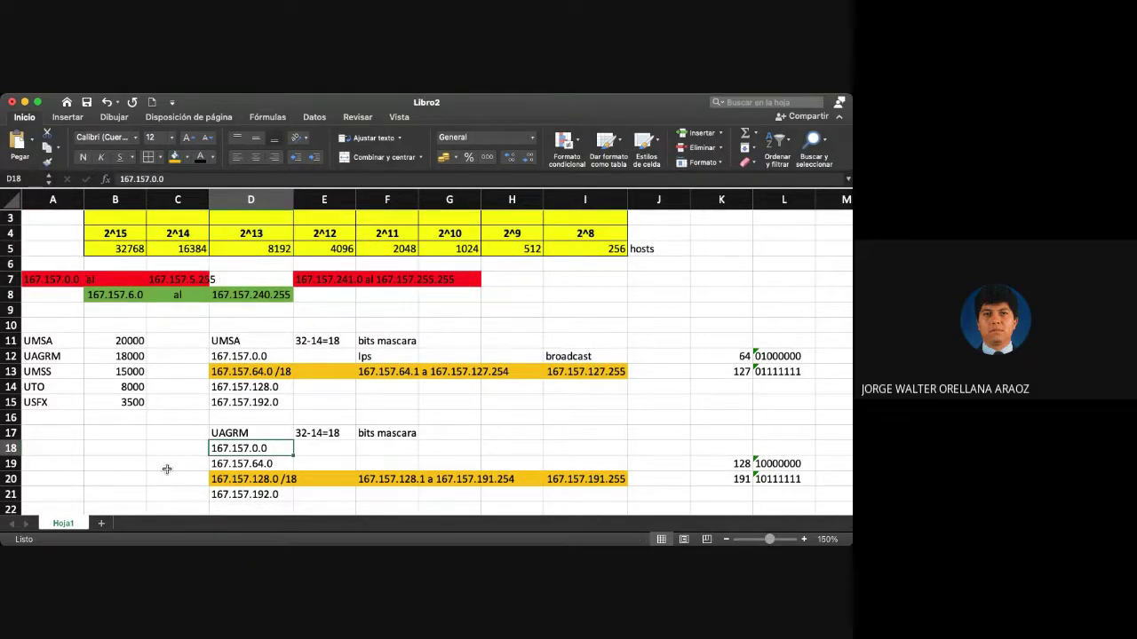
# Step: Review the UAGRM network list and the 2^5 supernet and 2^13 host values in D1:D5 for sizing the UMSS block
pyautogui.click(249, 492)
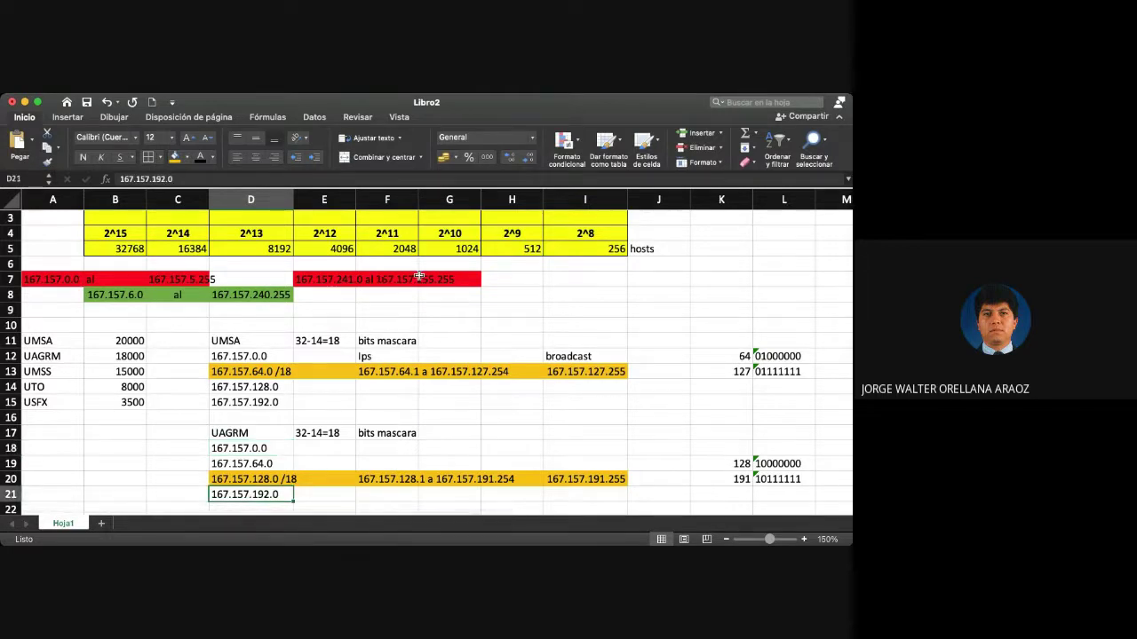
pyautogui.click(226, 480)
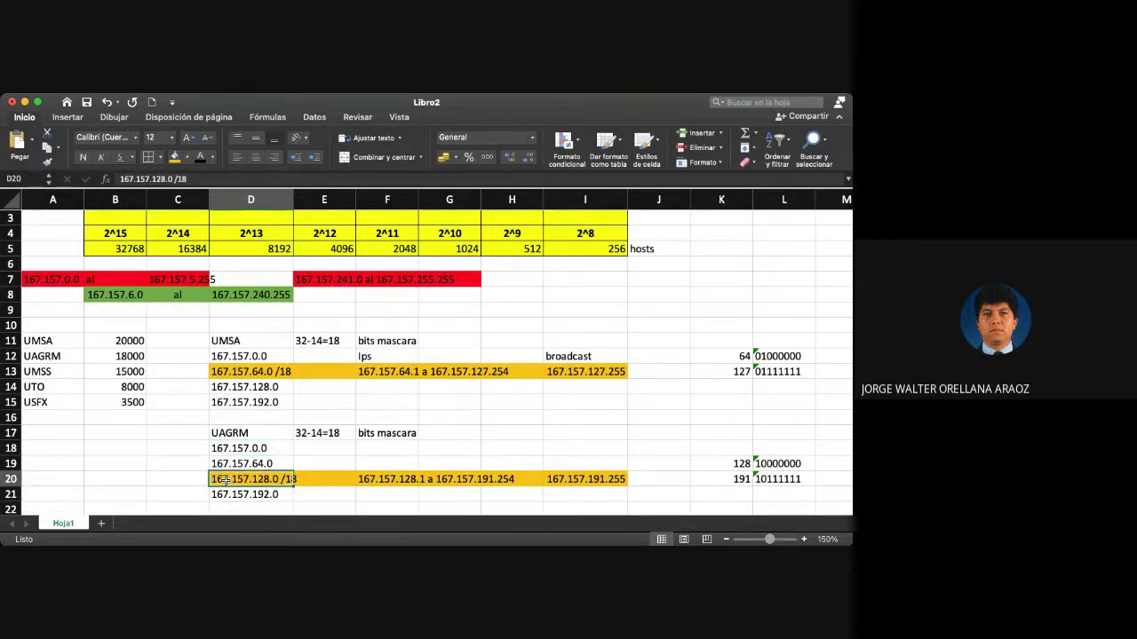
pyautogui.click(220, 463)
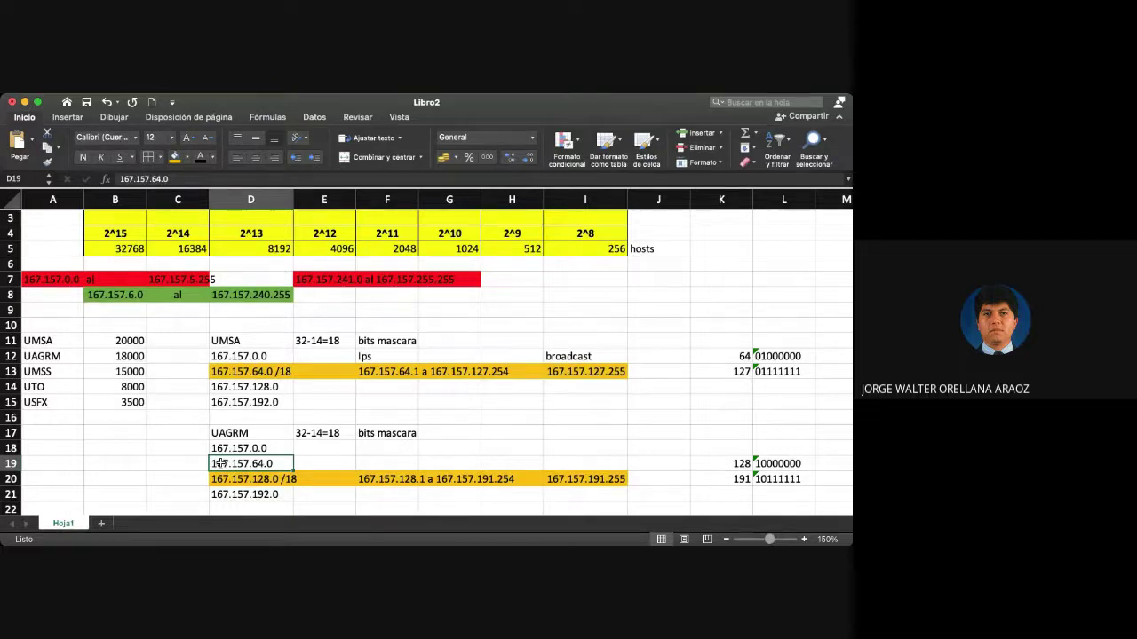
pyautogui.moveTo(283, 250); pyautogui.dragTo(281, 213)
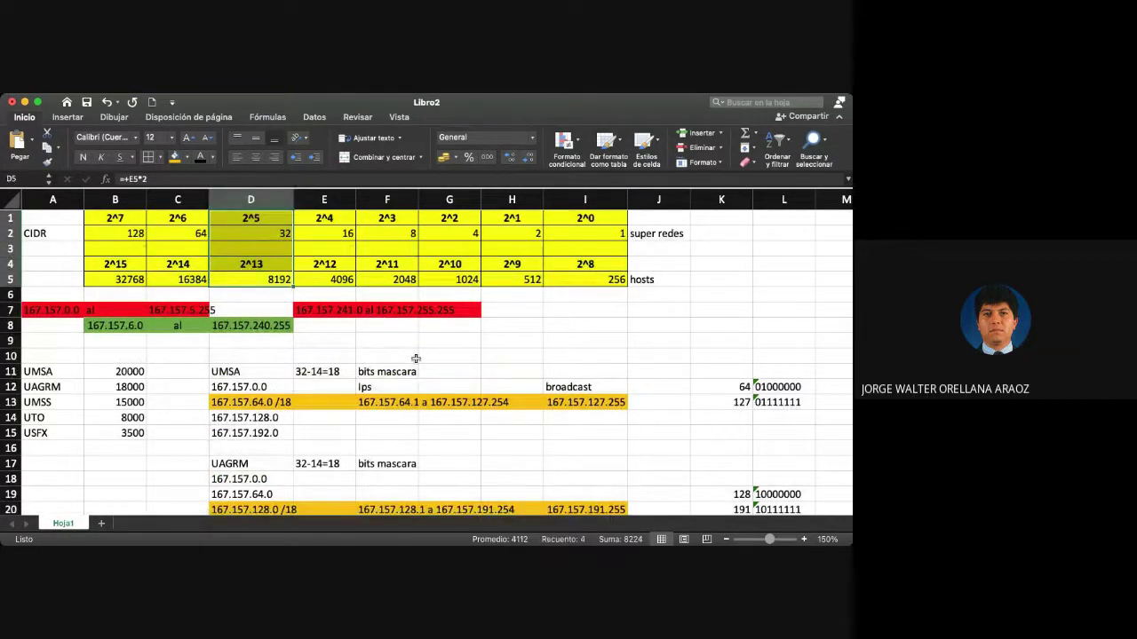
pyautogui.scroll(-2, 373, 355)
pyautogui.scroll(2, 169, 341)
# Step: Copy the UAGRM mask calculation and its bits mascara label from E17:F17 to E23:F23 beside the UMSS heading
pyautogui.scroll(-3, 288, 371)
pyautogui.click(301, 385)
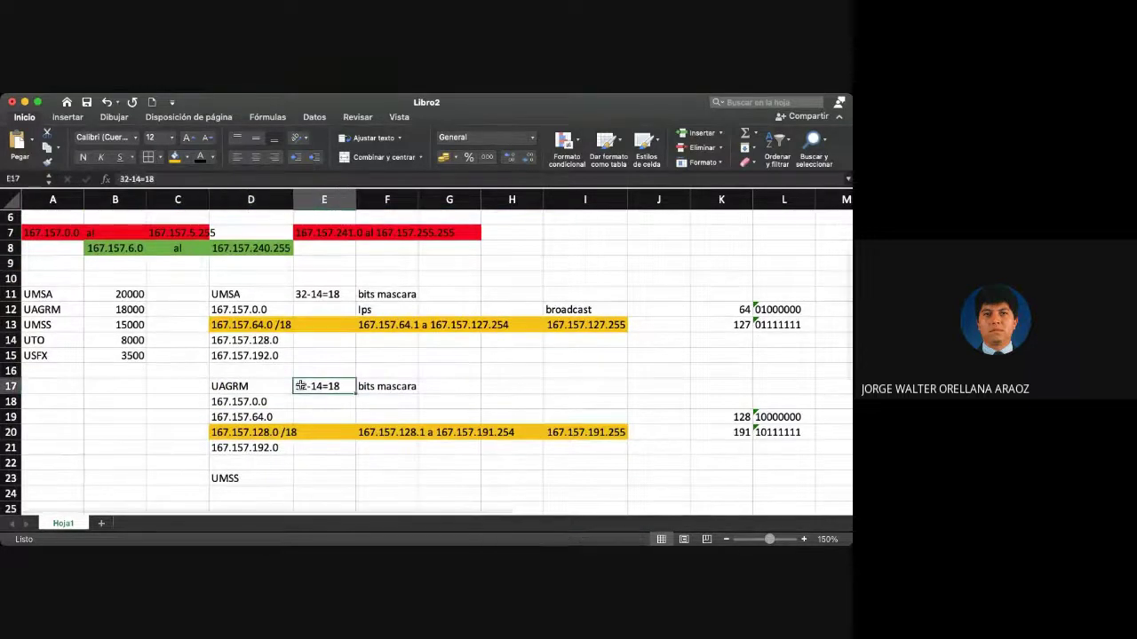
pyautogui.hotkey('shift', 'Right')
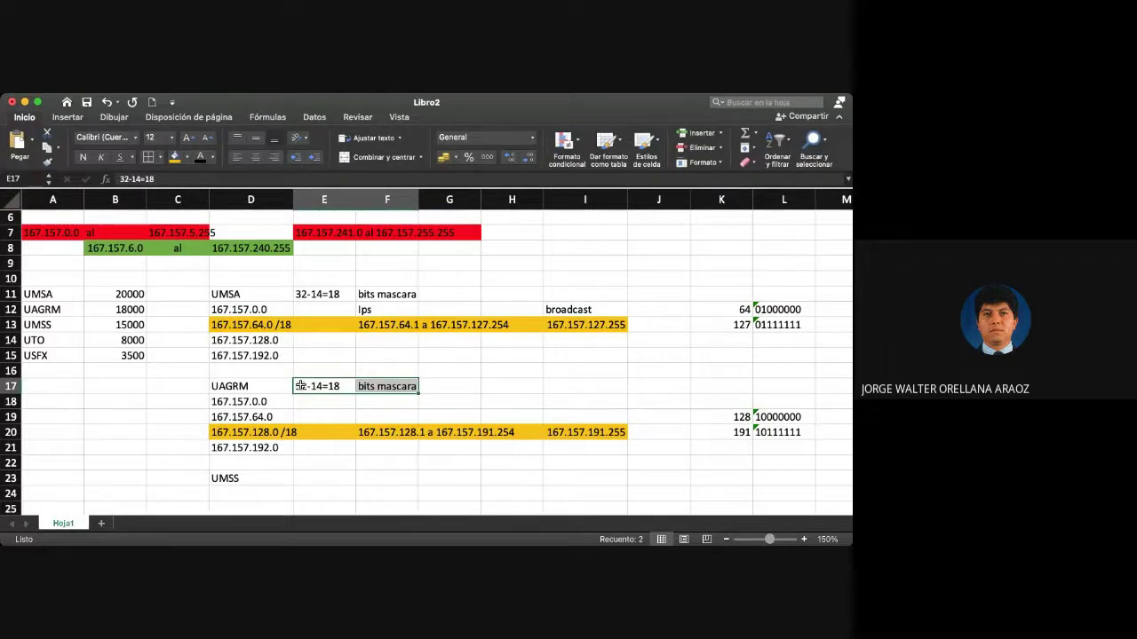
pyautogui.press('super+c')
pyautogui.press('Down')
pyautogui.press('Down')
pyautogui.press('Down')
pyautogui.press('Down')
pyautogui.press('Down')
pyautogui.press('Down')
pyautogui.press('super+v')
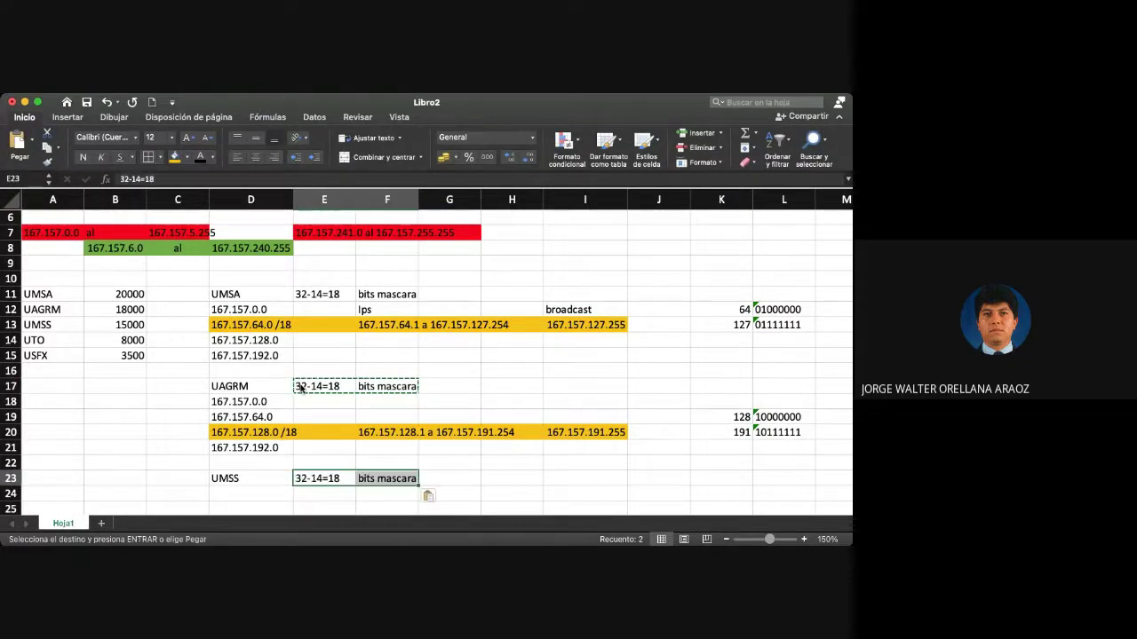
# Step: Change the UMSS mask calculation in E23 to 32-13=19
pyautogui.click(134, 178)
pyautogui.write('3')
pyautogui.press('Delete')
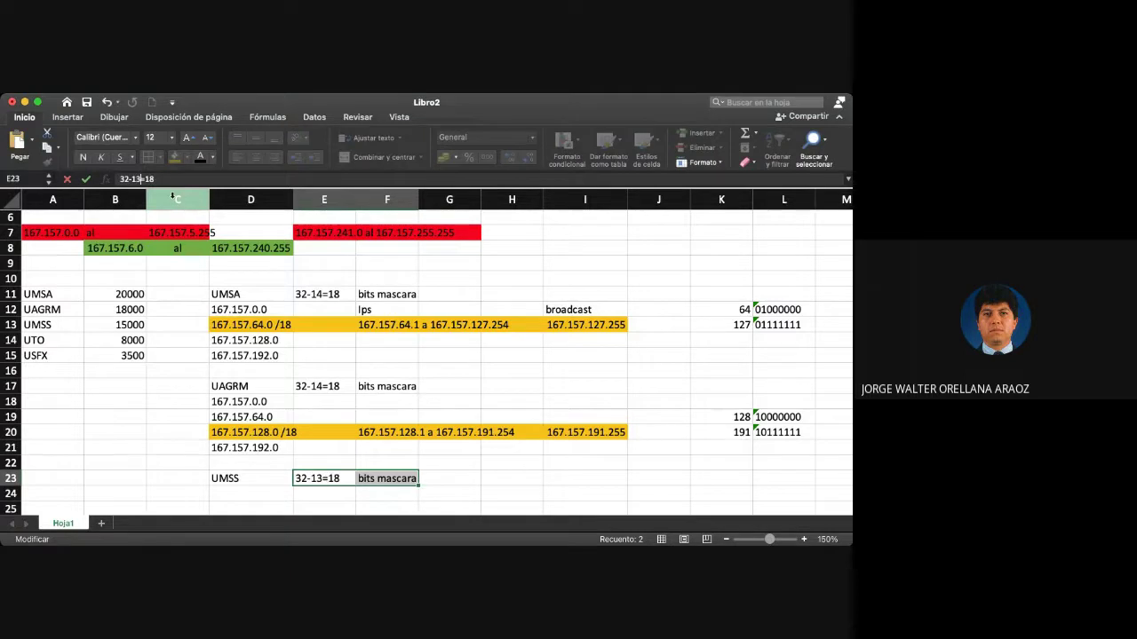
pyautogui.press('End')
pyautogui.press('BackSpace')
pyautogui.write('9')
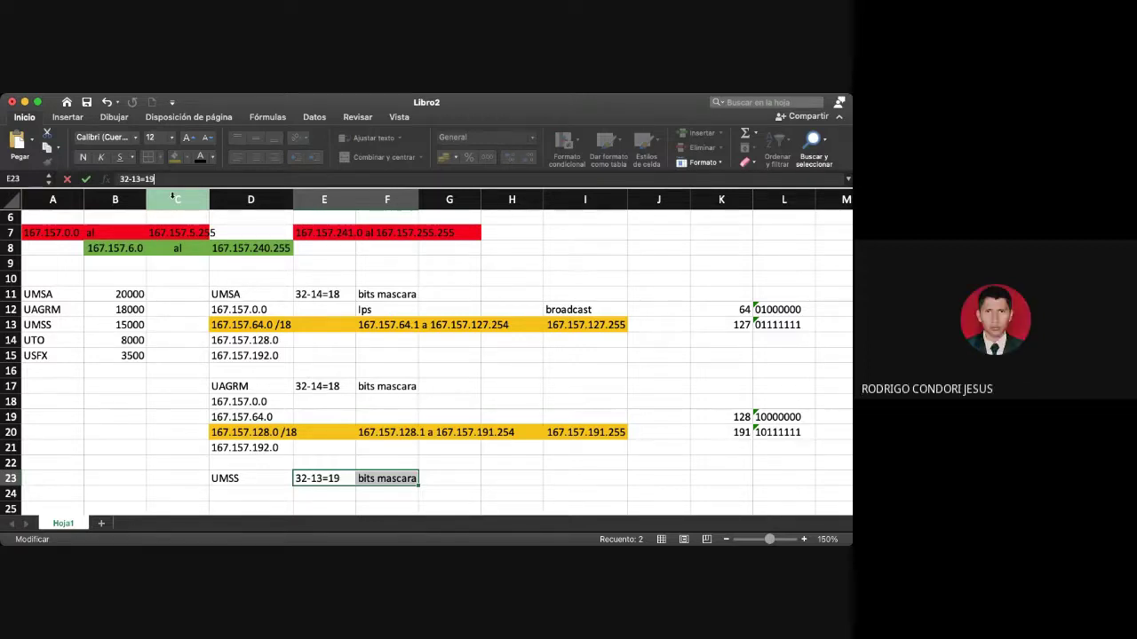
pyautogui.press('Tab')
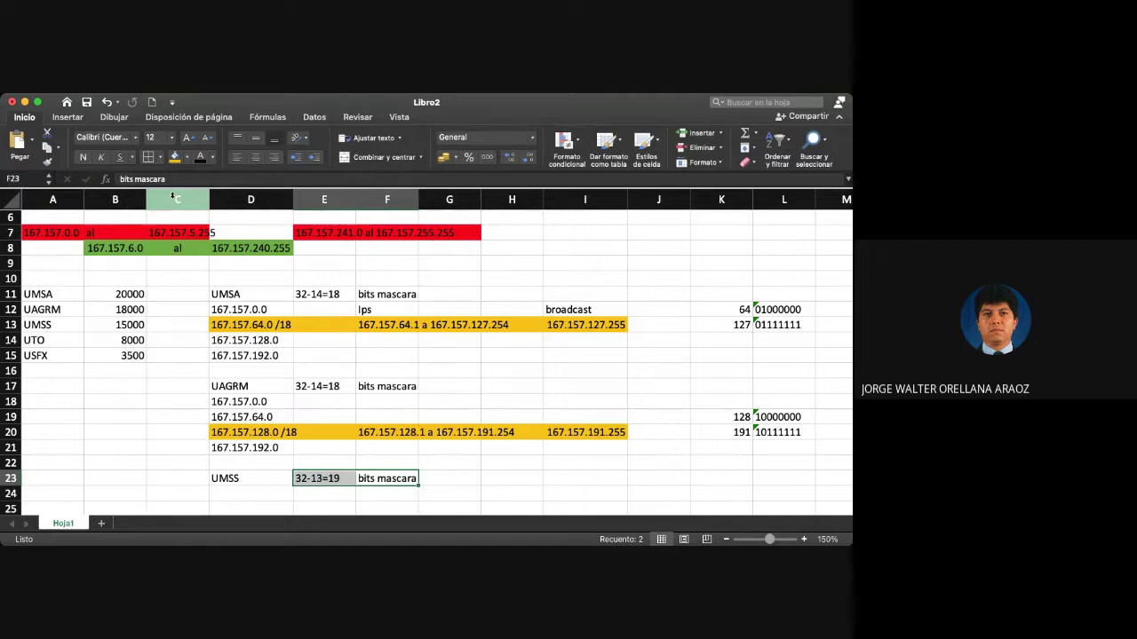
# Step: Check the 2^5 column of the CIDR table and enter the first UMSS network, 167.157.0.0, in D25
pyautogui.scroll(3, 260, 332)
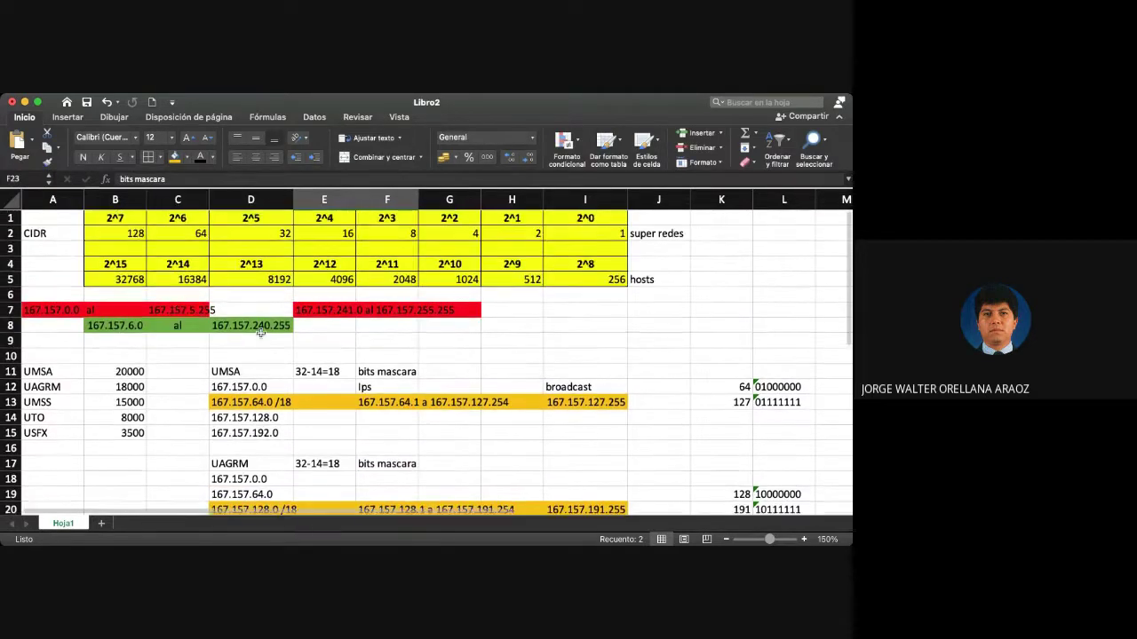
pyautogui.moveTo(268, 282); pyautogui.dragTo(269, 221)
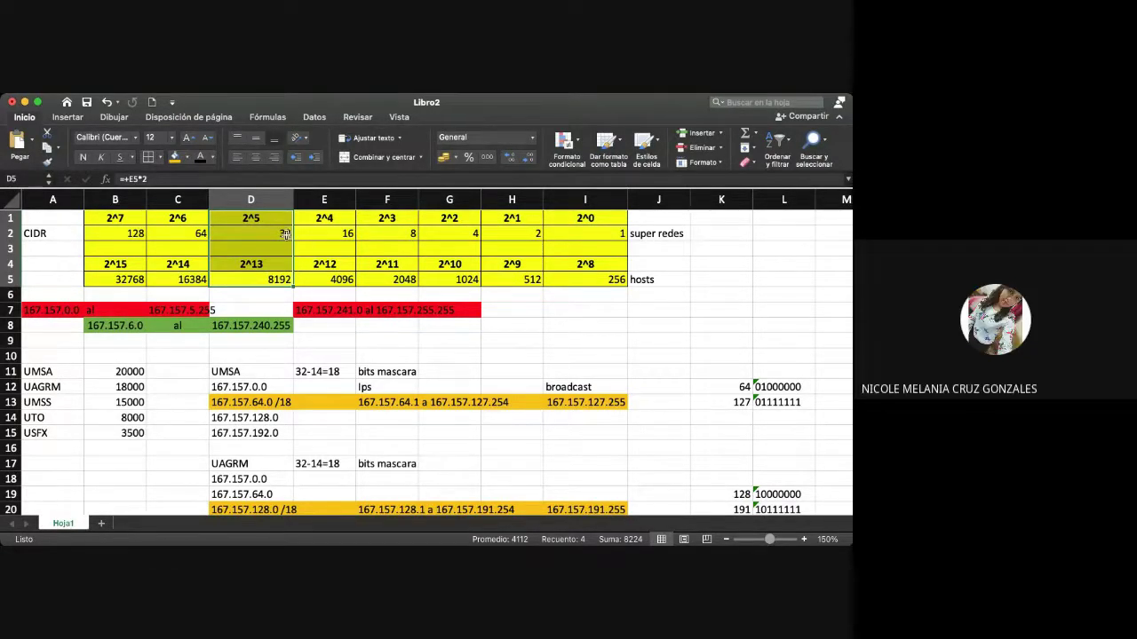
pyautogui.scroll(-3, 314, 343)
pyautogui.scroll(-3, 315, 342)
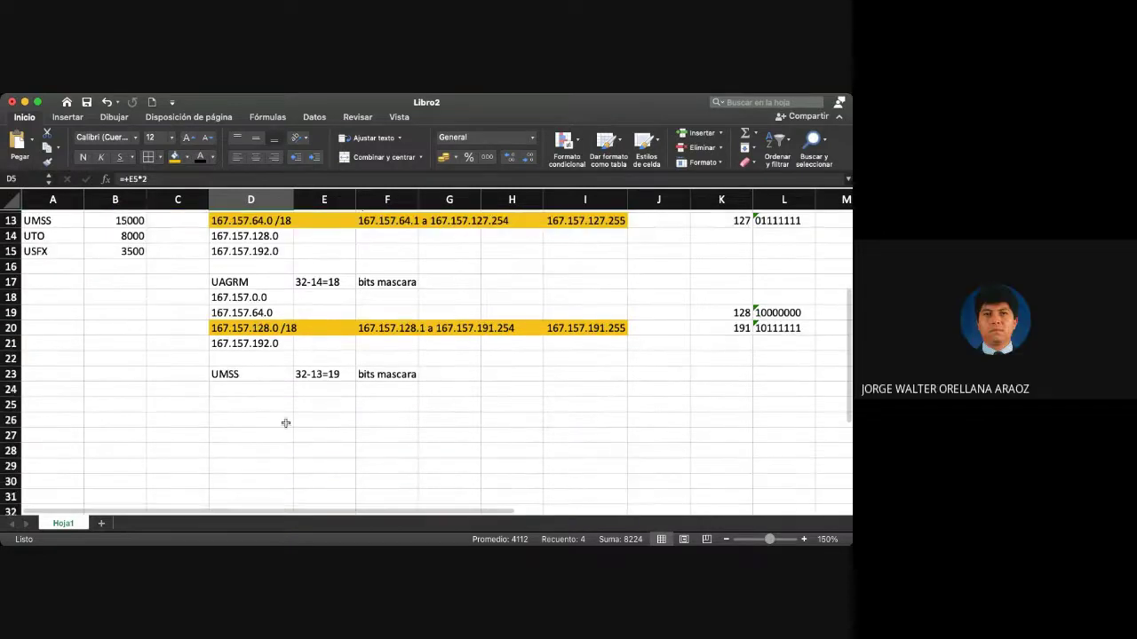
pyautogui.click(240, 418)
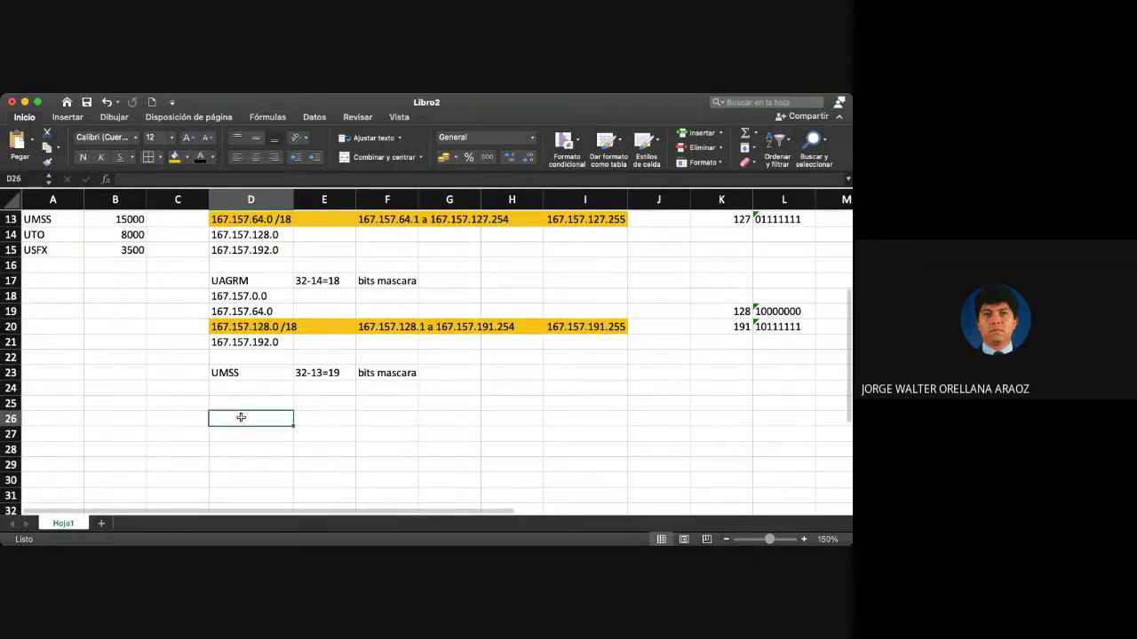
pyautogui.press('Up')
pyautogui.write('167.5')
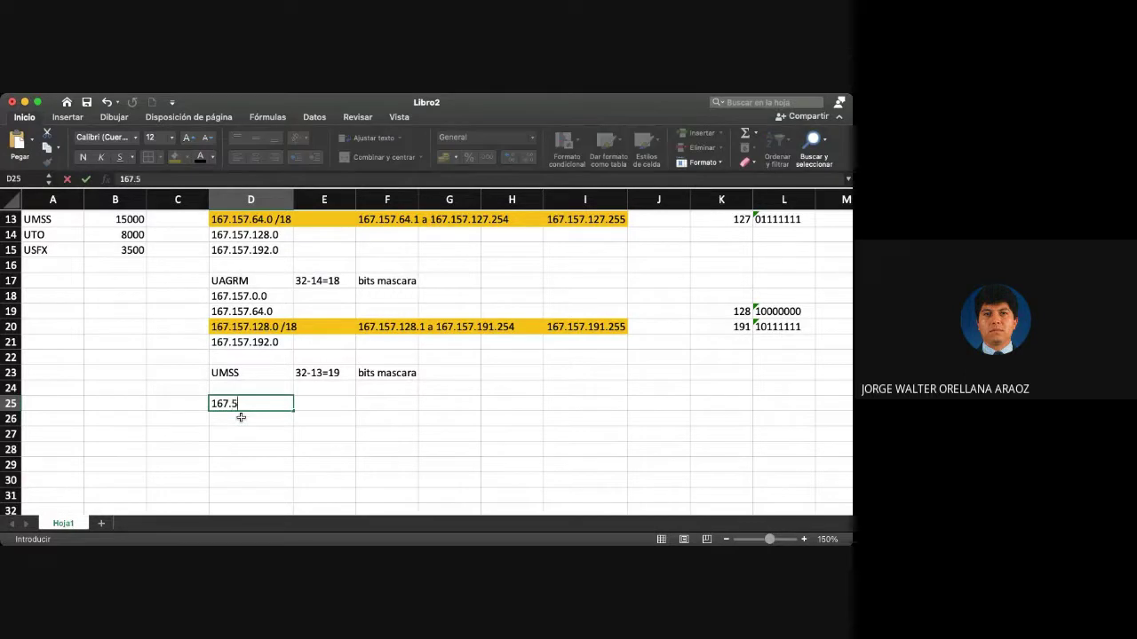
pyautogui.write('157')
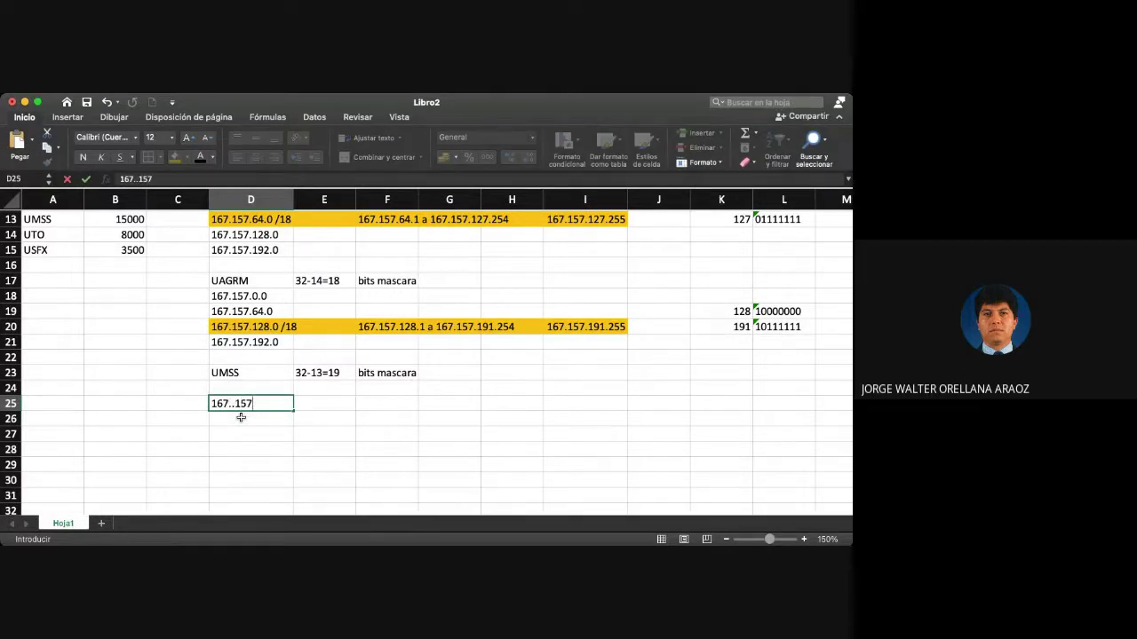
pyautogui.press('BackSpace')
pyautogui.press('BackSpace')
pyautogui.press('BackSpace')
pyautogui.press('BackSpace')
pyautogui.write('157.0.0')
pyautogui.press('Return')
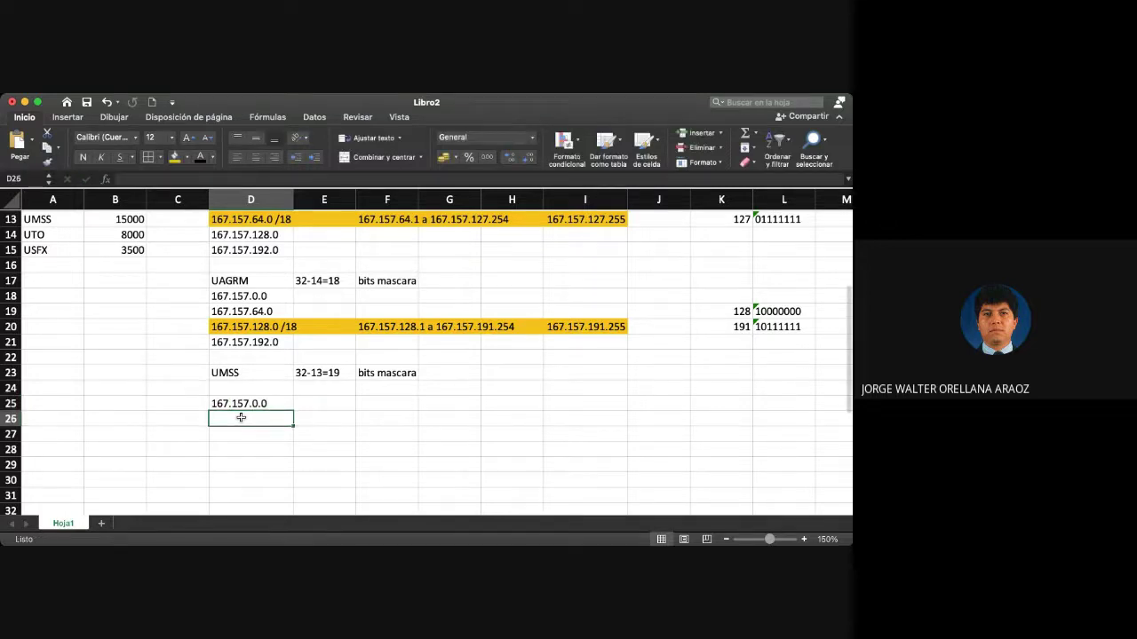
# Step: List the remaining UMSS third-octet values in D26:D32 in increments of 32: .32, .64, .96, .128, .160, .192 and .224
pyautogui.write('.32')
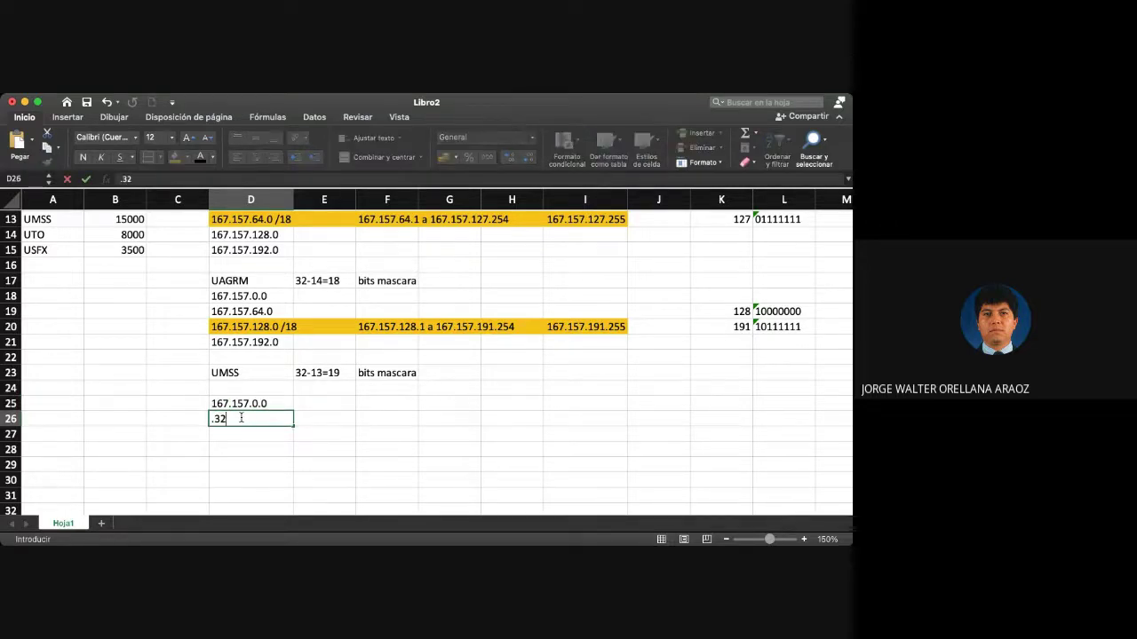
pyautogui.press('Return')
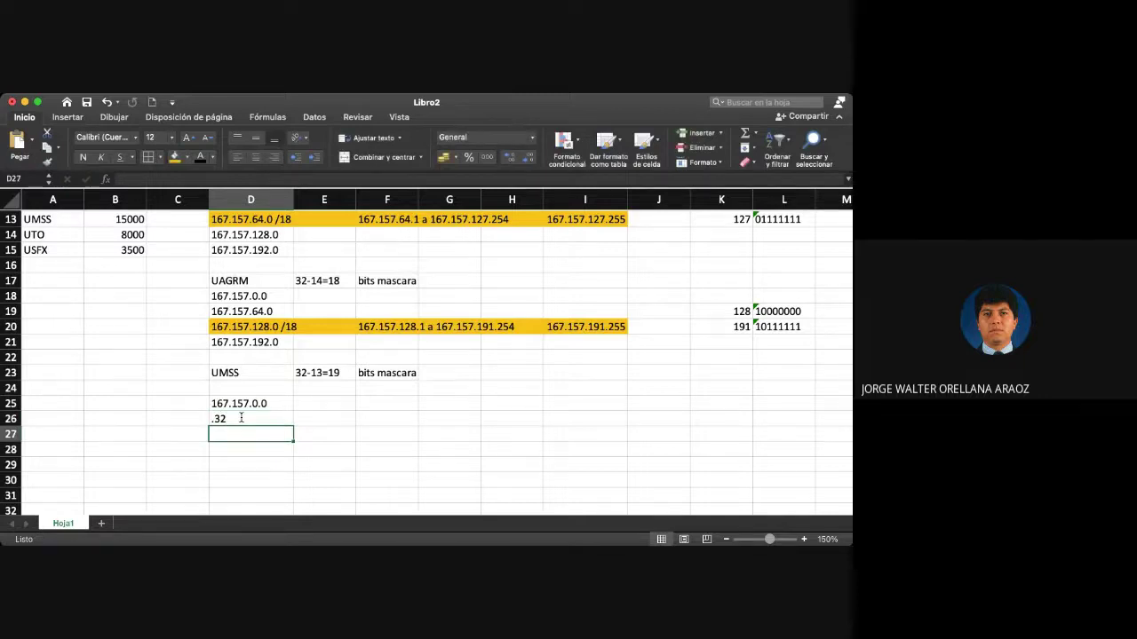
pyautogui.write('.64')
pyautogui.press('Return')
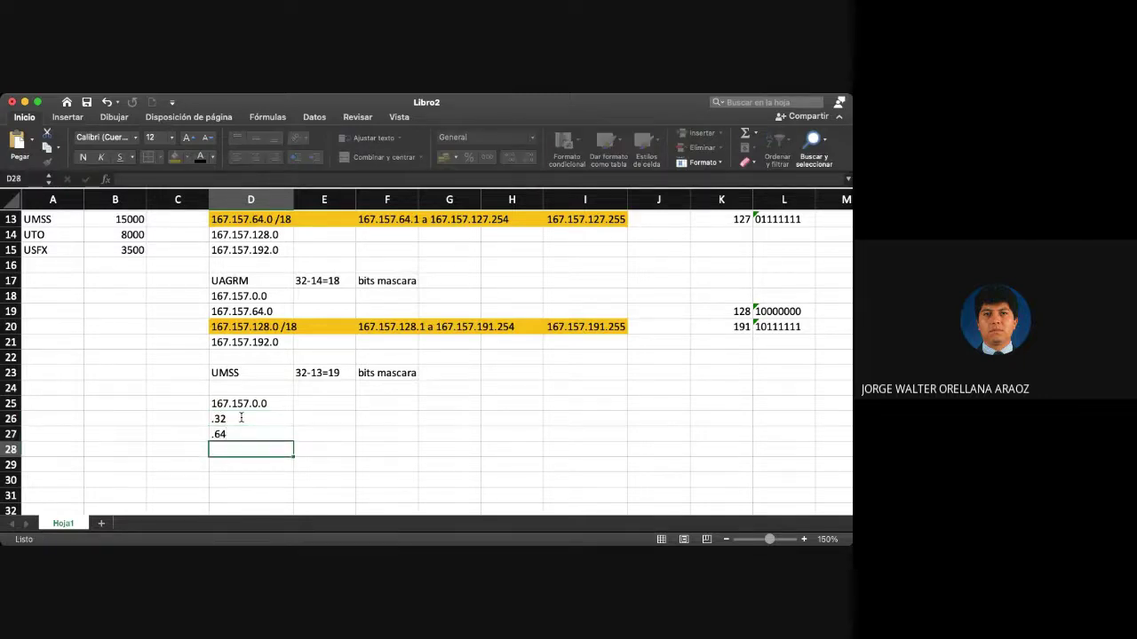
pyautogui.write('.96')
pyautogui.press('Return')
pyautogui.write('.128')
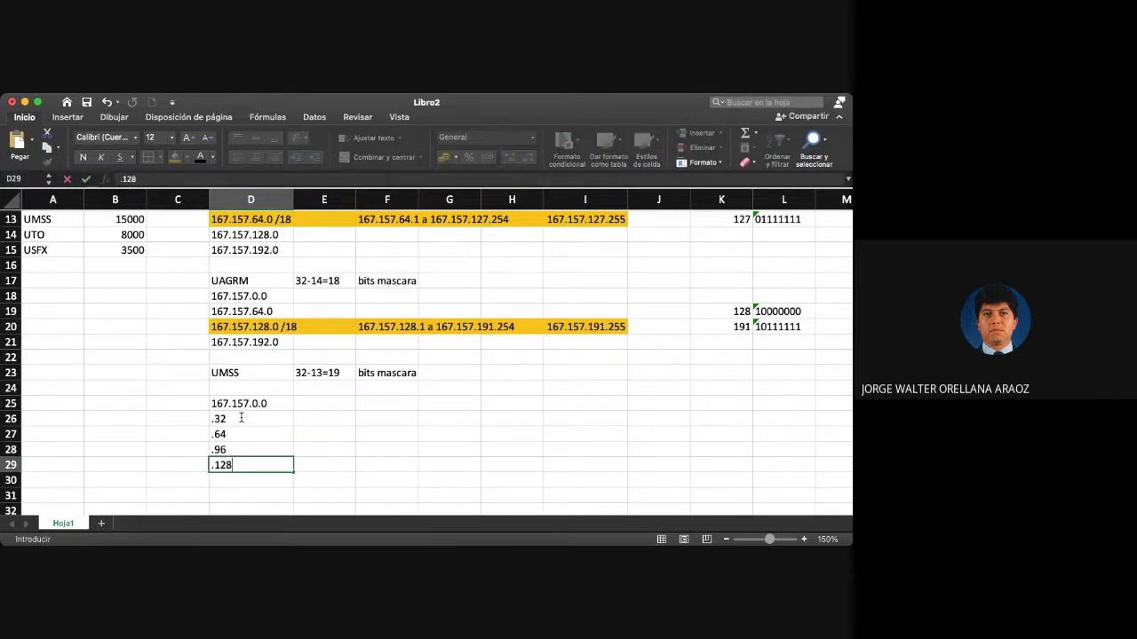
pyautogui.press('Return')
pyautogui.write('.160')
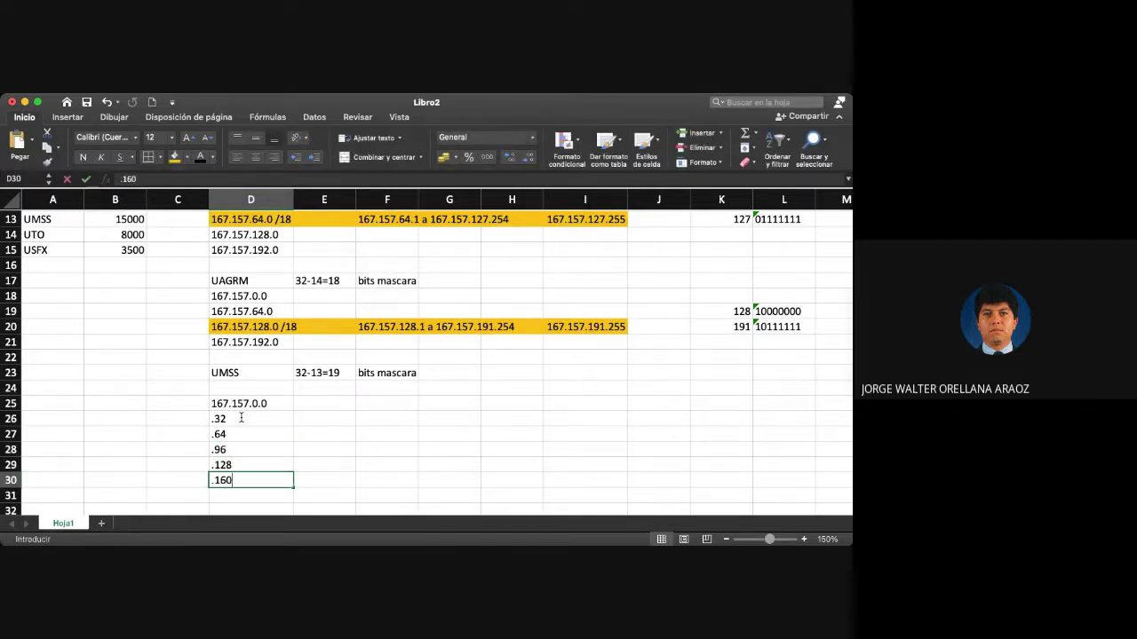
pyautogui.press('Return')
pyautogui.write('.192')
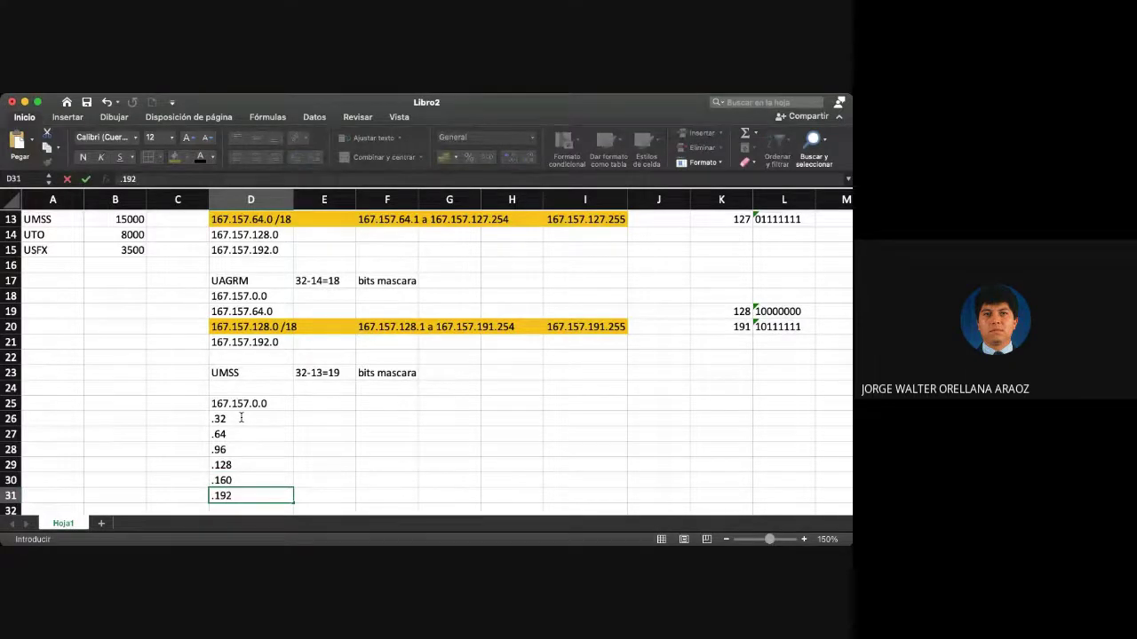
pyautogui.press('Return')
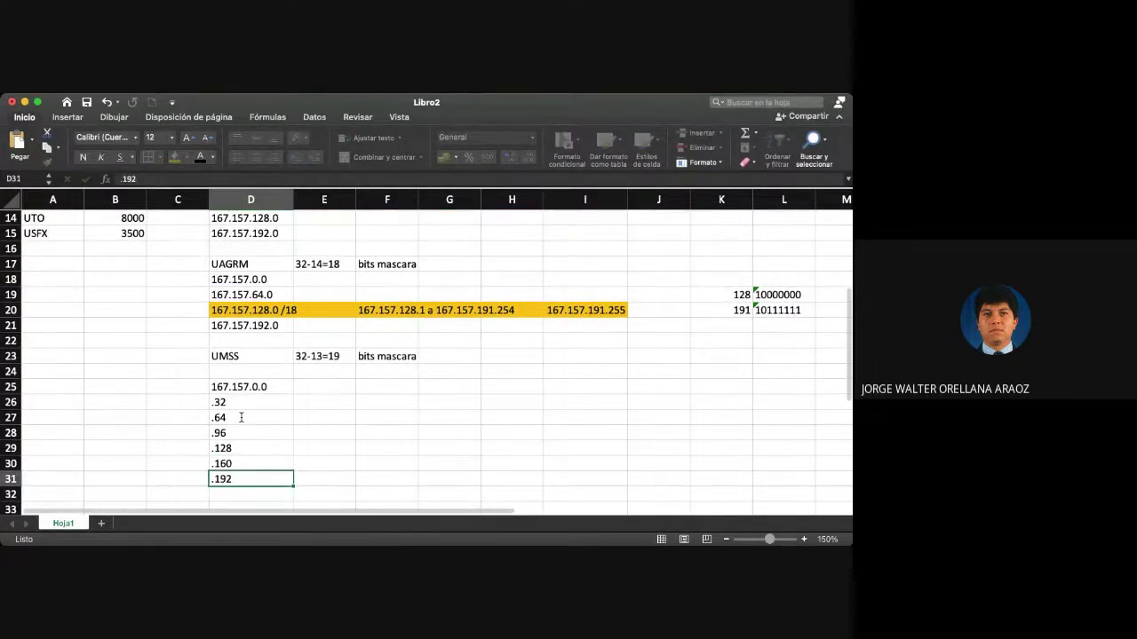
pyautogui.write('.224')
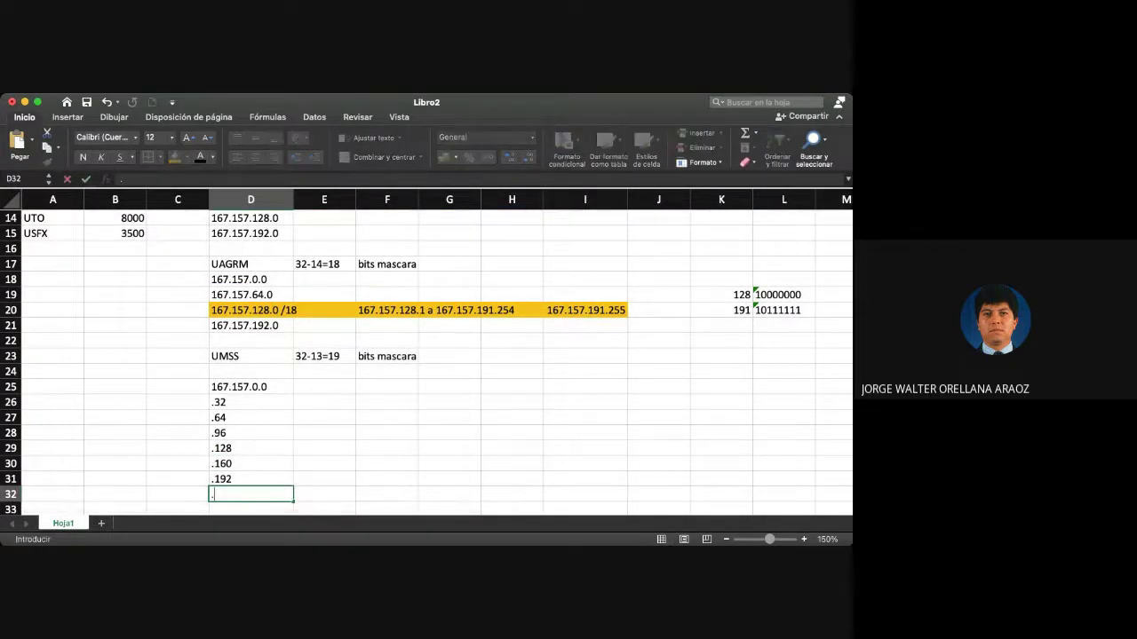
pyautogui.scroll(-1, 241, 421)
# Step: Examine the UMSS subnet list in D26:D32 against the UMSA and UAGRM blocks above for ranges already assigned
pyautogui.hotkey('shift', 'Up')
pyautogui.hotkey('shift', 'Up')
pyautogui.hotkey('shift', 'Up')
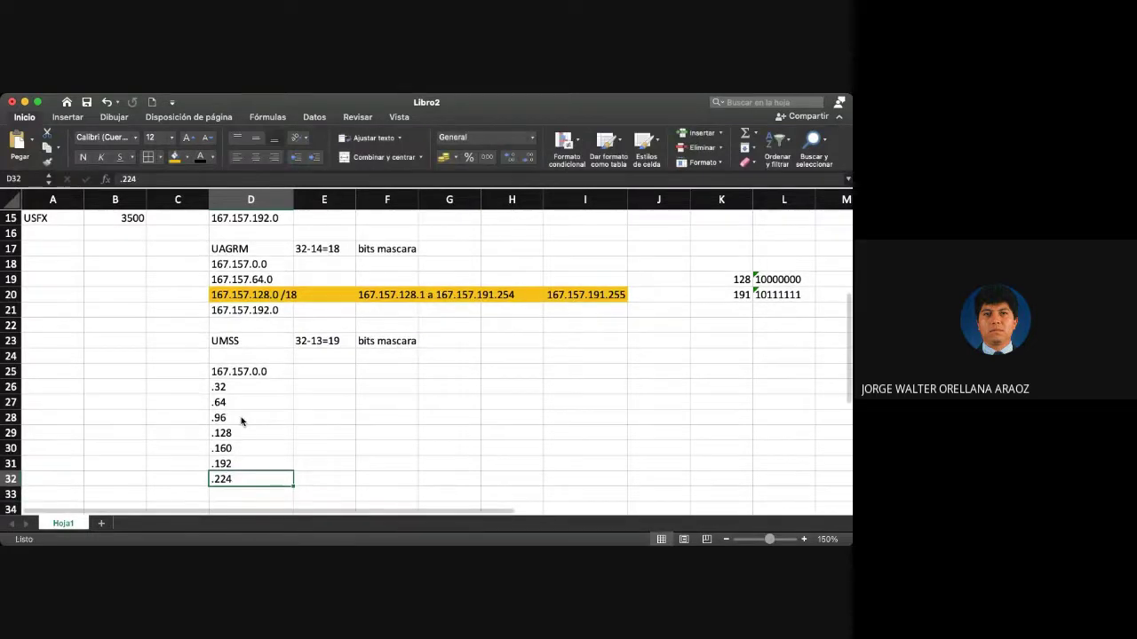
pyautogui.hotkey('shift', 'Up')
pyautogui.hotkey('shift', 'Up')
pyautogui.hotkey('shift', 'Up')
pyautogui.hotkey('shift', 'Up')
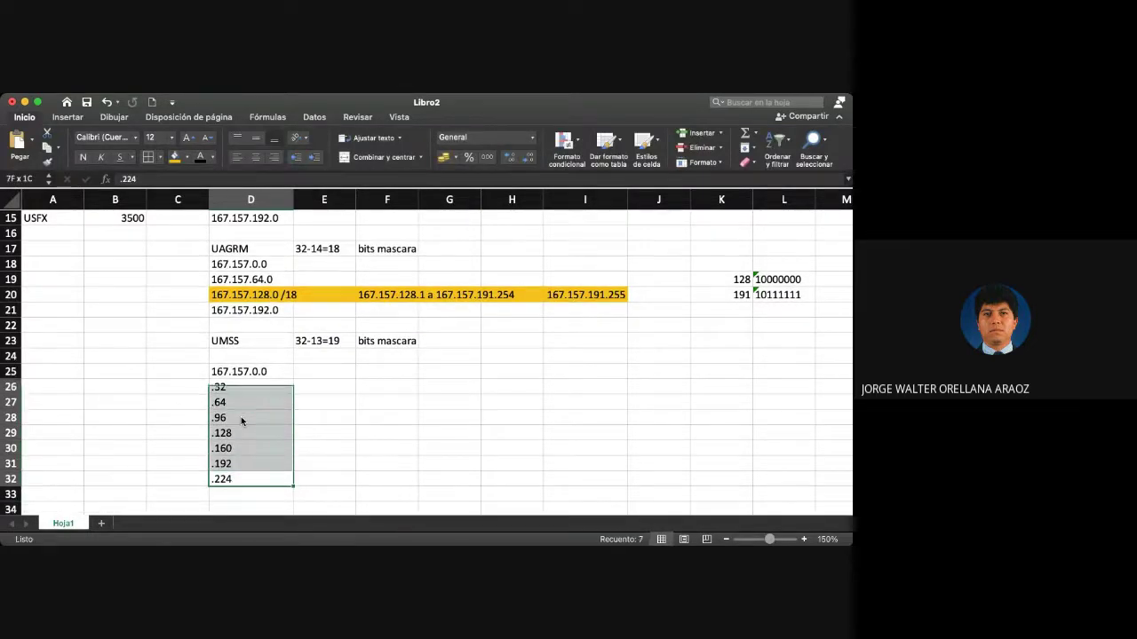
pyautogui.press('Down')
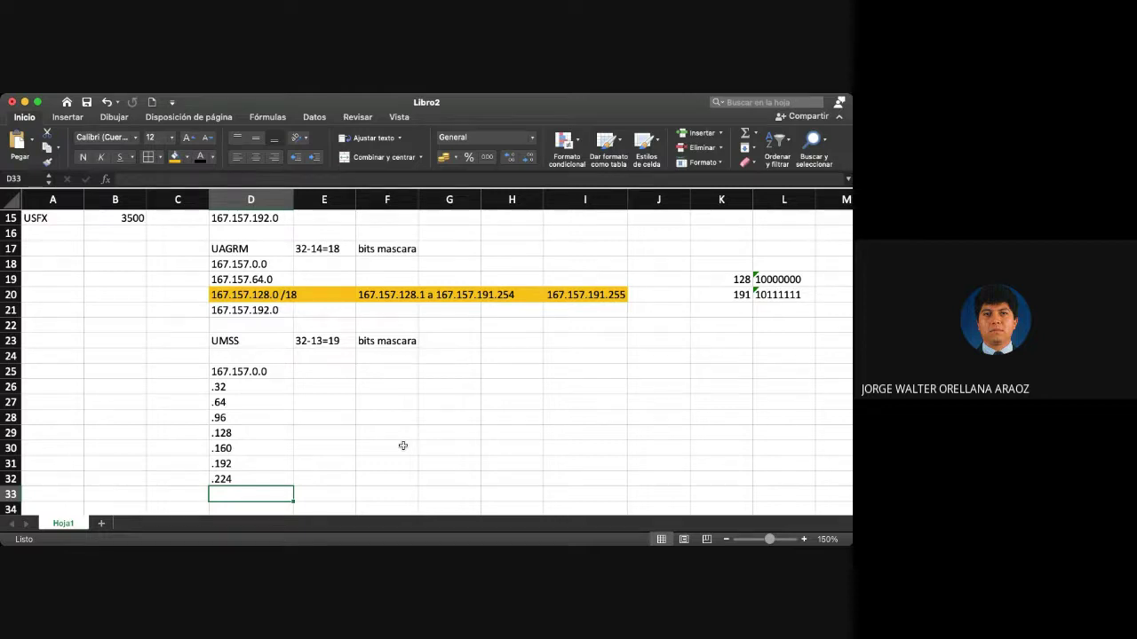
pyautogui.scroll(3, 403, 446)
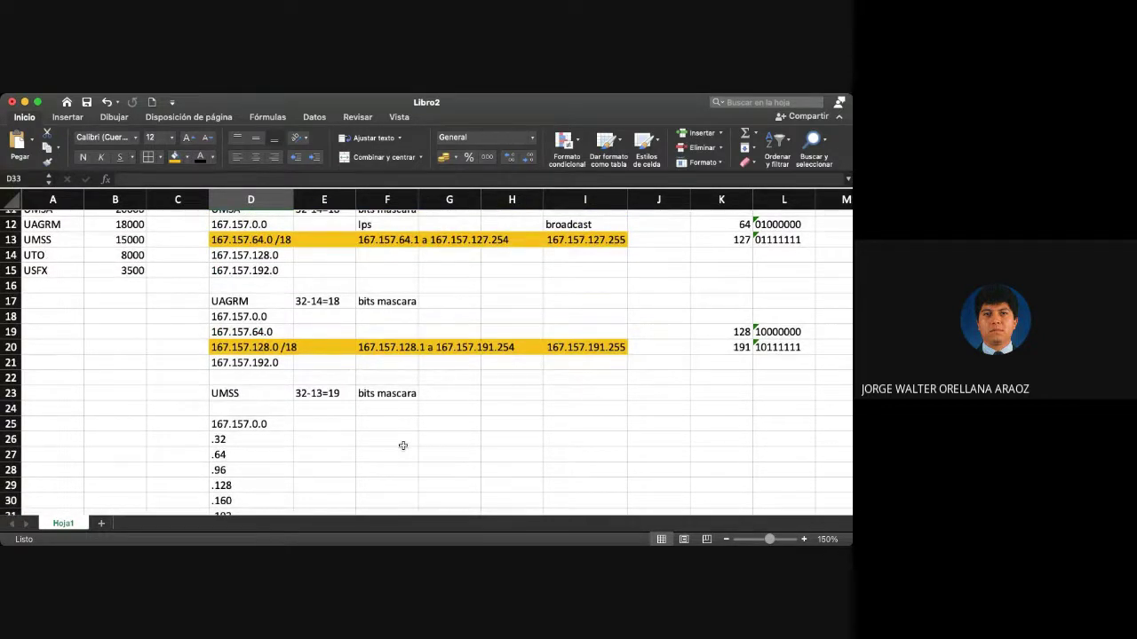
pyautogui.scroll(-2, 403, 446)
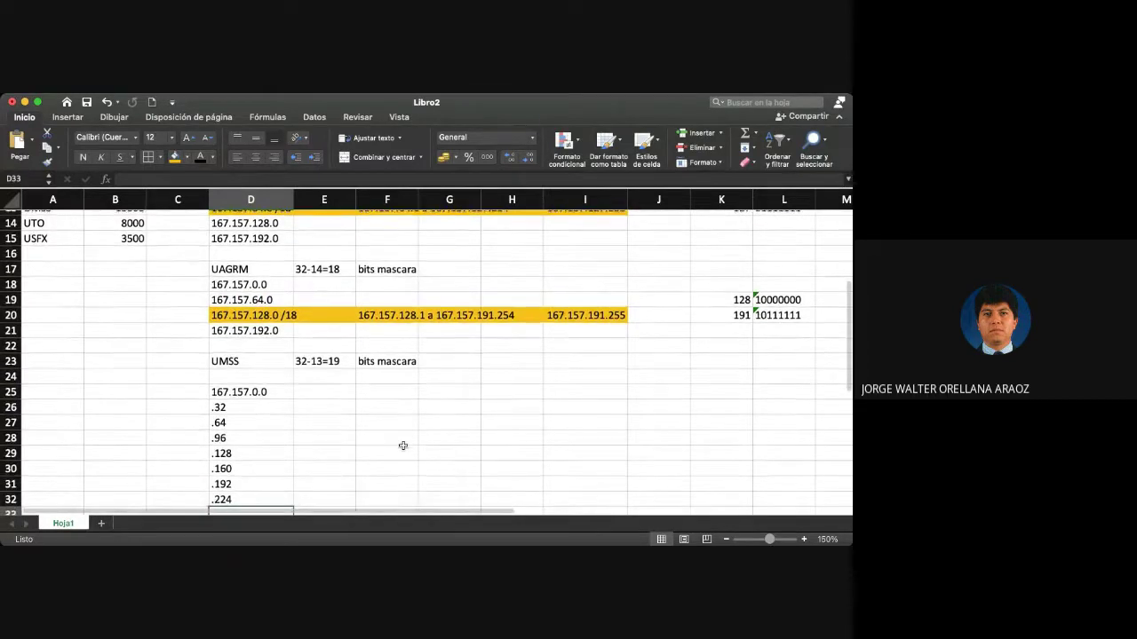
# Step: Fill D27:D30, the UMSS subnets .64 to .160, with red to mark them as taken
pyautogui.click(232, 420)
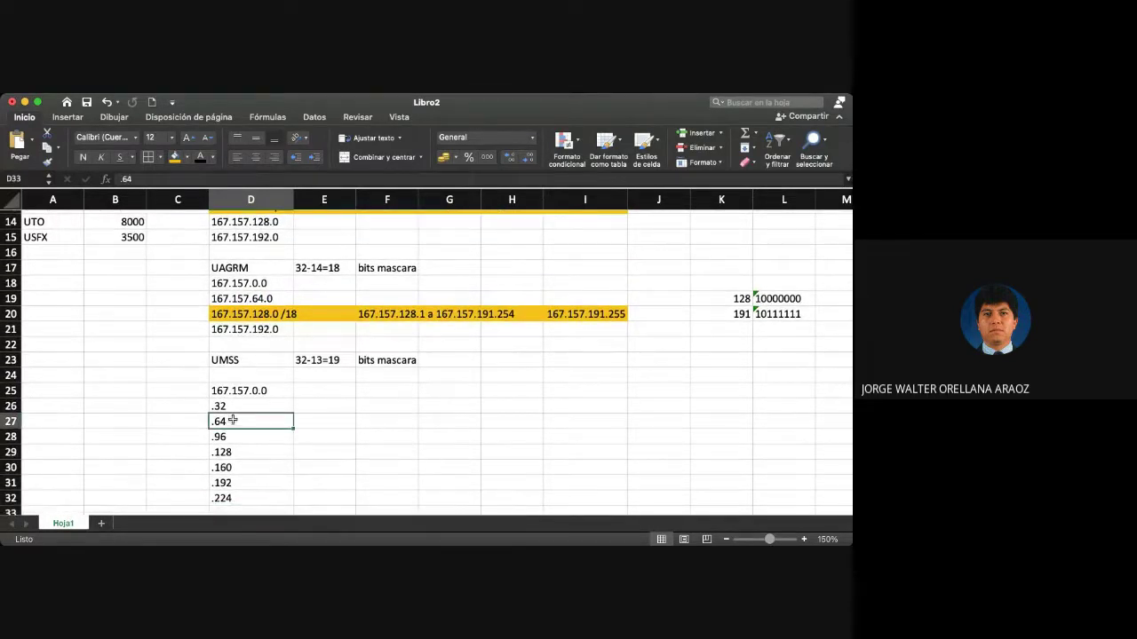
pyautogui.moveTo(232, 420); pyautogui.dragTo(233, 467)
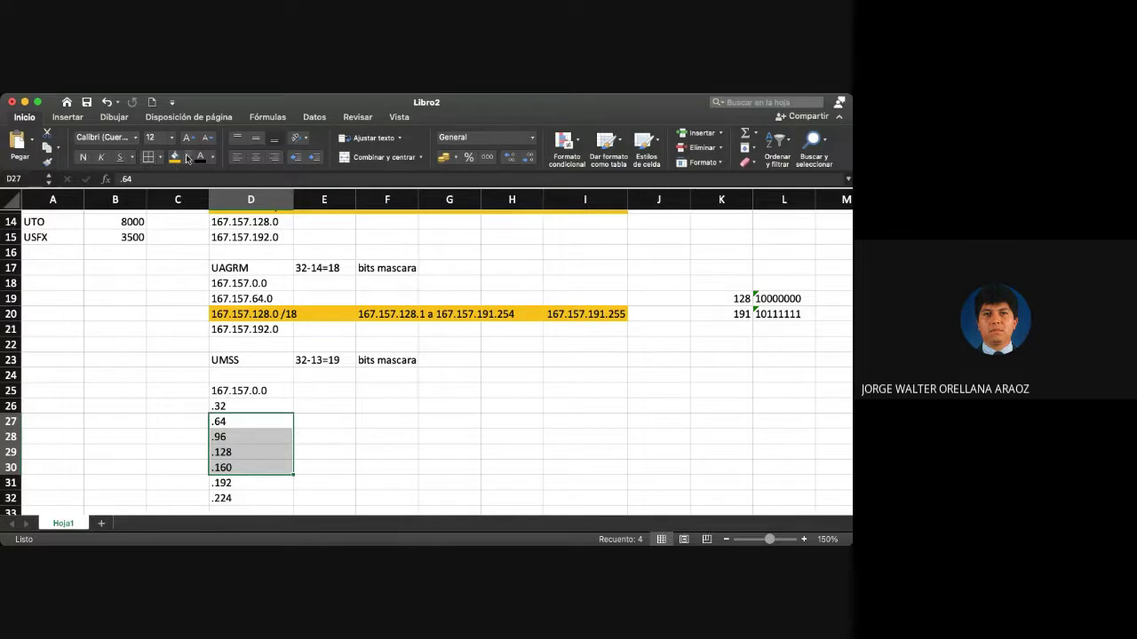
pyautogui.click(190, 295)
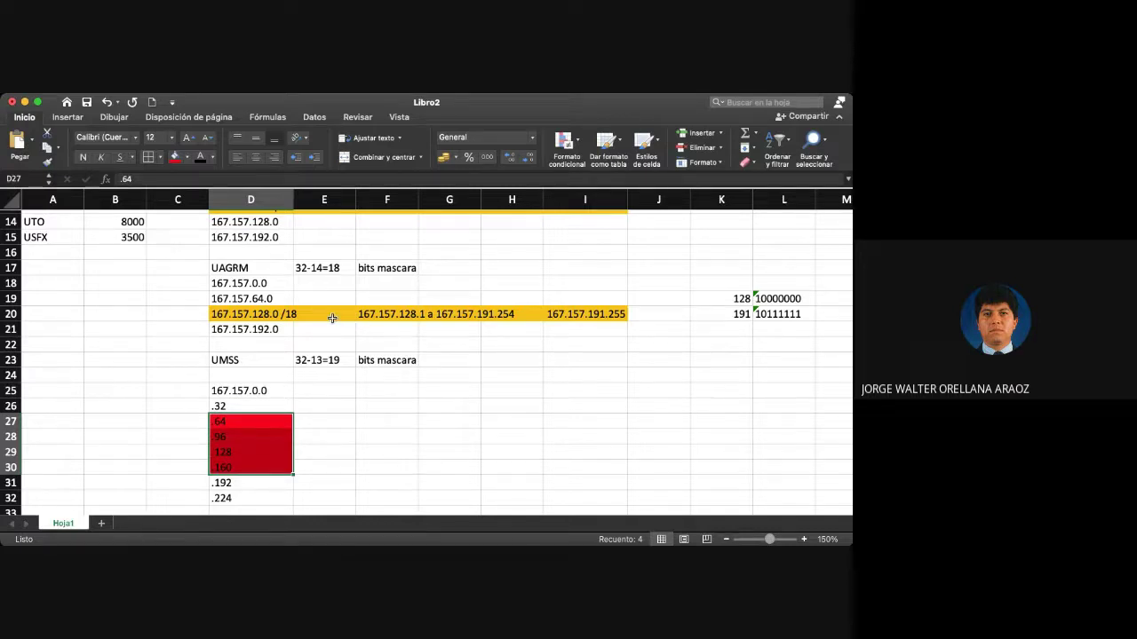
pyautogui.scroll(3, 332, 318)
pyautogui.scroll(-4, 330, 317)
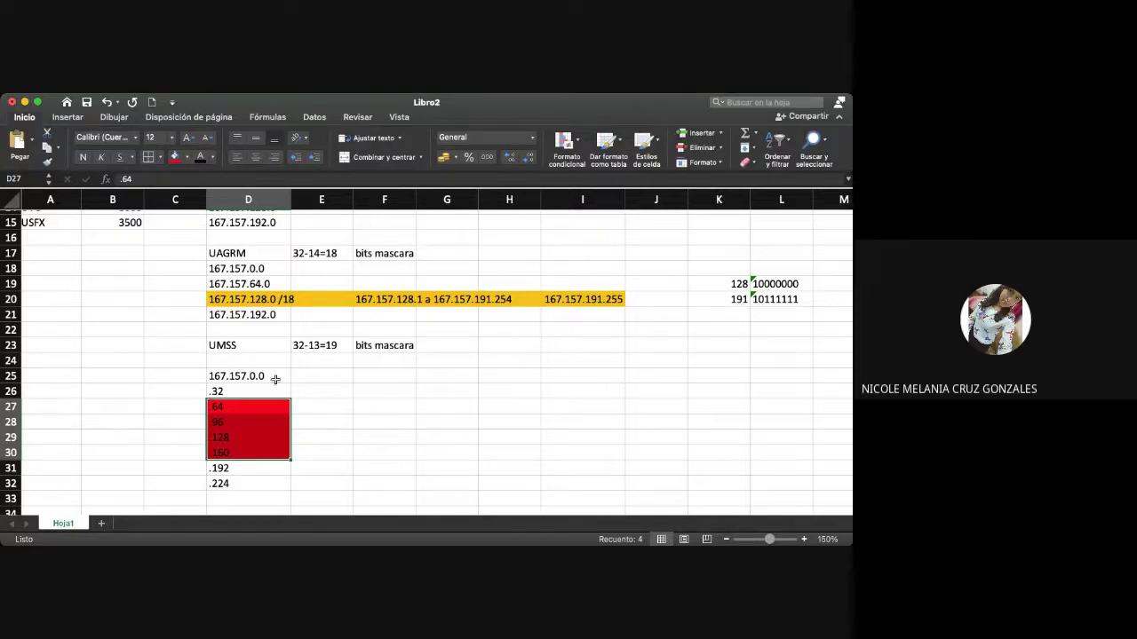
pyautogui.click(304, 389)
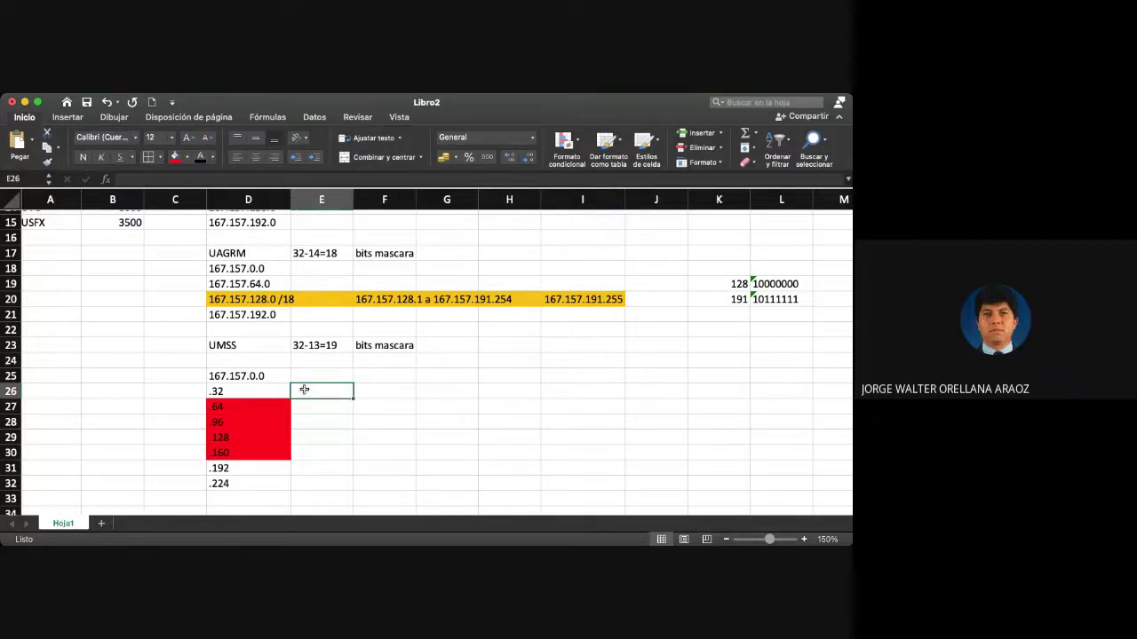
# Step: Review the unmarked UMSS subnets and start the host range for the .32 subnet in F26 with the prefix 167.157
pyautogui.click(236, 483)
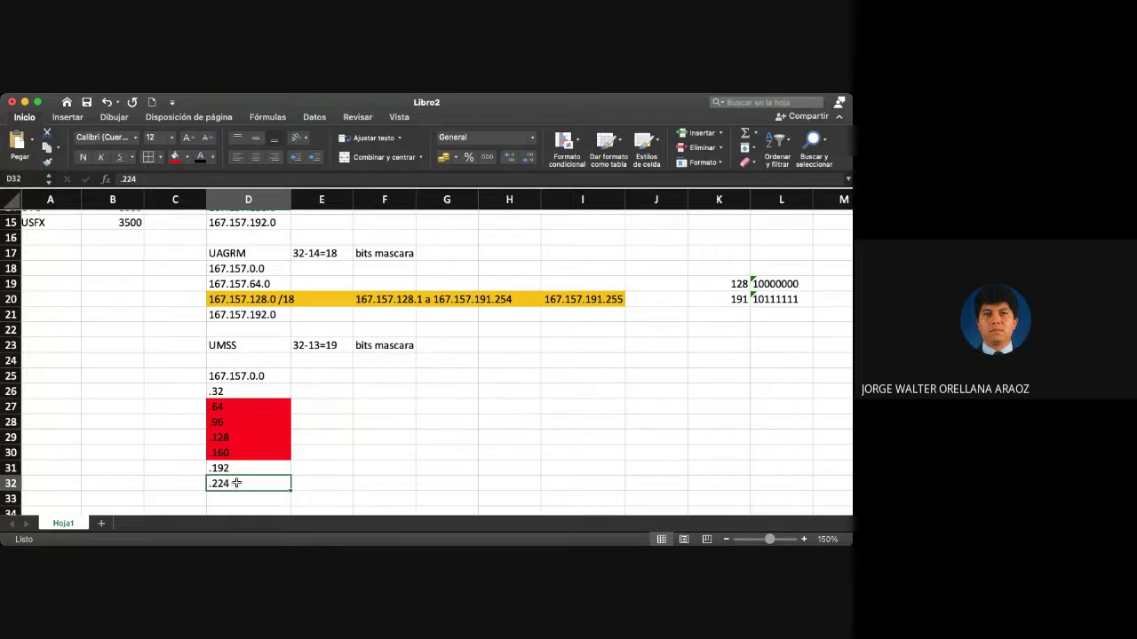
pyautogui.click(254, 375)
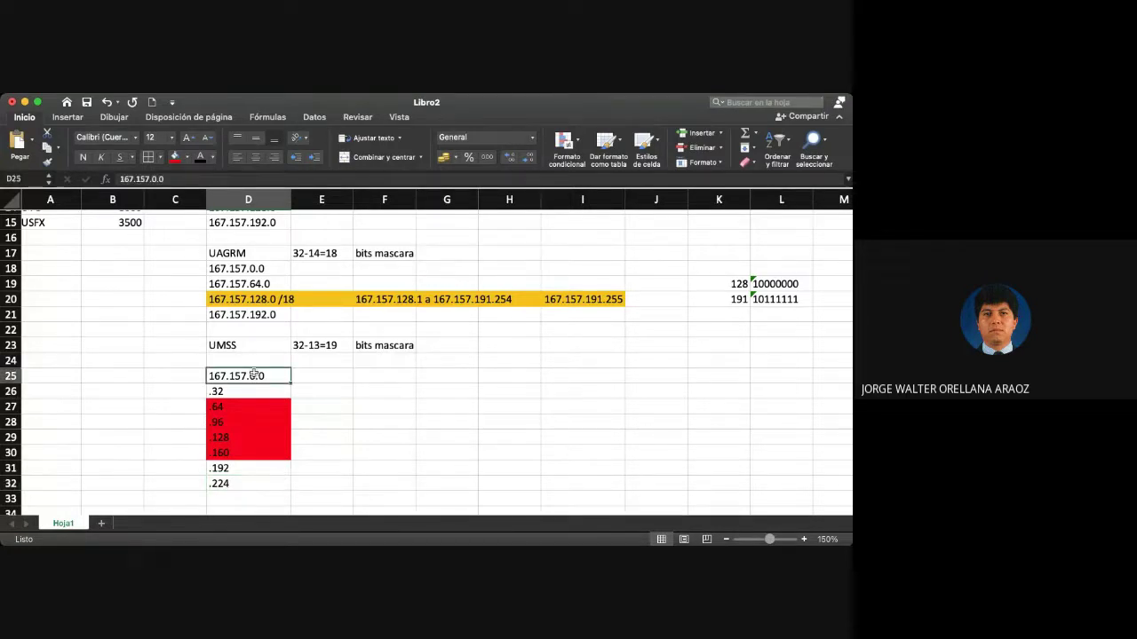
pyautogui.click(310, 390)
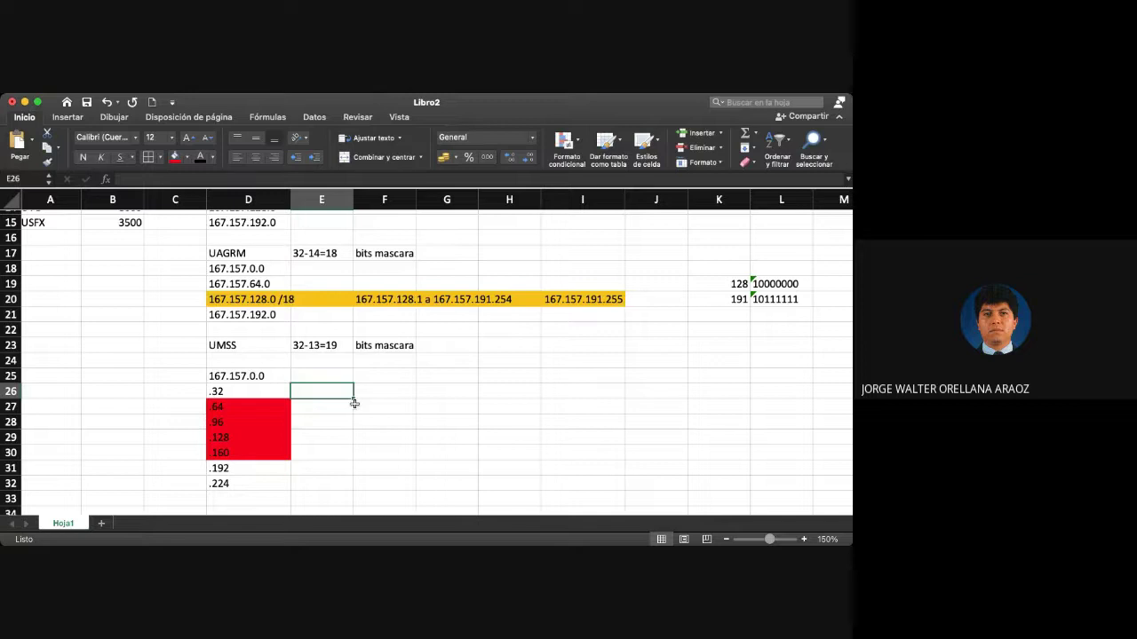
pyautogui.press('Right')
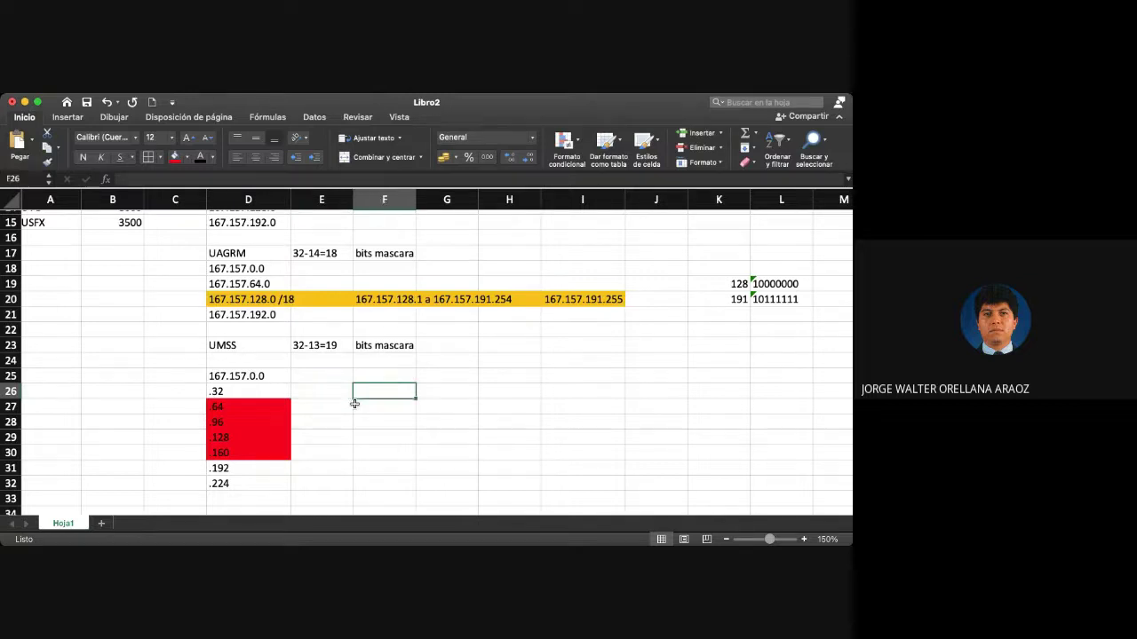
pyautogui.write('167')
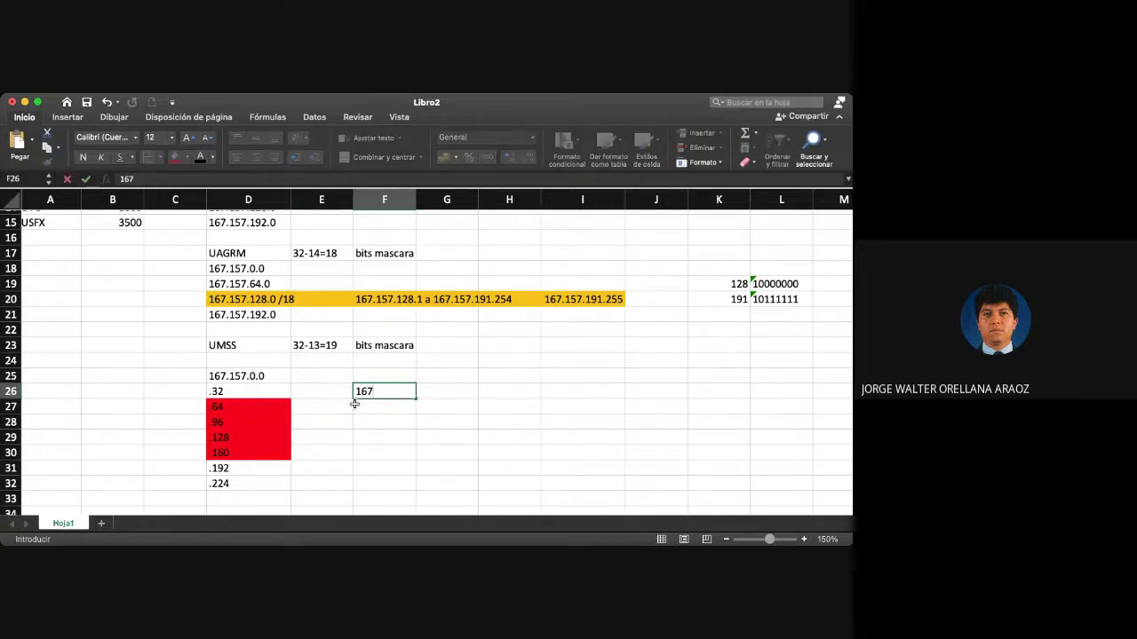
pyautogui.write('.15')
# Step: Replace the abbreviated .32 entry in D26 with the full UMSS network address and mask, 167.157.32.0 /19
pyautogui.press('Left')
pyautogui.press('Left')
pyautogui.press('Left')
pyautogui.press('Right')
pyautogui.write('1')
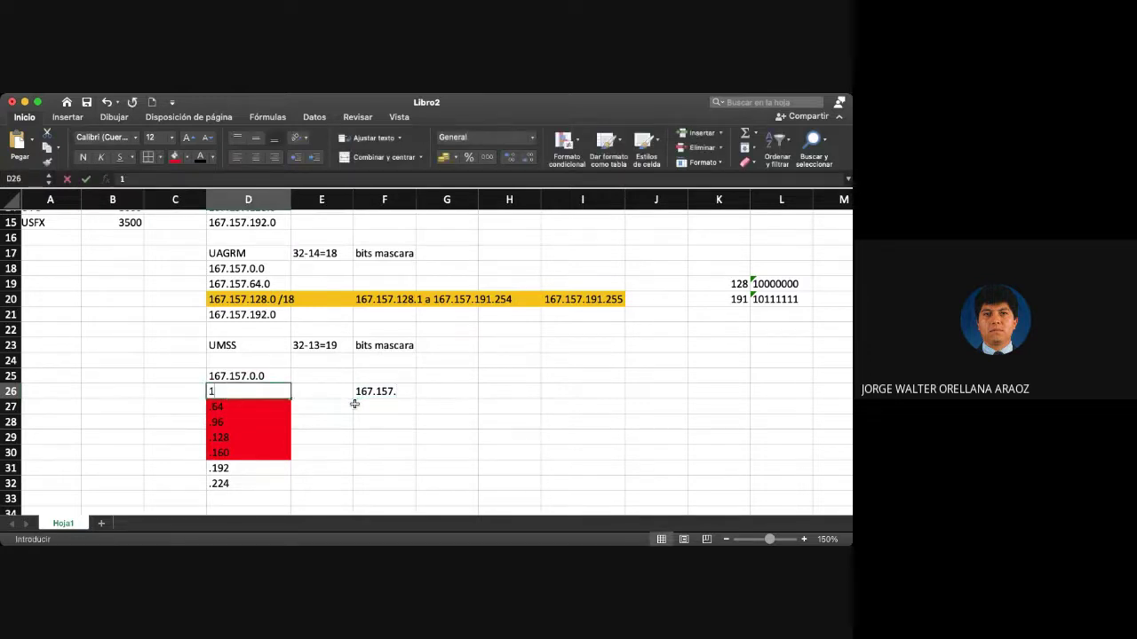
pyautogui.write('67.157')
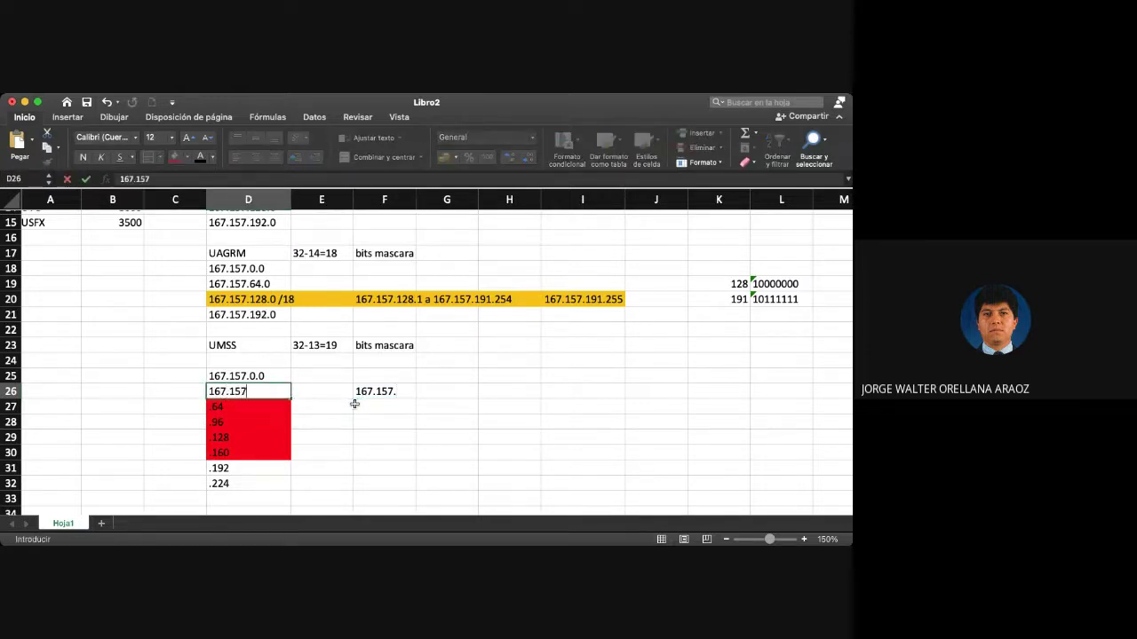
pyautogui.write('.32.0 /19')
pyautogui.press('Return')
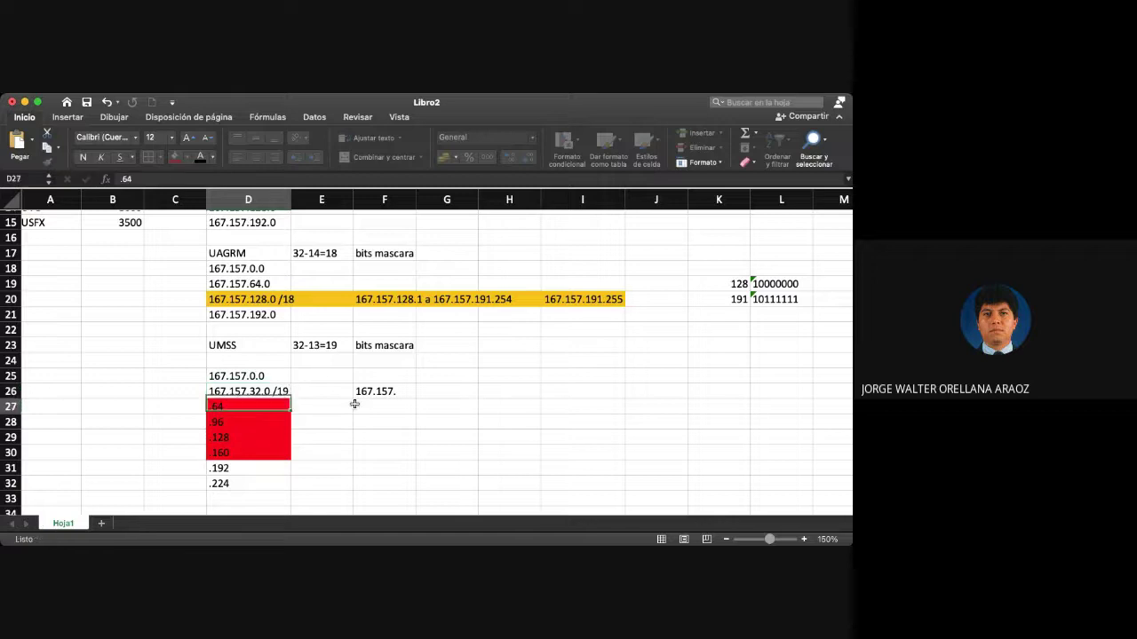
# Step: Complete the UMSS address range in F26 so it reads 167.157.32.1 a 167.157.63.254
pyautogui.press('Up')
pyautogui.press('Right')
pyautogui.press('Right')
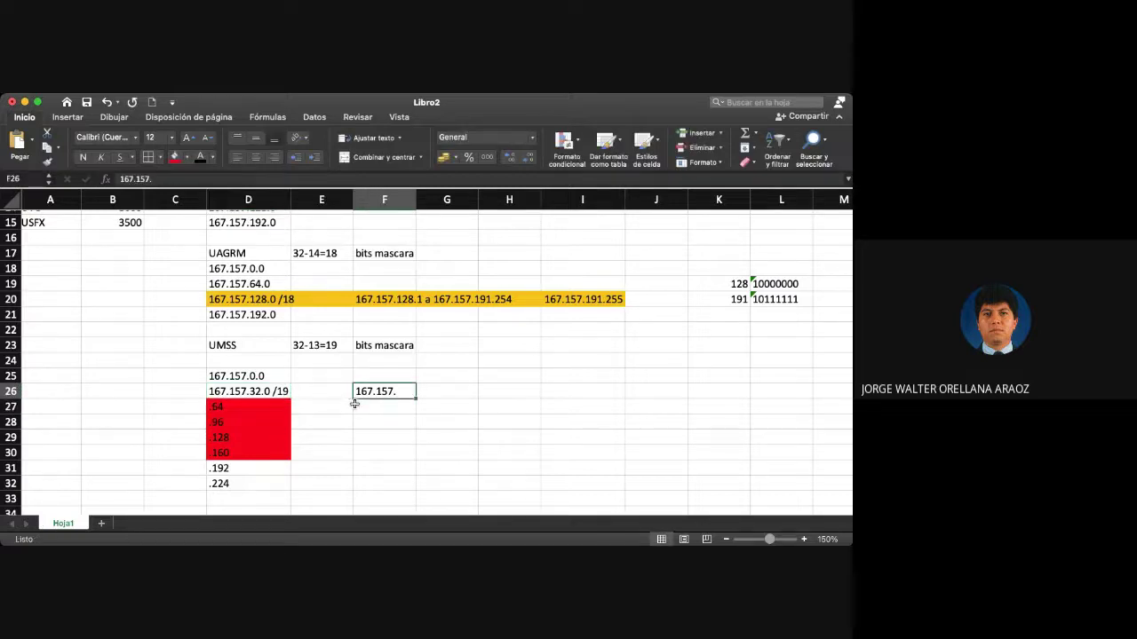
pyautogui.click(176, 180)
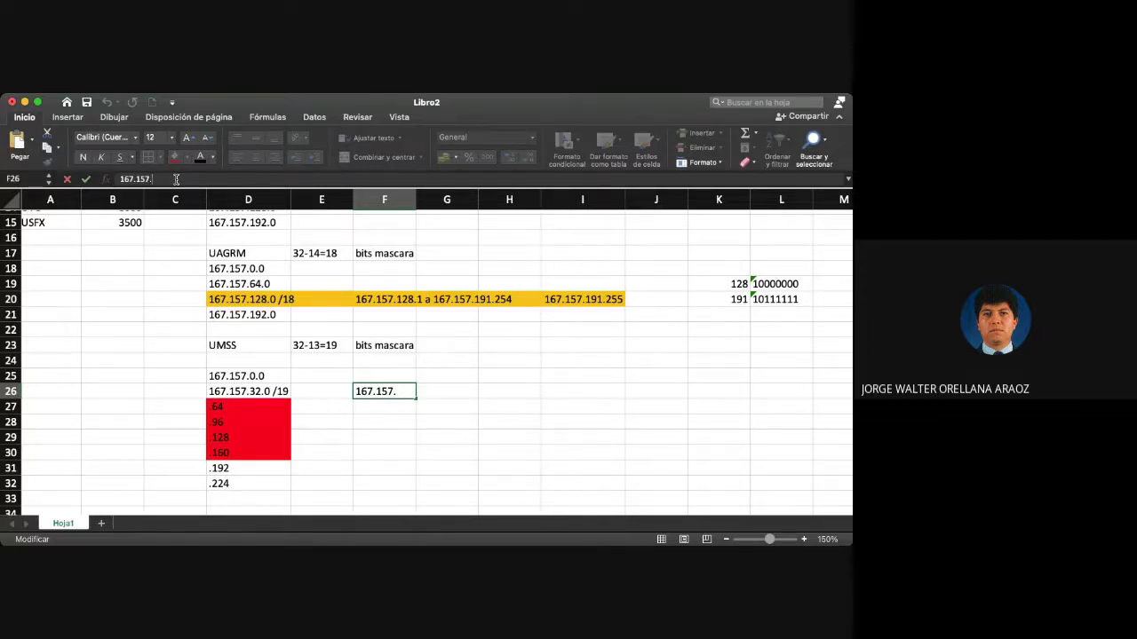
pyautogui.write('32')
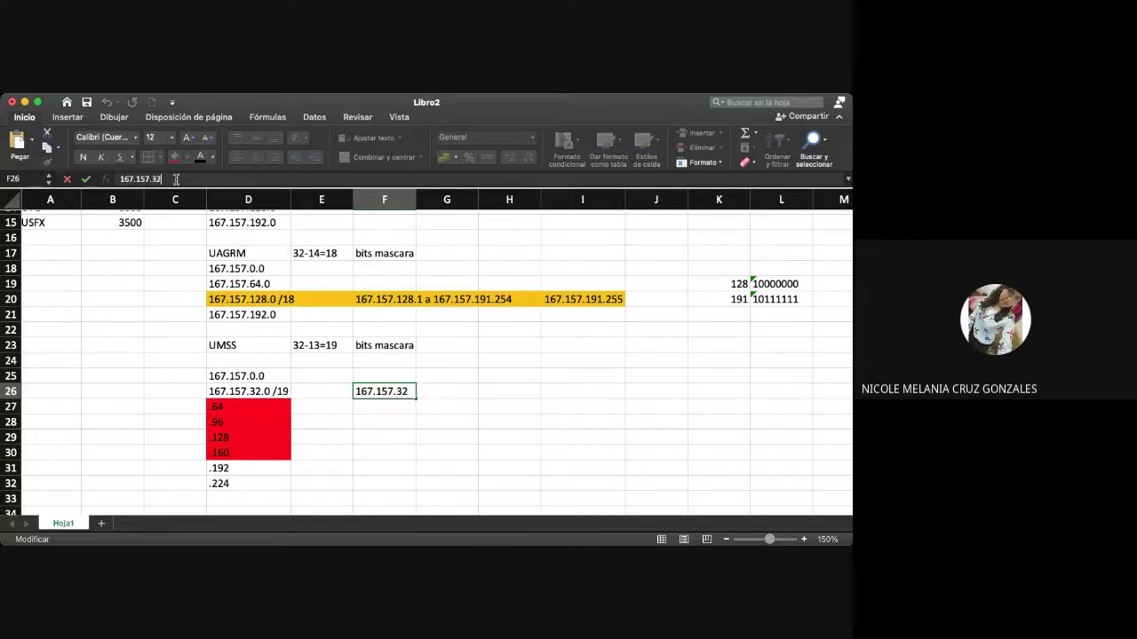
pyautogui.write('.1 a')
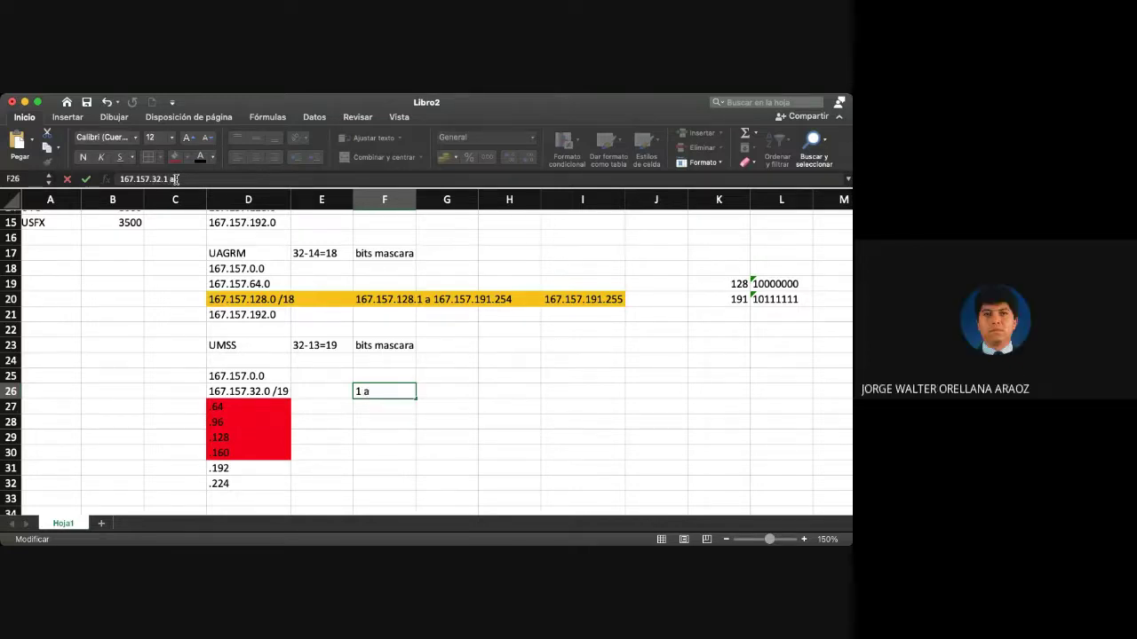
pyautogui.write(' 167.157')
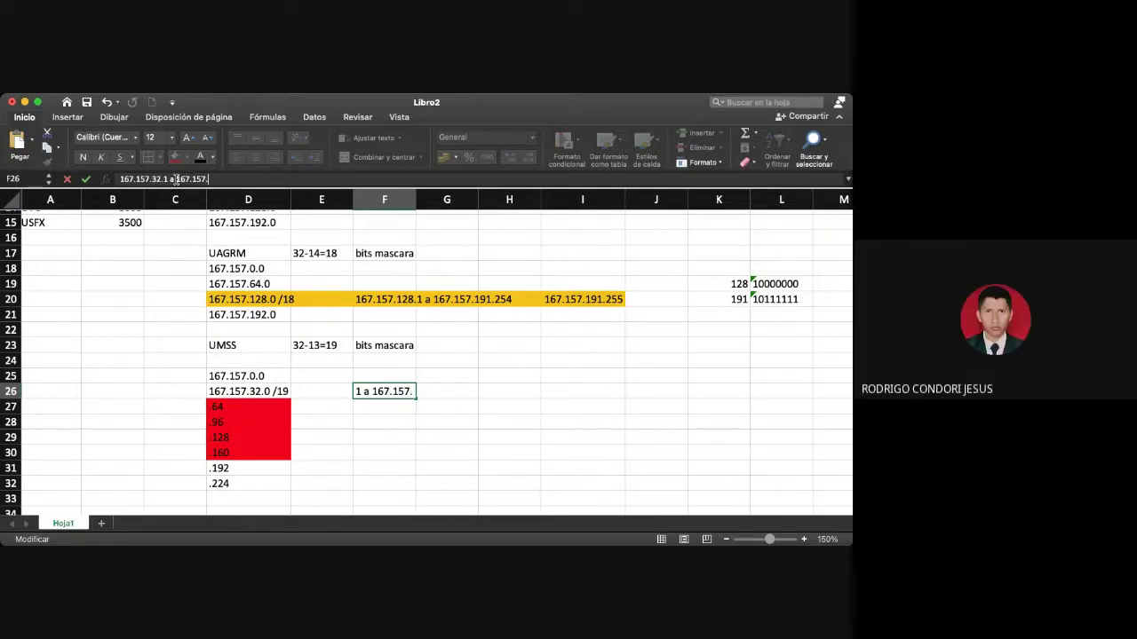
pyautogui.write('.63.254')
pyautogui.press('Tab')
# Step: Enter the UMSS broadcast address 167.157.63.255 in I26
pyautogui.press('Tab')
pyautogui.press('Tab')
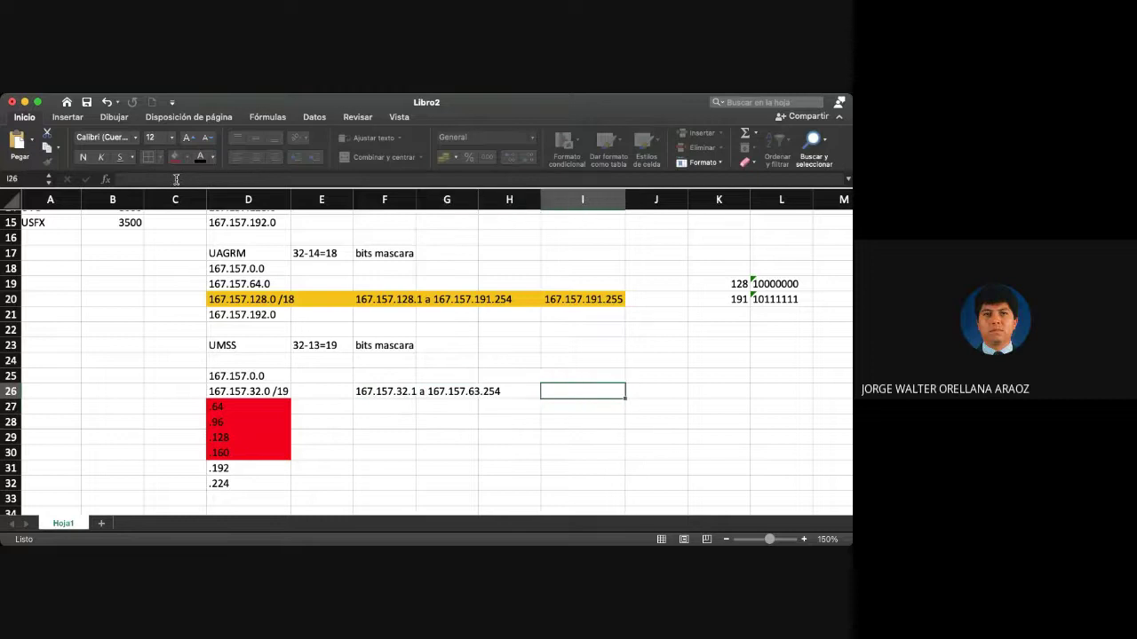
pyautogui.write('167.157.')
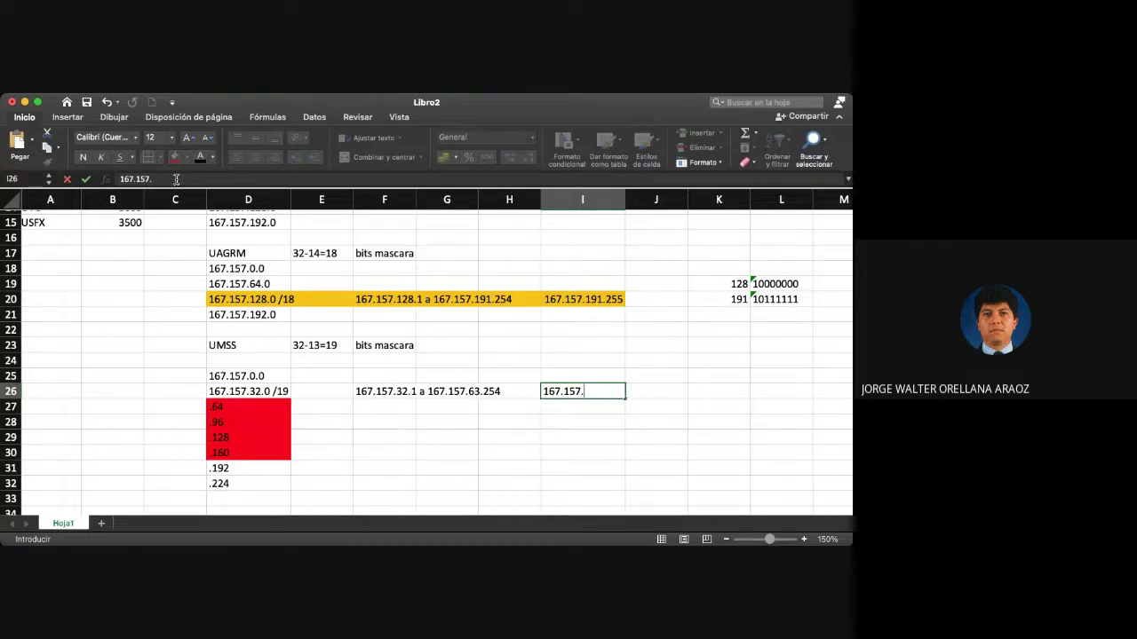
pyautogui.write('63')
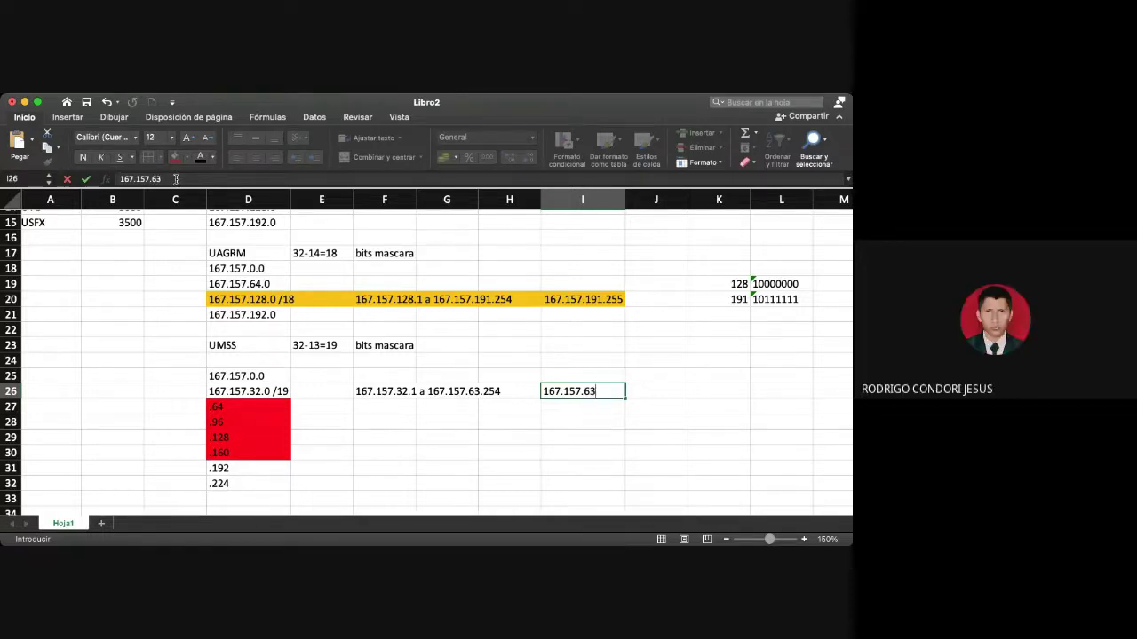
pyautogui.write('.255')
pyautogui.press('Tab')
# Step: Fill the UMSS subnet row D26:I26 with light blue
pyautogui.press('Left')
pyautogui.hotkey('shift', 'Left')
pyautogui.hotkey('shift', 'Left')
pyautogui.hotkey('shift', 'Left')
pyautogui.hotkey('shift', 'Left')
pyautogui.hotkey('shift', 'Left')
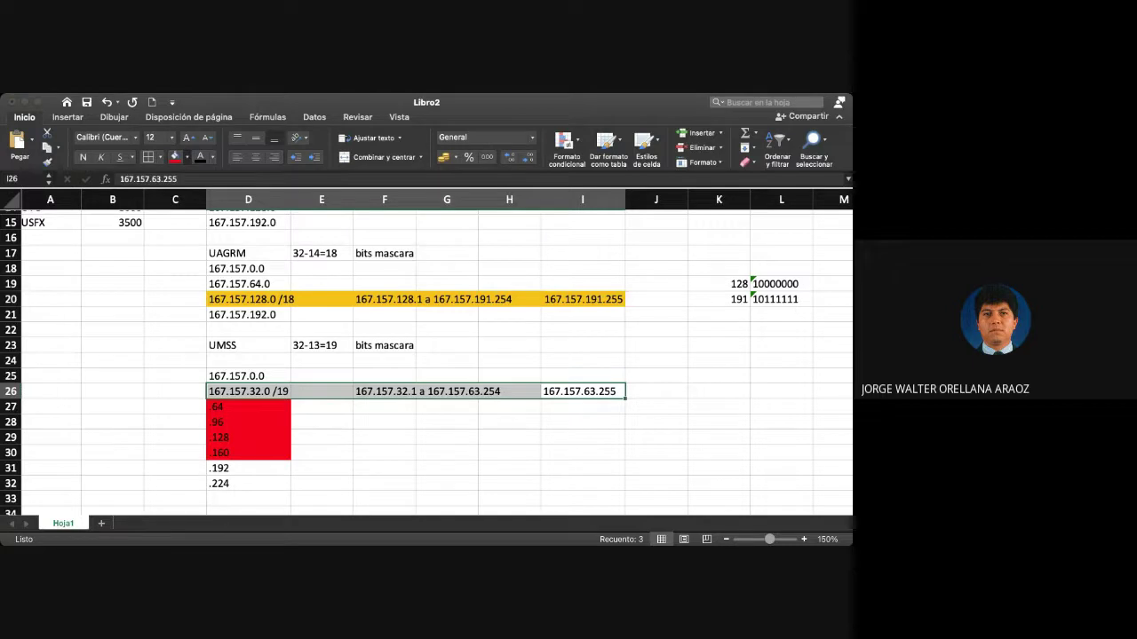
pyautogui.click(186, 156)
# Step: Change the fill of the UAGRM subnet row D20:I20 to green
pyautogui.moveTo(219, 298); pyautogui.dragTo(582, 301)
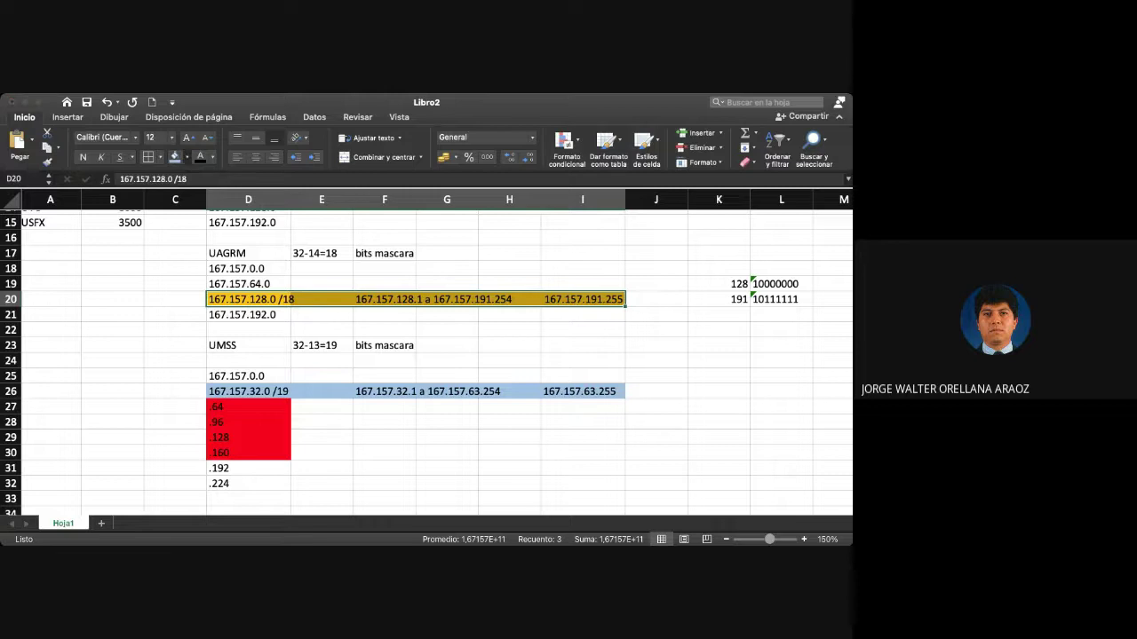
pyautogui.click(190, 338)
pyautogui.scroll(3, 142, 353)
pyautogui.scroll(-2, 142, 352)
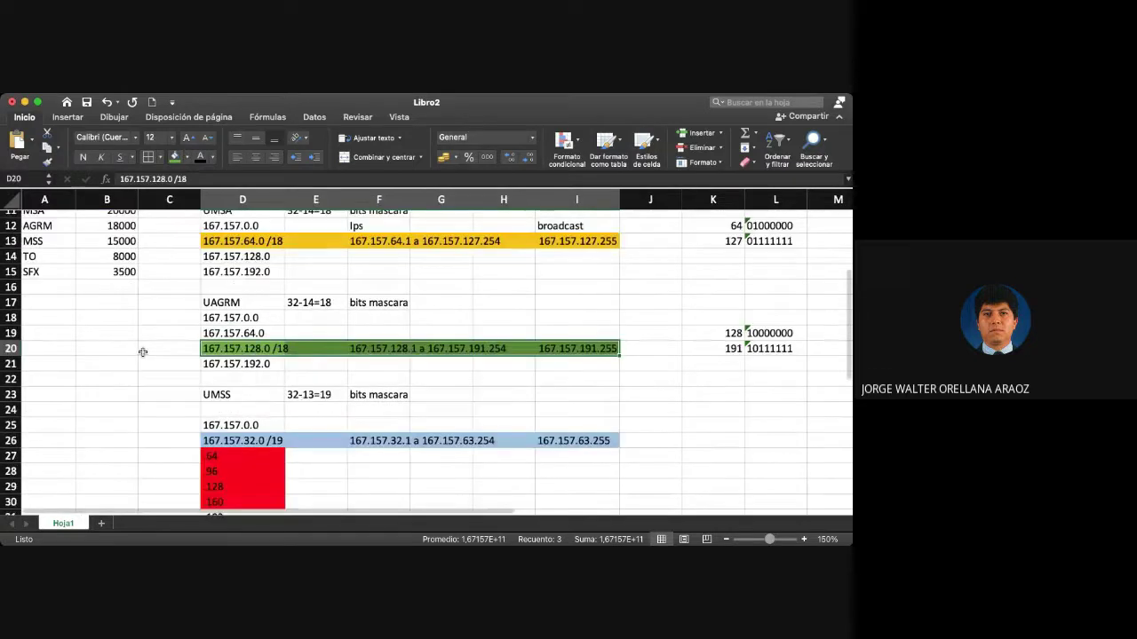
# Step: Add the heading UTO in D34, below the UMSS subnet list
pyautogui.scroll(-4, 142, 353)
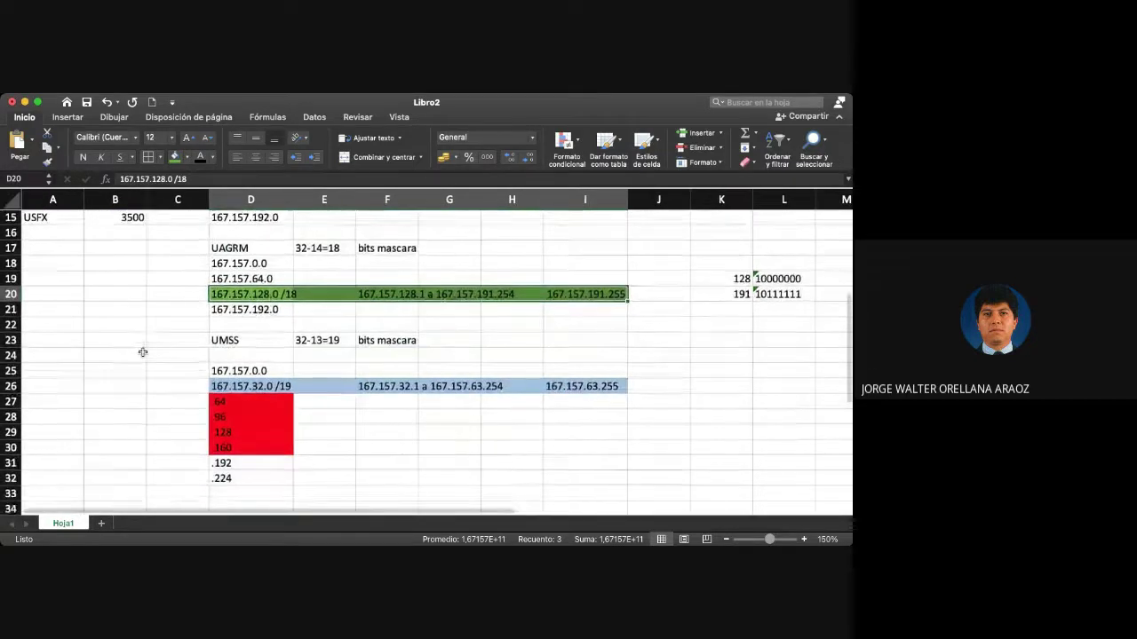
pyautogui.scroll(-7, 142, 352)
pyautogui.click(229, 400)
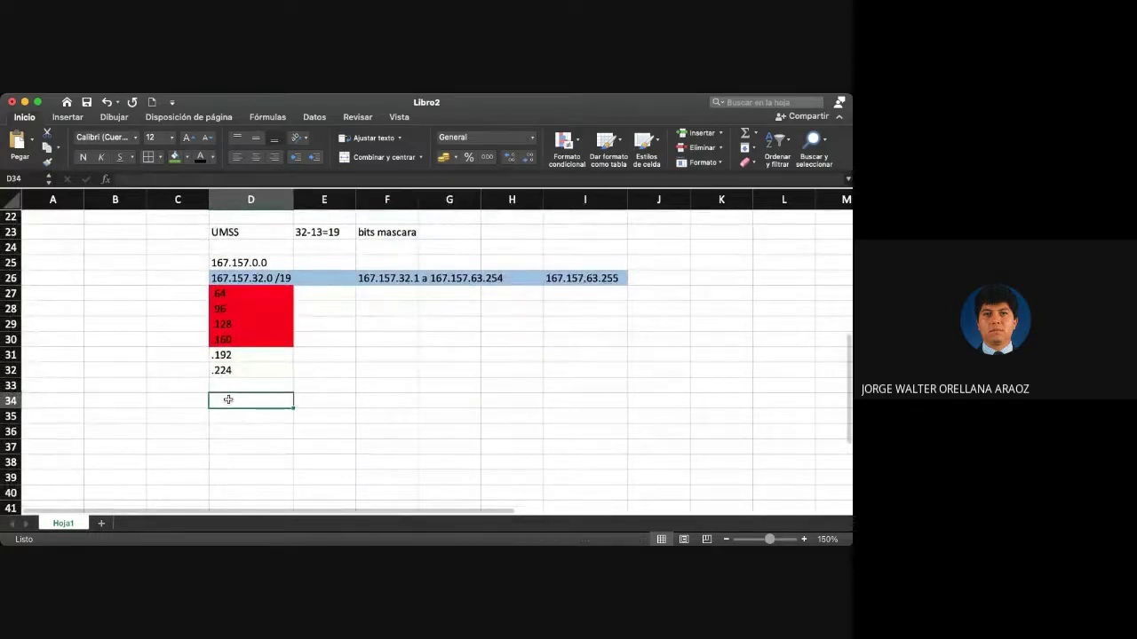
pyautogui.write('UTO')
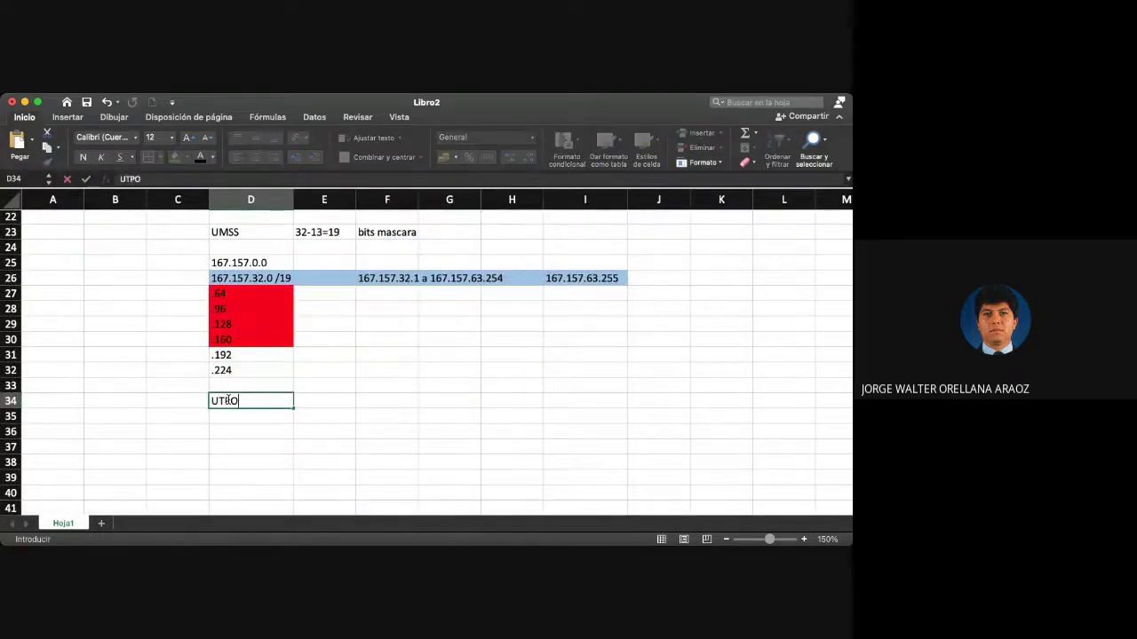
pyautogui.press('BackSpace')
pyautogui.write('B')
pyautogui.press('Return')
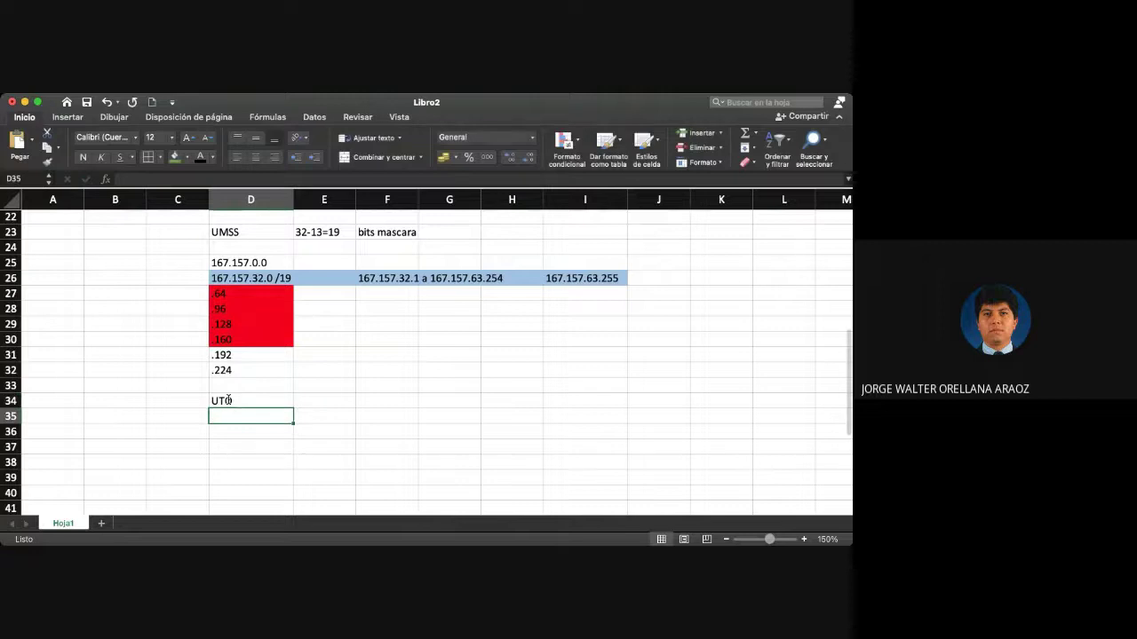
# Step: Compare UTO's host requirement with the 2^13 hosts column D1:D5 of the CIDR table
pyautogui.scroll(19, 213, 400)
pyautogui.scroll(1, 213, 401)
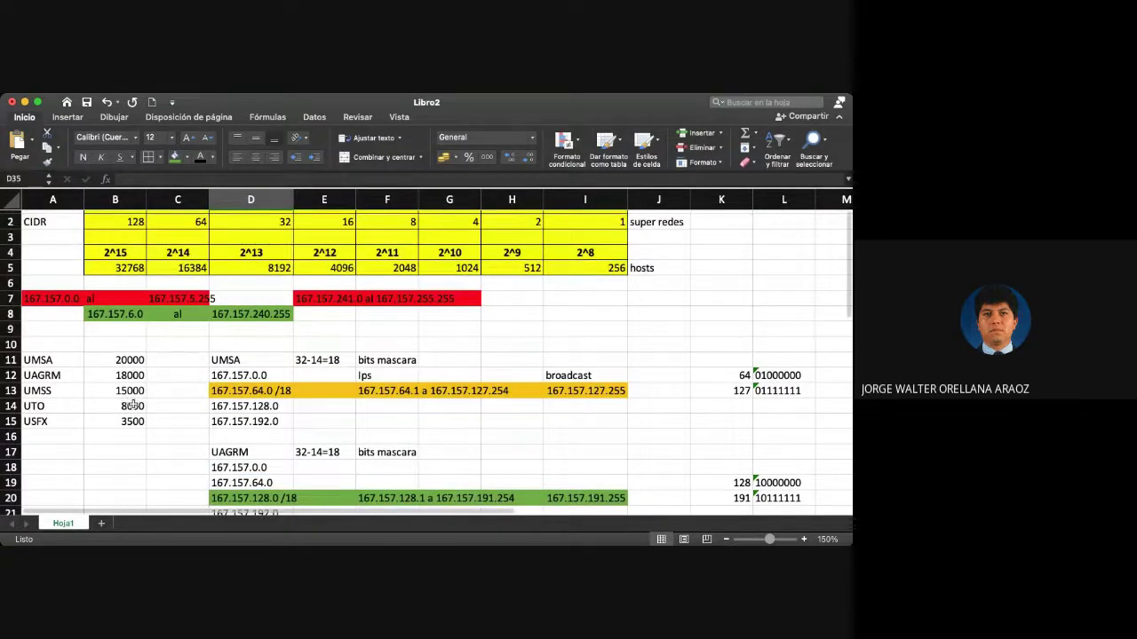
pyautogui.moveTo(269, 268); pyautogui.dragTo(267, 222)
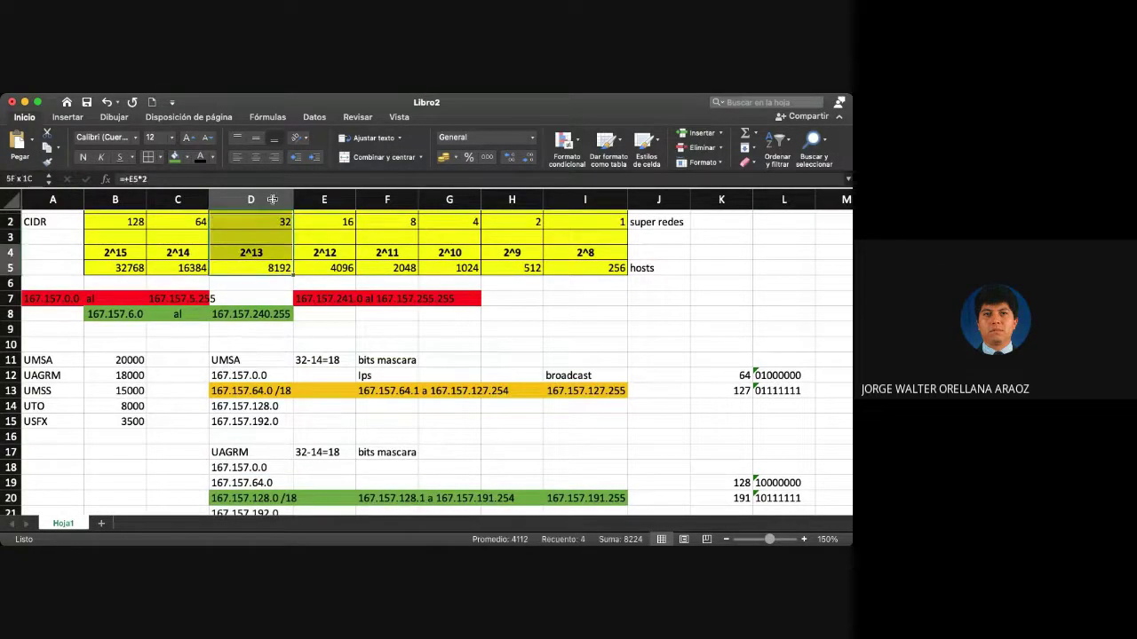
pyautogui.scroll(-9, 311, 449)
pyautogui.scroll(-8, 311, 448)
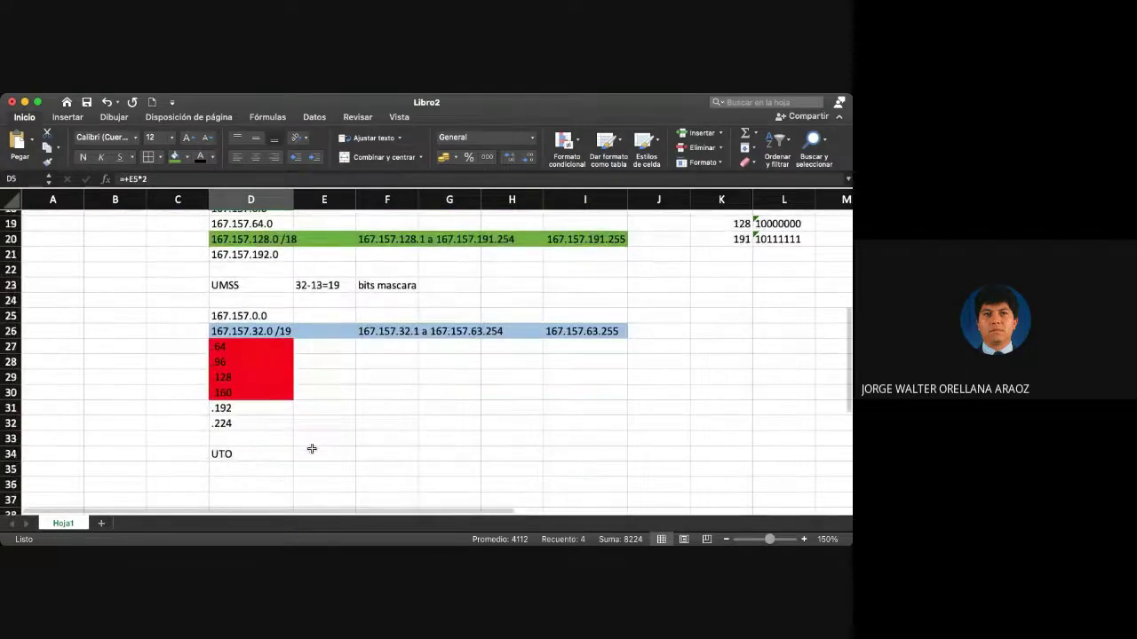
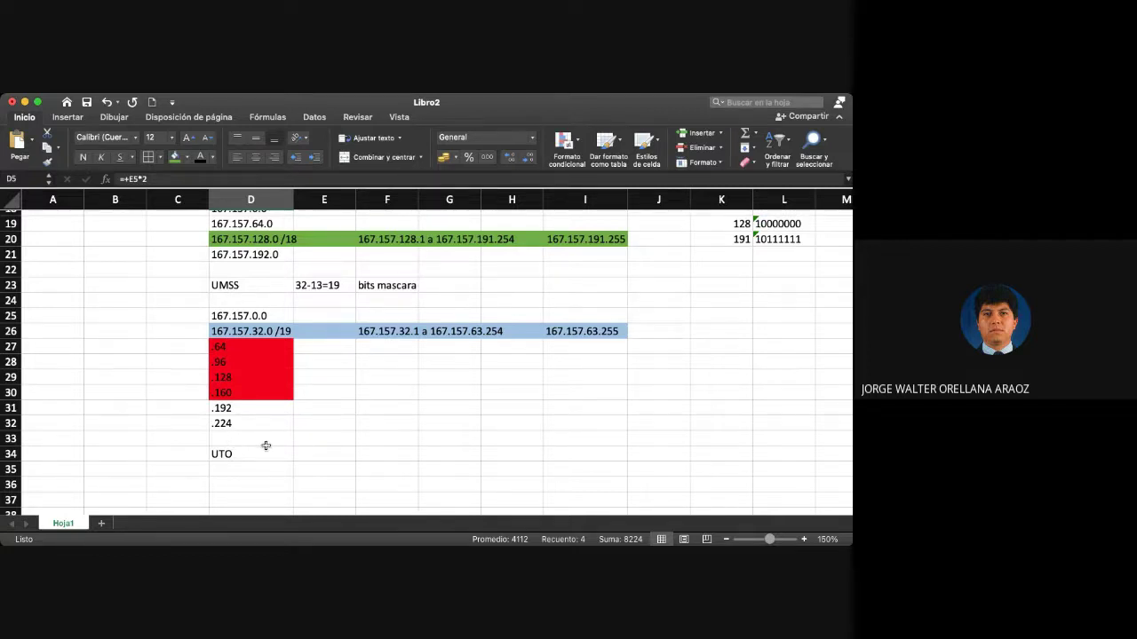
pyautogui.scroll(10, 266, 445)
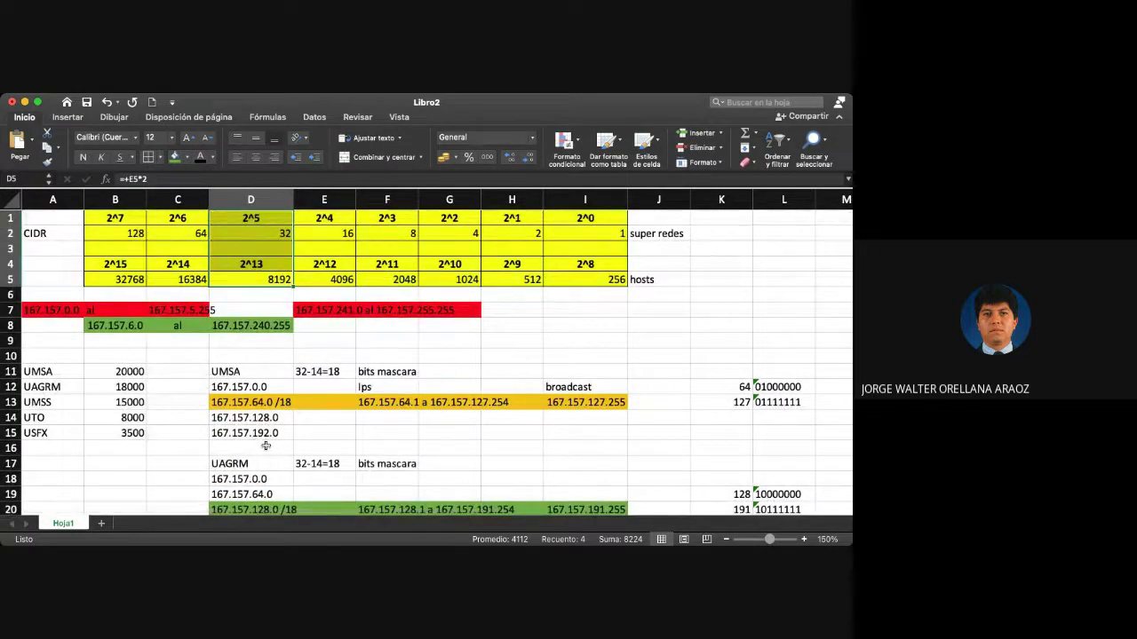
# Step: Enter the UMSS third-octet limits 32 and 63 in K27 and K28
pyautogui.scroll(-6, 265, 445)
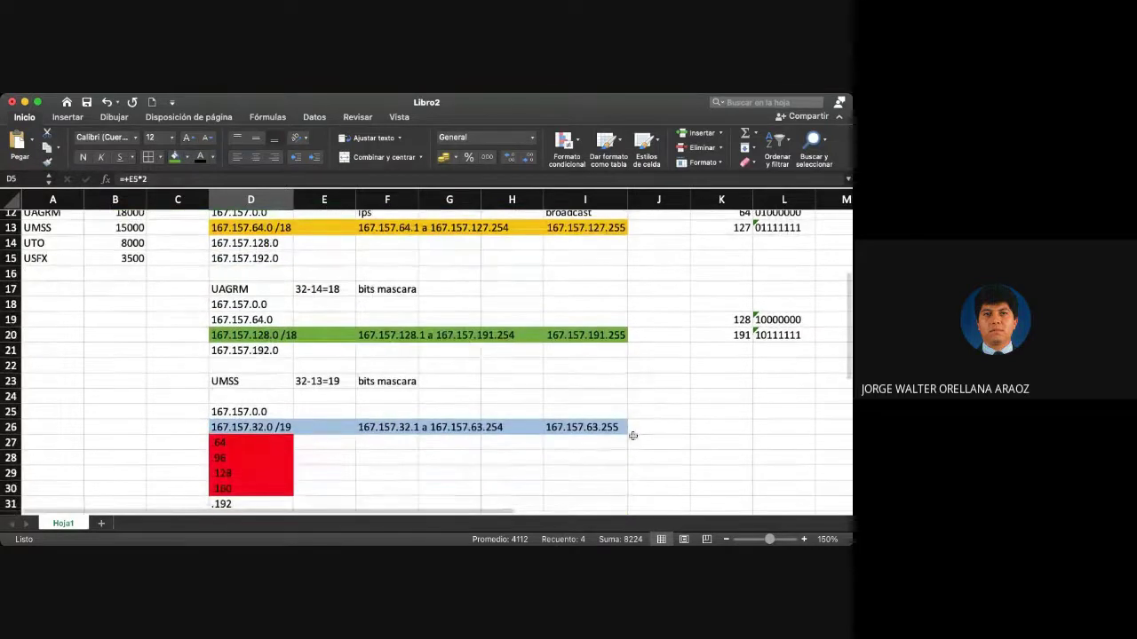
pyautogui.click(730, 439)
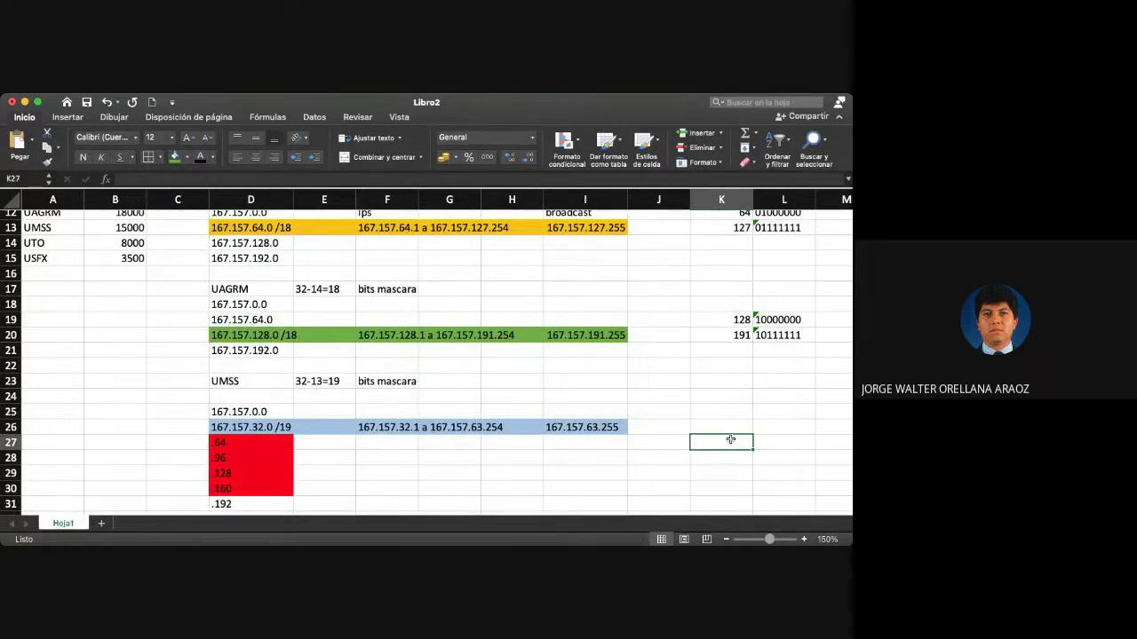
pyautogui.write('32')
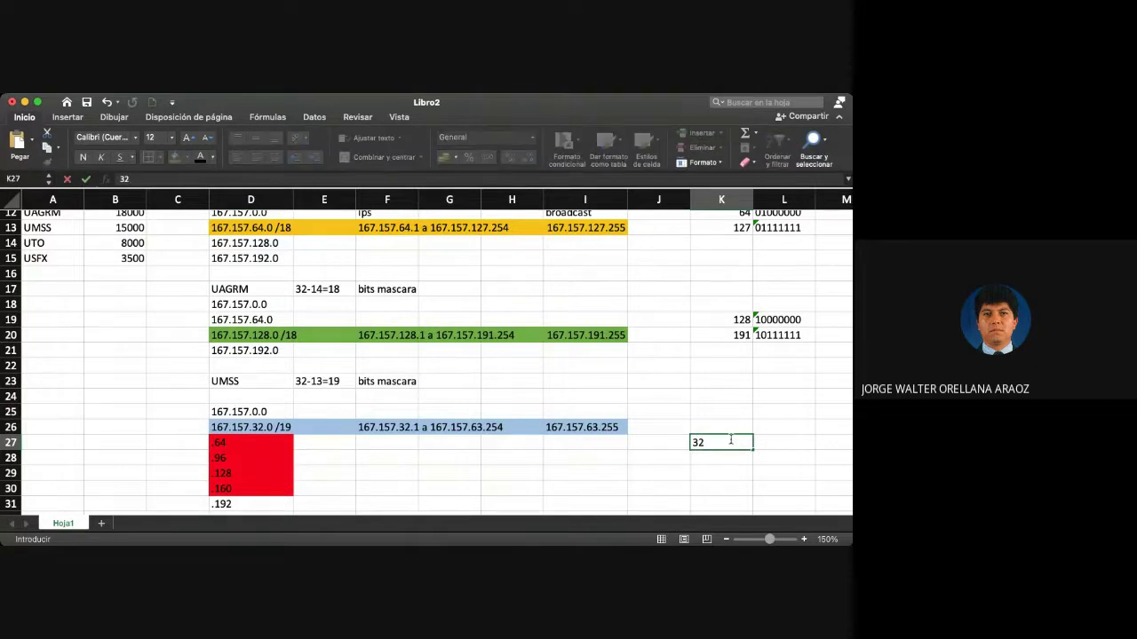
pyautogui.press('Return')
pyautogui.write('63')
pyautogui.press('Tab')
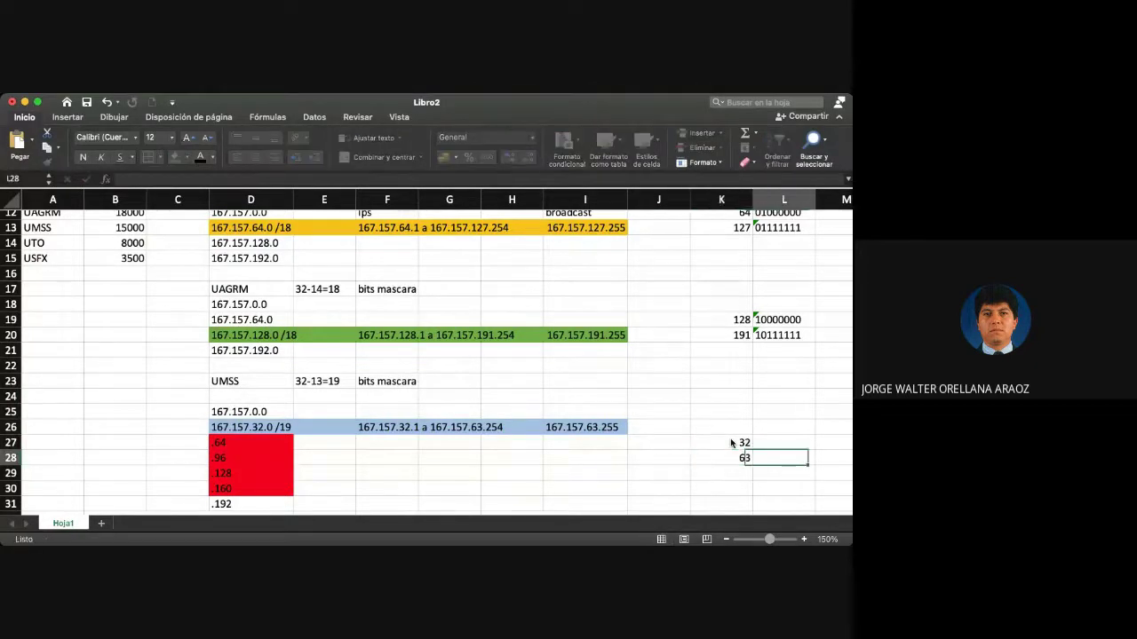
# Step: Enter the binary equivalents as text: 00100000 in L27 and 00111111 in L28
pyautogui.press('Up')
pyautogui.write("'")
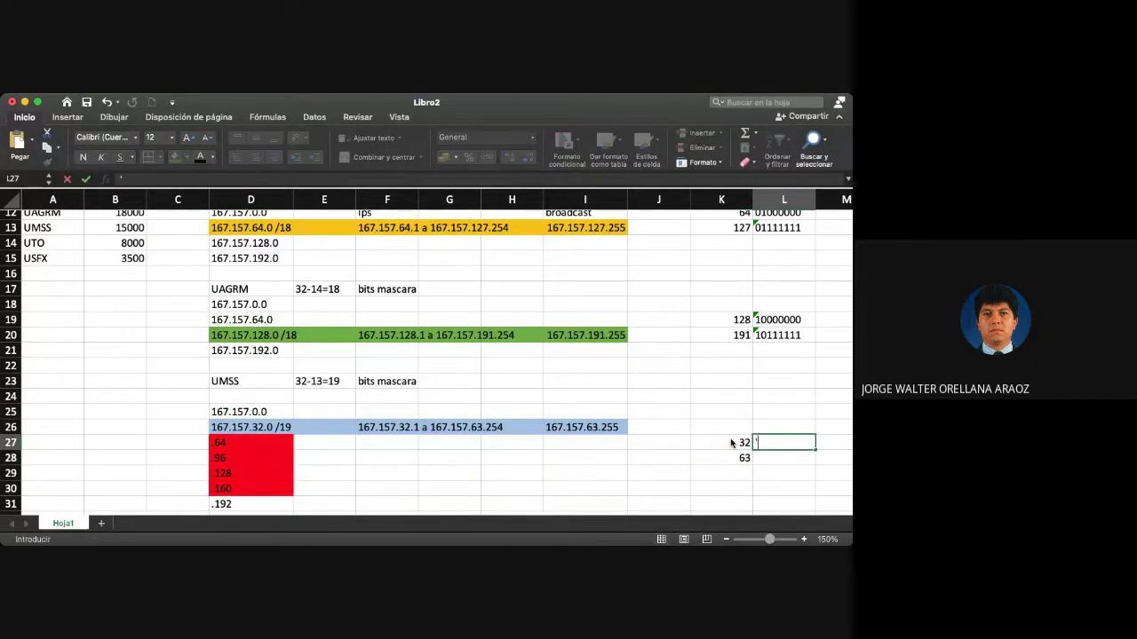
pyautogui.write('00100000')
pyautogui.press('Return')
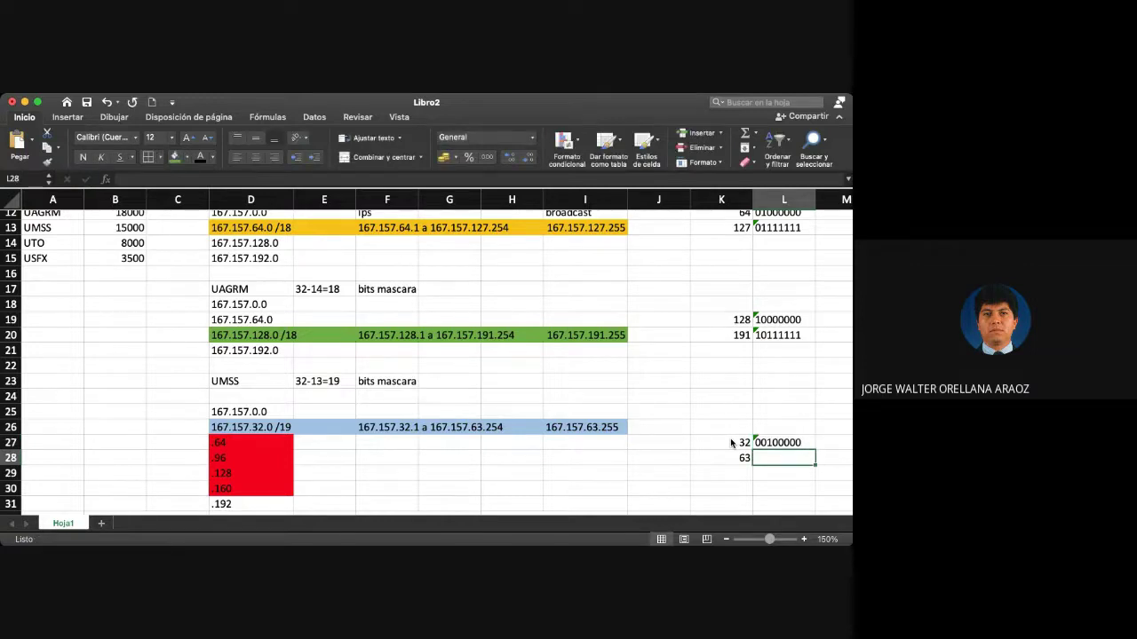
pyautogui.write("'")
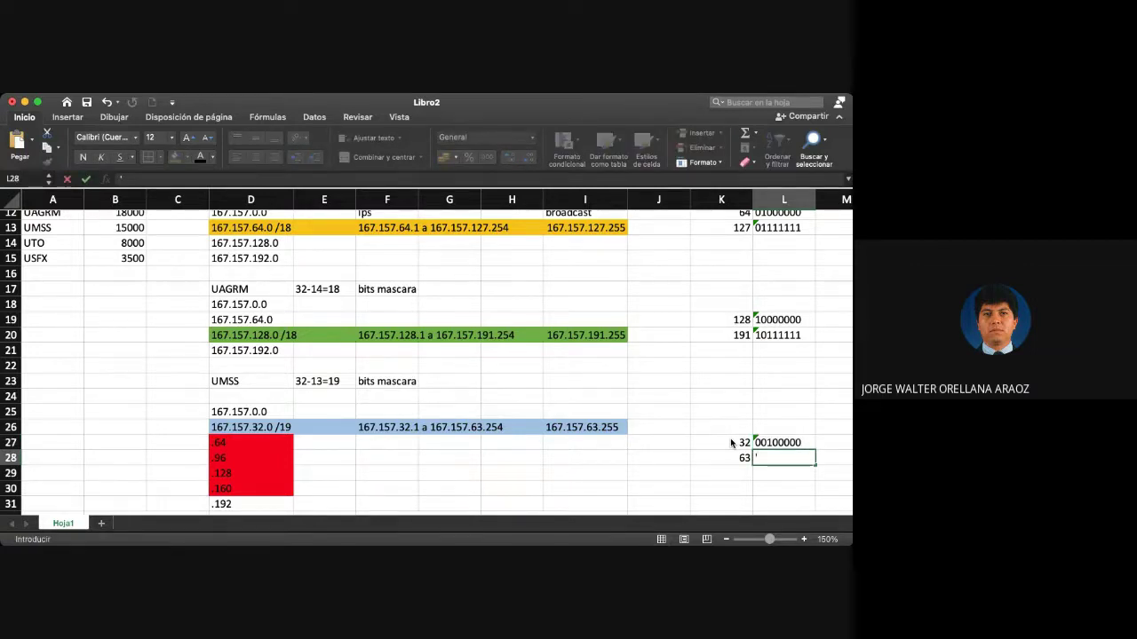
pyautogui.write('00111111')
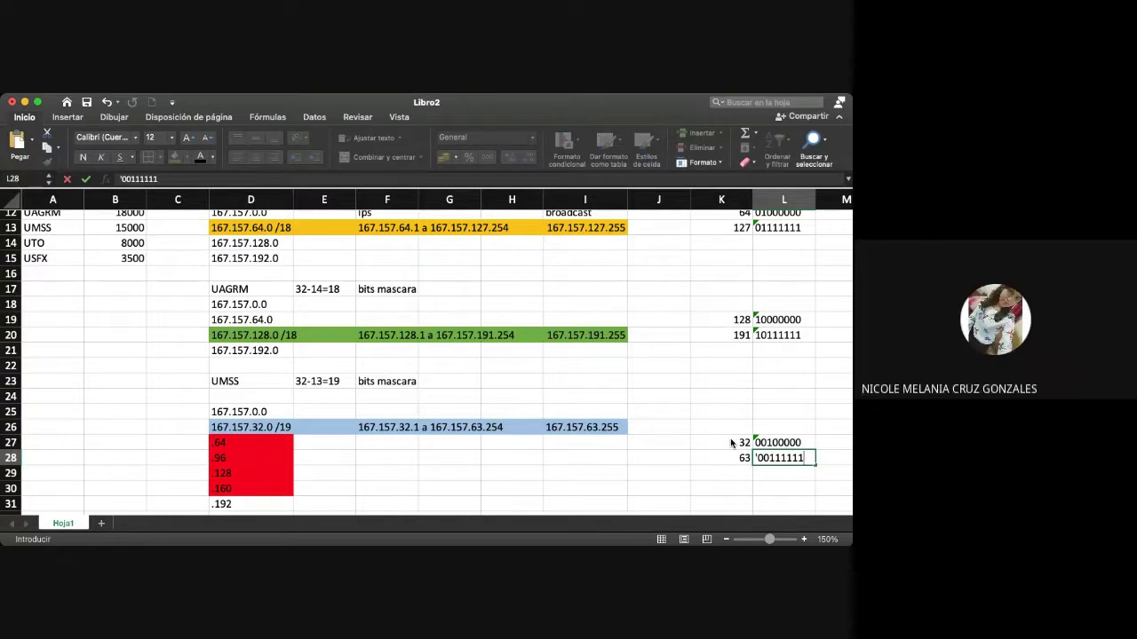
pyautogui.press('Return')
# Step: Copy the UMSS subnet list D25:D32 and paste it under the UTO heading, starting at D35
pyautogui.press('Left')
pyautogui.press('Left')
pyautogui.press('Left')
pyautogui.press('Left')
pyautogui.press('Left')
pyautogui.press('Left')
pyautogui.press('Left')
pyautogui.press('Left')
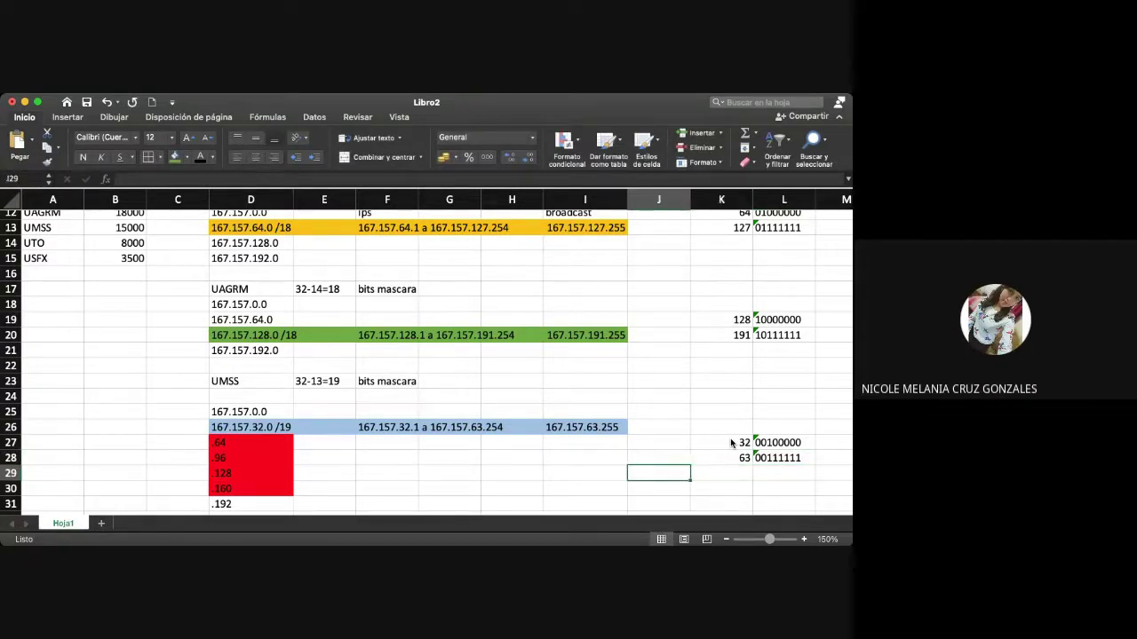
pyautogui.scroll(-3, 730, 438)
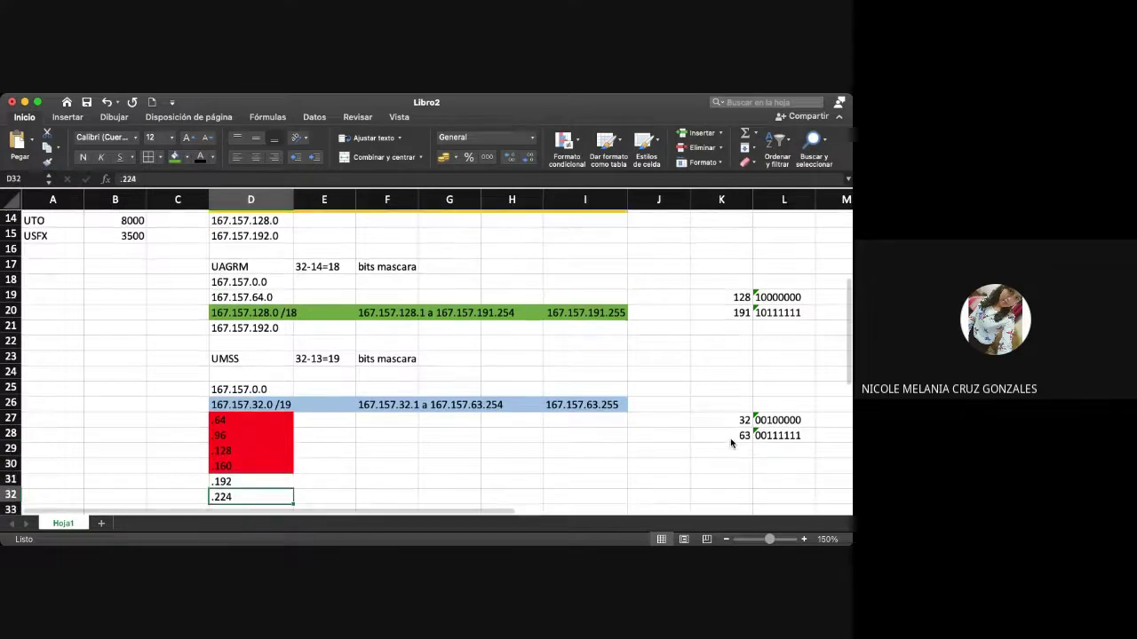
pyautogui.press('Up')
pyautogui.press('Up')
pyautogui.press('Up')
pyautogui.press('Up')
pyautogui.press('Up')
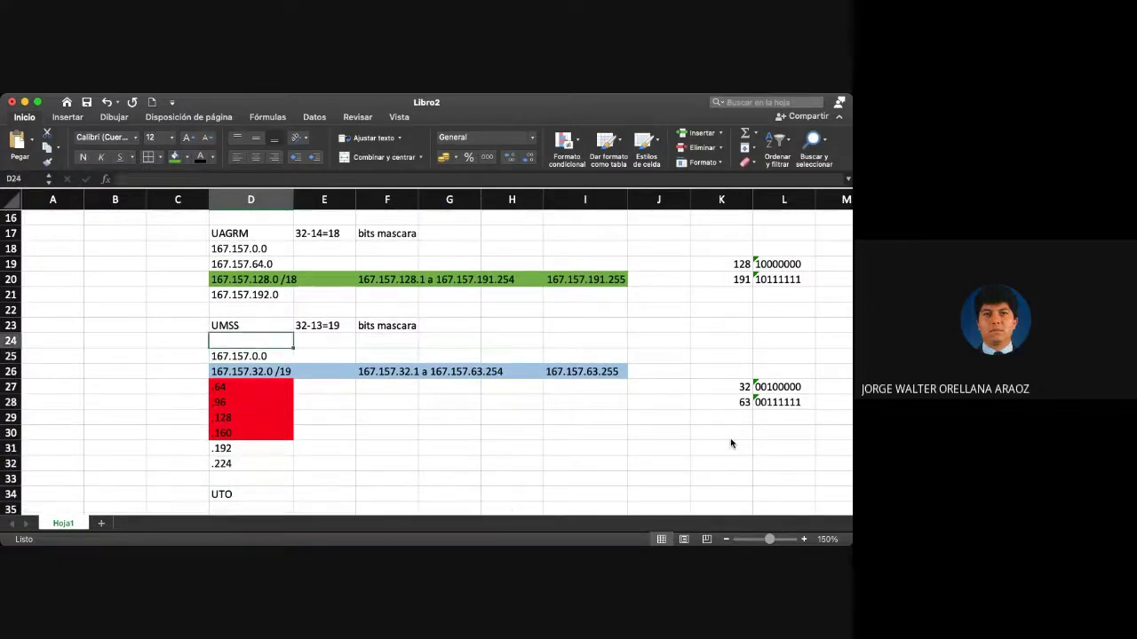
pyautogui.press('Down')
pyautogui.hotkey('shift', 'Down')
pyautogui.hotkey('shift', 'Down')
pyautogui.hotkey('shift', 'Down')
pyautogui.hotkey('shift', 'Down')
pyautogui.hotkey('shift', 'Down')
pyautogui.hotkey('shift', 'Down')
pyautogui.hotkey('shift', 'Down')
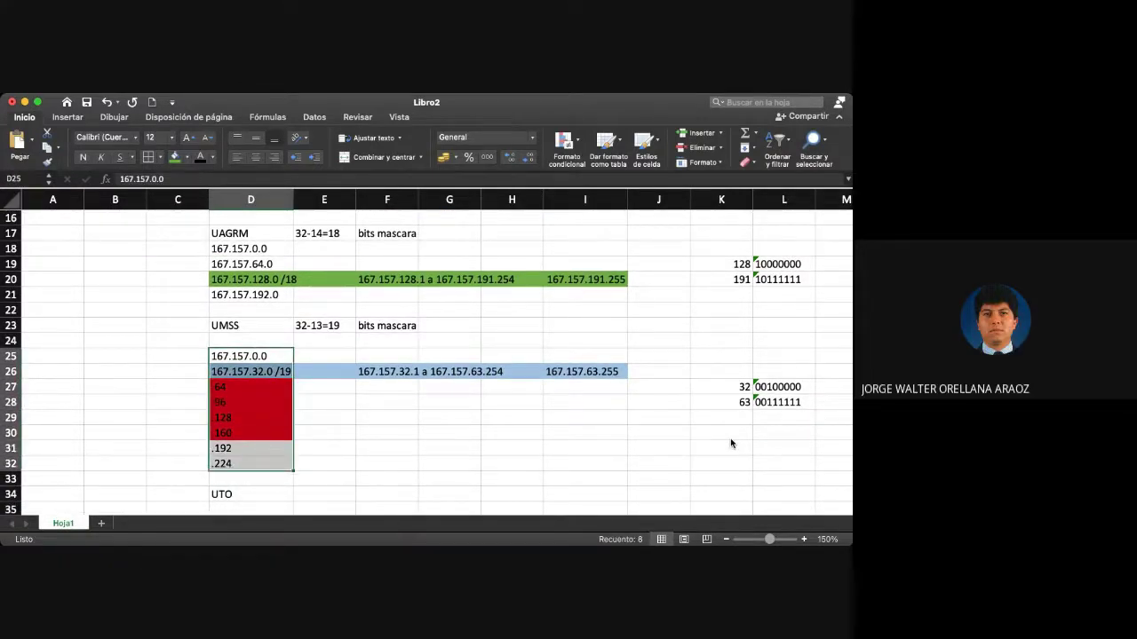
pyautogui.press('super+c')
pyautogui.press('Down')
pyautogui.press('Down')
pyautogui.press('Down')
pyautogui.press('Down')
pyautogui.press('Down')
pyautogui.press('Down')
pyautogui.press('Down')
pyautogui.press('Down')
pyautogui.press('Down')
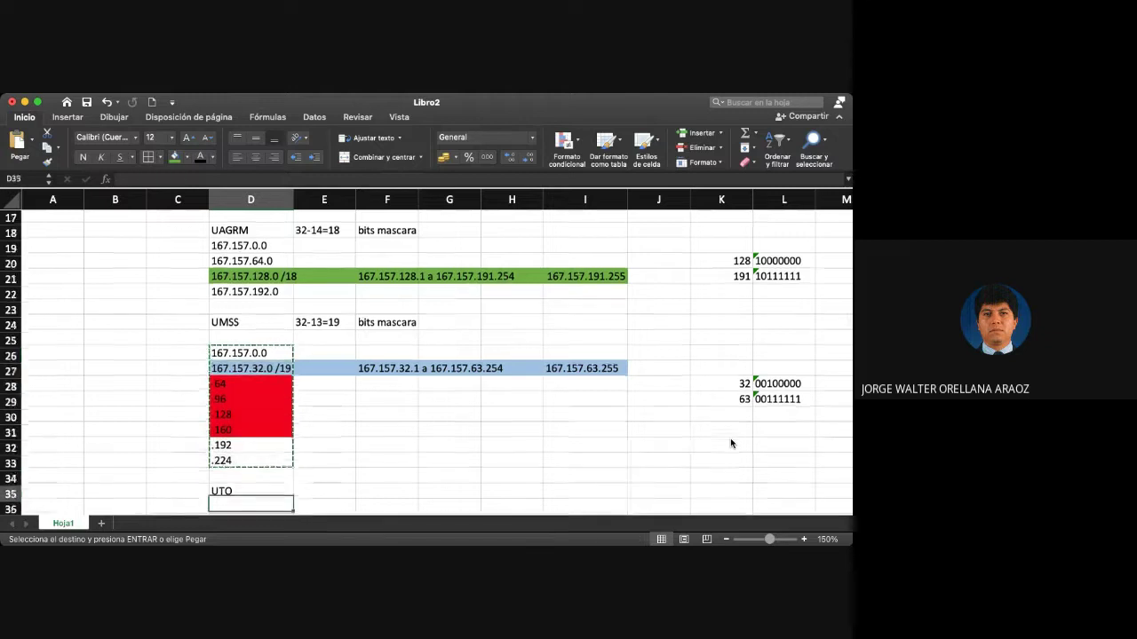
pyautogui.press('super+v')
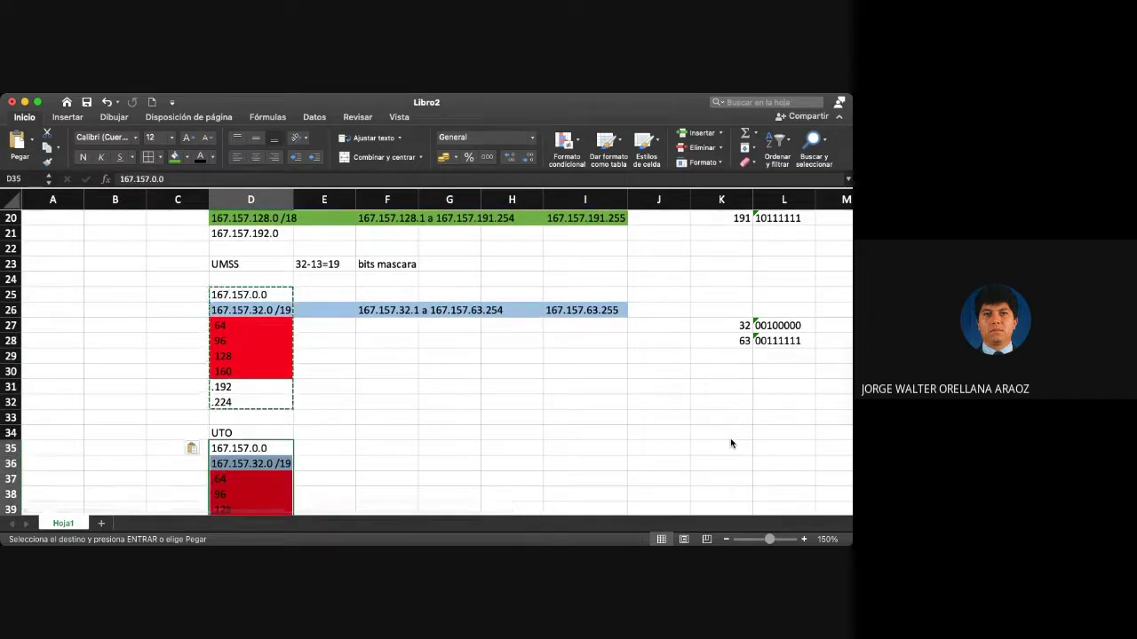
pyautogui.press('Down')
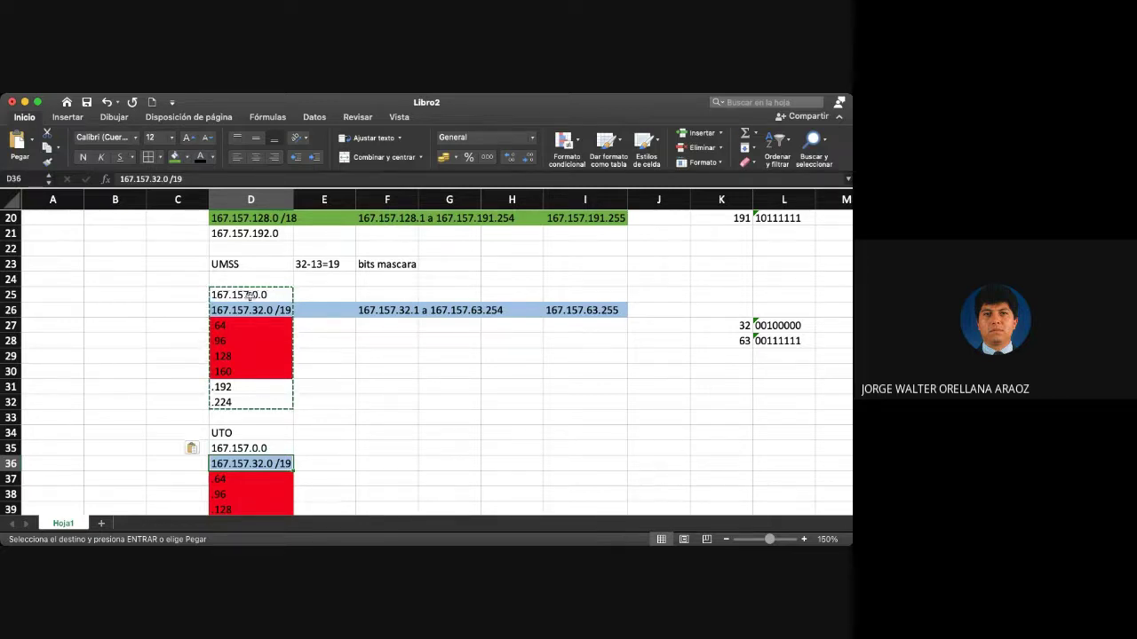
# Step: Fill D36 in the UTO list red and remove the /19 suffix so it reads 167.157.32.0
pyautogui.hscroll(1, 251, 297)
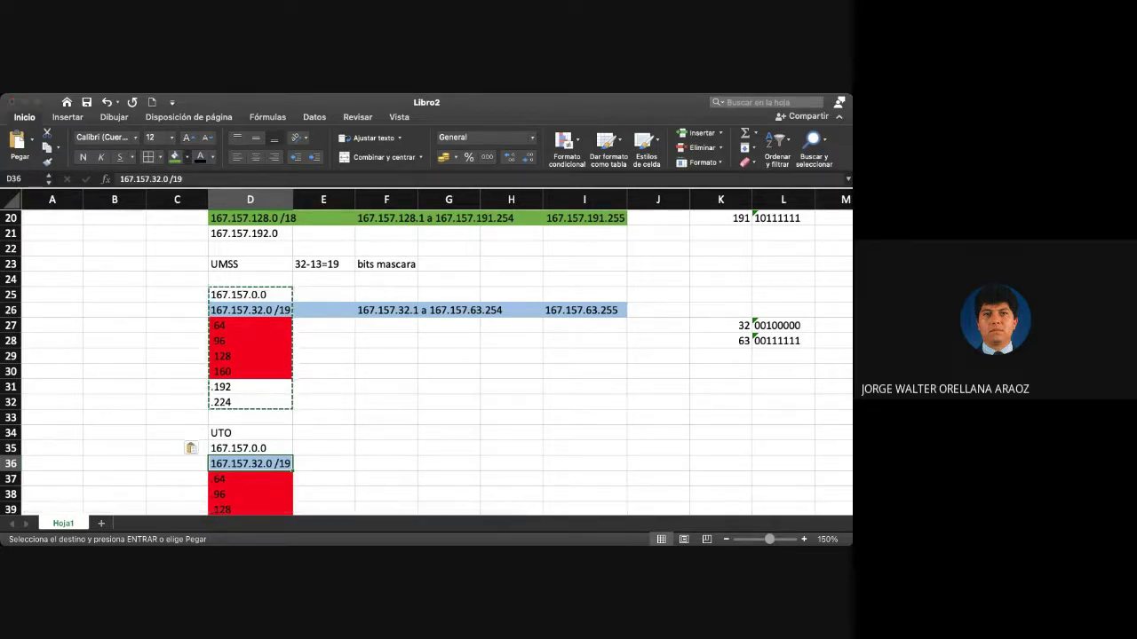
pyautogui.click(184, 158)
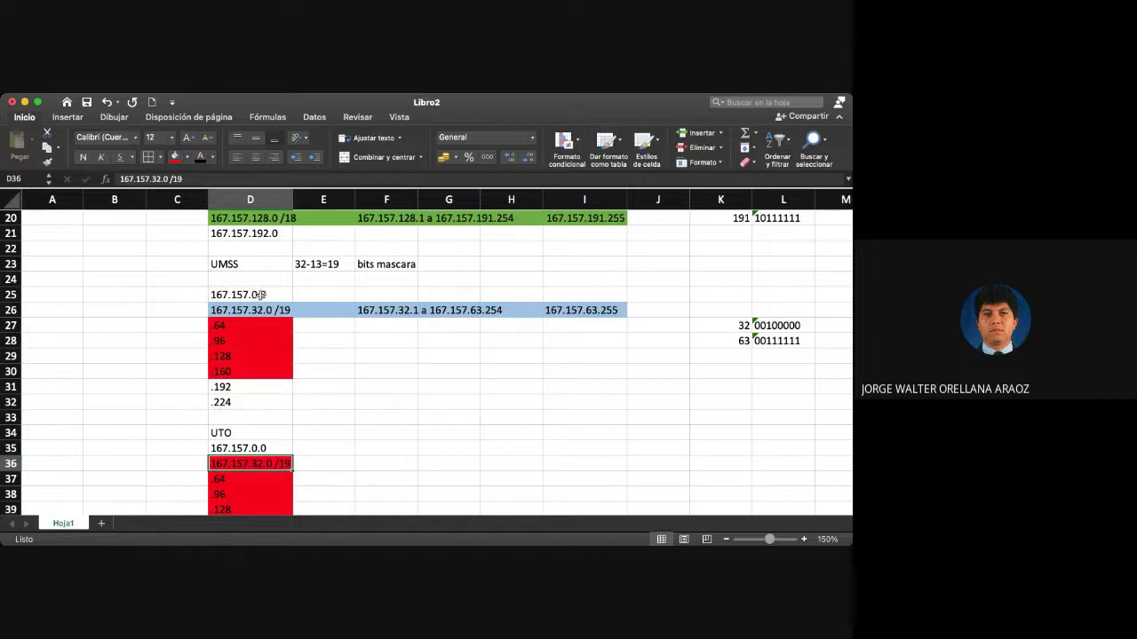
pyautogui.click(194, 179)
pyautogui.press('BackSpace')
pyautogui.press('BackSpace')
pyautogui.press('BackSpace')
pyautogui.press('BackSpace')
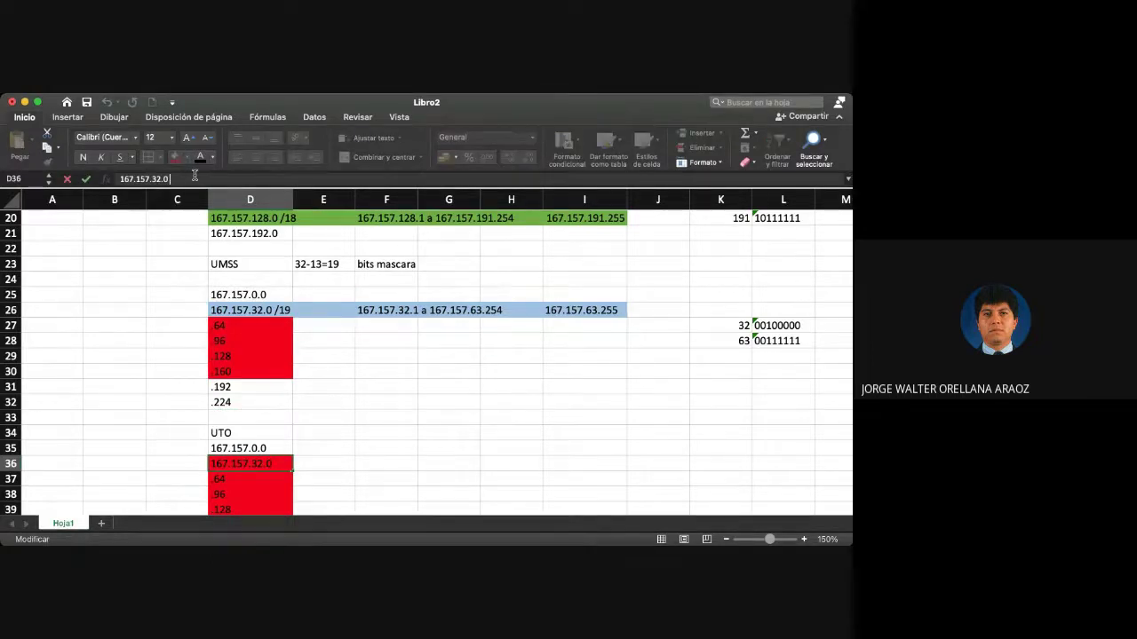
pyautogui.press('Return')
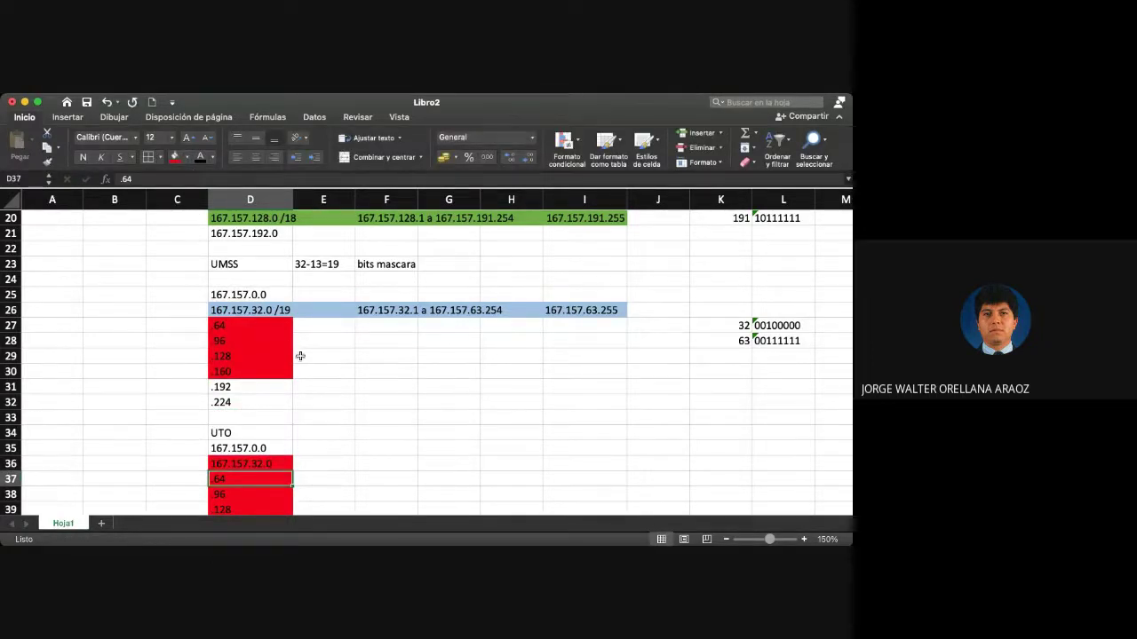
# Step: Enter UTO's subnet 167.157.192.0 /19 in D41, replacing the .192 entry
pyautogui.scroll(5, 300, 357)
pyautogui.scroll(-10, 301, 357)
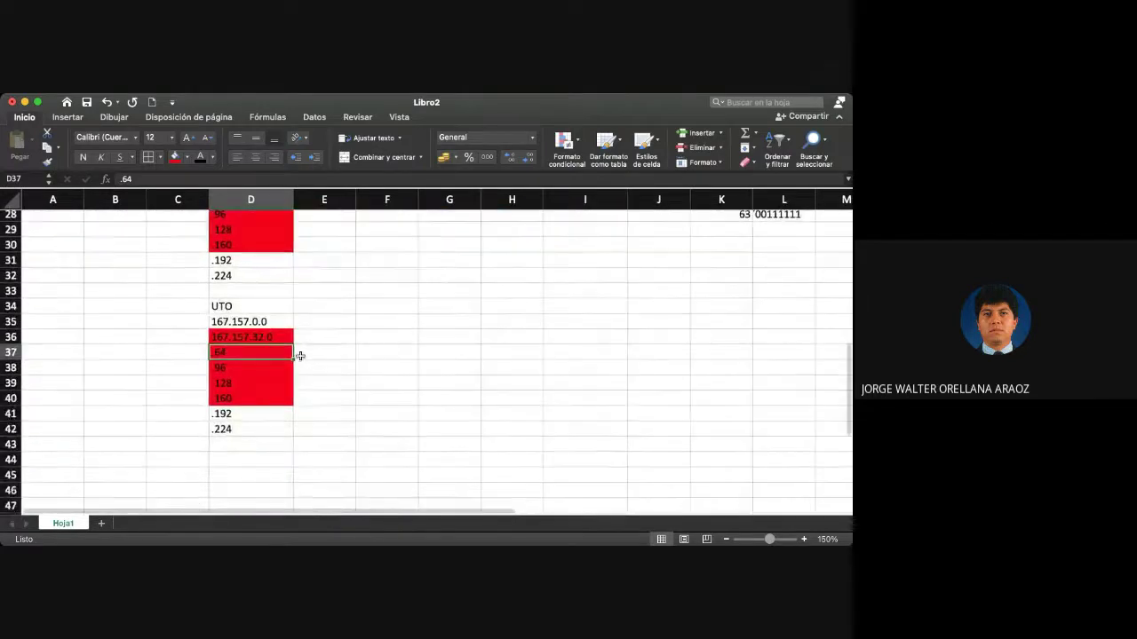
pyautogui.click(318, 412)
pyautogui.scroll(5, 318, 412)
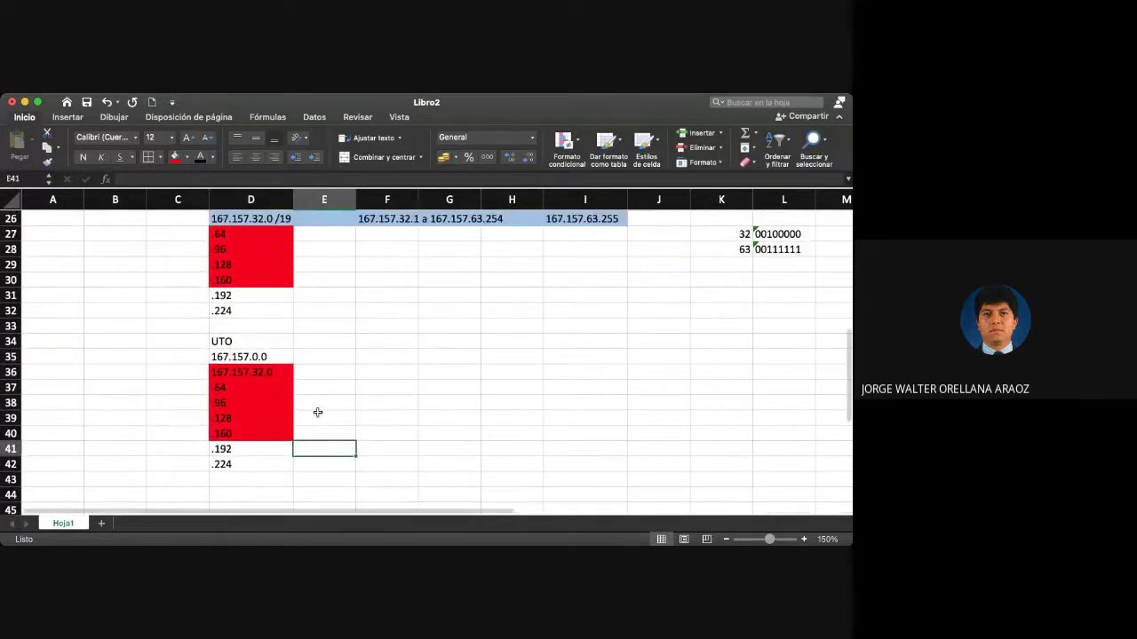
pyautogui.scroll(-2, 318, 412)
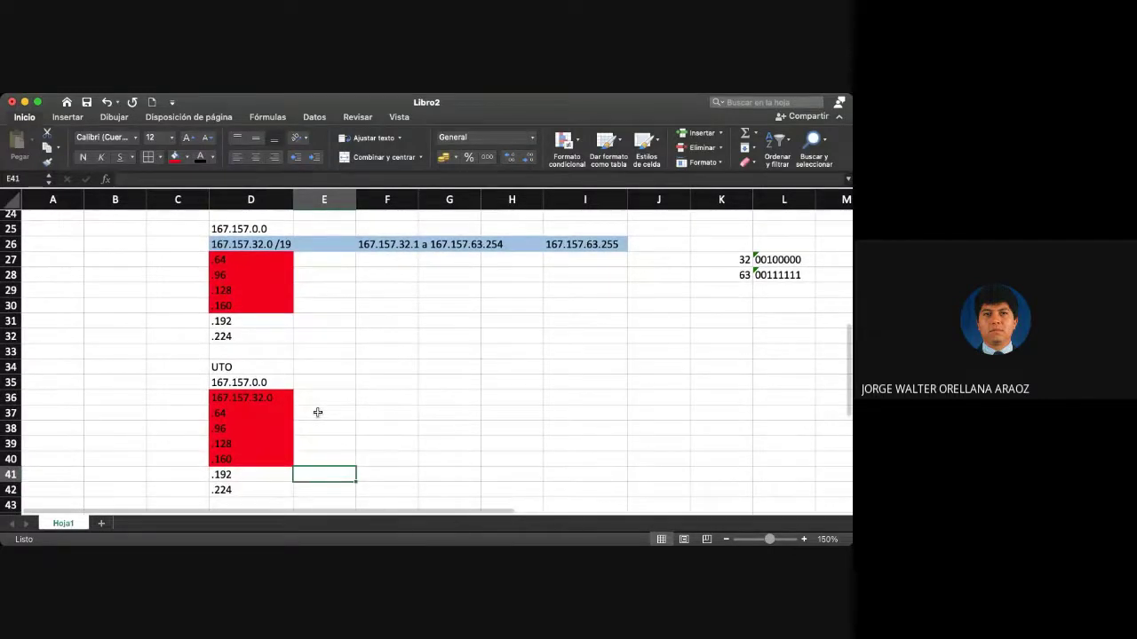
pyautogui.press('Left')
pyautogui.write('167')
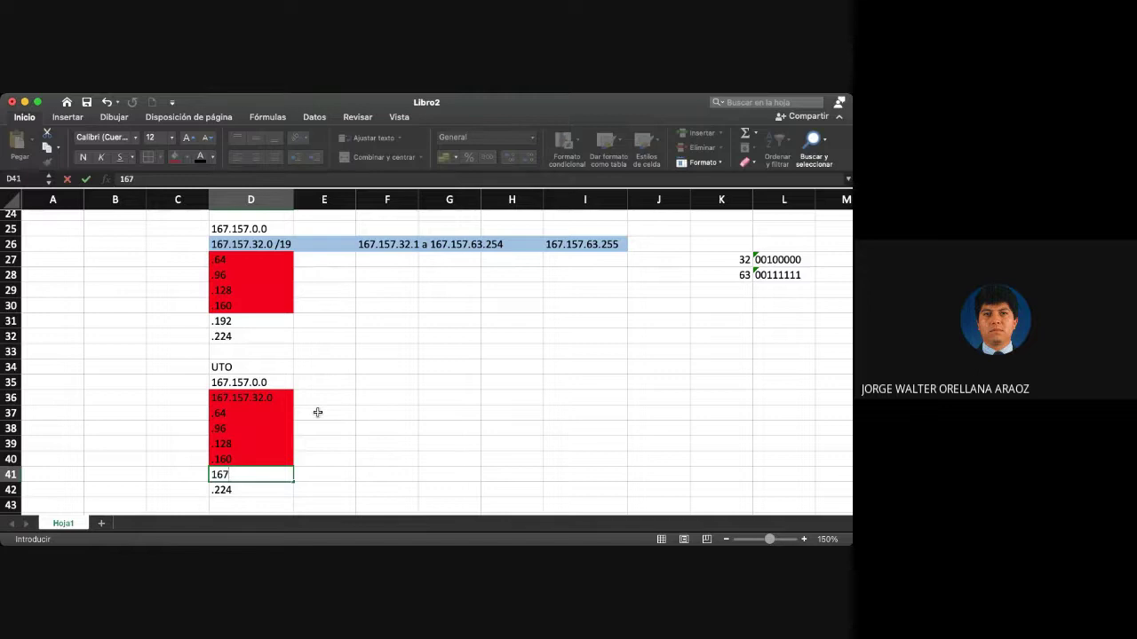
pyautogui.write('.157.192.0 /19')
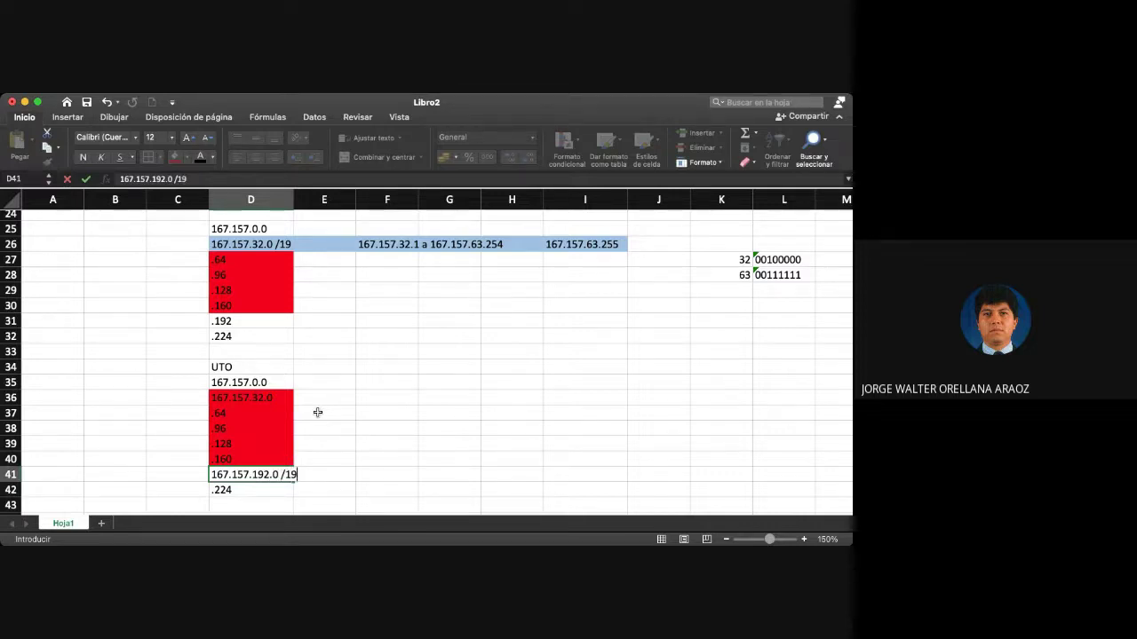
pyautogui.press('Return')
# Step: Enter the UTO address range 167.157.192.1 a 167.157.223.254 in F41
pyautogui.press('Up')
pyautogui.press('Right')
pyautogui.press('Right')
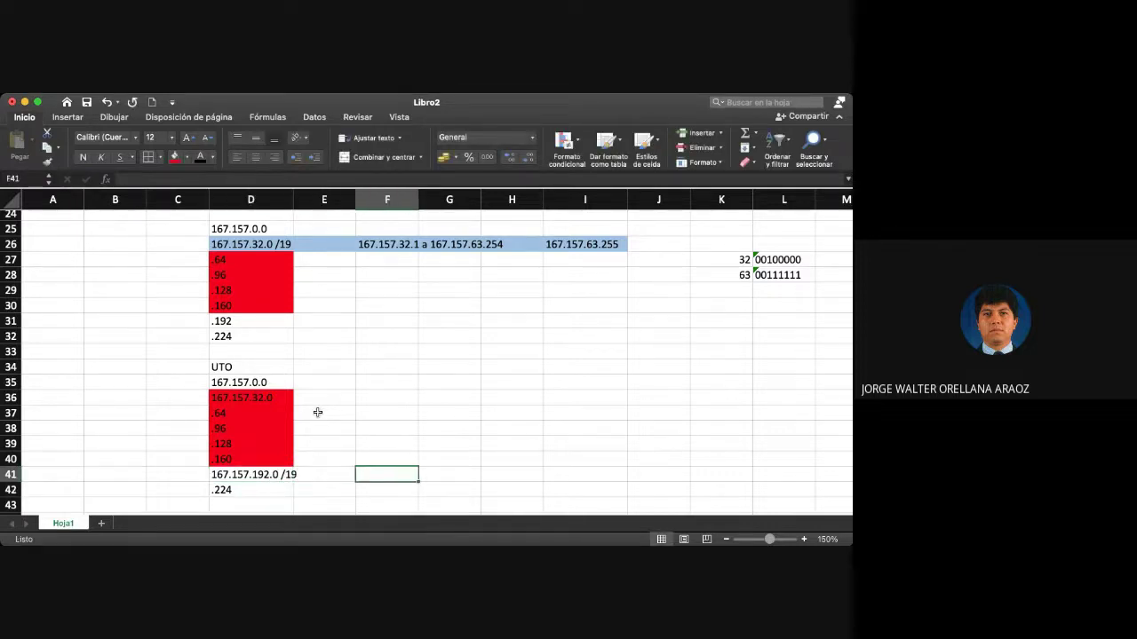
pyautogui.write('167.1')
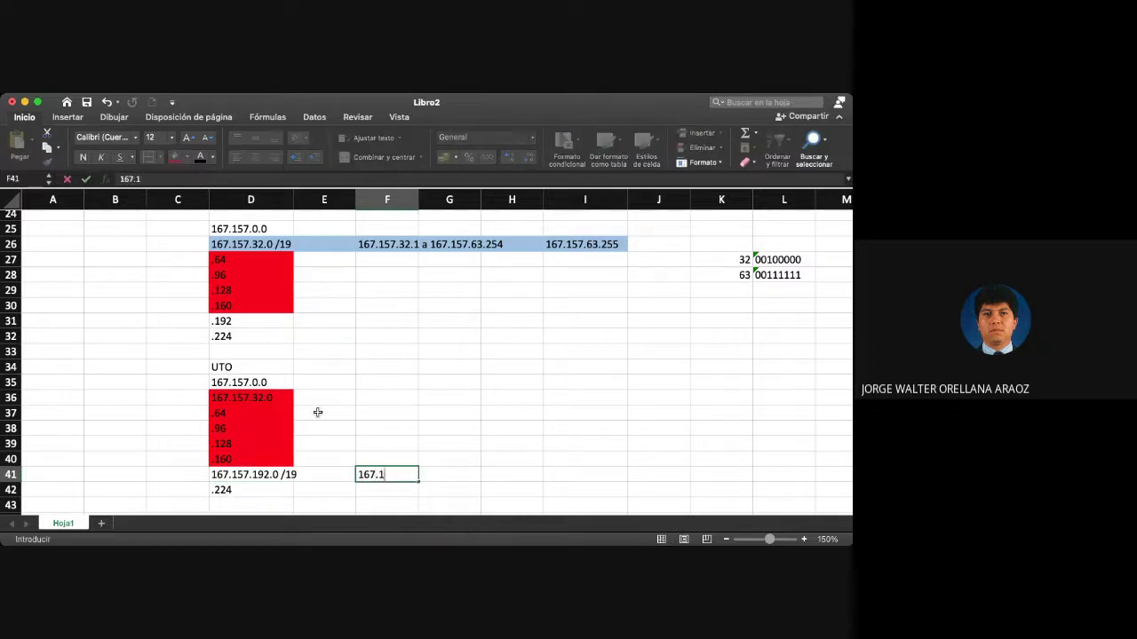
pyautogui.write('57.')
pyautogui.write('192.1 a 167.157.')
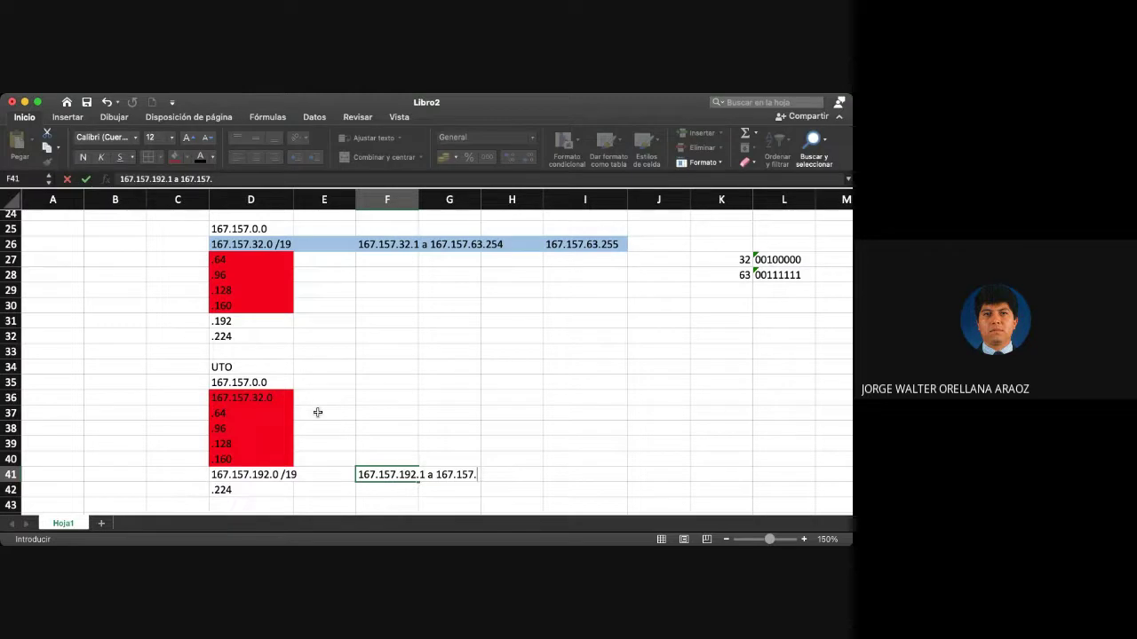
pyautogui.write('223')
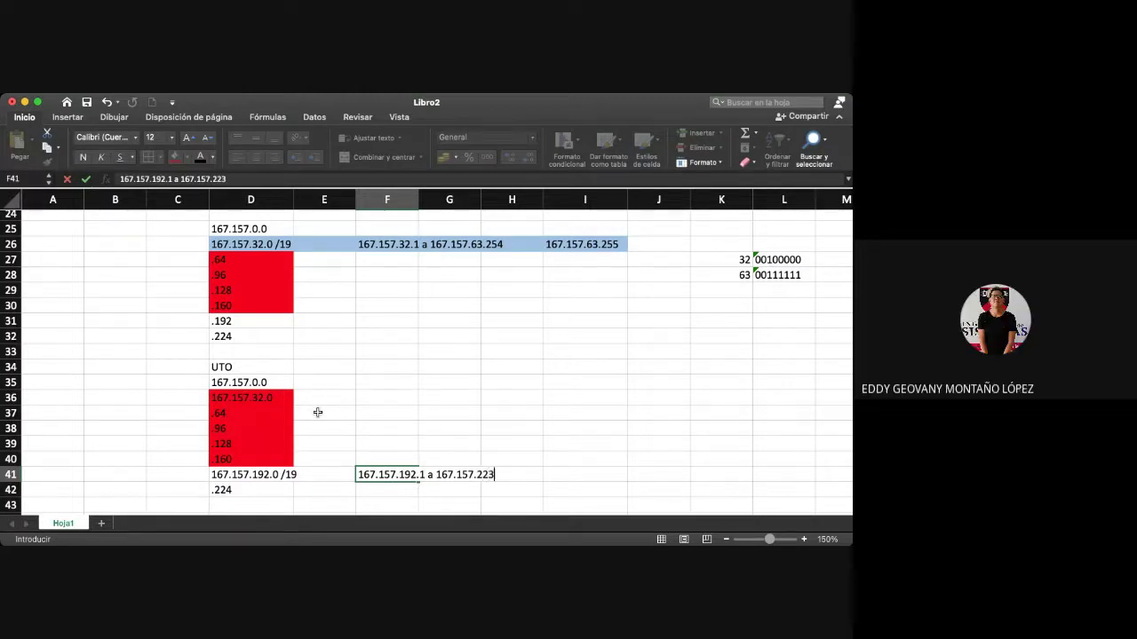
pyautogui.write('.254')
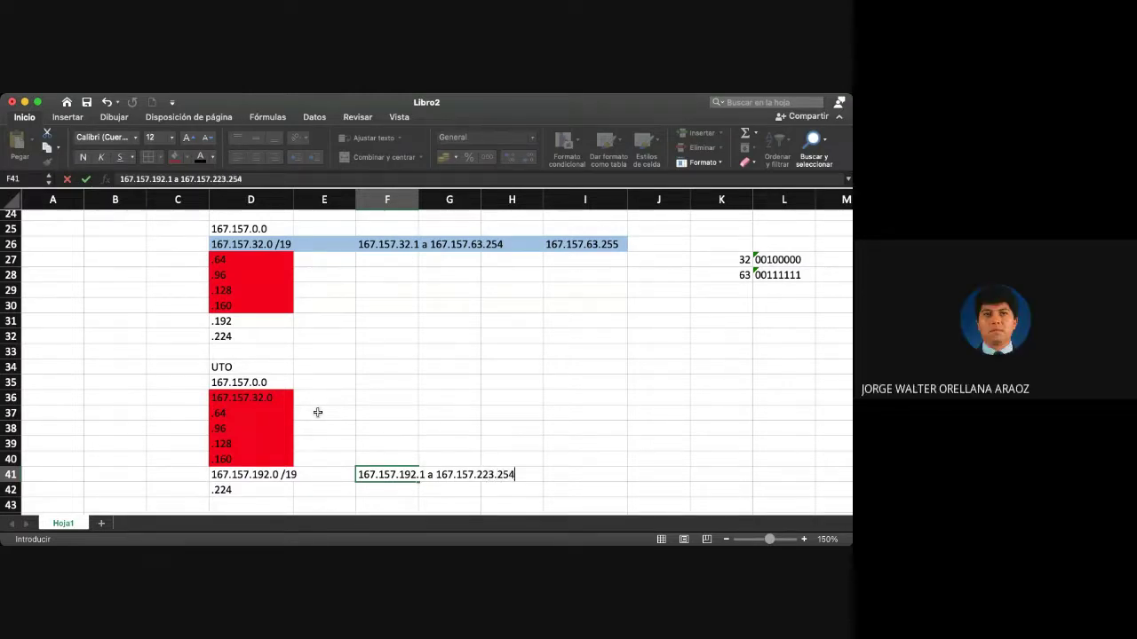
# Step: Enter the UTO broadcast address 167.157.223.255 in I41
pyautogui.press('Tab')
pyautogui.press('Tab')
pyautogui.press('Tab')
pyautogui.write('1')
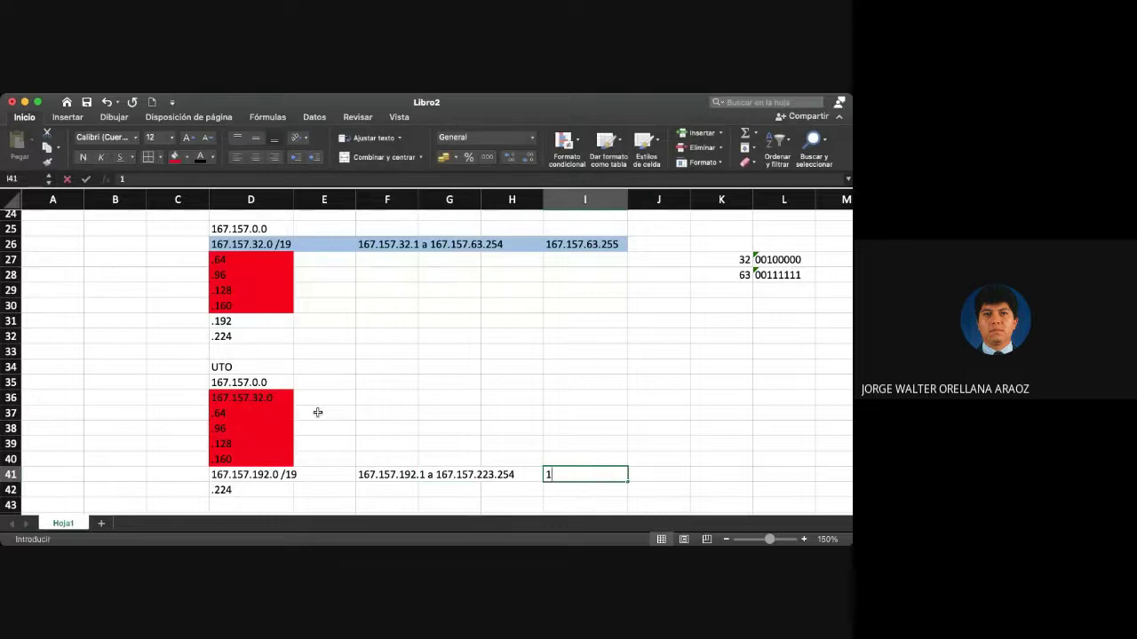
pyautogui.write('67.157.')
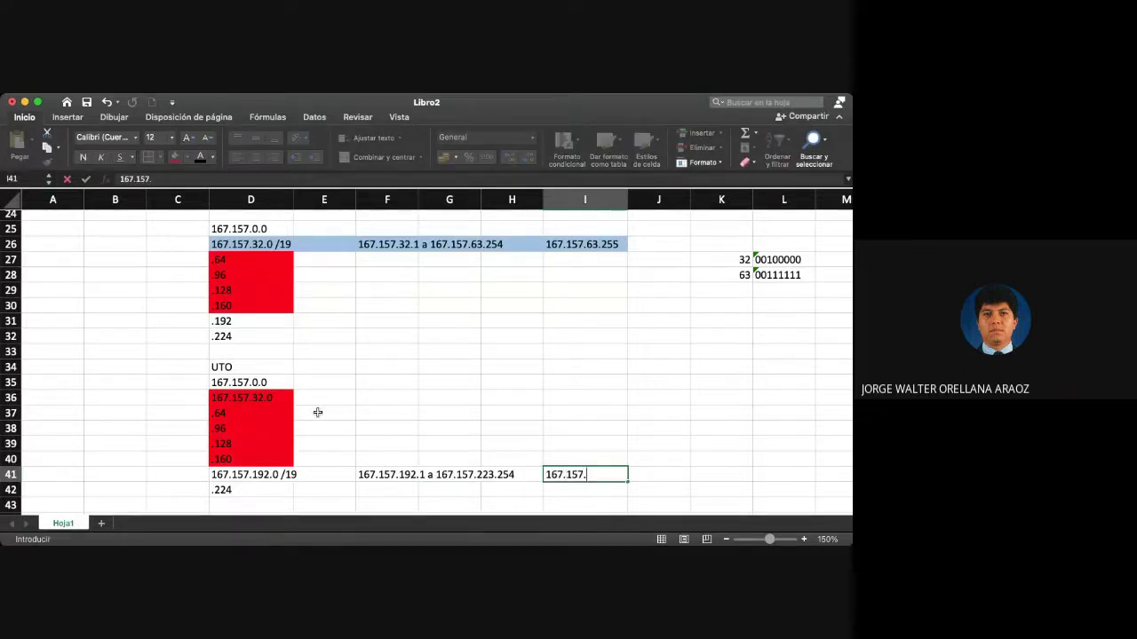
pyautogui.write('223.255')
pyautogui.press('Return')
# Step: Highlight the UTO subnet row D41:I41 with a purple fill and white text
pyautogui.press('Up')
pyautogui.hotkey('shift', 'Left')
pyautogui.hotkey('shift', 'Left')
pyautogui.hotkey('shift', 'Left')
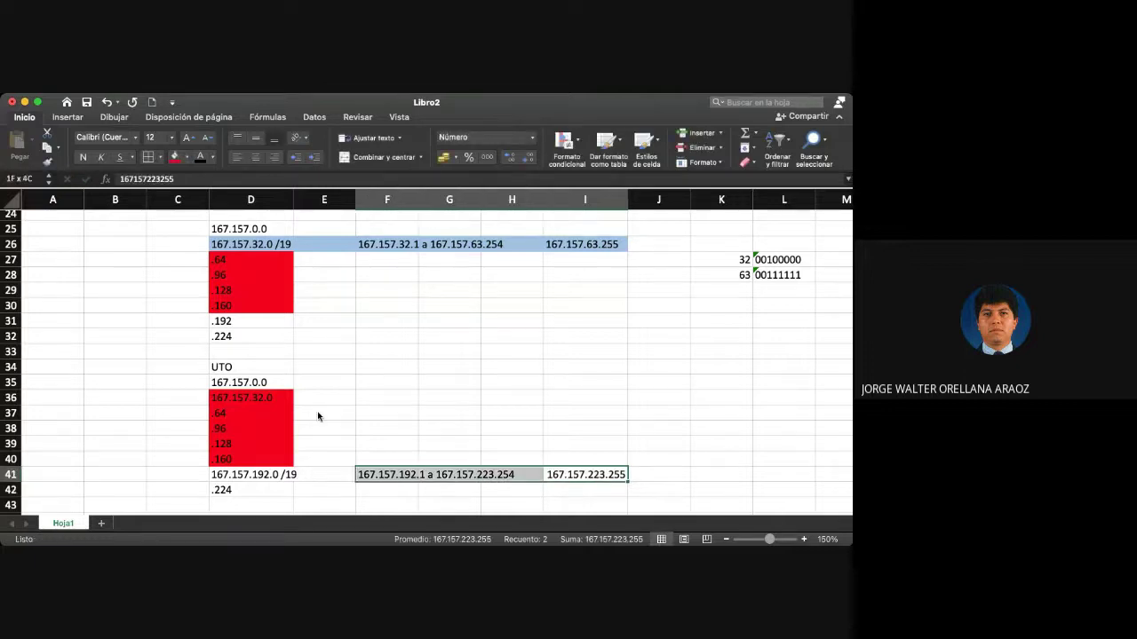
pyautogui.hotkey('shift', 'Left')
pyautogui.hotkey('shift', 'Left')
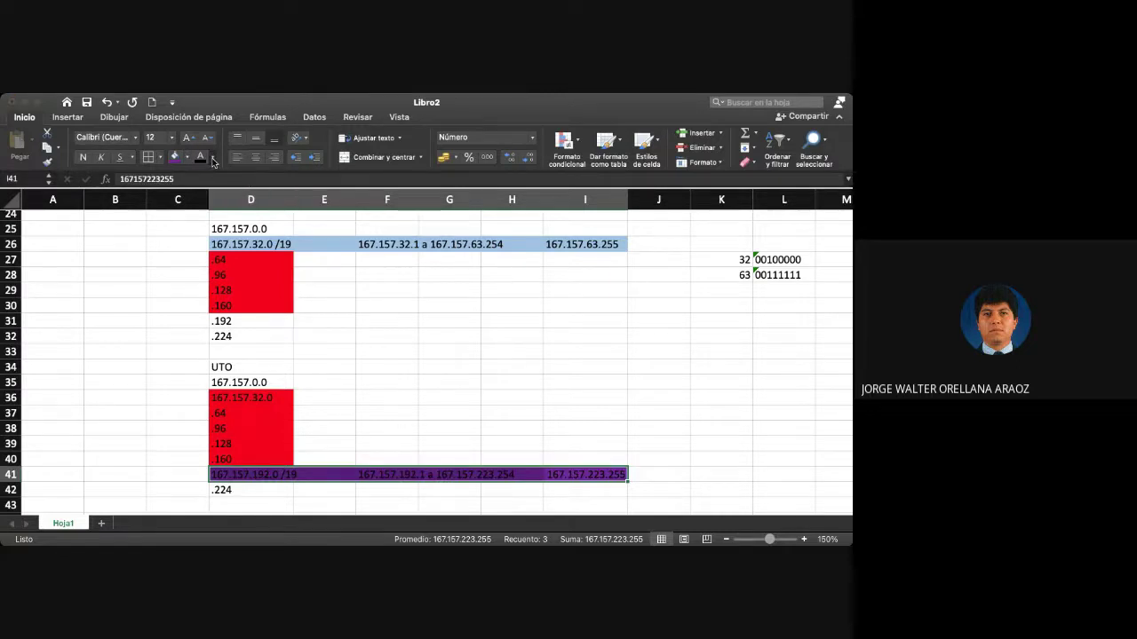
pyautogui.click(203, 215)
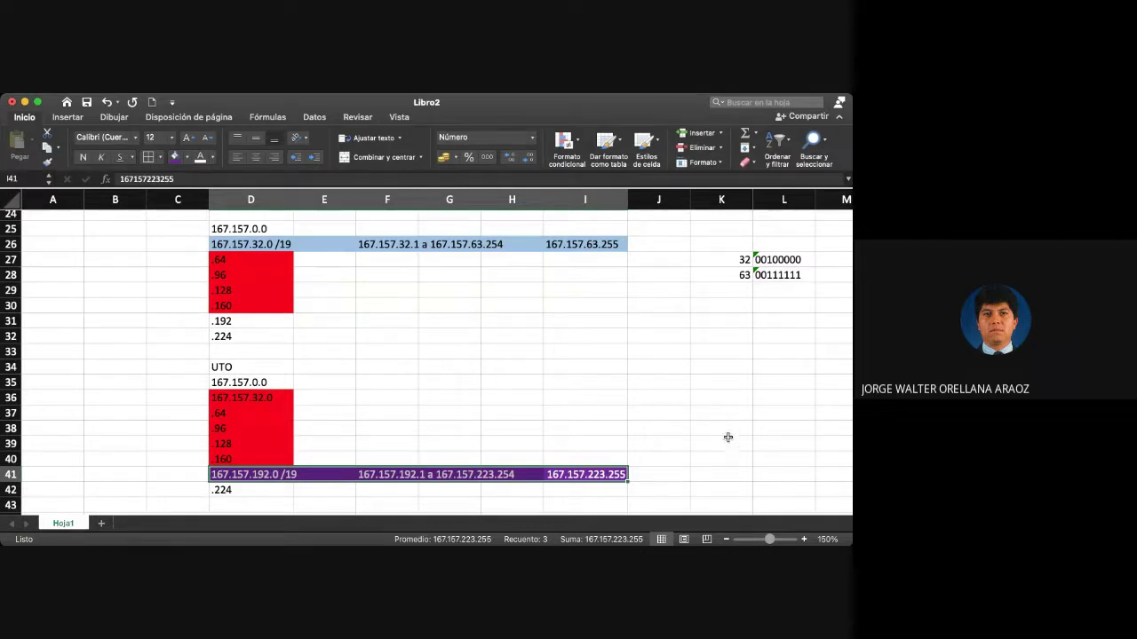
# Step: Enter the UTO third-octet limits 192 and 223 in K38 and K39
pyautogui.click(729, 433)
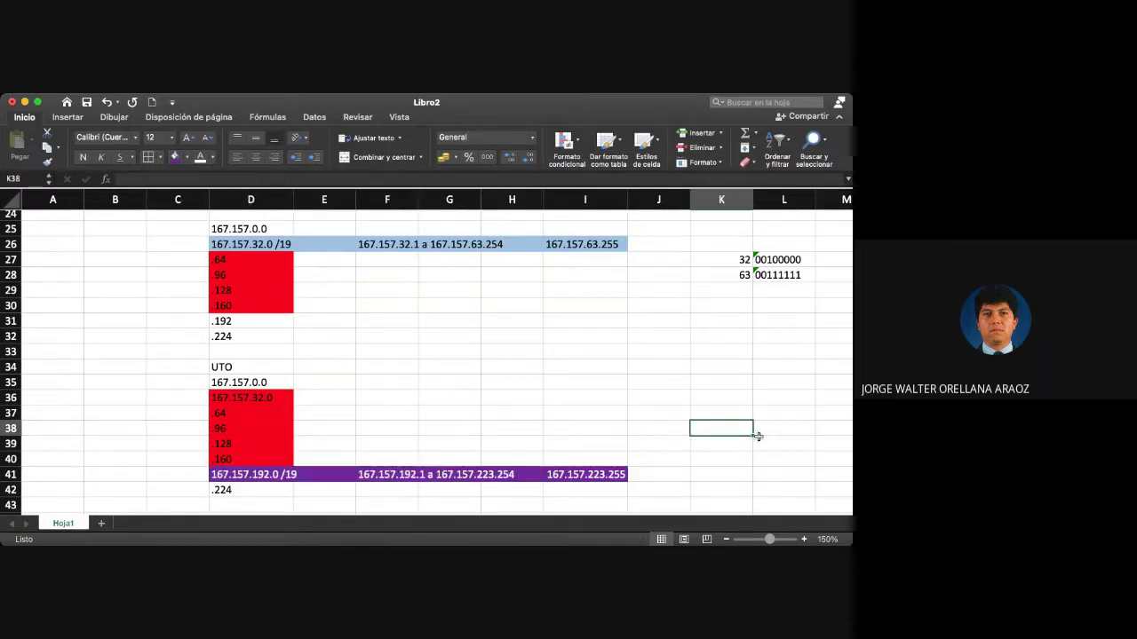
pyautogui.write('192')
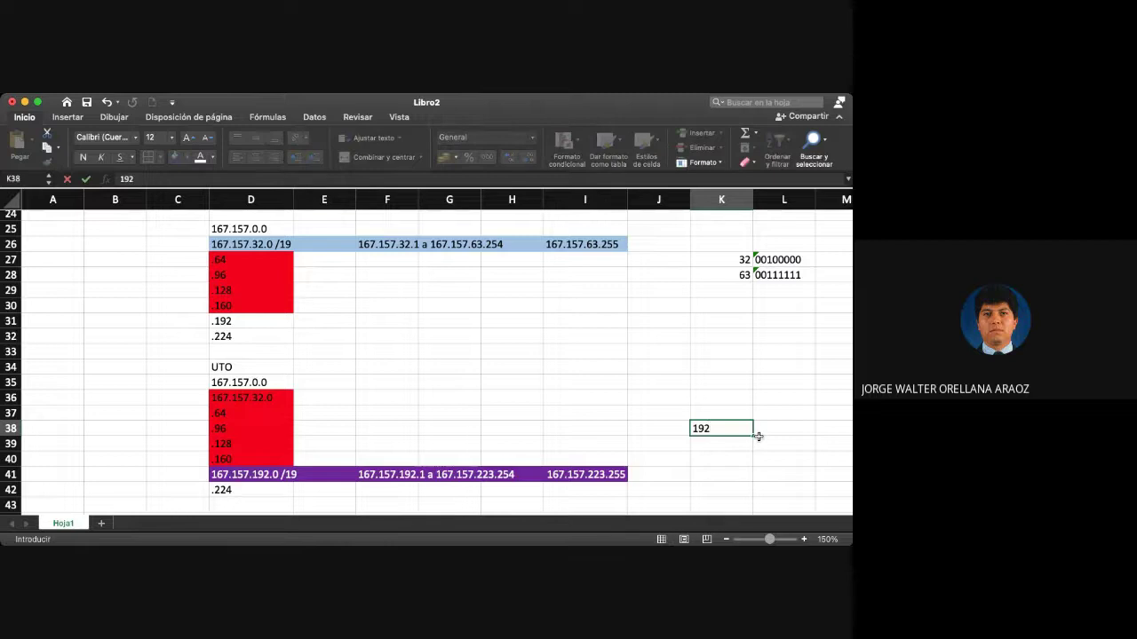
pyautogui.press('Return')
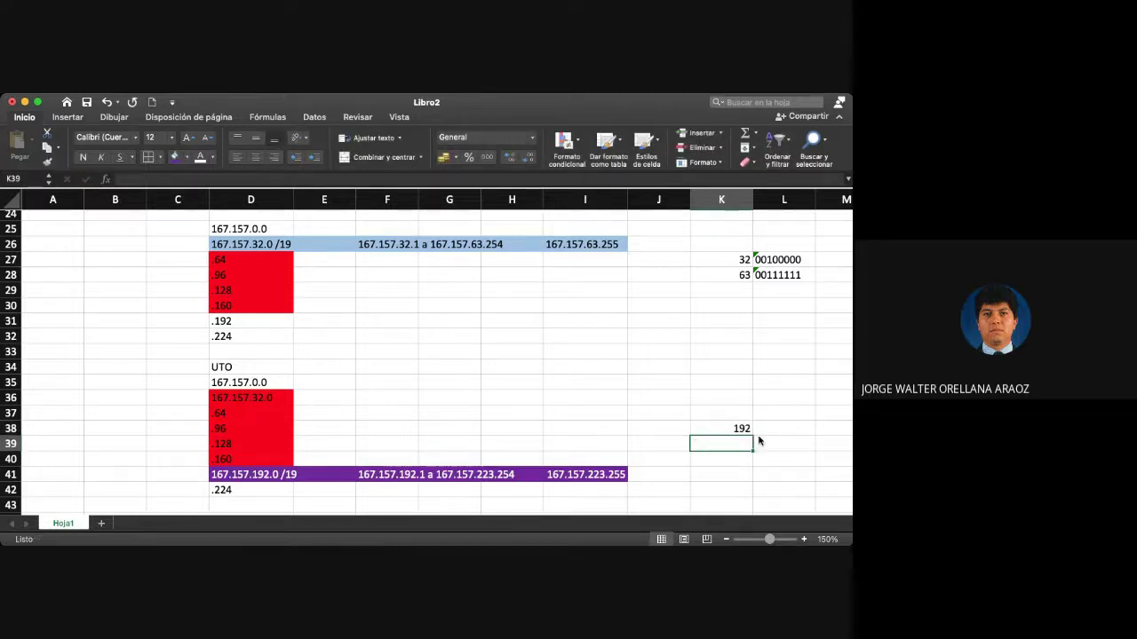
pyautogui.write('223')
pyautogui.press('Tab')
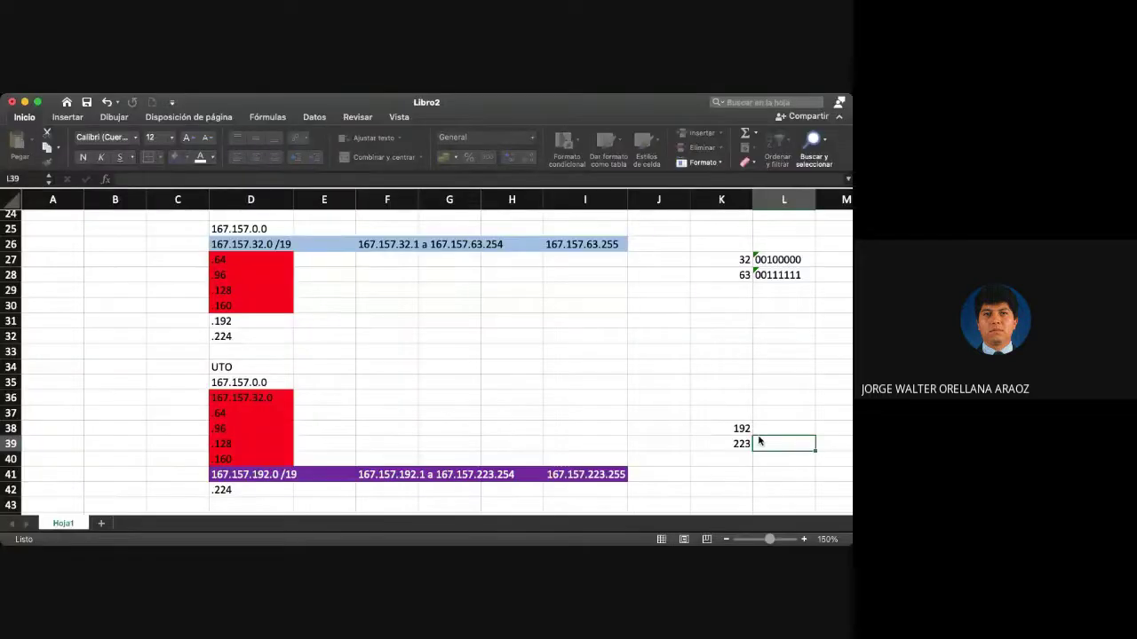
# Step: Enter the binary equivalents as text: 11000000 in L38 and 11011111 in L39
pyautogui.press('Up')
pyautogui.write("'")
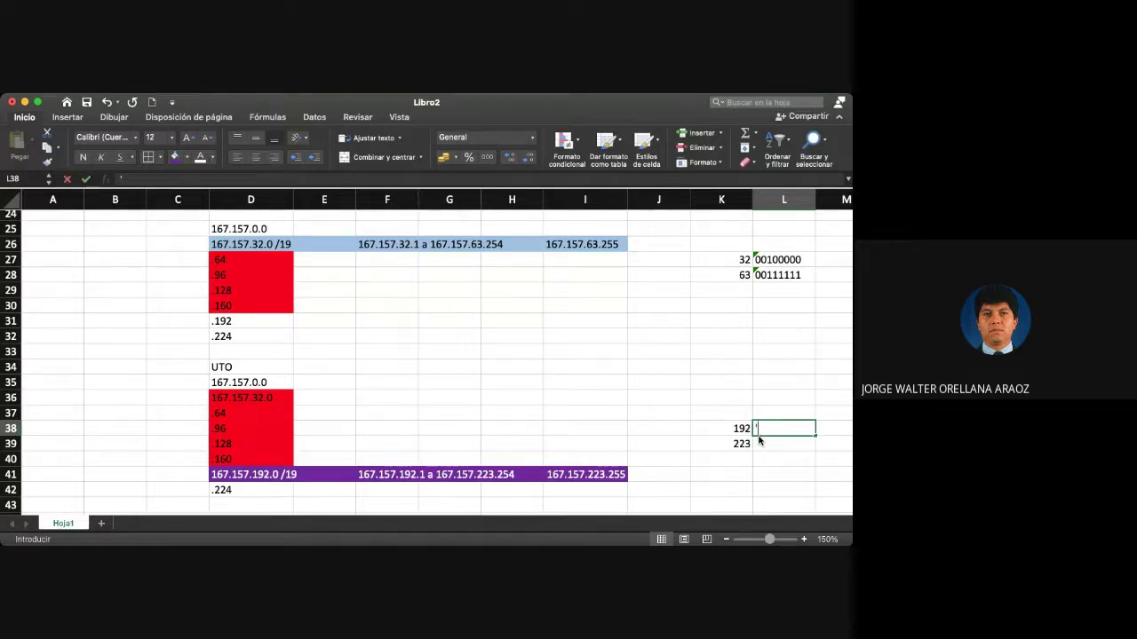
pyautogui.write('1100')
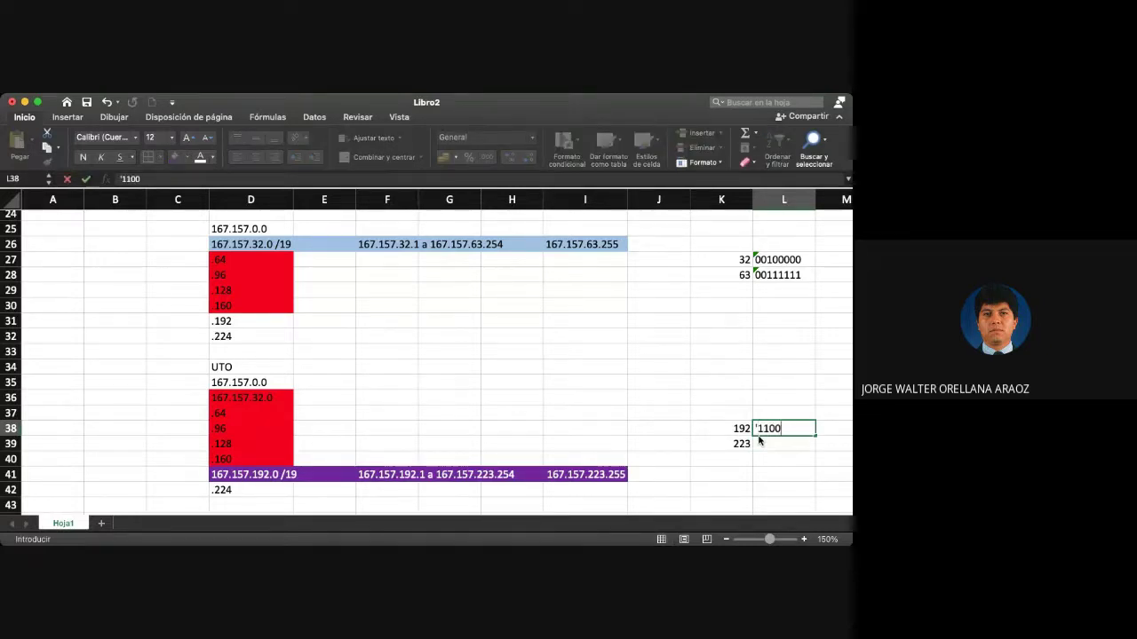
pyautogui.write('0000')
pyautogui.press('Return')
pyautogui.write("'")
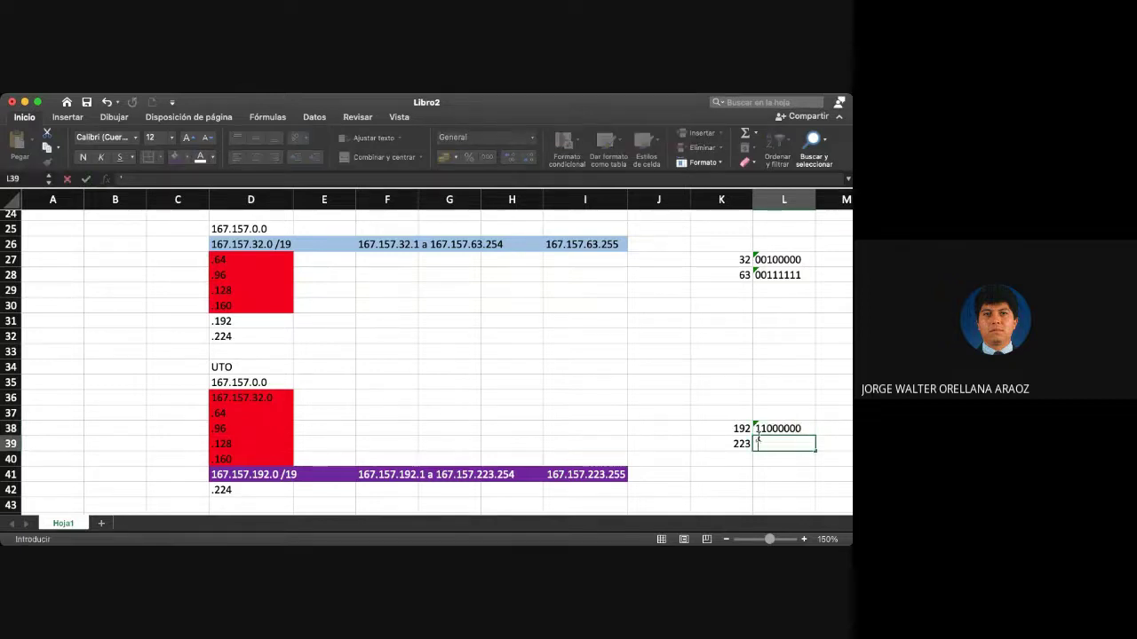
pyautogui.write('11011111')
pyautogui.press('Return')
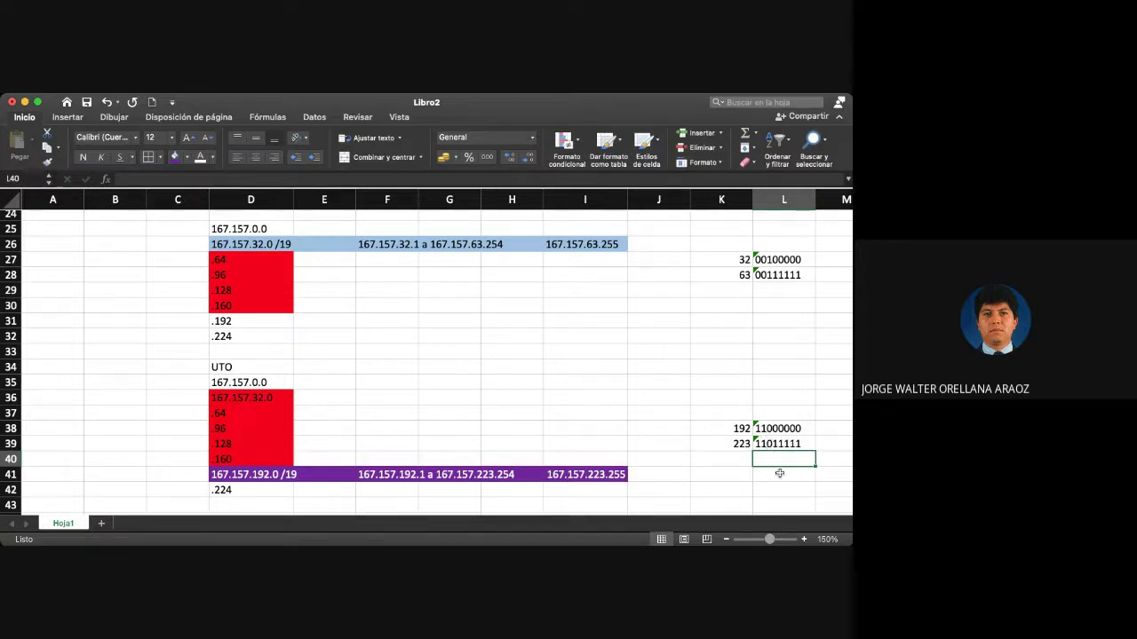
# Step: Compare USFX's host requirement with the 2^13, 2^12 and 2^11 hosts columns of the CIDR table
pyautogui.scroll(5, 458, 425)
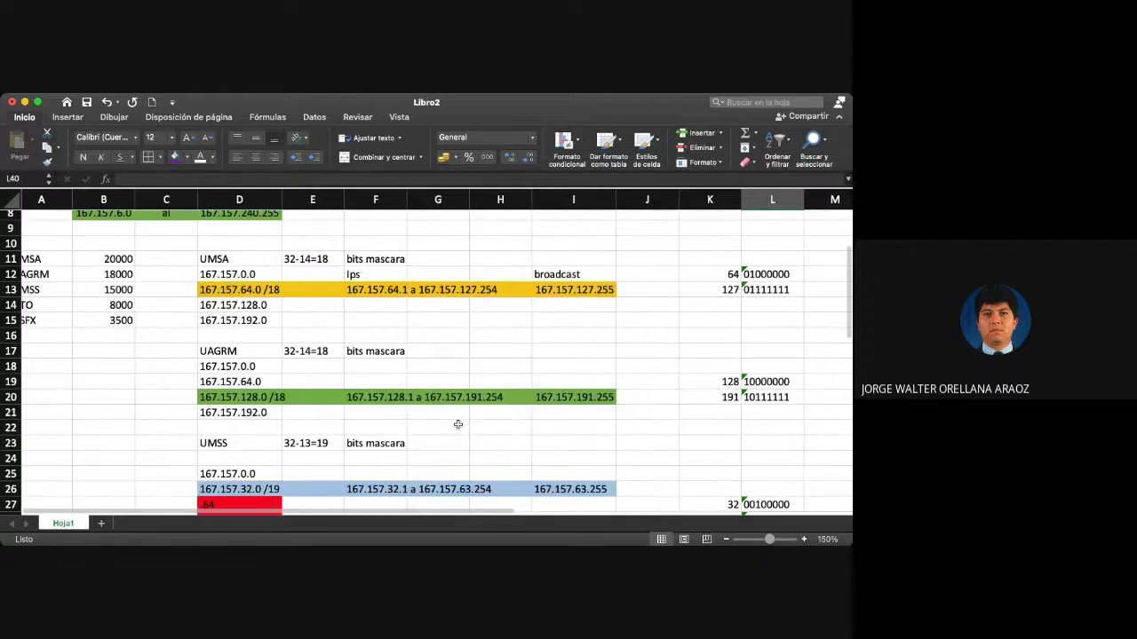
pyautogui.scroll(-4, 458, 424)
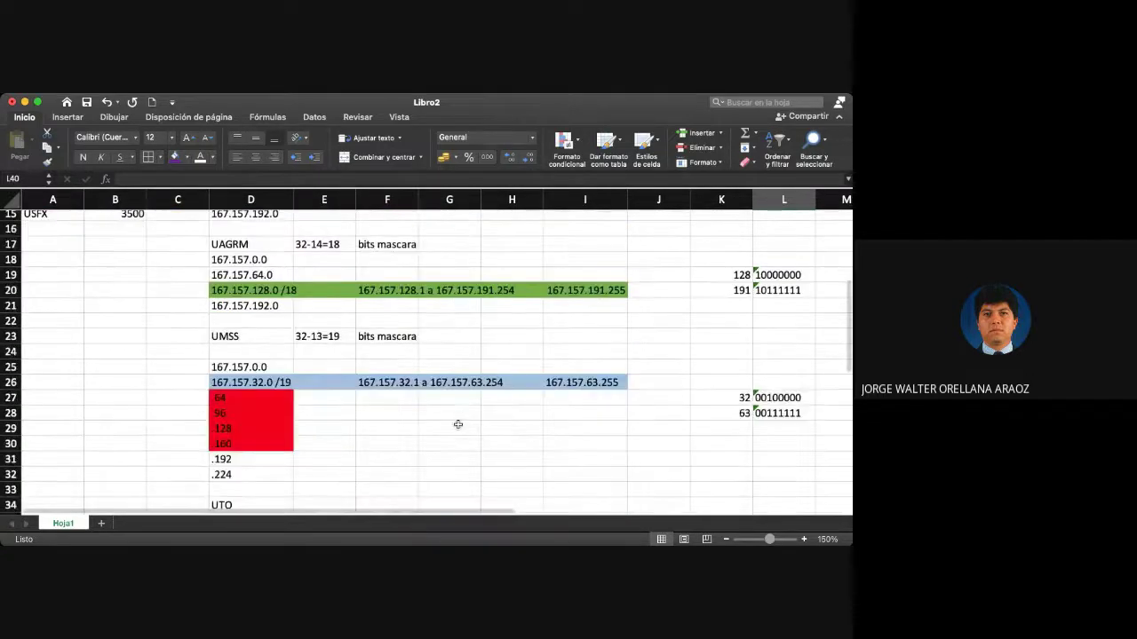
pyautogui.scroll(6, 458, 425)
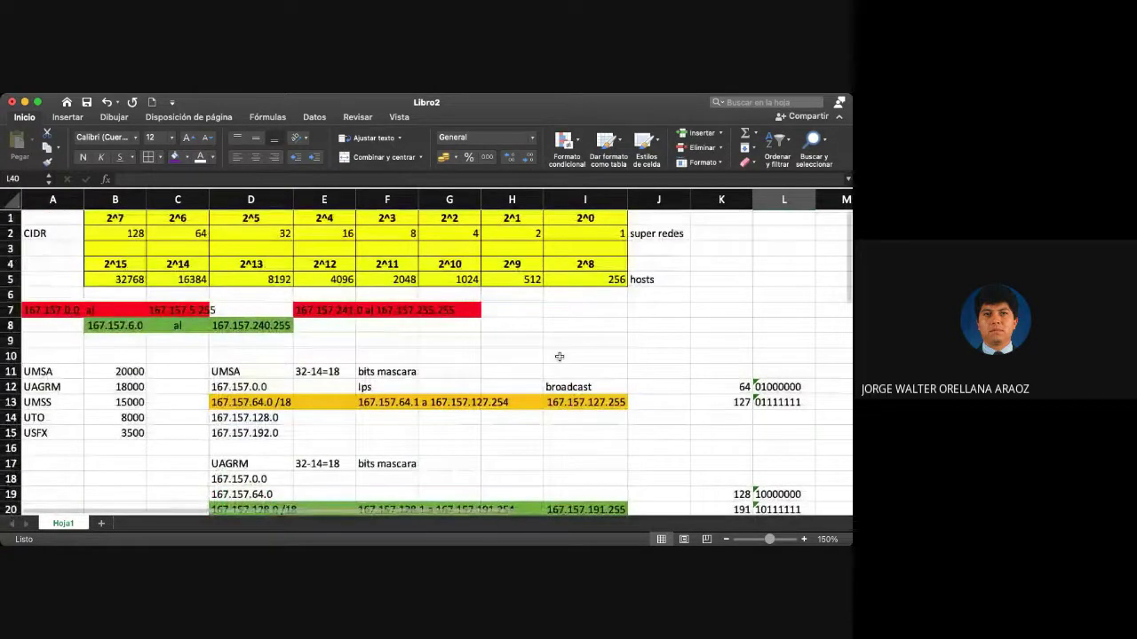
pyautogui.moveTo(273, 283); pyautogui.dragTo(273, 215)
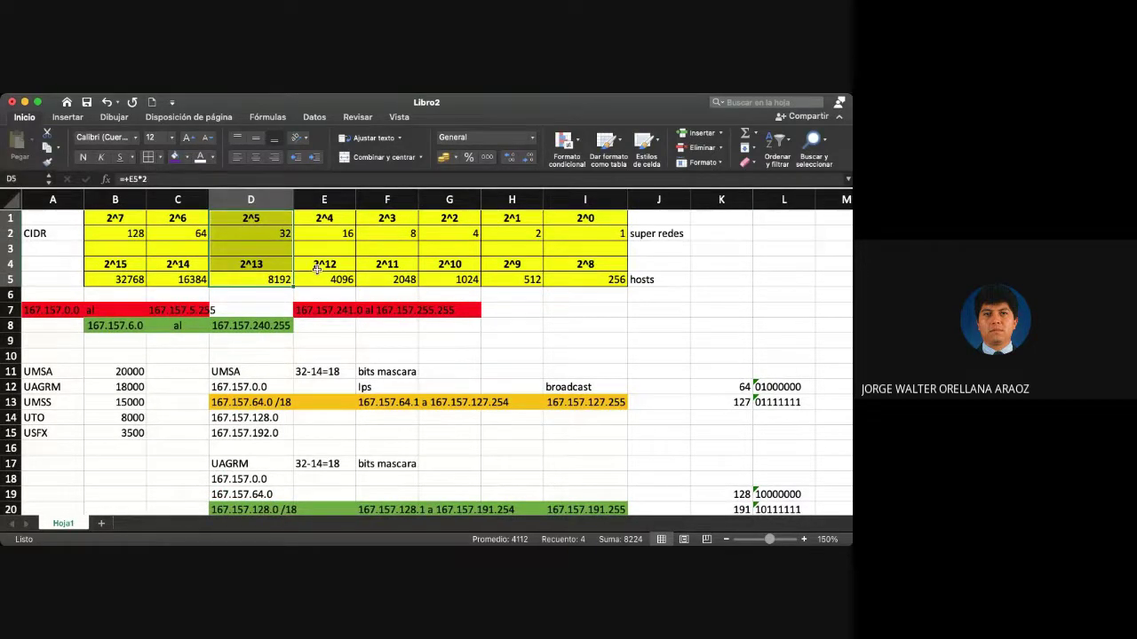
pyautogui.moveTo(338, 282); pyautogui.dragTo(339, 219)
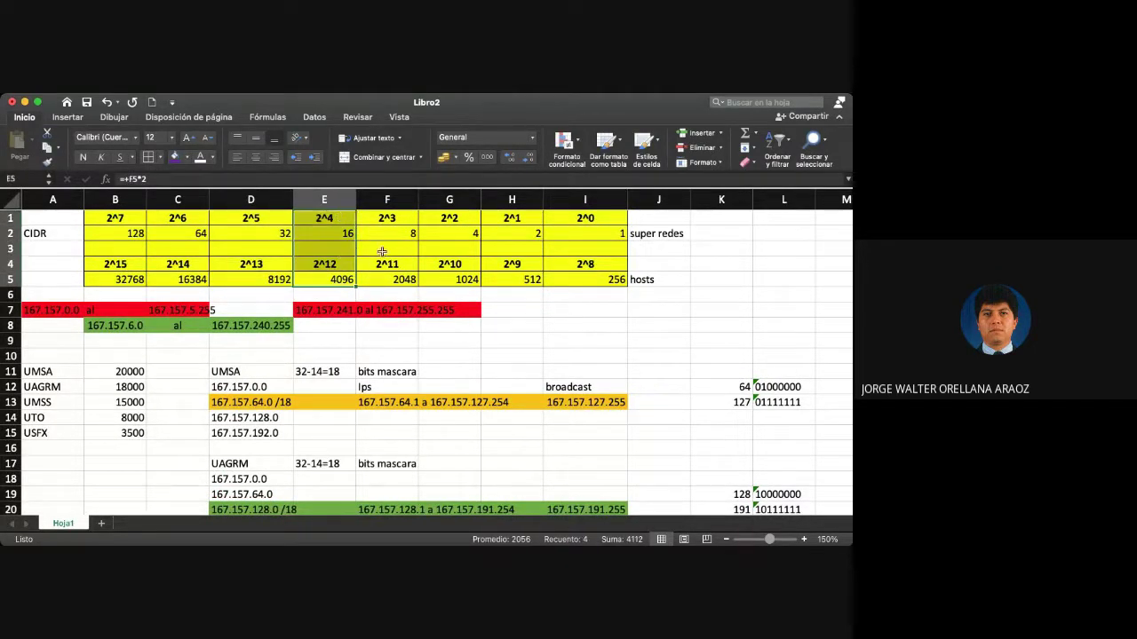
pyautogui.moveTo(387, 281); pyautogui.dragTo(387, 219)
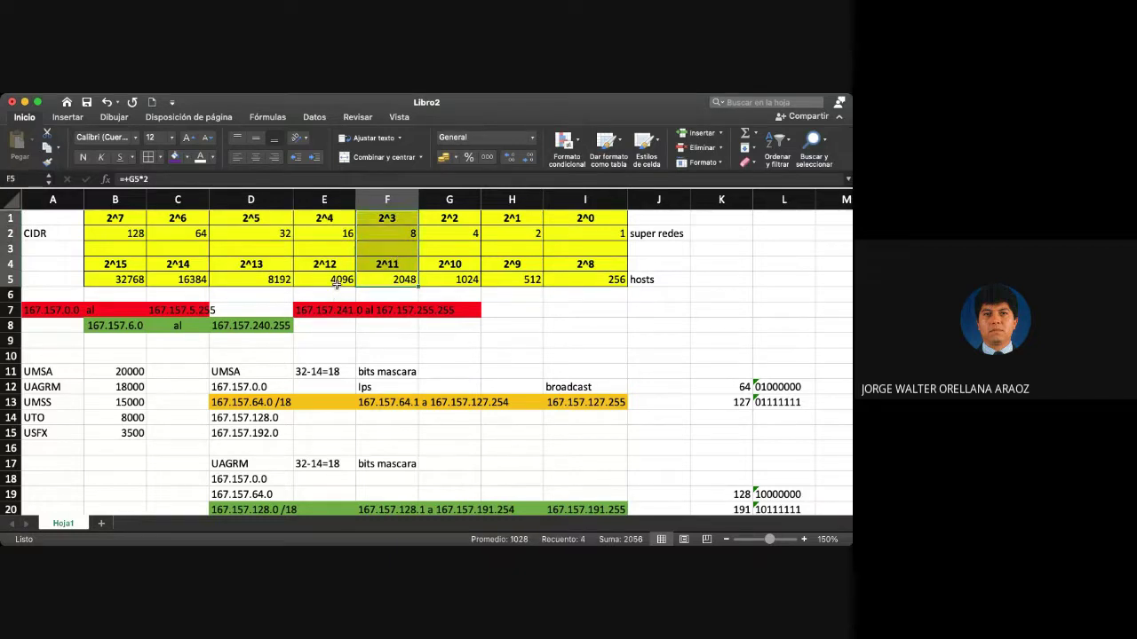
pyautogui.moveTo(337, 283); pyautogui.dragTo(336, 222)
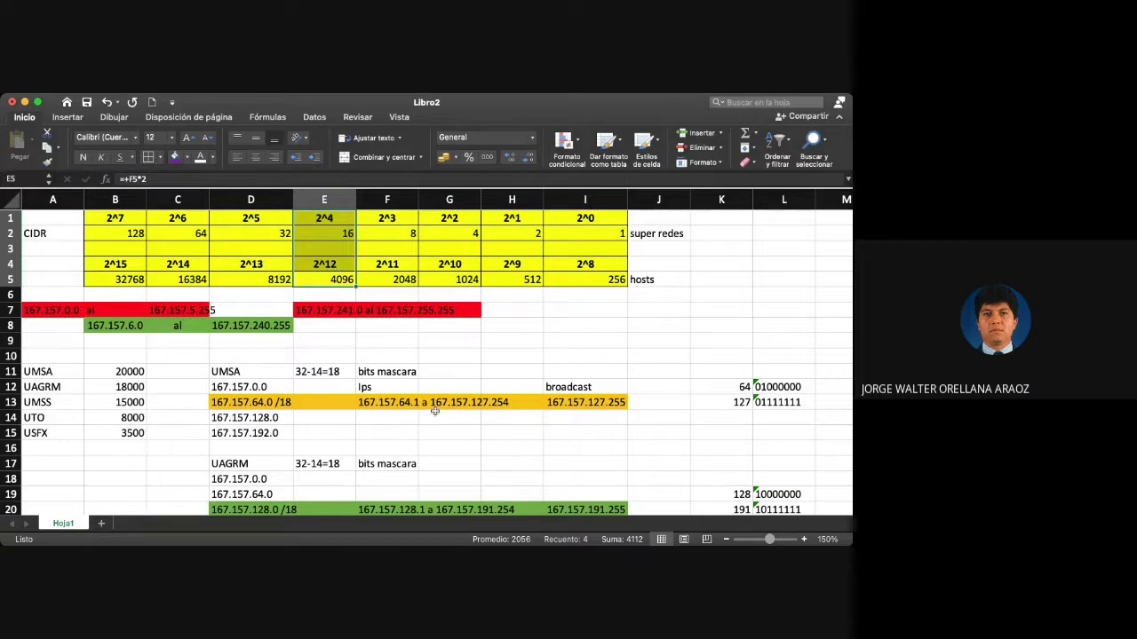
# Step: Start the USFX block with the label USFX in D44 and the mask calculation 32-12=20 in E44
pyautogui.scroll(-8, 436, 411)
pyautogui.scroll(-2, 435, 412)
pyautogui.click(248, 422)
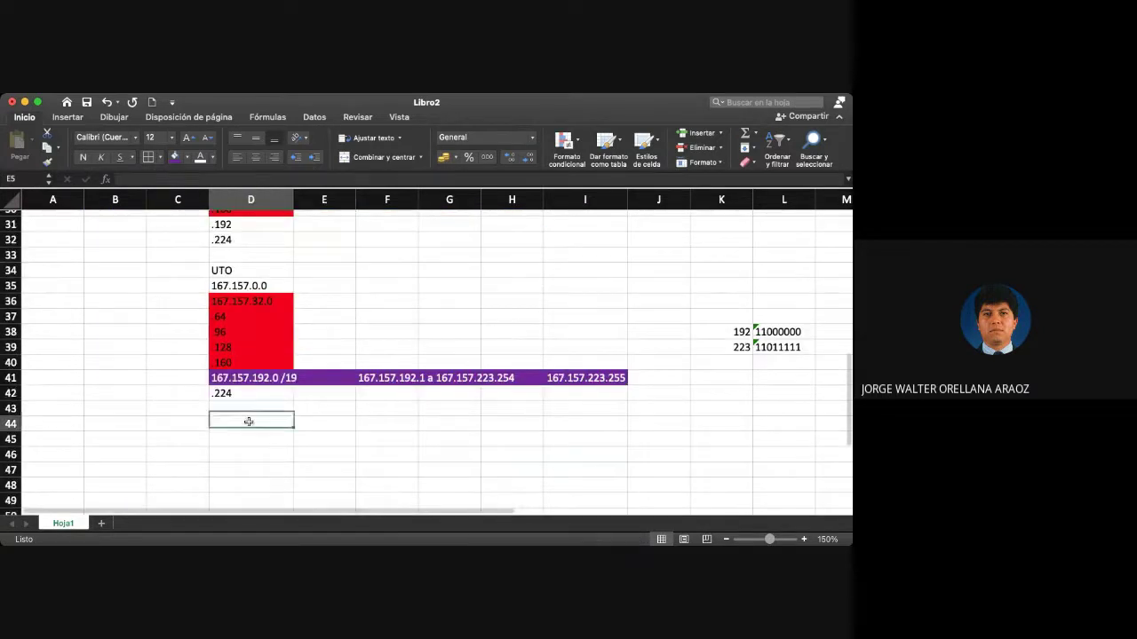
pyautogui.write('USFX')
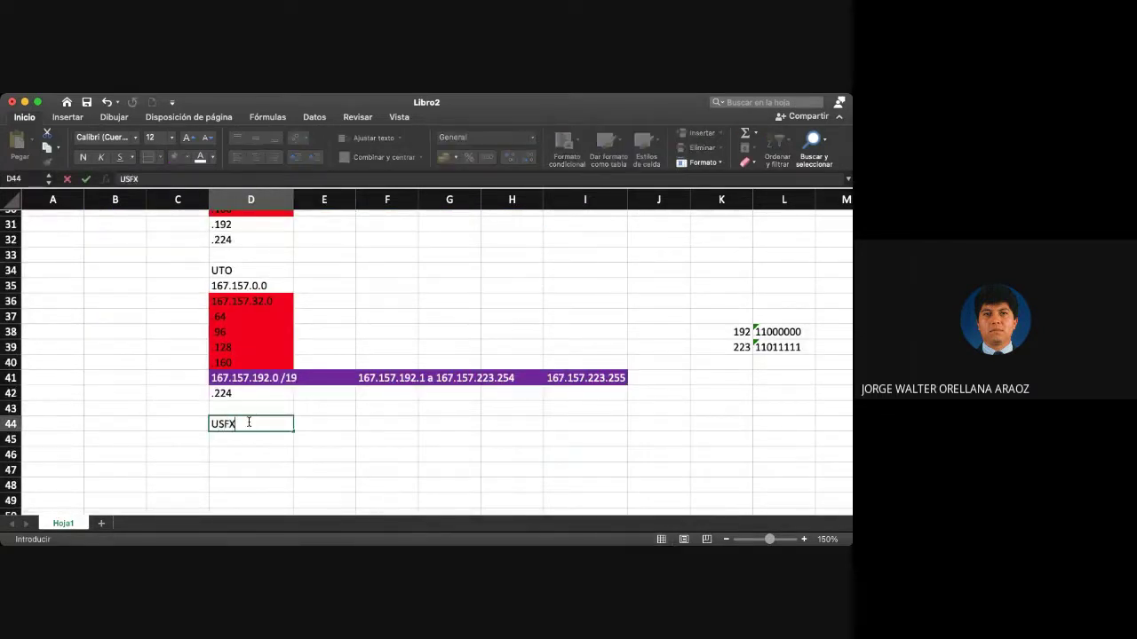
pyautogui.press('Tab')
pyautogui.write('32')
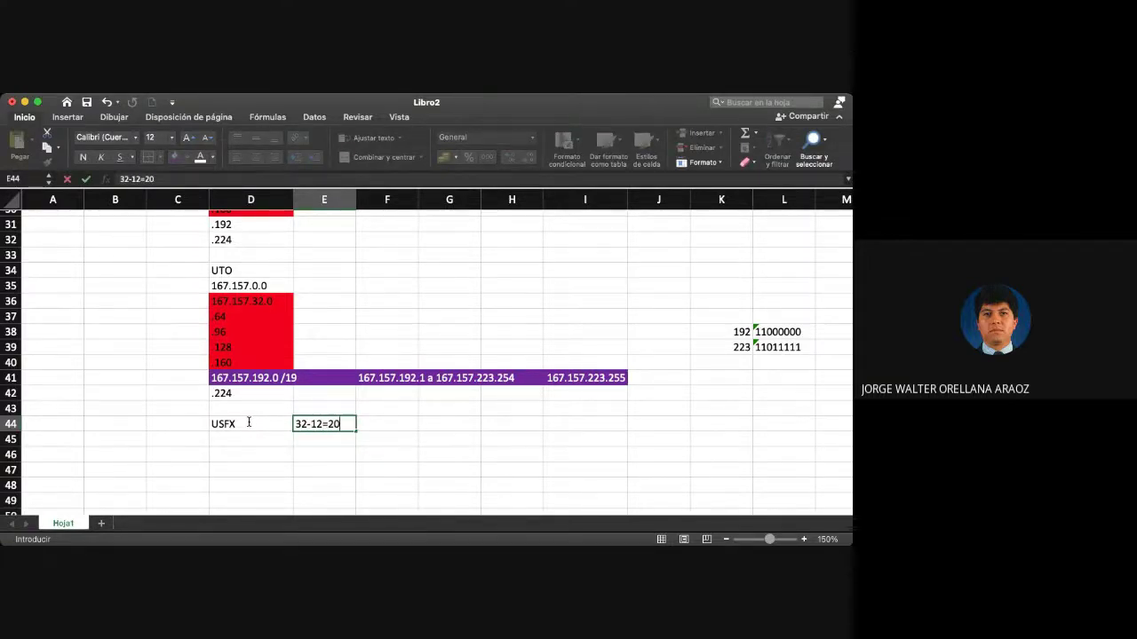
pyautogui.press('Tab')
# Step: Copy the UMSS mask calculation and its "bits mascara" label from E23:F23 to E34:F34 beside UTO
pyautogui.scroll(5, 359, 299)
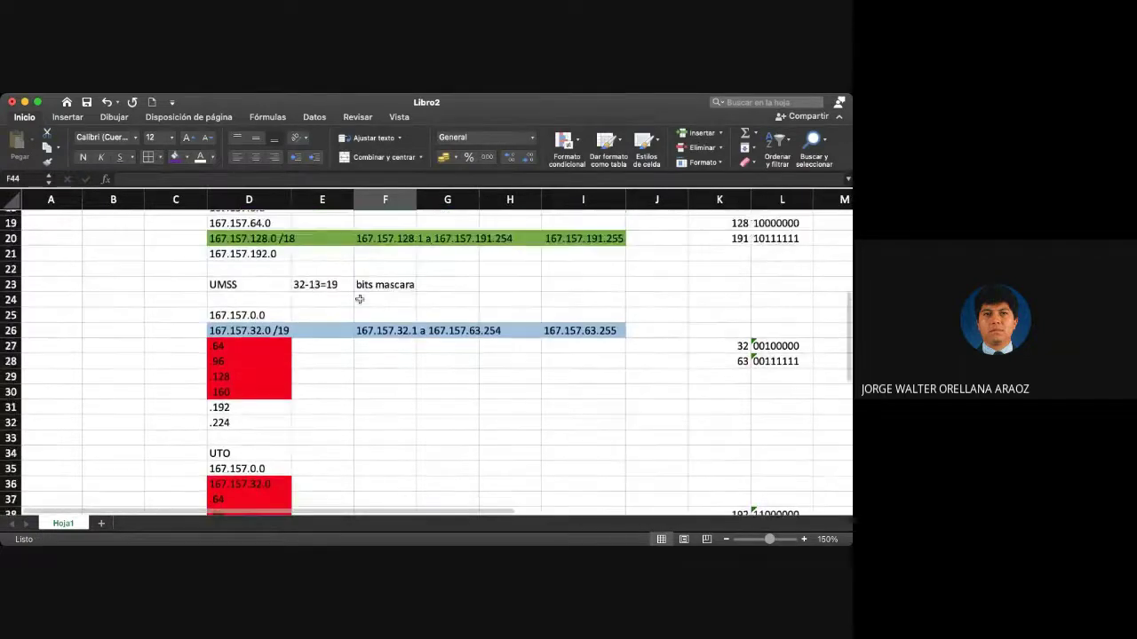
pyautogui.moveTo(304, 285); pyautogui.dragTo(391, 285)
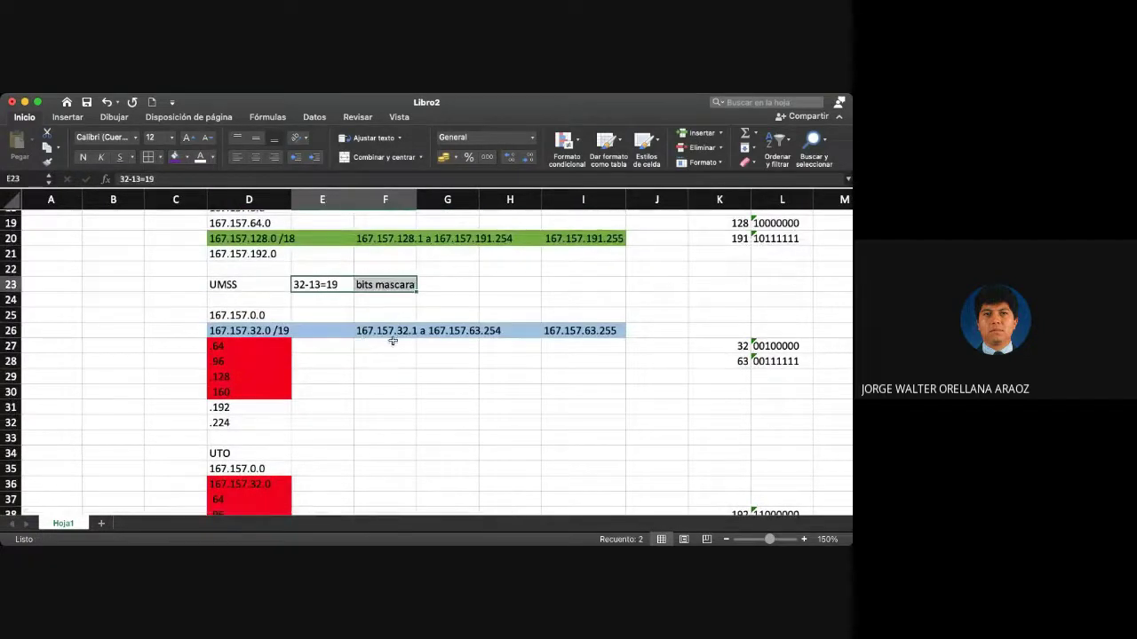
pyautogui.press('super+c')
pyautogui.scroll(-3, 341, 424)
pyautogui.click(324, 403)
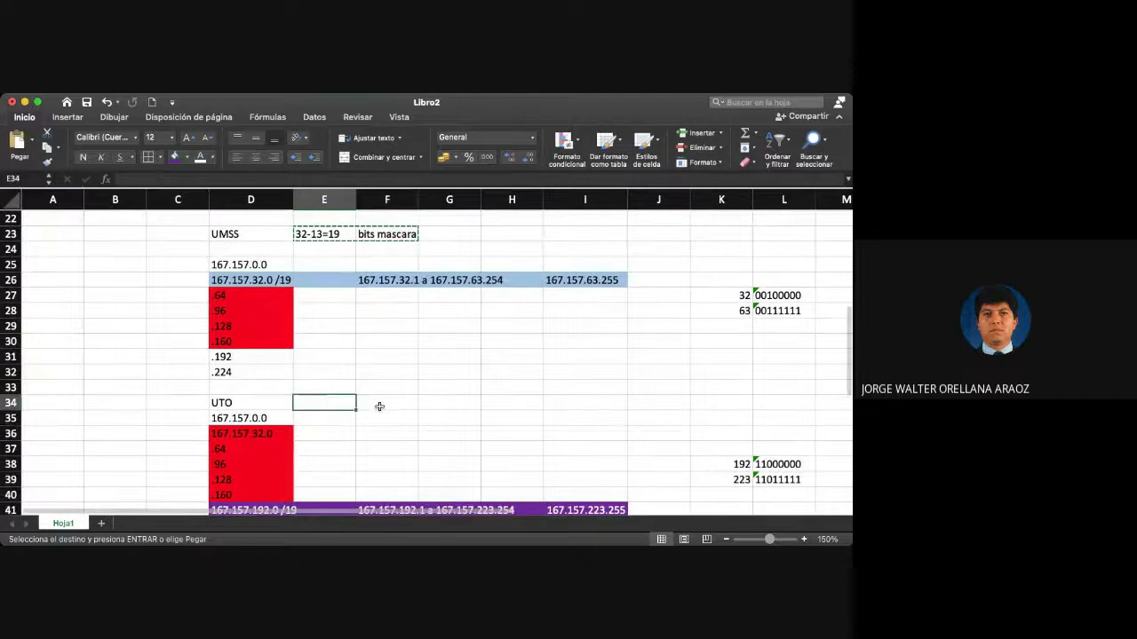
pyautogui.press('super+v')
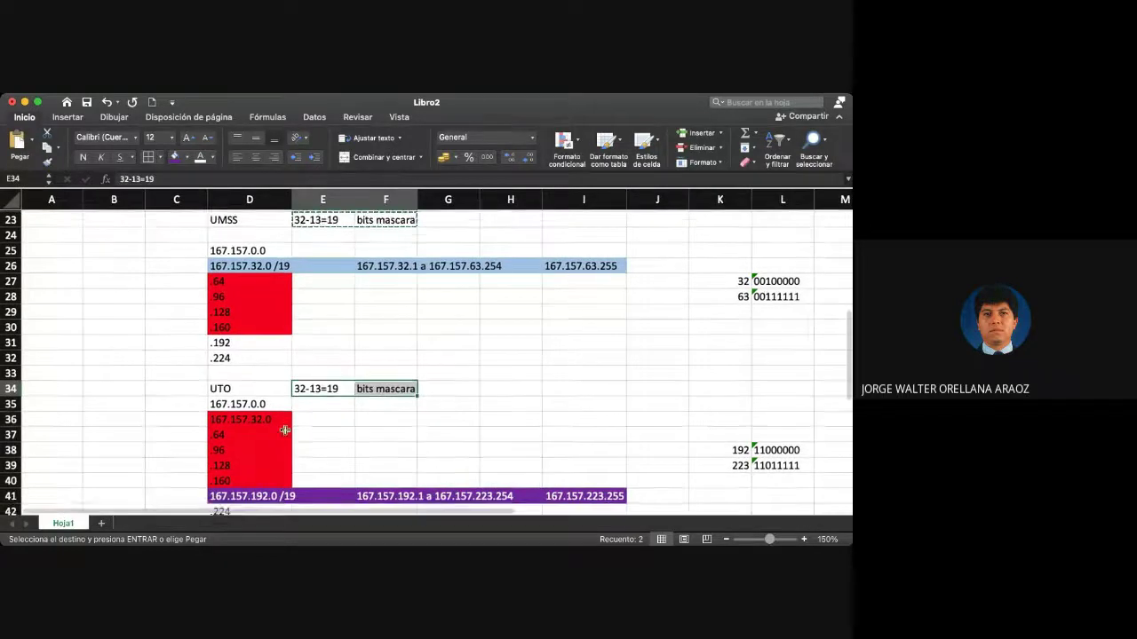
# Step: Copy the "bits mascara" label from F34 to F44 in the USFX row
pyautogui.scroll(-1, 271, 422)
pyautogui.scroll(-6, 373, 421)
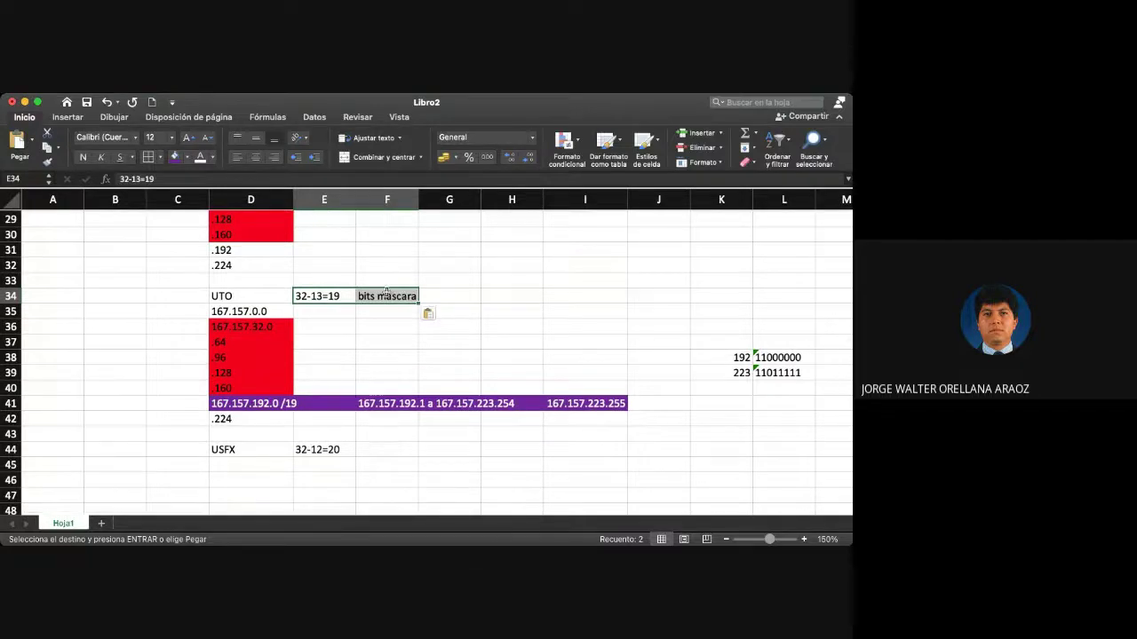
pyautogui.click(412, 299)
pyautogui.press('super+c')
pyautogui.press('Down')
pyautogui.press('Down')
pyautogui.press('Down')
pyautogui.press('Down')
pyautogui.press('Down')
pyautogui.press('Down')
pyautogui.press('Down')
pyautogui.press('Down')
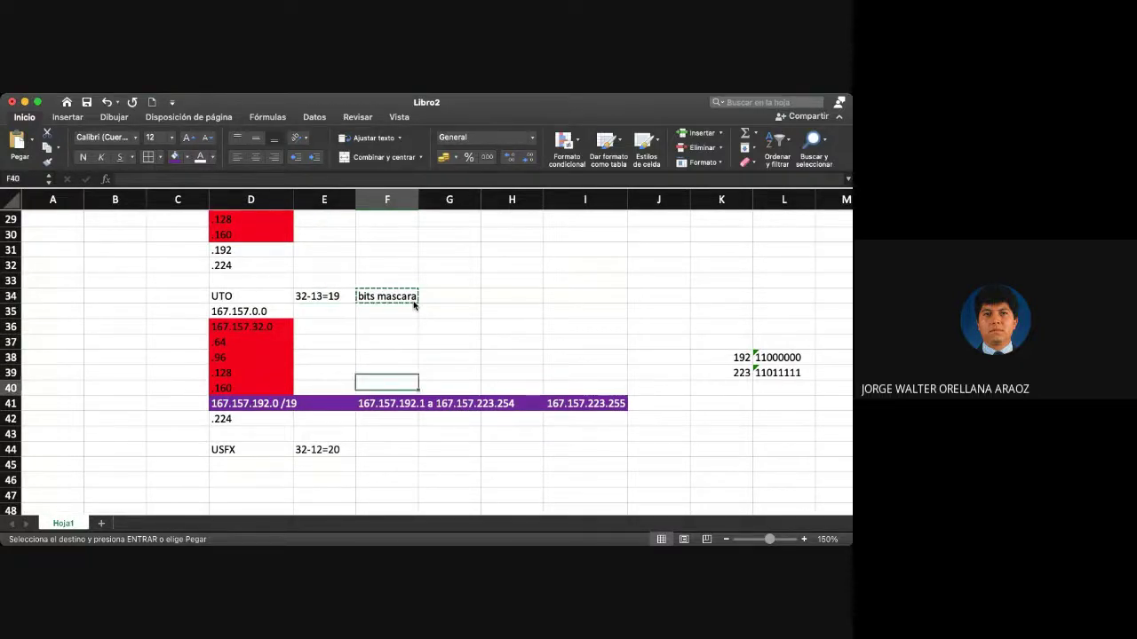
pyautogui.press('Down')
pyautogui.press('Down')
pyautogui.press('super+v')
pyautogui.press('Left')
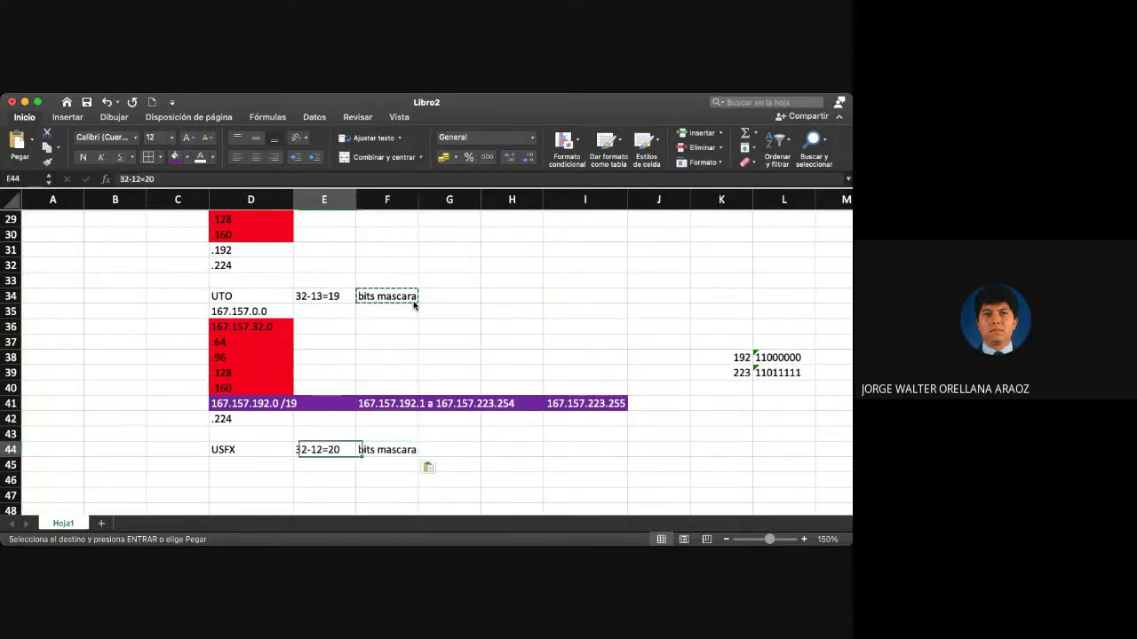
# Step: Check the 2^4 and 2^12 column of the CIDR table and list USFX subnets 167.157.0.0, 167.157.16.0 and 167.157.32.0 in D45:D47
pyautogui.scroll(10, 413, 305)
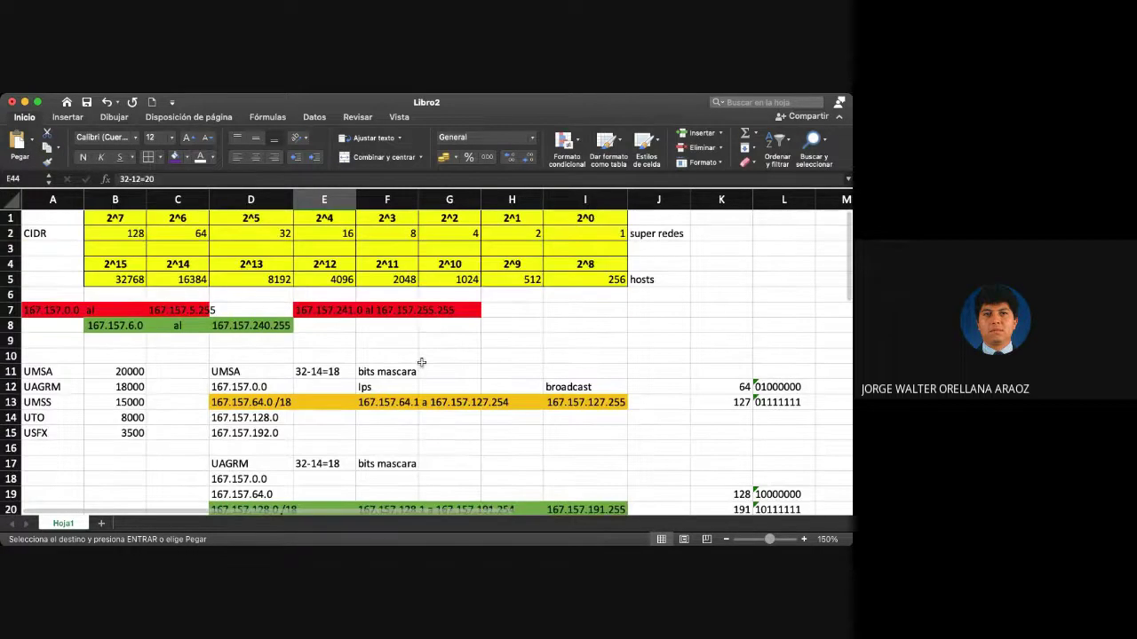
pyautogui.moveTo(344, 278); pyautogui.dragTo(345, 218)
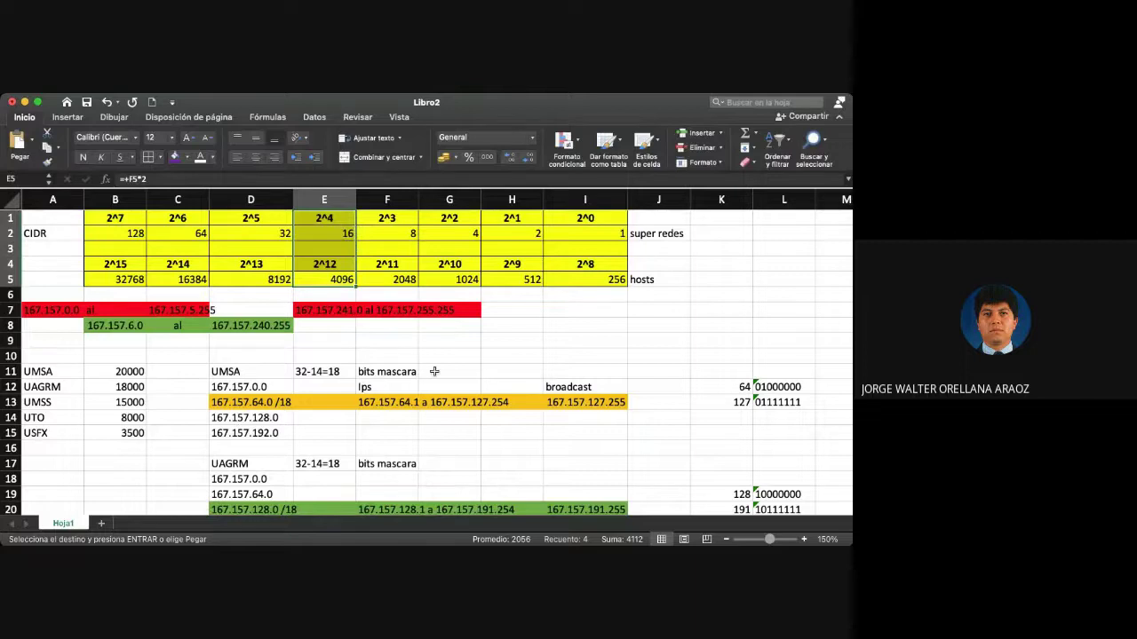
pyautogui.scroll(-2, 435, 371)
pyautogui.scroll(-9, 434, 371)
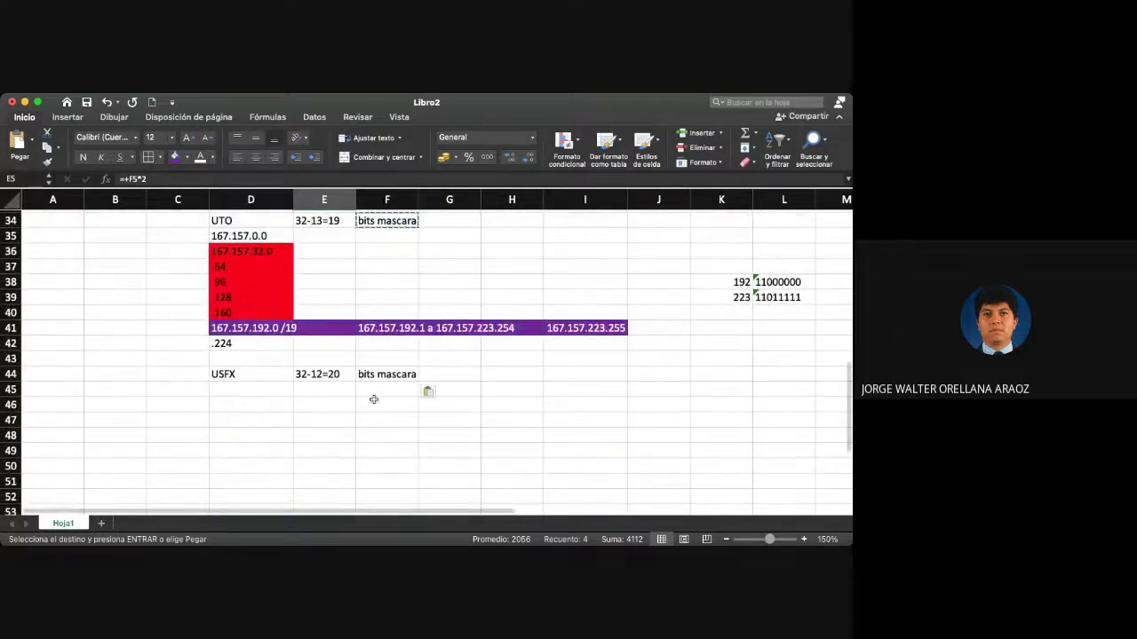
pyautogui.click(234, 396)
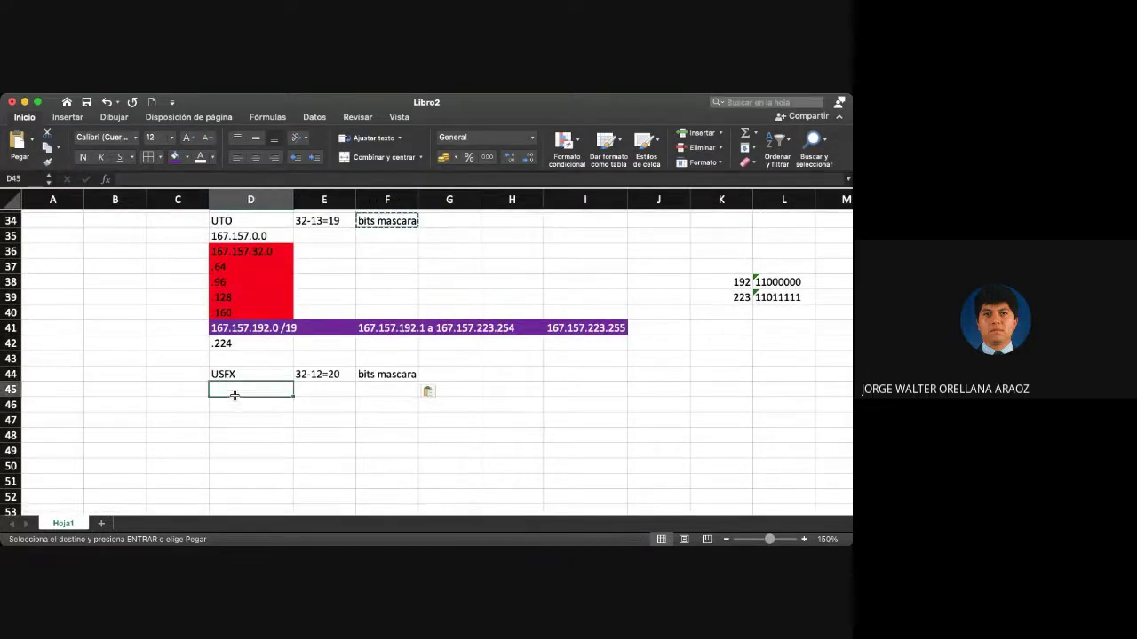
pyautogui.write('167.15')
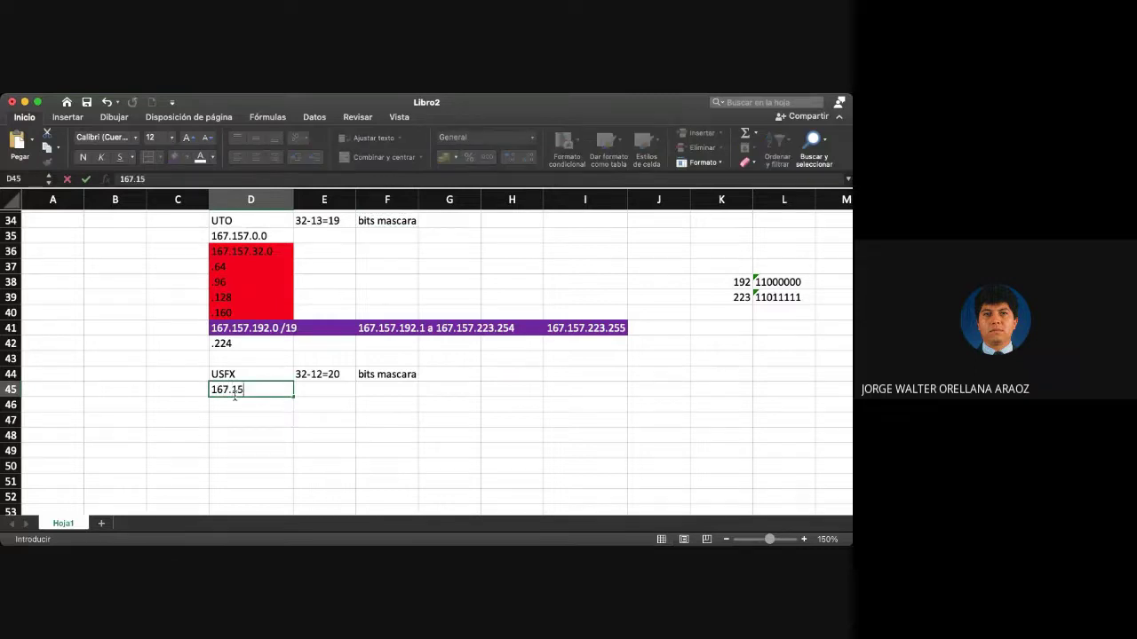
pyautogui.write('7.0.0.')
pyautogui.press('Return')
pyautogui.write('167')
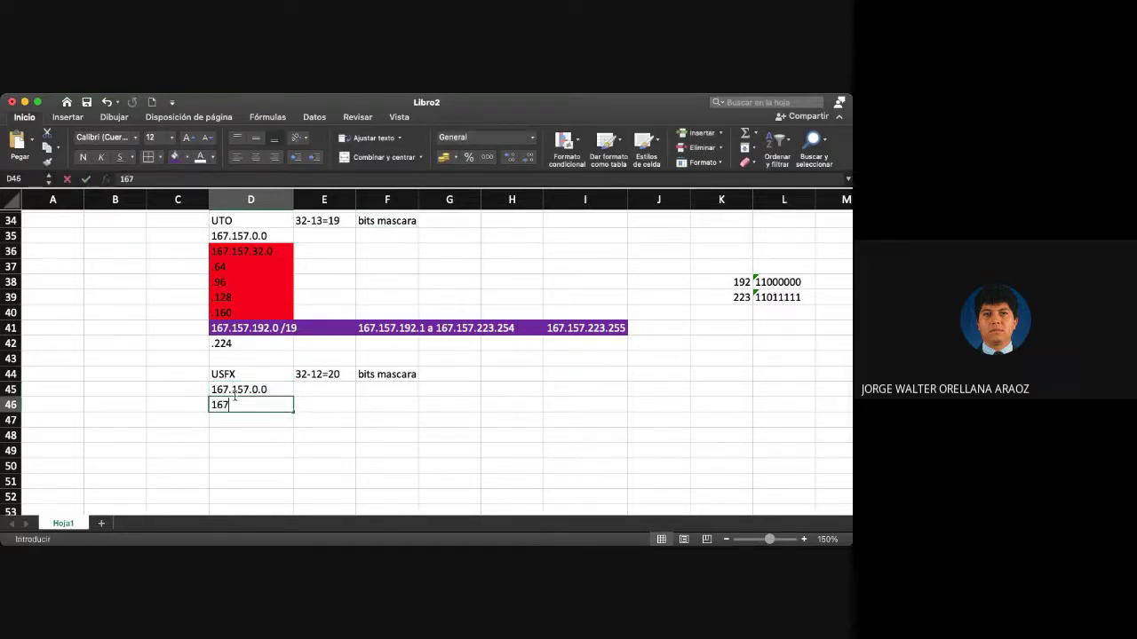
pyautogui.write('.157.1')
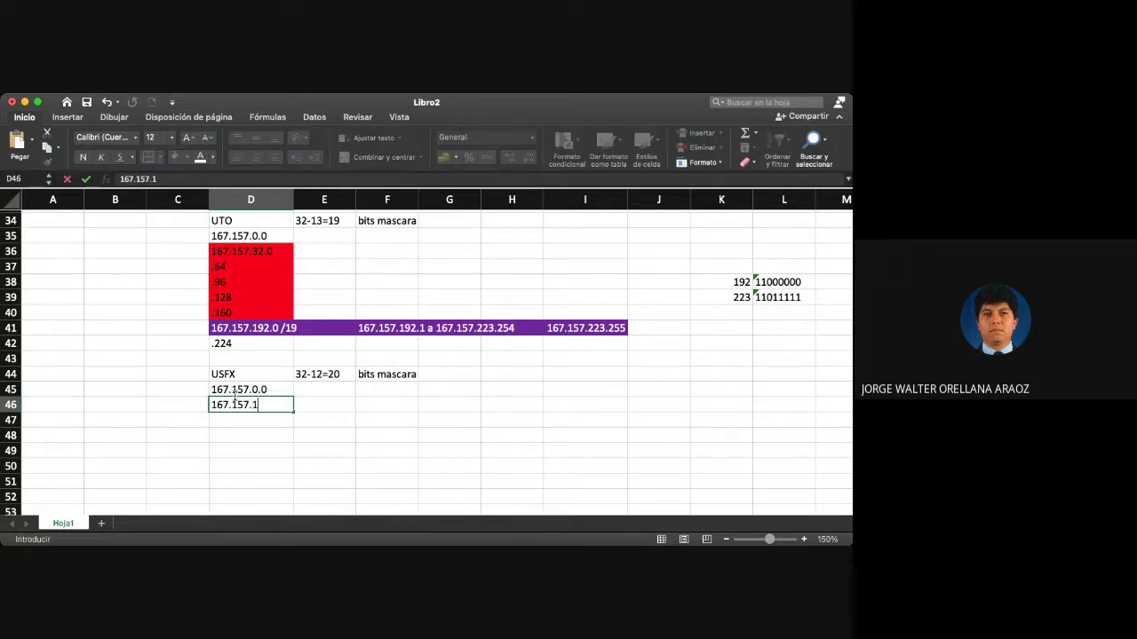
pyautogui.write('6.0')
pyautogui.press('Return')
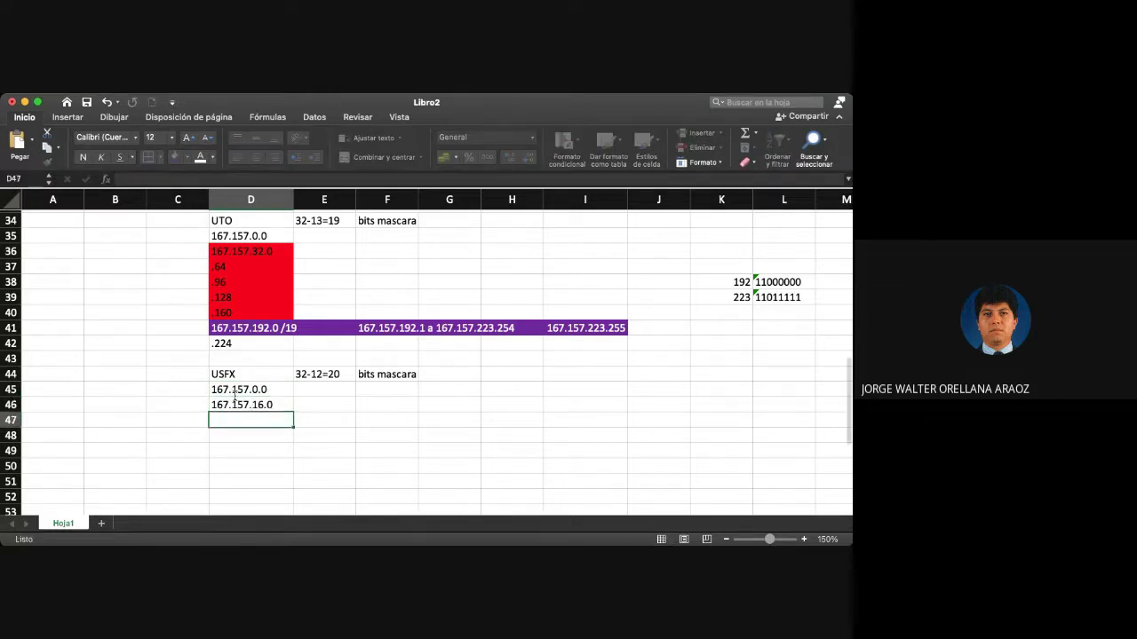
pyautogui.write('.16')
pyautogui.press('BackSpace')
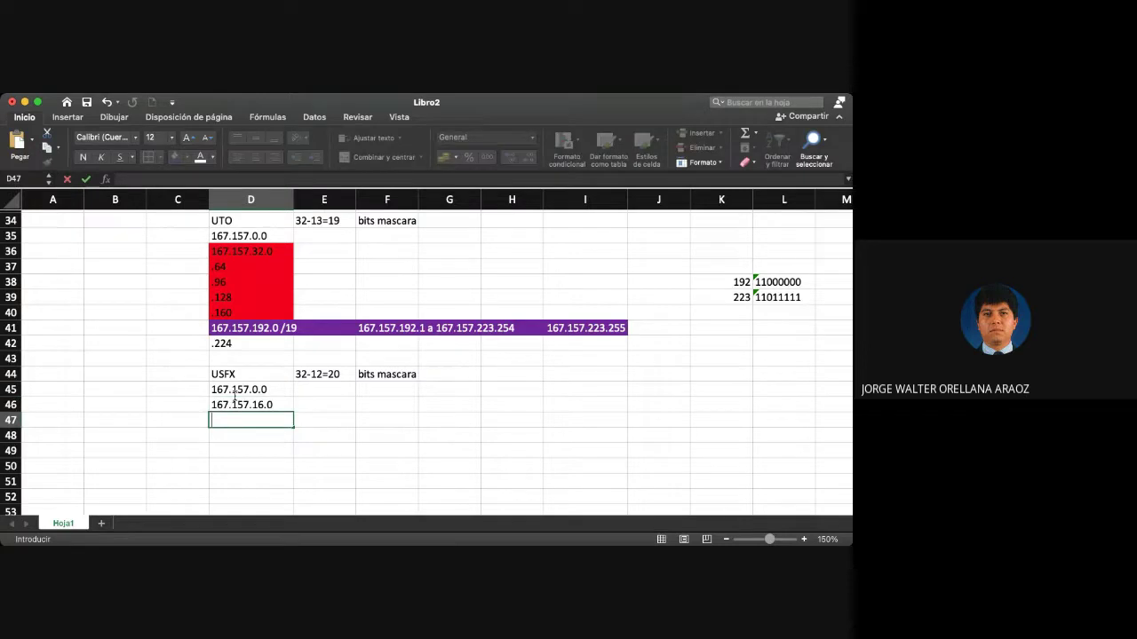
pyautogui.write('67.157.')
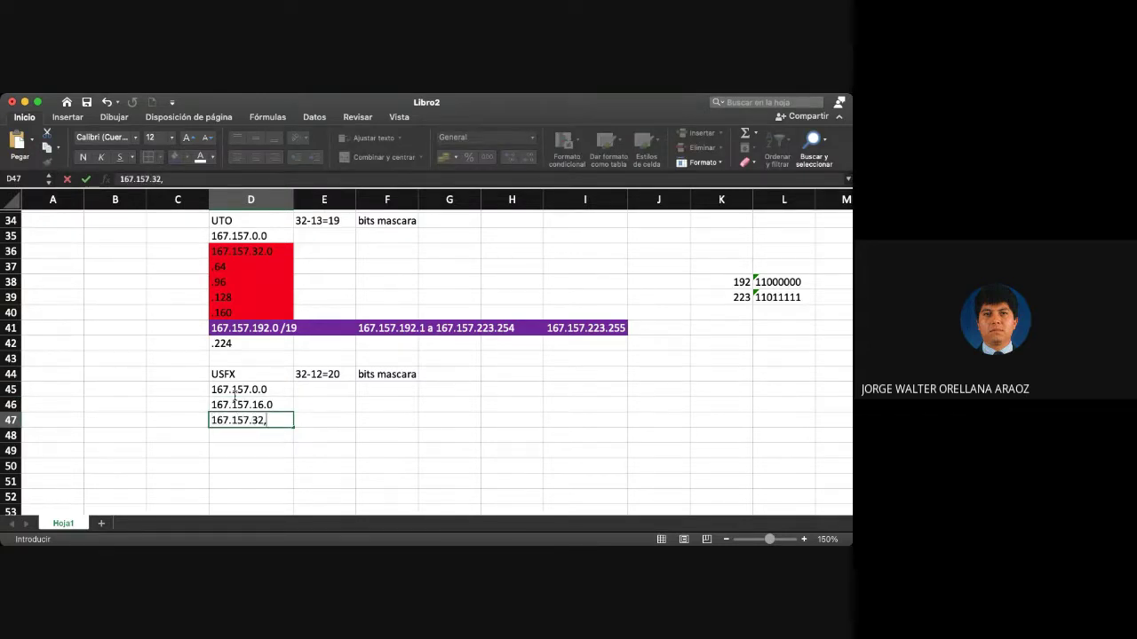
pyautogui.write('32.0')
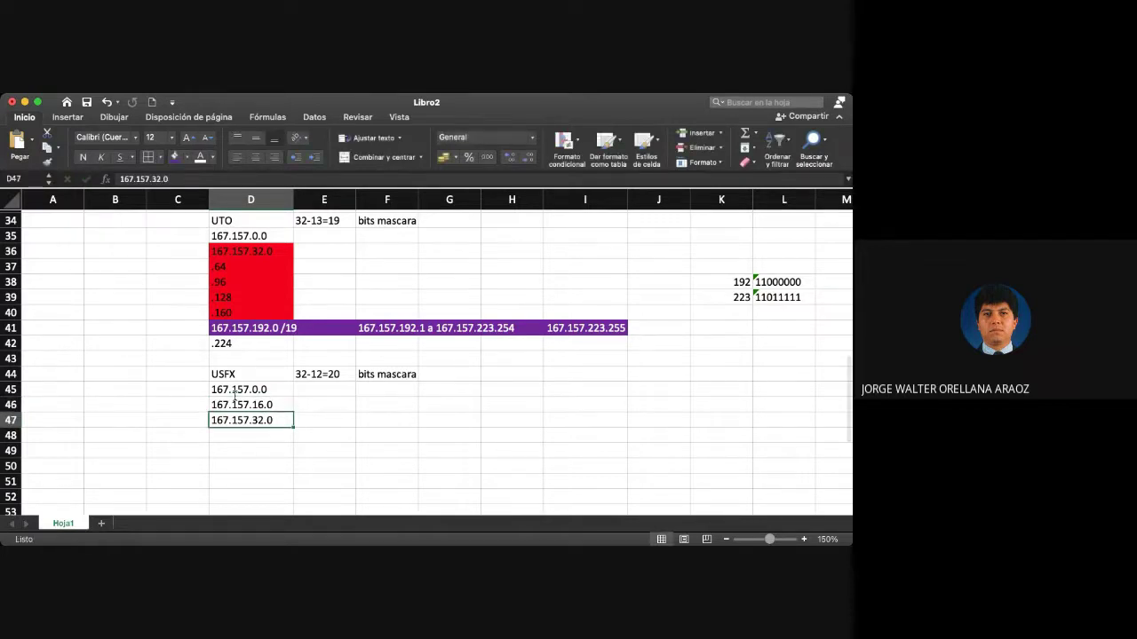
pyautogui.press('Return')
# Step: Enter a dot in each cell from D48 to D52 as placeholders continuing the USFX subnet list
pyautogui.write('.')
pyautogui.press('Return')
pyautogui.press('.')
pyautogui.press('Return')
pyautogui.press('.')
pyautogui.press('Return')
pyautogui.press('.')
pyautogui.press('Return')
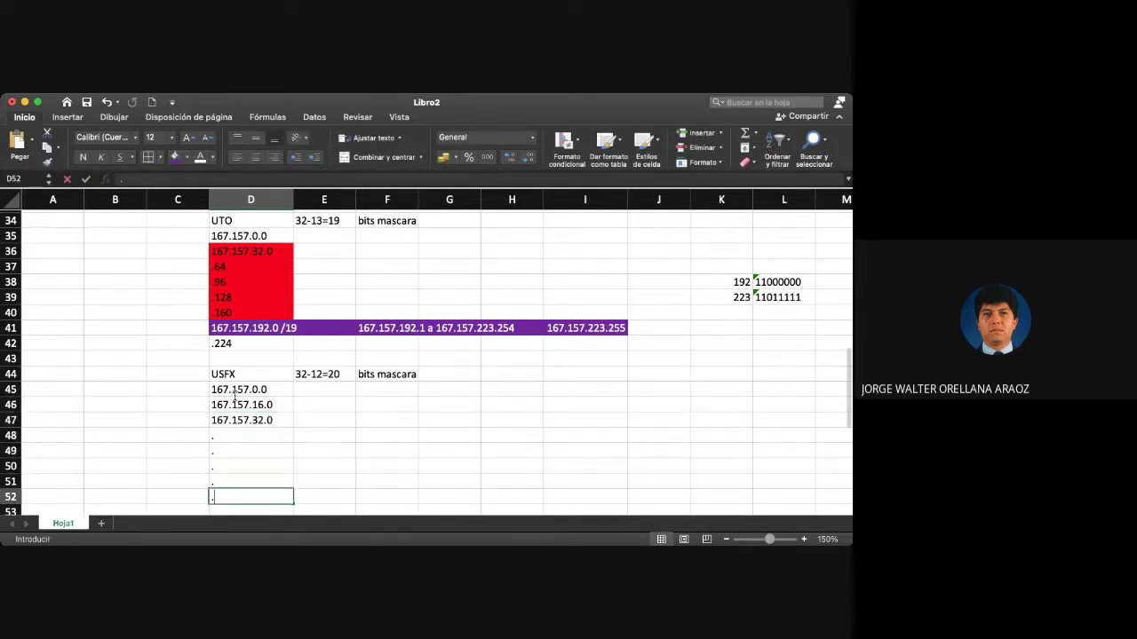
pyautogui.write('.')
pyautogui.hotkey('shift', 'Return')
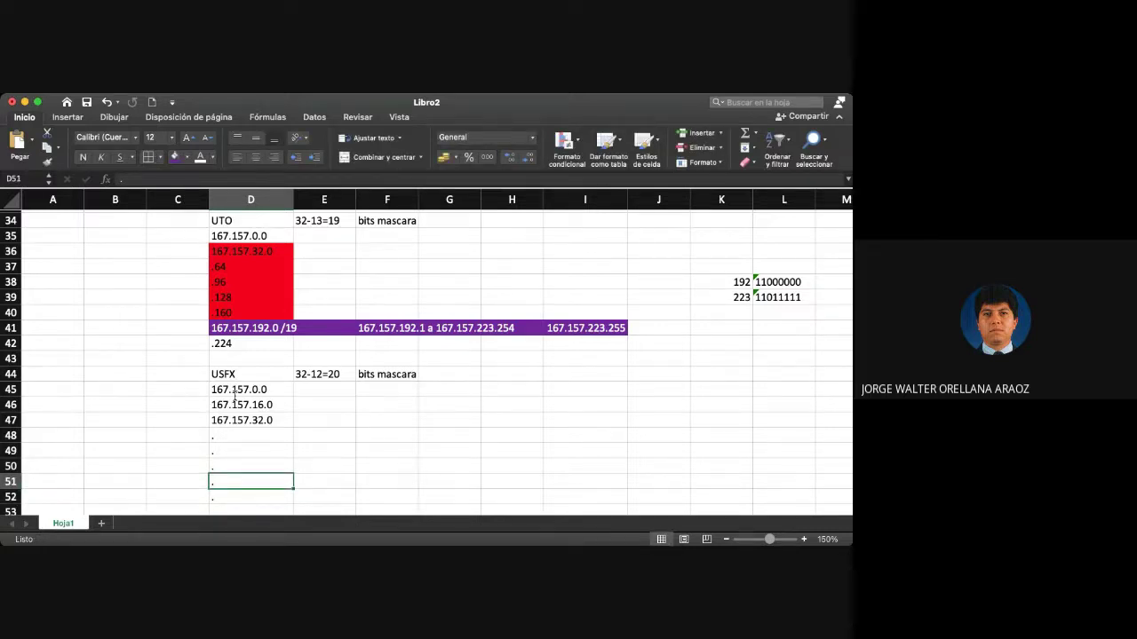
# Step: Enter the last USFX subnets, 167.157.224.0 in D51 and 167.157.240.0 in D52
pyautogui.write('16')
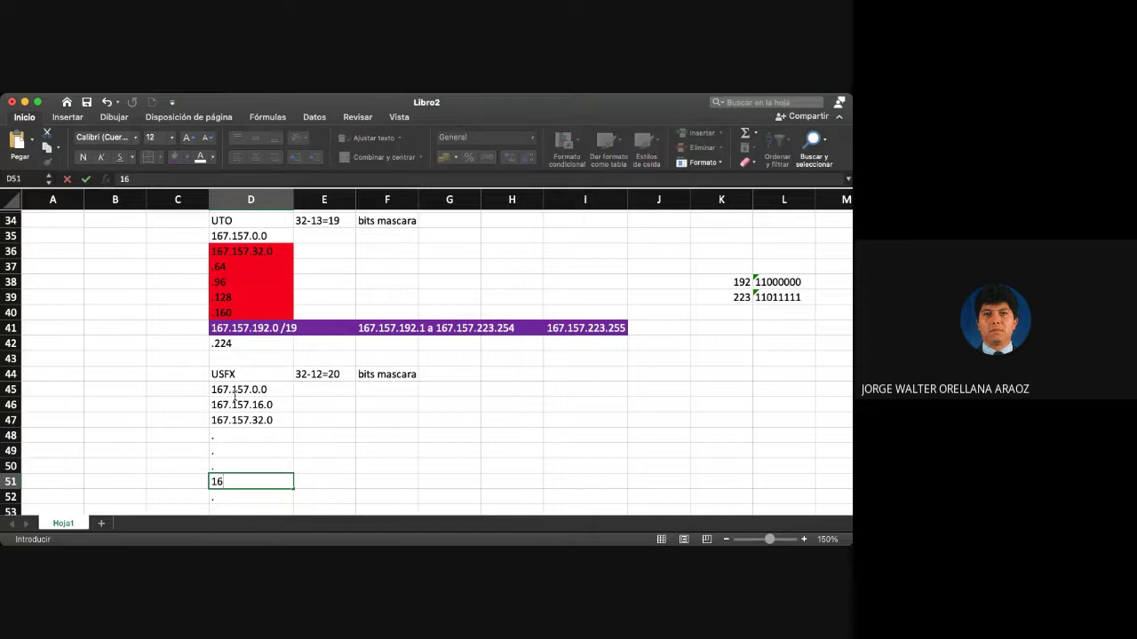
pyautogui.write('7.157.224.0')
pyautogui.press('Return')
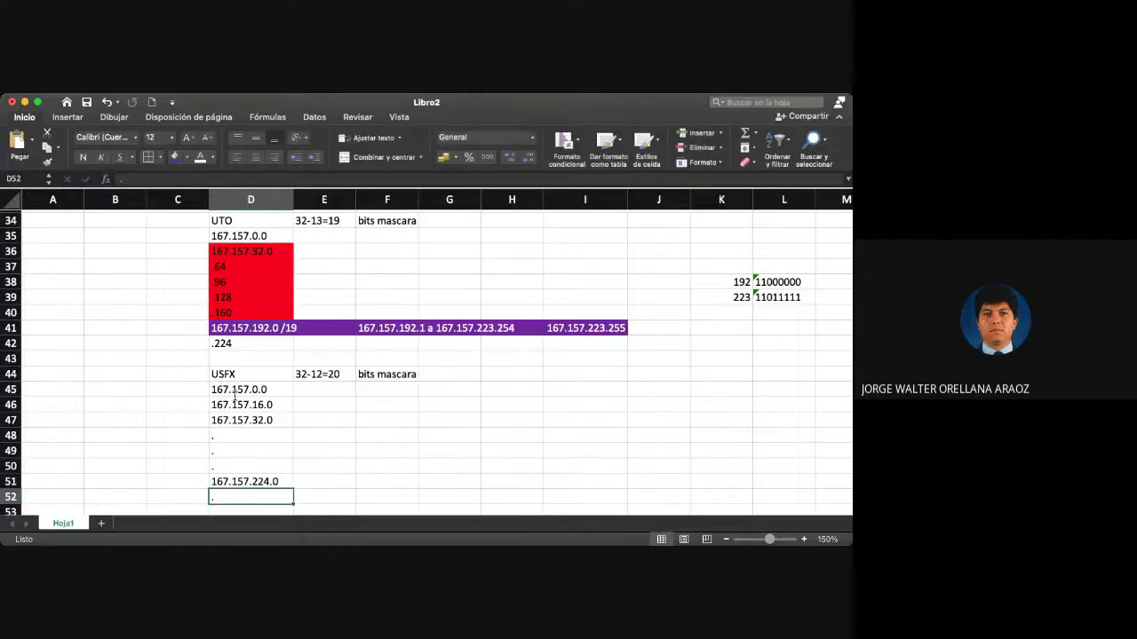
pyautogui.write('167.157')
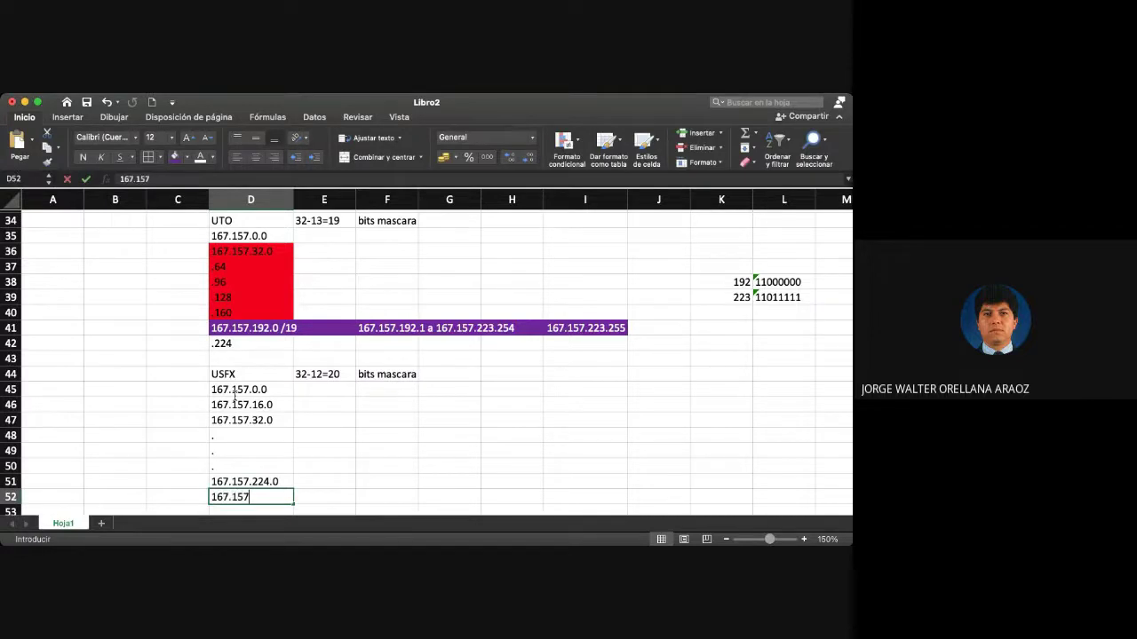
pyautogui.write('.')
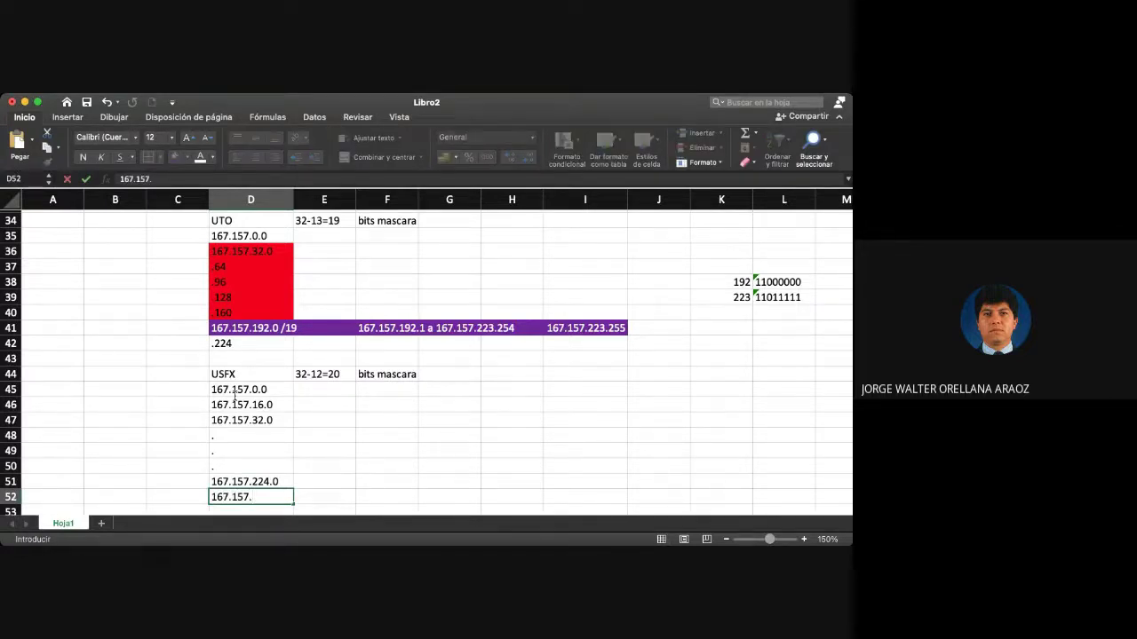
pyautogui.write('240.0')
pyautogui.press('Return')
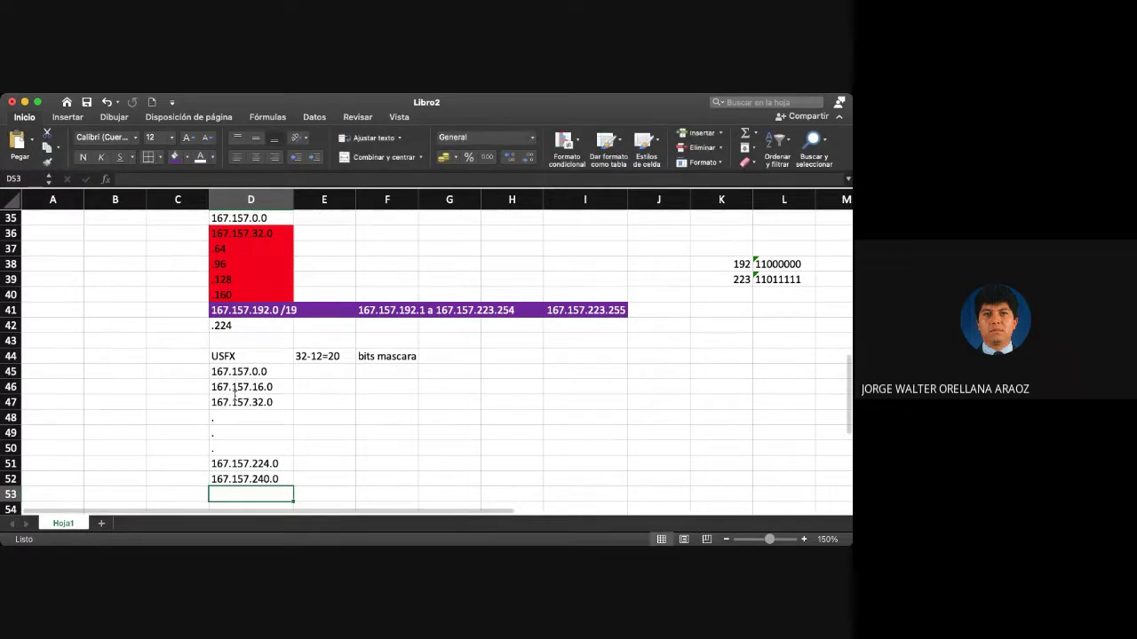
# Step: Fill the USFX cells D47:D50, from 167.157.32.0 through the placeholder dots, with red
pyautogui.press('Up')
pyautogui.press('Up')
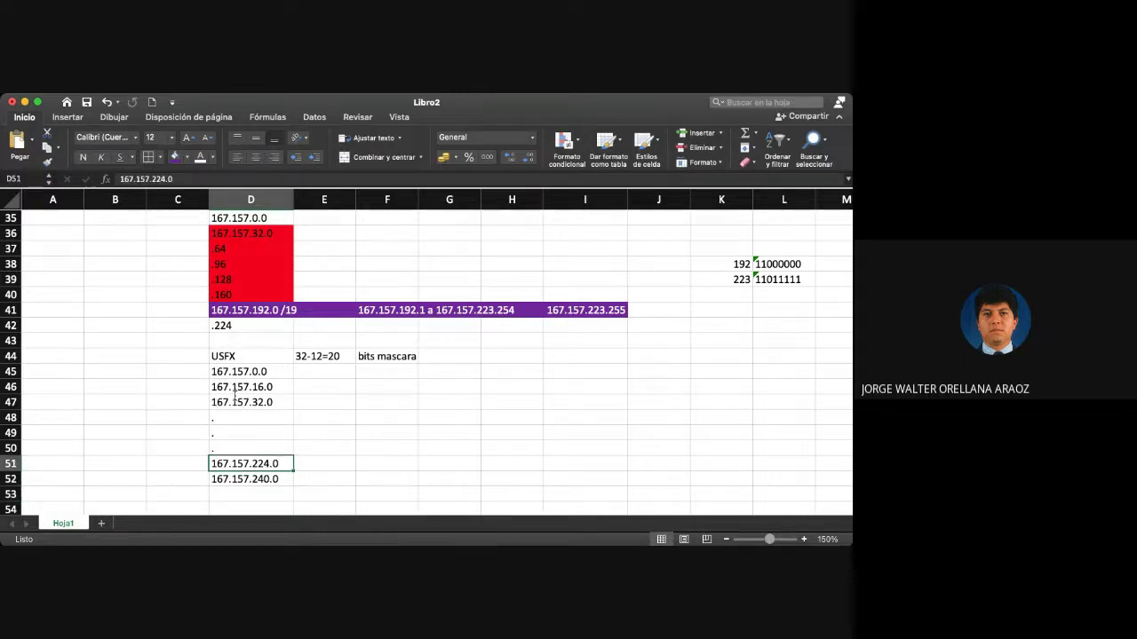
pyautogui.press('Up')
pyautogui.hotkey('shift', 'Up')
pyautogui.hotkey('shift', 'Up')
pyautogui.hotkey('shift', 'Up')
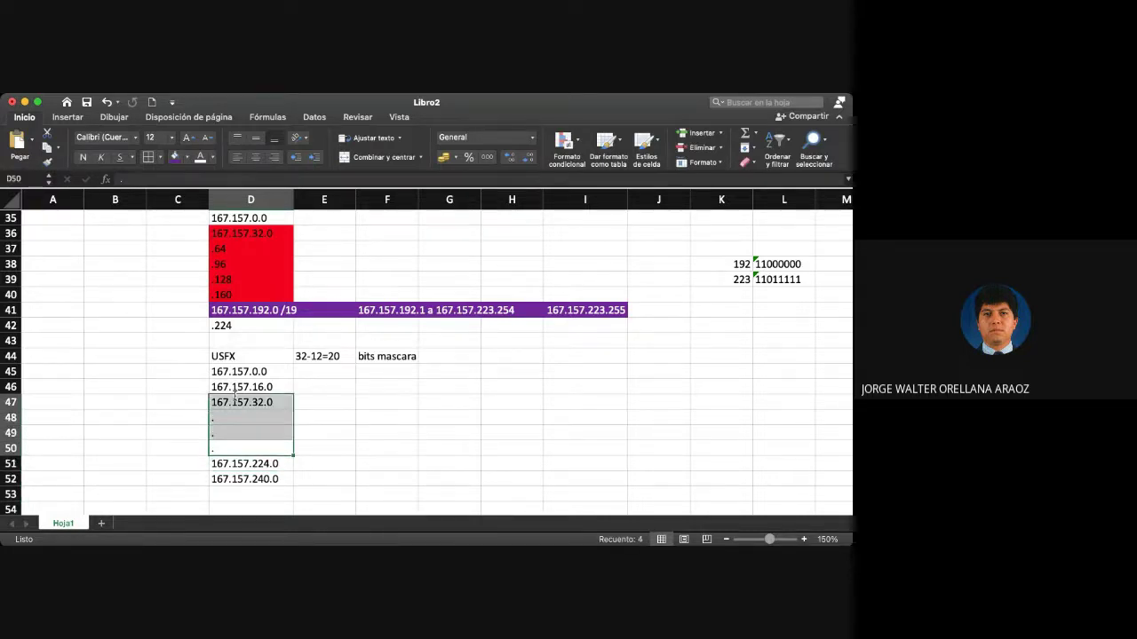
pyautogui.hotkey('shift', 'Down')
pyautogui.hotkey('shift', 'Up')
pyautogui.hotkey('shift', 'Down')
pyautogui.hotkey('shift', 'Up')
pyautogui.scroll(-1, 246, 392)
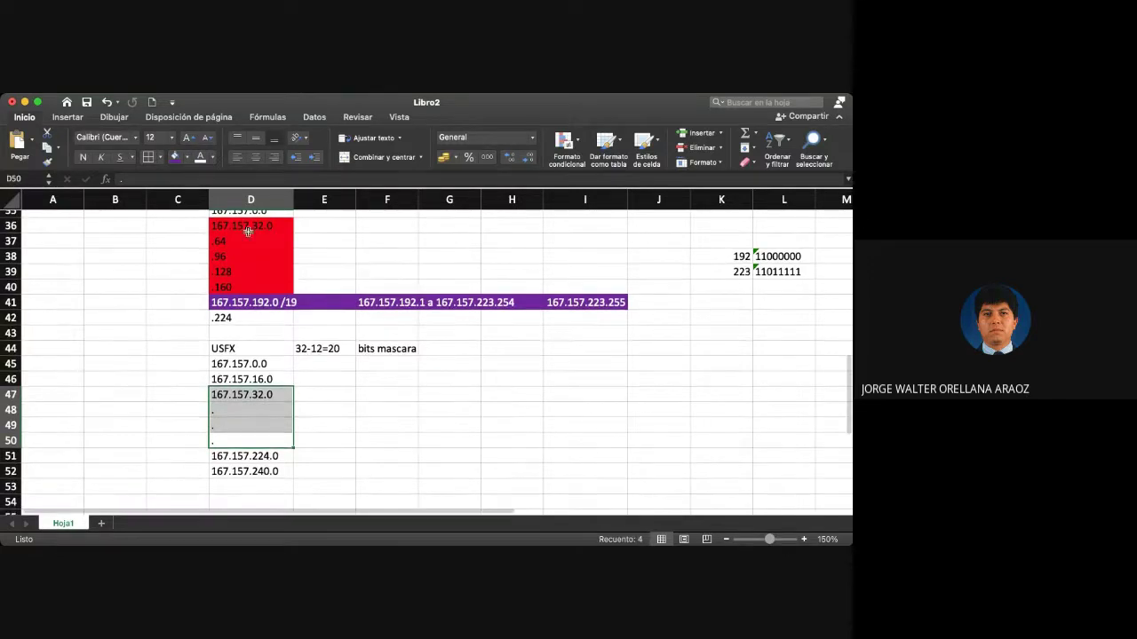
pyautogui.click(187, 157)
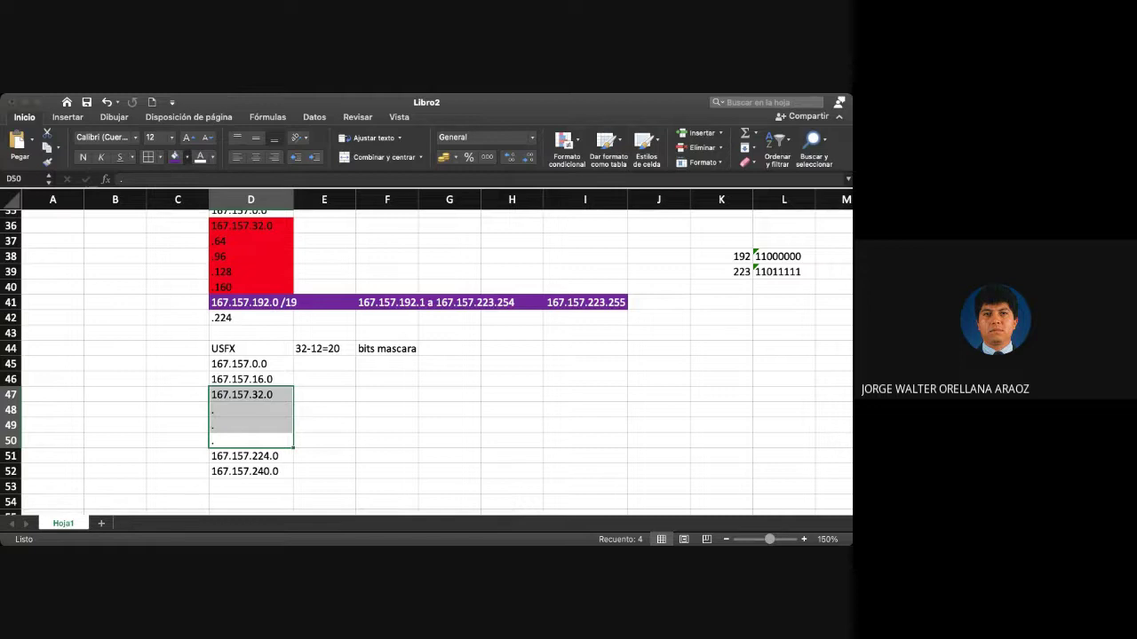
pyautogui.click(182, 289)
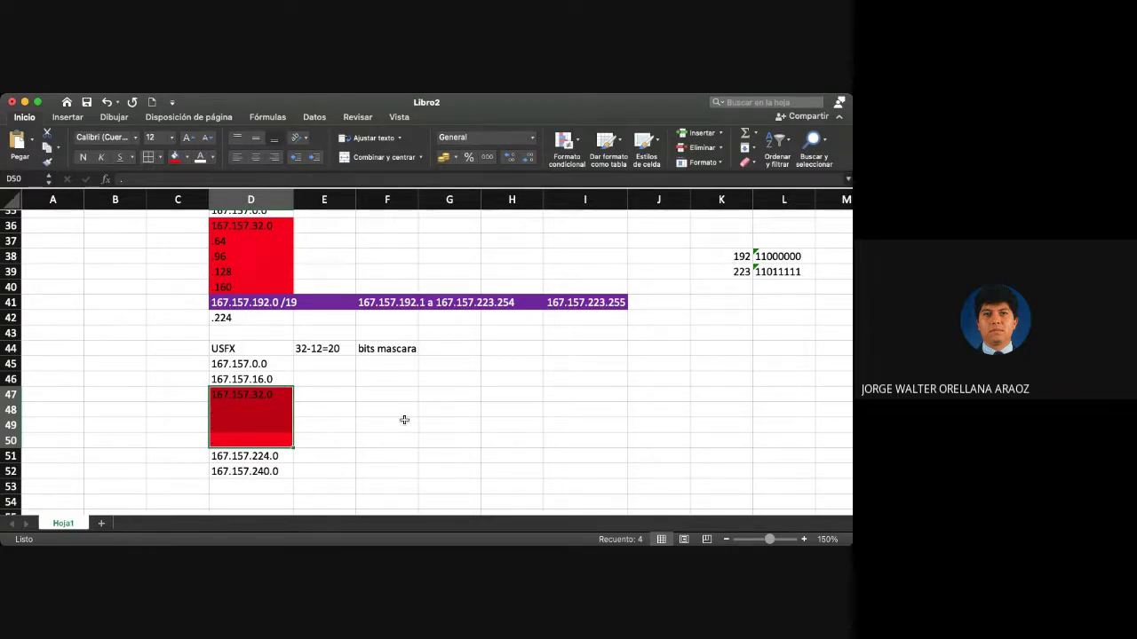
# Step: Append the /20 prefix to the USFX subnet 167.157.16.0 in D46
pyautogui.hscroll(1, 259, 415)
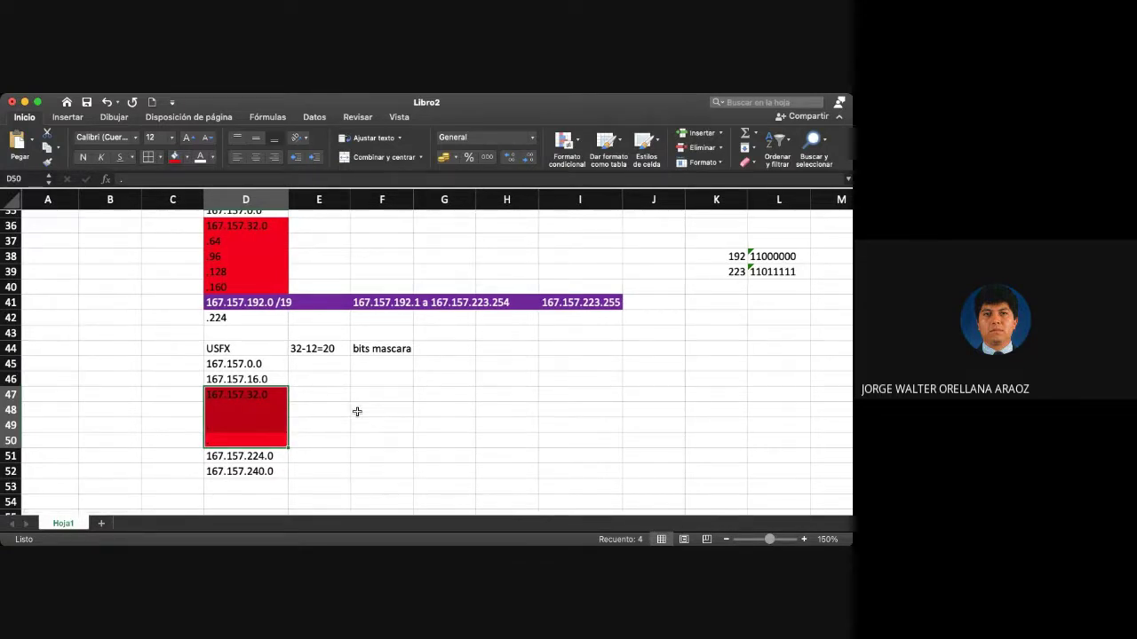
pyautogui.click(222, 381)
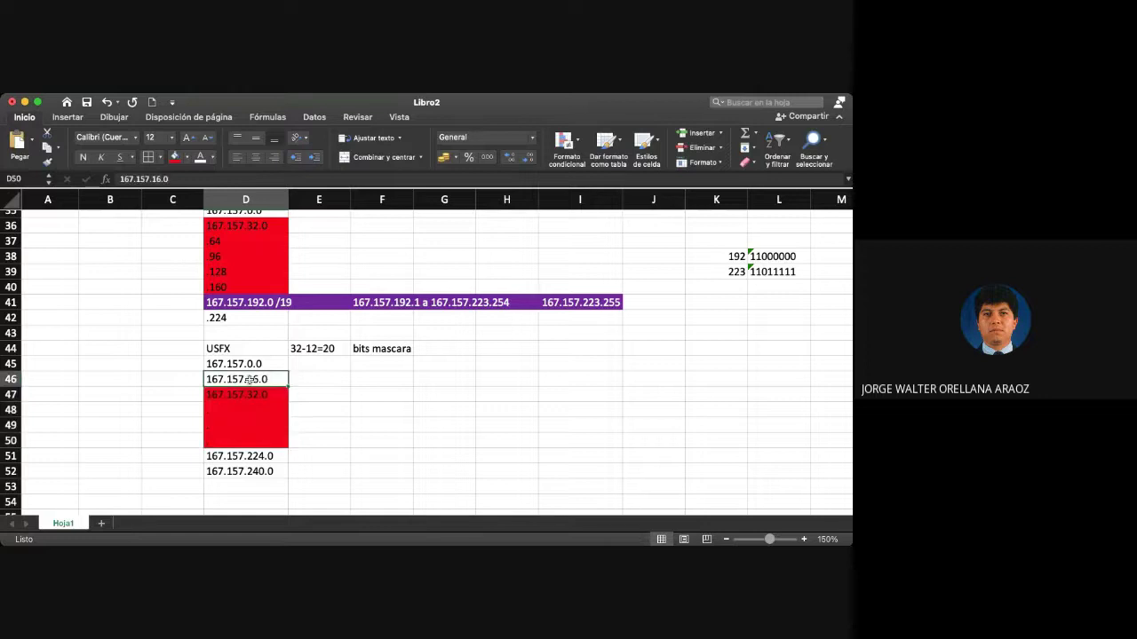
pyautogui.click(211, 458)
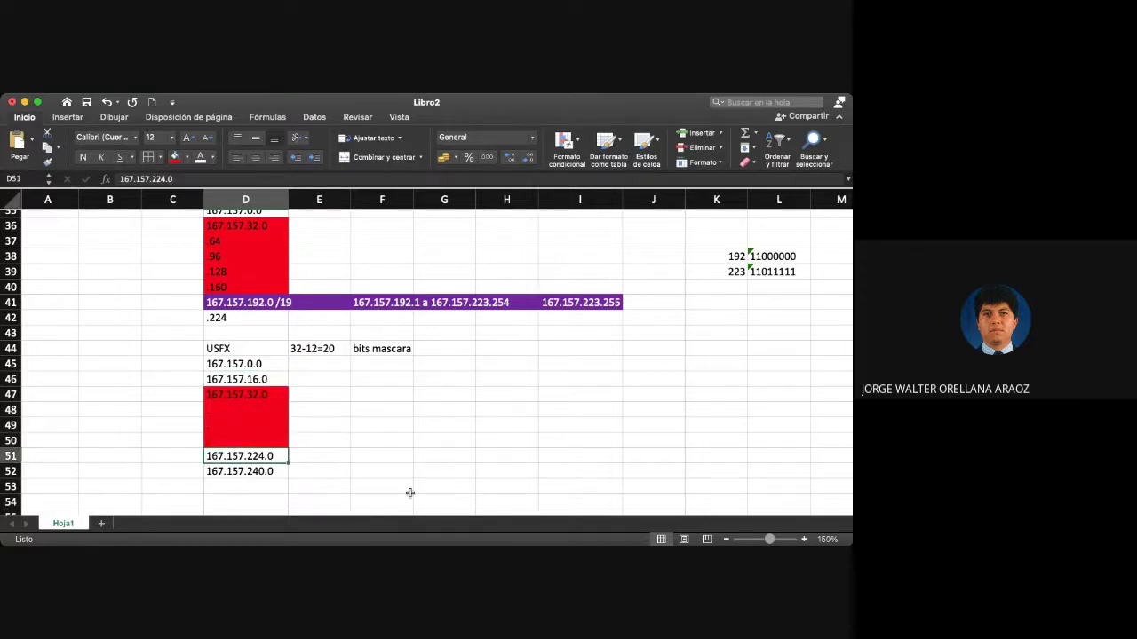
pyautogui.hscroll(1, 409, 492)
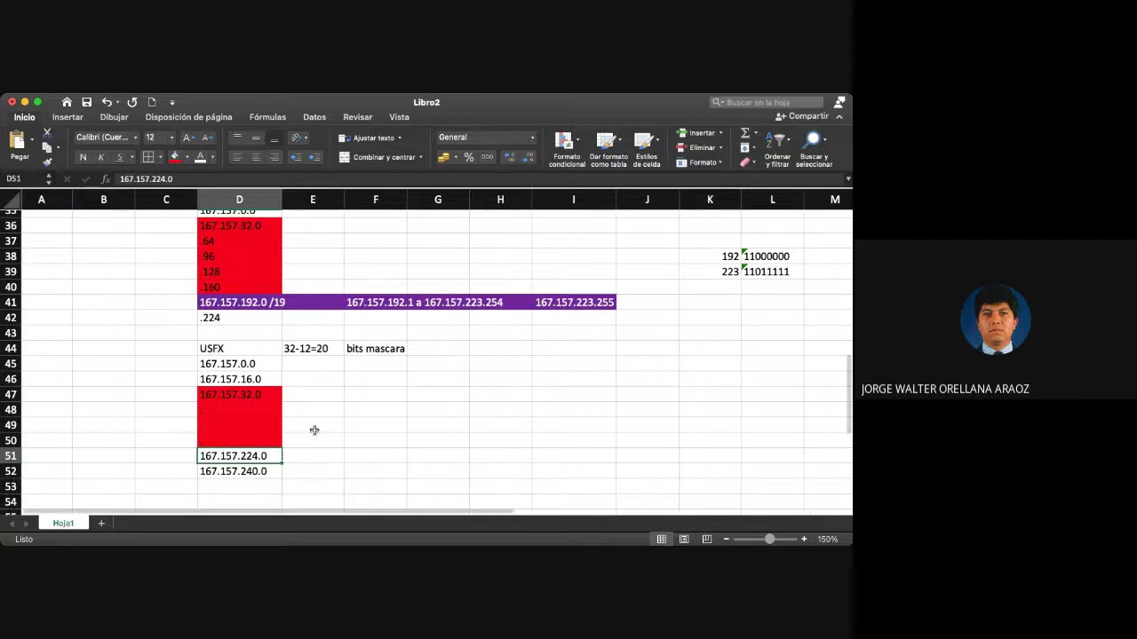
pyautogui.click(306, 380)
pyautogui.hscroll(-1, 412, 407)
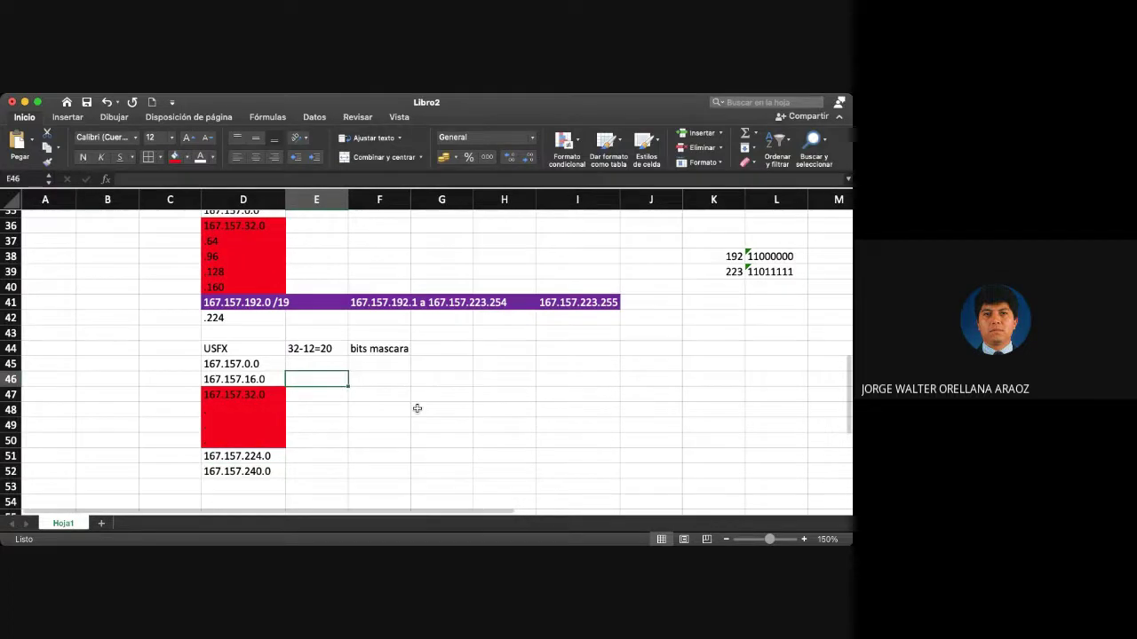
pyautogui.press('Left')
pyautogui.hscroll(1, 417, 409)
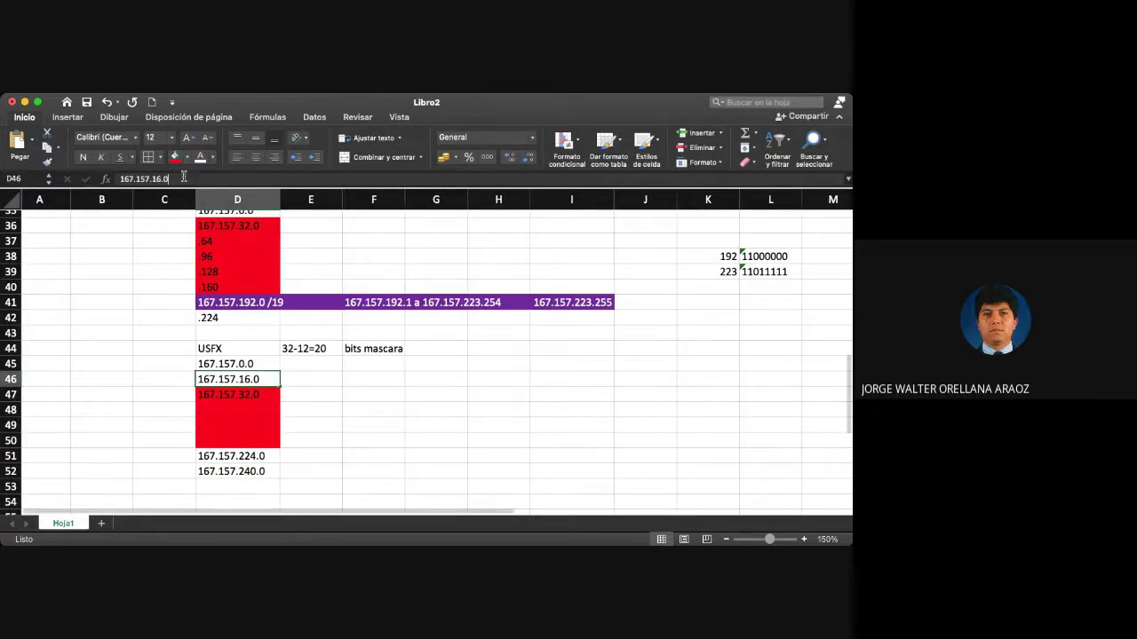
pyautogui.click(184, 176)
pyautogui.write('/20')
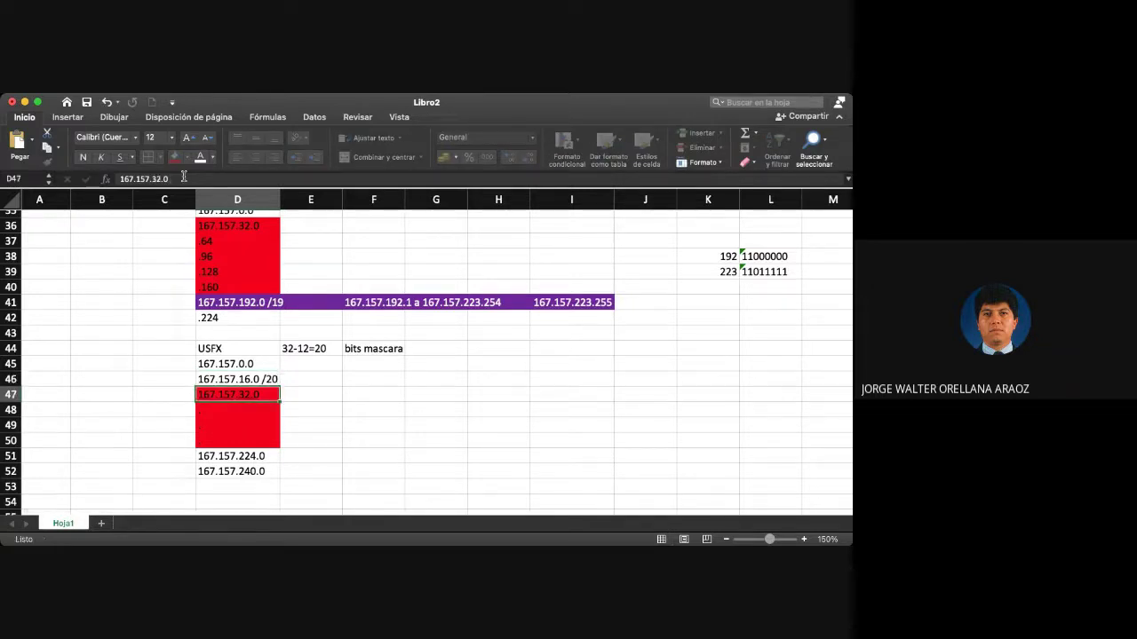
# Step: Enter the USFX address range 167.157.16.1 a 167.157.31.254 in F46
pyautogui.press('Tab')
pyautogui.press('Tab')
pyautogui.write('16')
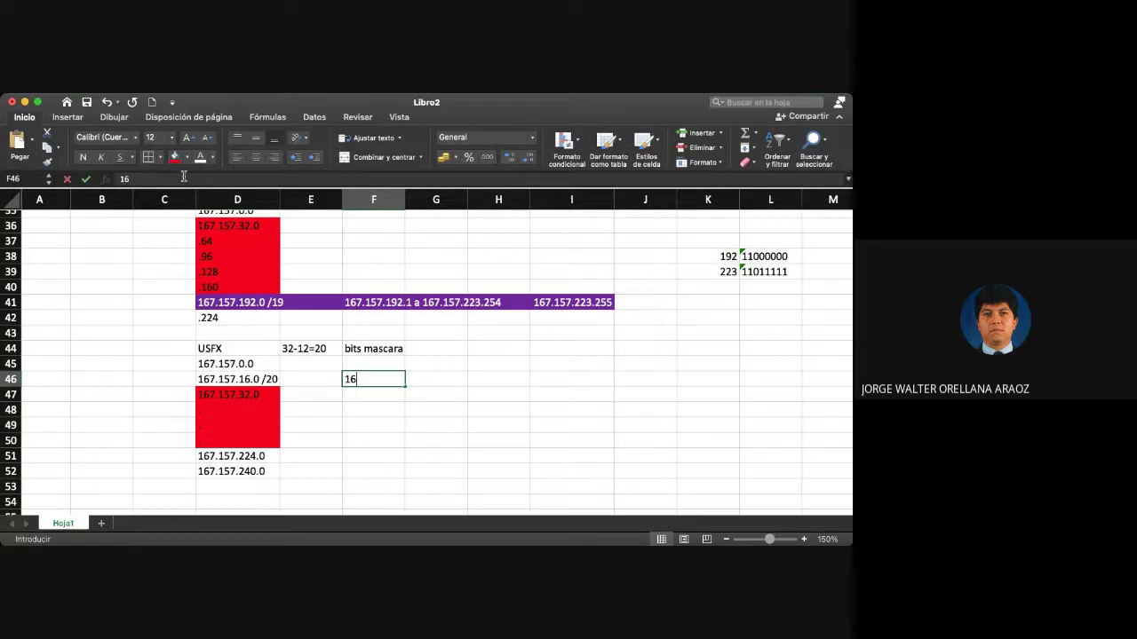
pyautogui.write('7.157')
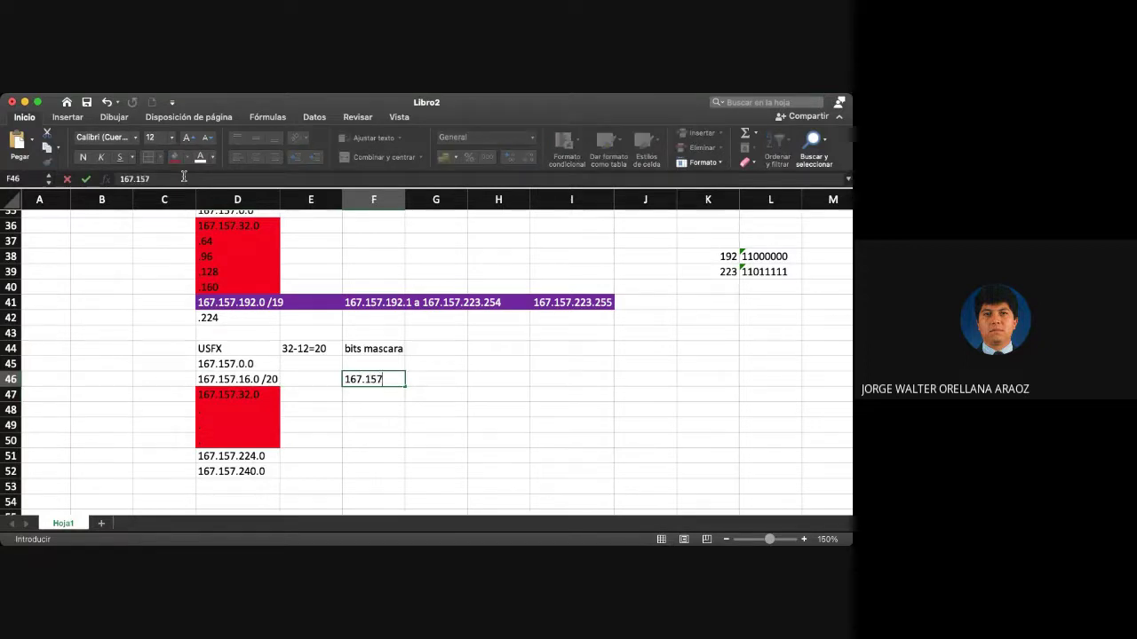
pyautogui.write('.16.1 a 167.157.')
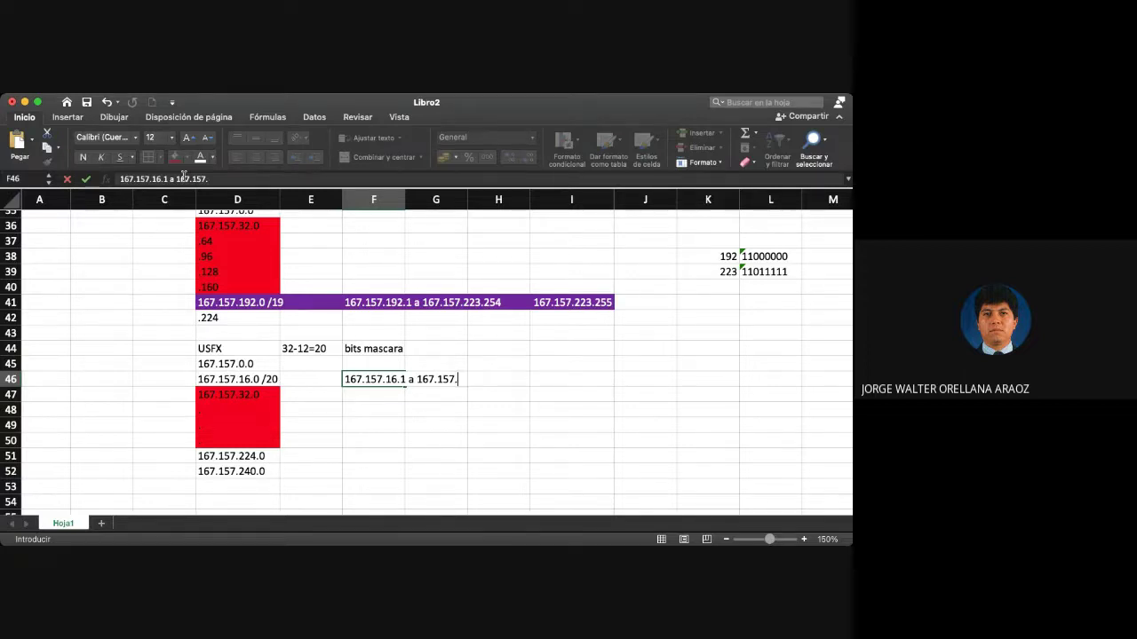
pyautogui.write('31.254')
pyautogui.press('Return')
# Step: Enter the USFX broadcast address 167.157.31.255 in I46
pyautogui.press('Up')
pyautogui.press('Right')
pyautogui.press('Right')
pyautogui.press('Right')
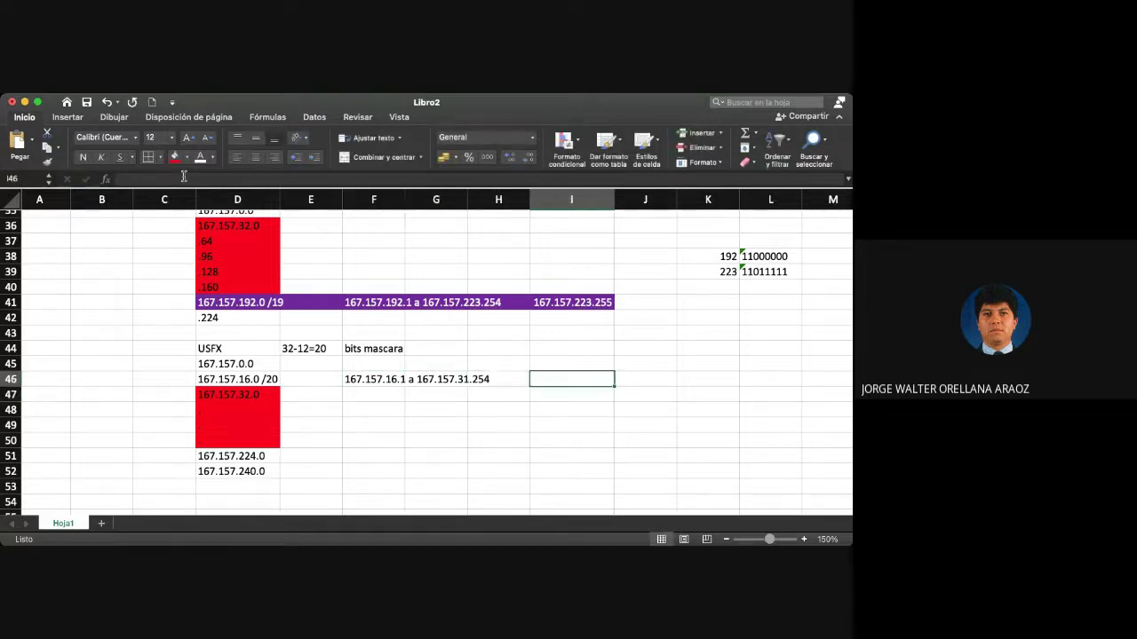
pyautogui.write('167.157.')
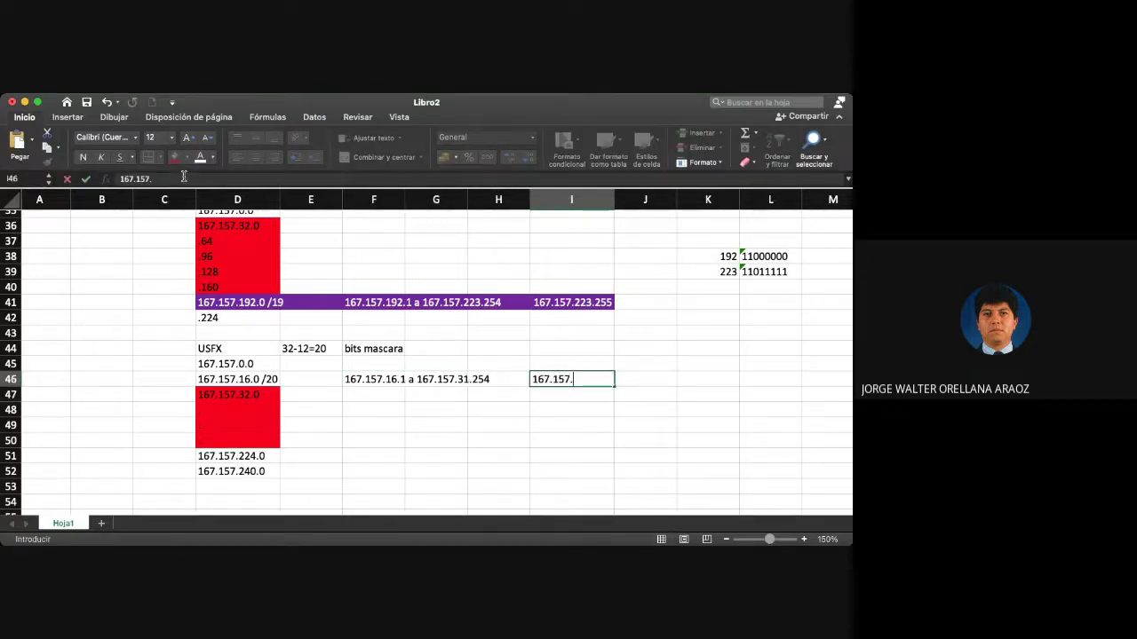
pyautogui.write('31.255')
pyautogui.press('Tab')
pyautogui.press('Return')
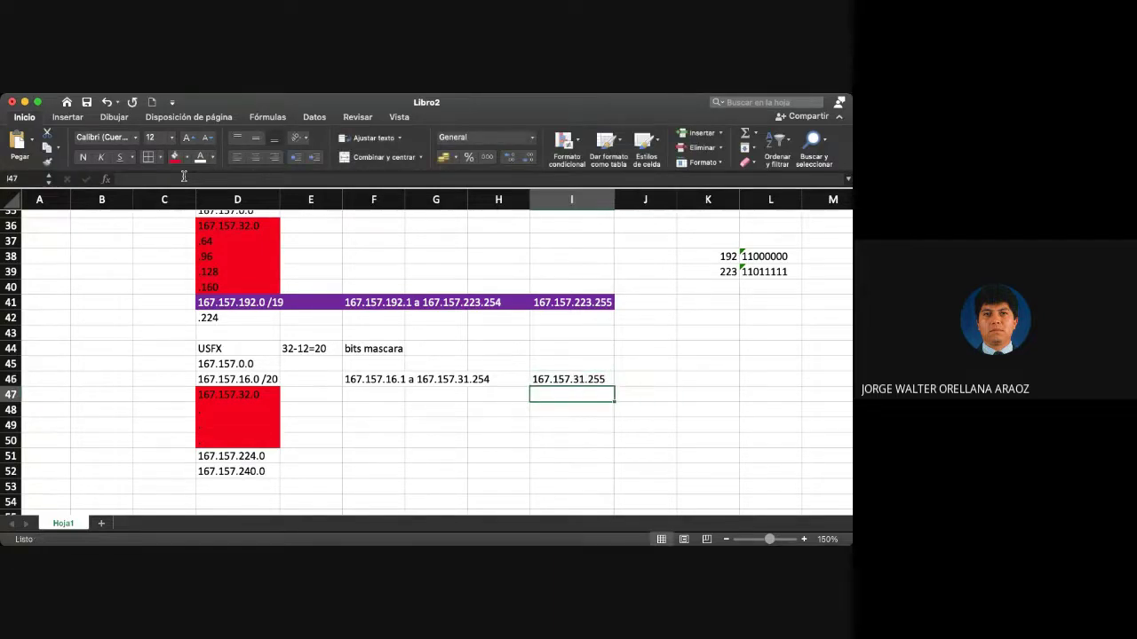
# Step: Highlight the USFX subnet row D46:I46 with a dark red fill and bold white text
pyautogui.press('Up')
pyautogui.hotkey('shift', 'Left')
pyautogui.hotkey('shift', 'Left')
pyautogui.hotkey('shift', 'Left')
pyautogui.hotkey('shift', 'Left')
pyautogui.hotkey('shift', 'Left')
pyautogui.hotkey('shift', 'Left')
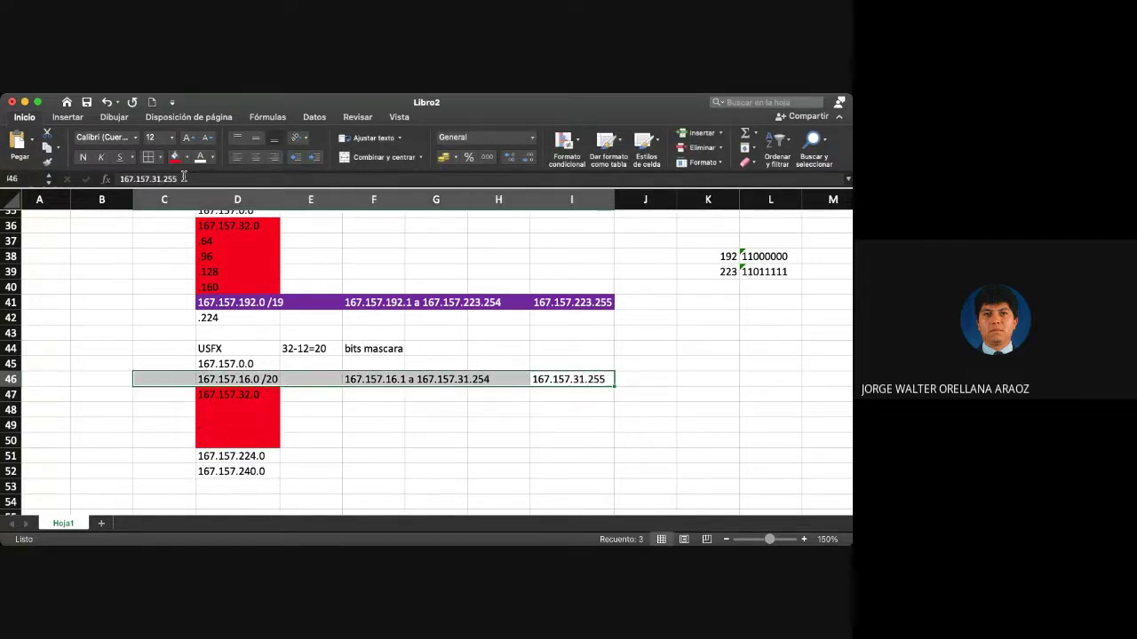
pyautogui.hotkey('shift', 'Right')
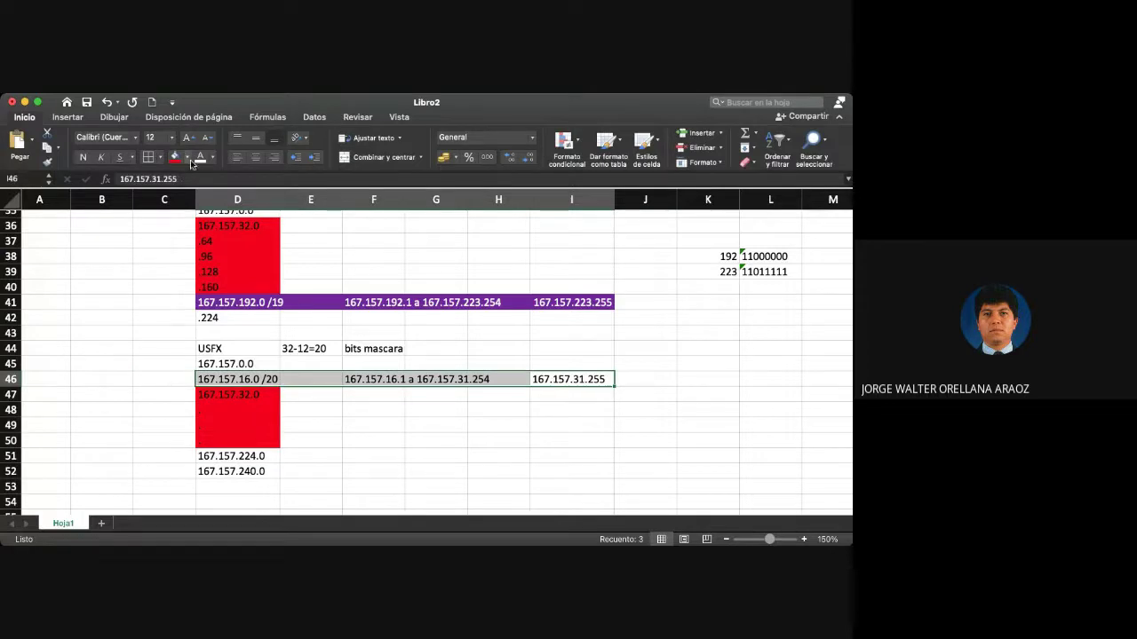
pyautogui.click(188, 157)
pyautogui.click(175, 307)
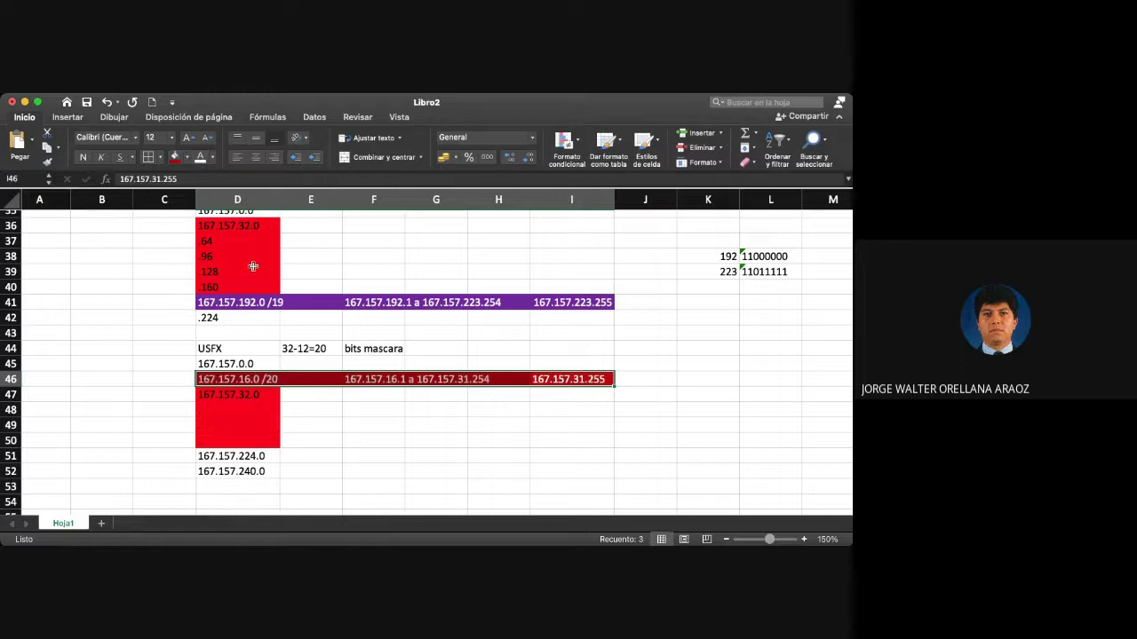
# Step: Draw an outside border around N5:O30 and another around N5:O18 to split the block into two halves
pyautogui.scroll(4, 374, 451)
pyautogui.scroll(12, 374, 451)
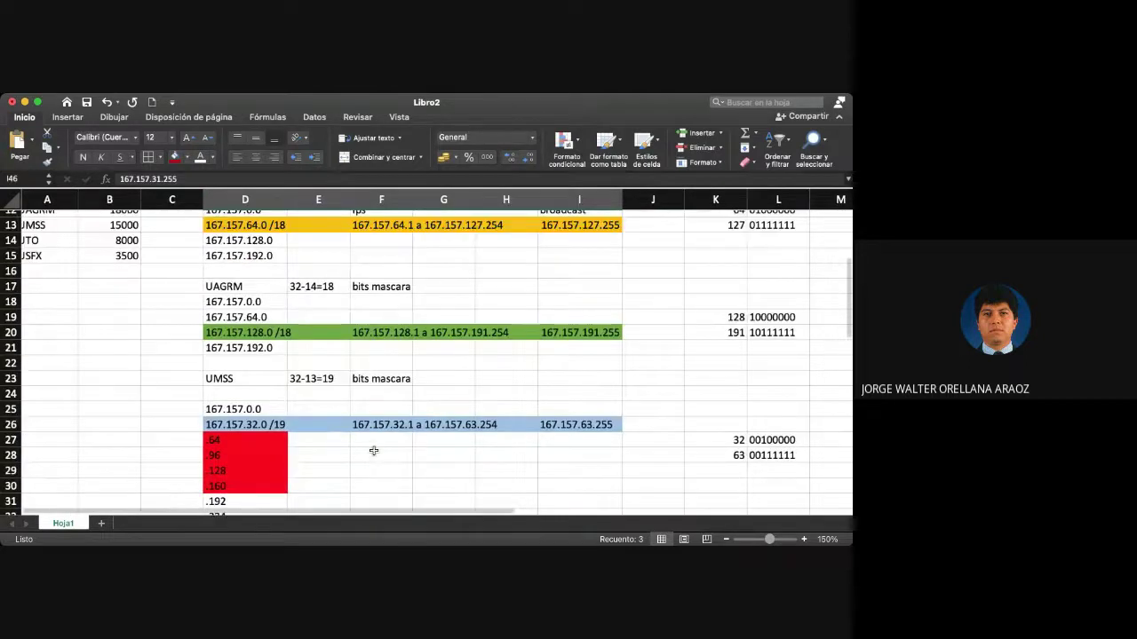
pyautogui.scroll(-2, 374, 451)
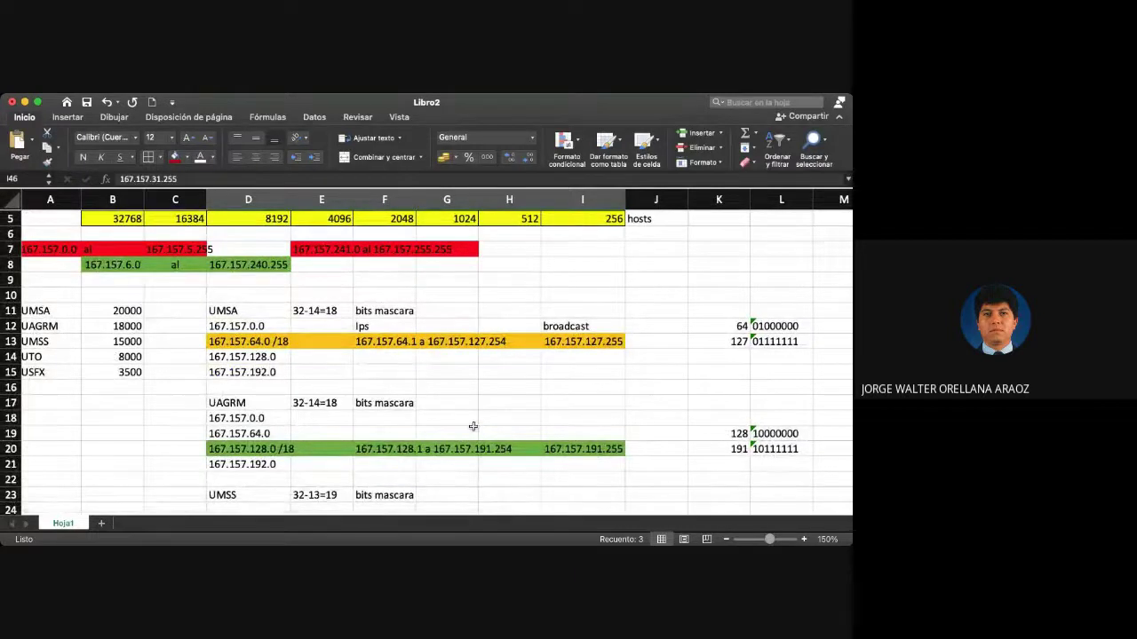
pyautogui.scroll(-5, 474, 427)
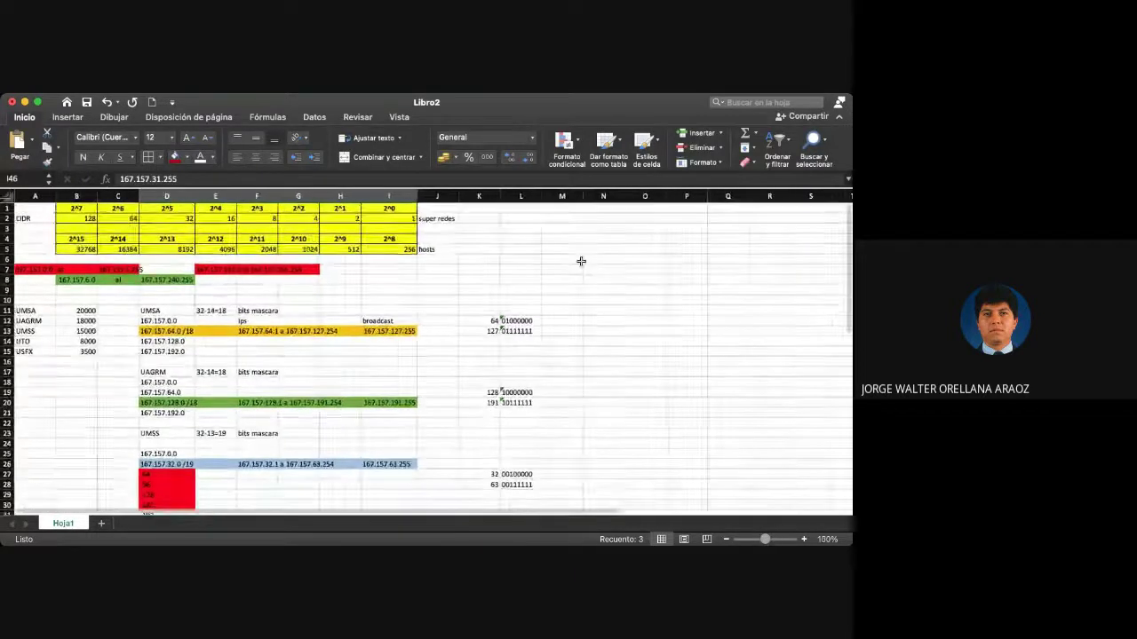
pyautogui.moveTo(589, 249); pyautogui.dragTo(659, 504)
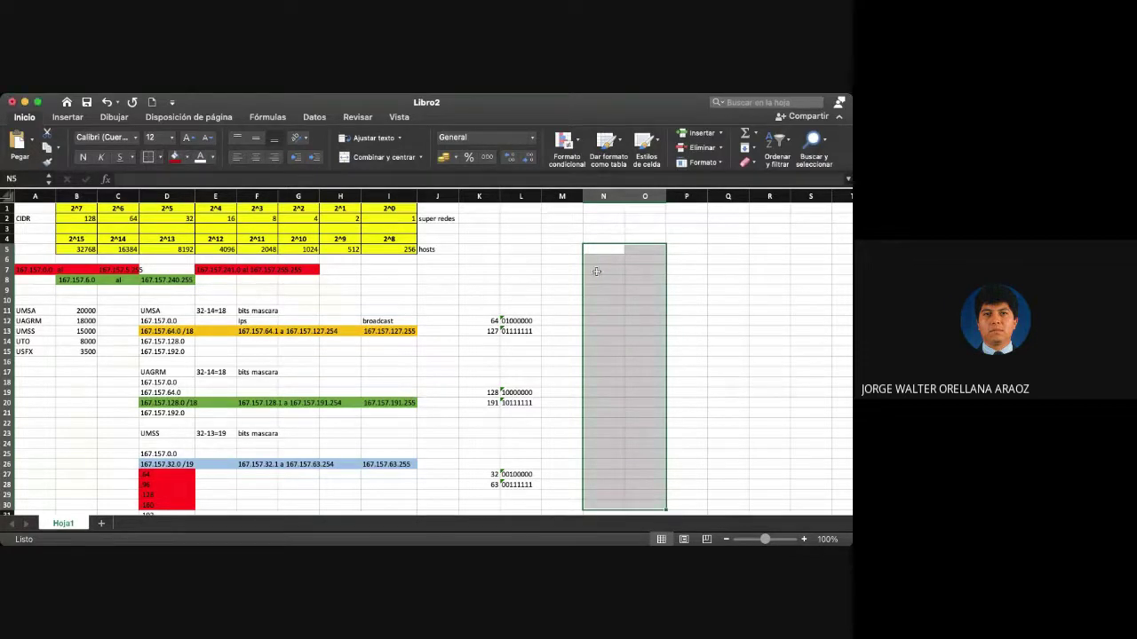
pyautogui.moveTo(592, 250); pyautogui.dragTo(625, 382)
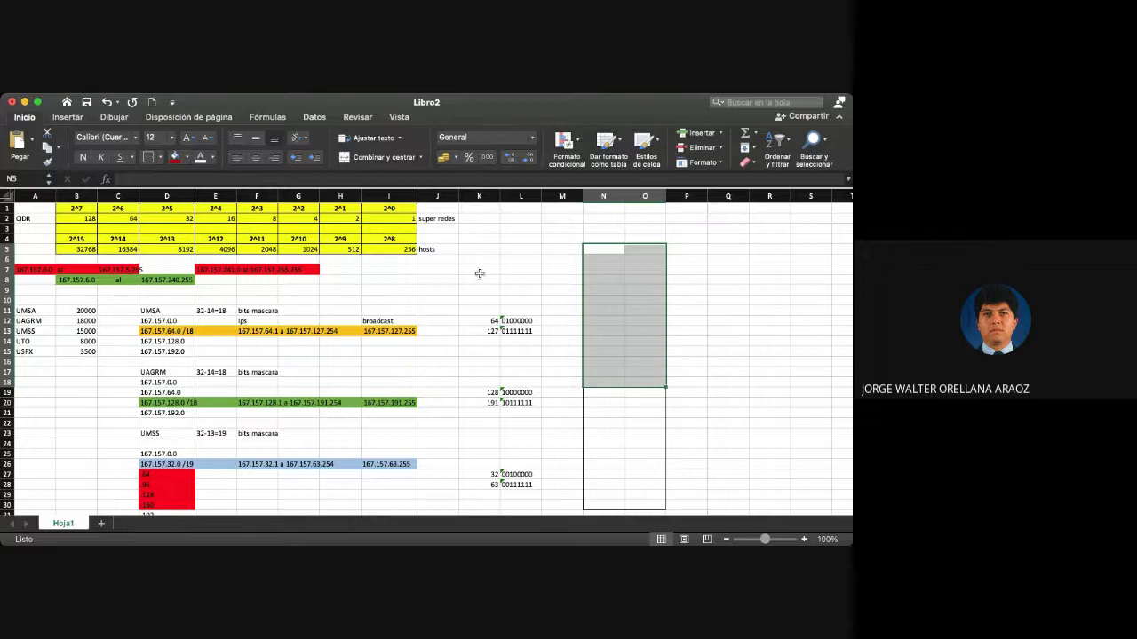
# Step: Label the bordered block's boundaries with 0 in M5, 128 in M19 and 255 in M30
pyautogui.click(565, 249)
pyautogui.write('0')
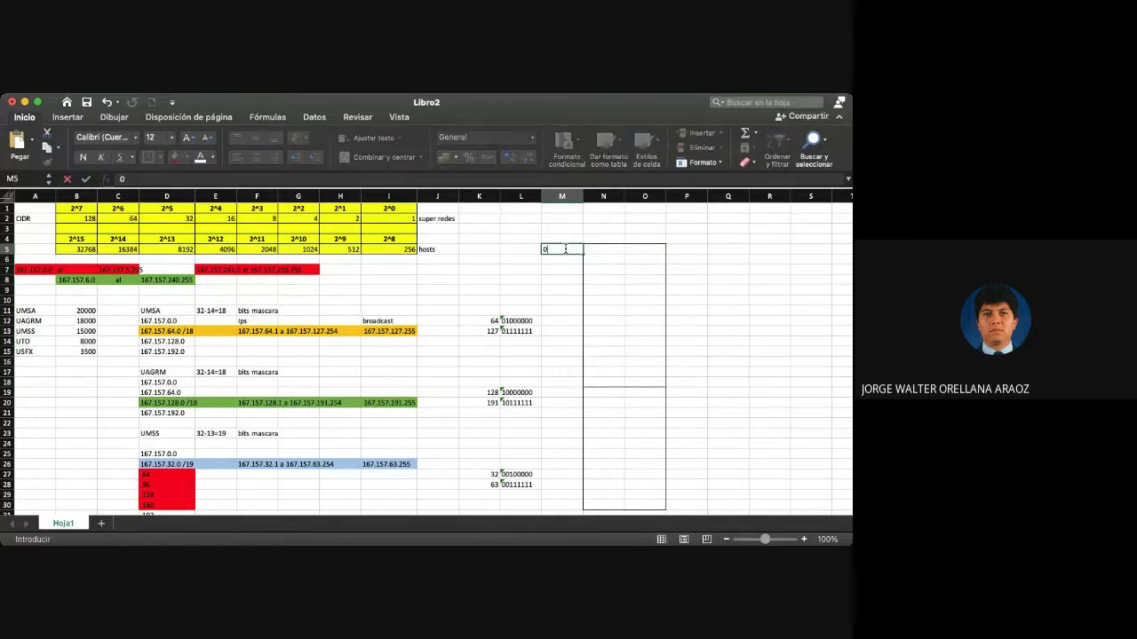
pyautogui.press('Return')
pyautogui.press('Return')
pyautogui.press('Return')
pyautogui.press('Return')
pyautogui.press('Return')
pyautogui.press('Return')
pyautogui.press('Return')
pyautogui.press('Return')
pyautogui.press('Return')
pyautogui.press('Return')
pyautogui.press('Return')
pyautogui.press('Return')
pyautogui.press('Return')
pyautogui.press('Return')
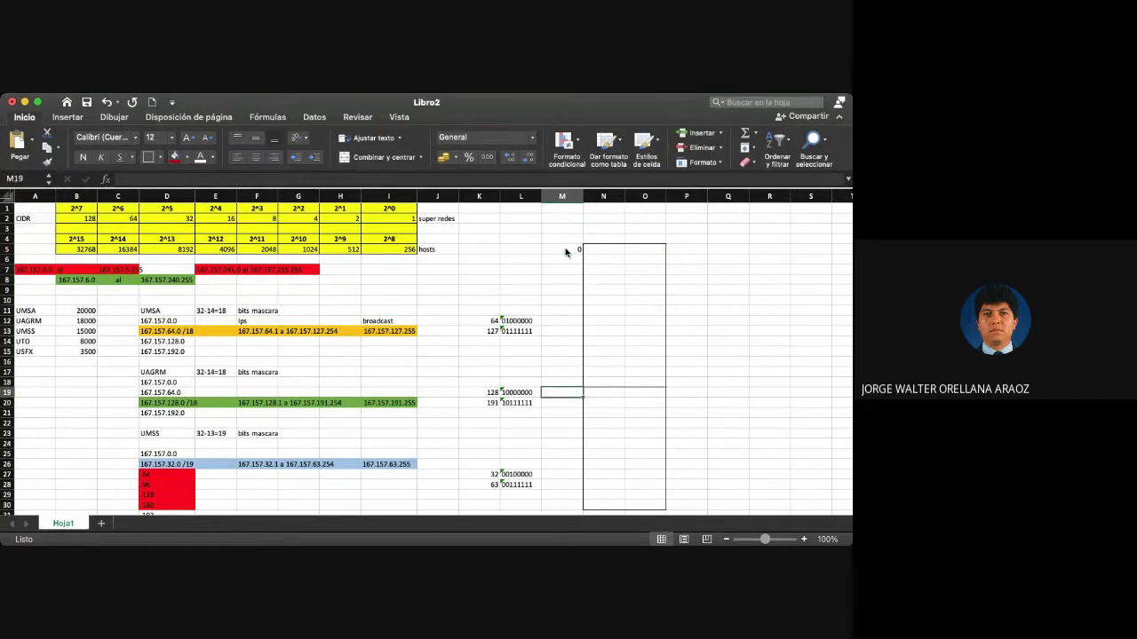
pyautogui.write('128')
pyautogui.press('Return')
pyautogui.press('Return')
pyautogui.press('Return')
pyautogui.press('Return')
pyautogui.press('Return')
pyautogui.press('Return')
pyautogui.press('Return')
pyautogui.press('Return')
pyautogui.press('Return')
pyautogui.press('Return')
pyautogui.press('Return')
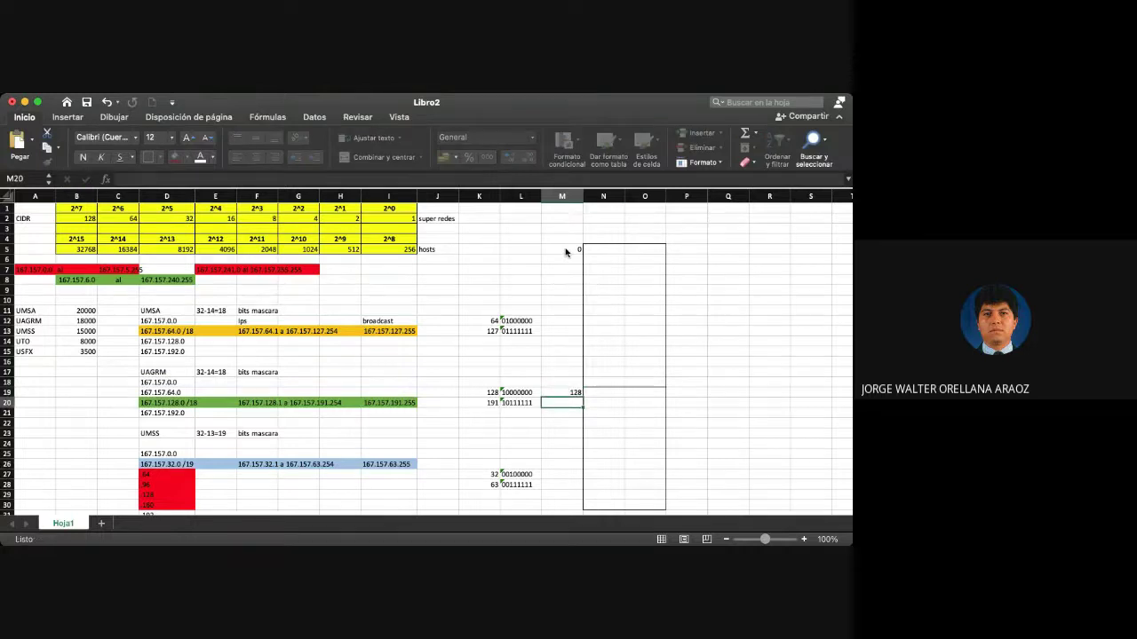
pyautogui.write('255')
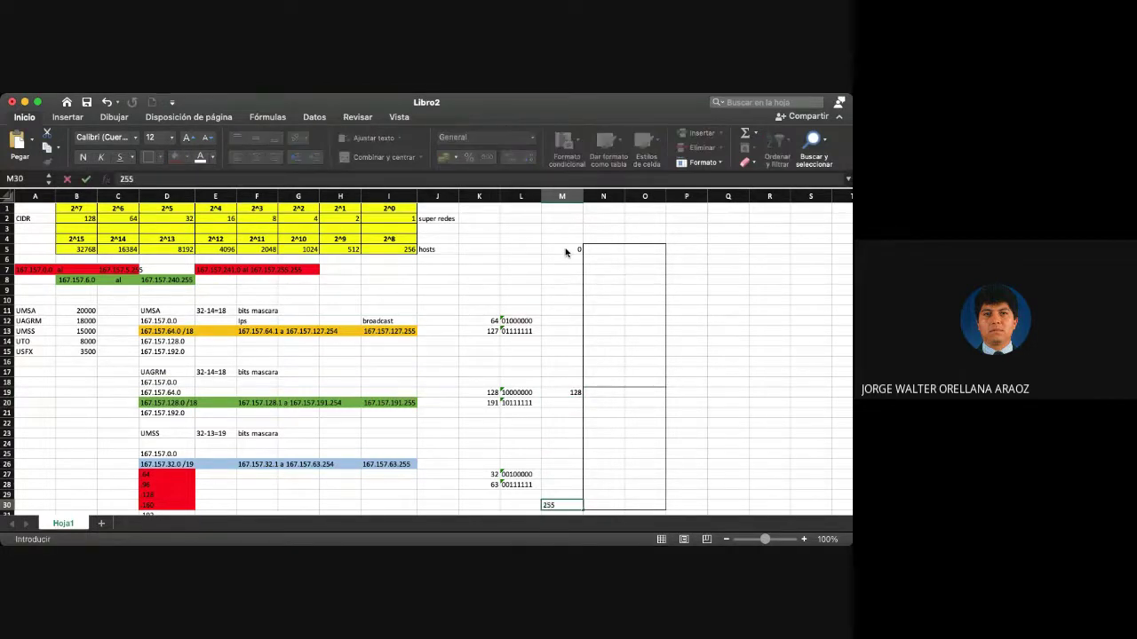
pyautogui.press('Up')
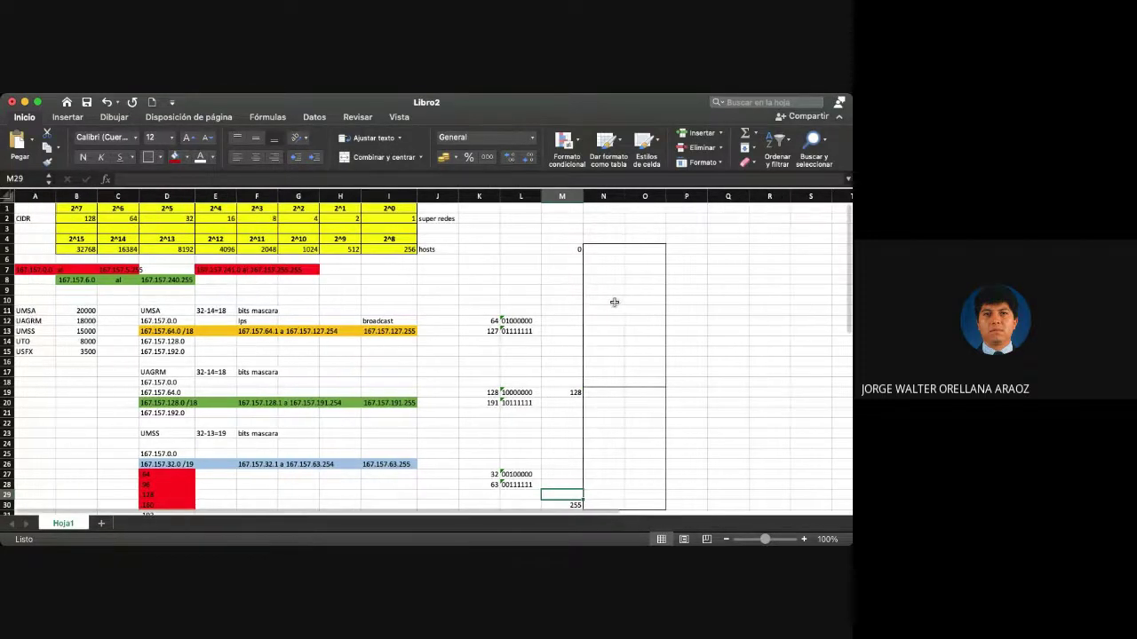
# Step: Divide both halves with outside borders around N5:O11 and N19:O25, and enter the boundary label 64 in M12
pyautogui.moveTo(598, 250); pyautogui.dragTo(650, 309)
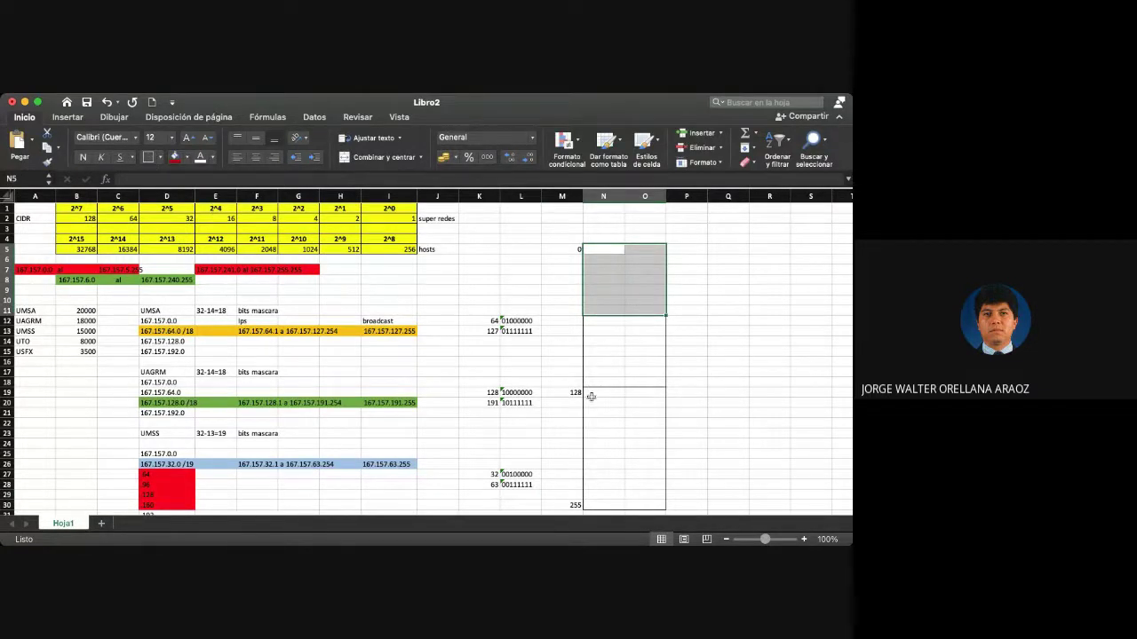
pyautogui.moveTo(591, 396); pyautogui.dragTo(639, 452)
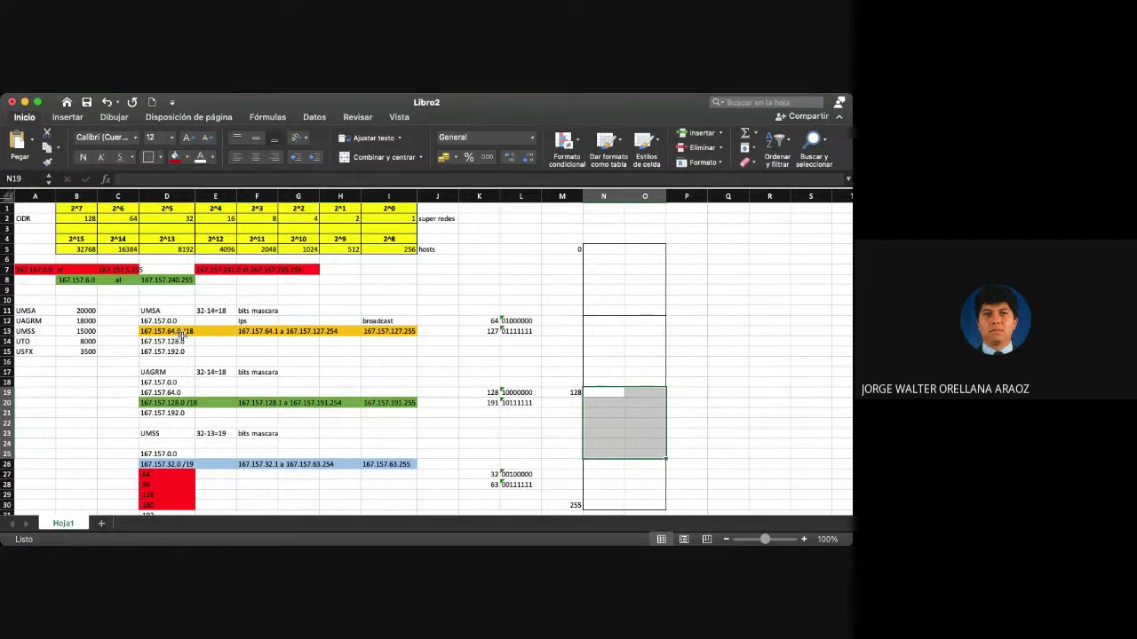
pyautogui.click(569, 312)
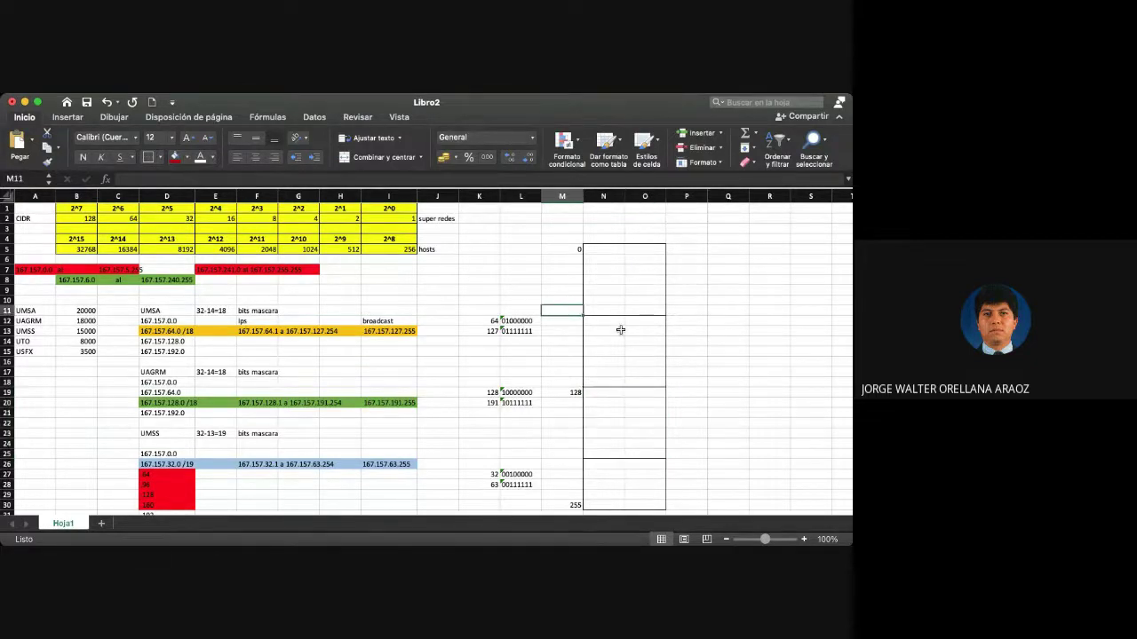
pyautogui.press('Down')
pyautogui.write('64')
pyautogui.press('Return')
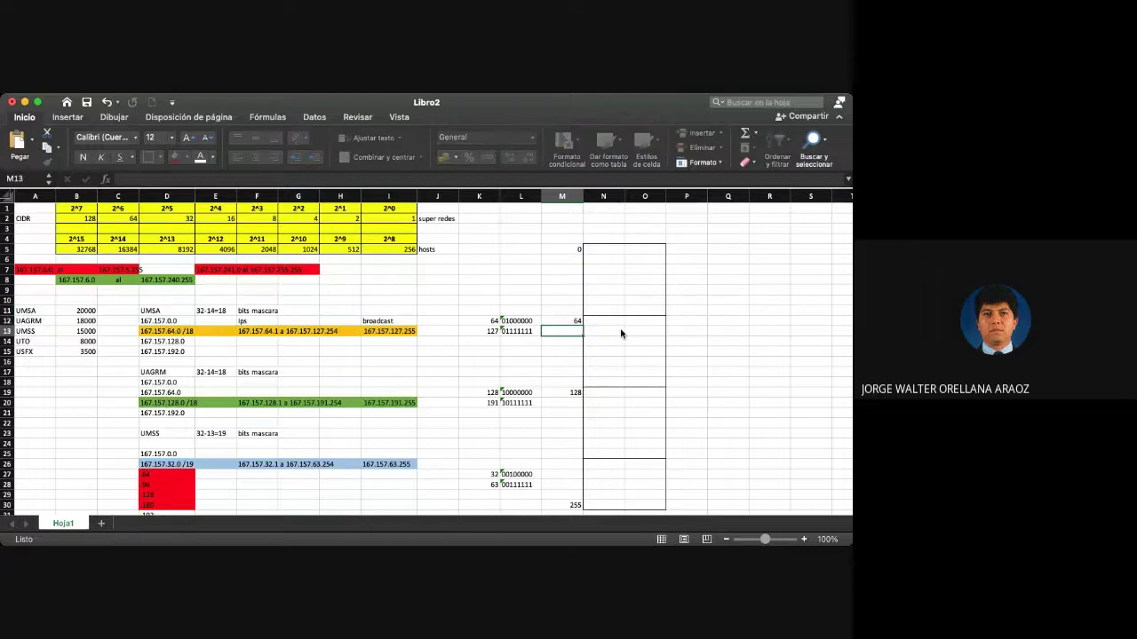
# Step: Fill the quarter block N12:O18, from 64 up to 128, with the orange of the UMSA row
pyautogui.click(621, 331)
pyautogui.press('Up')
pyautogui.hotkey('shift', 'Right')
pyautogui.hotkey('shift', 'Down')
pyautogui.hotkey('shift', 'Down')
pyautogui.hotkey('shift', 'Down')
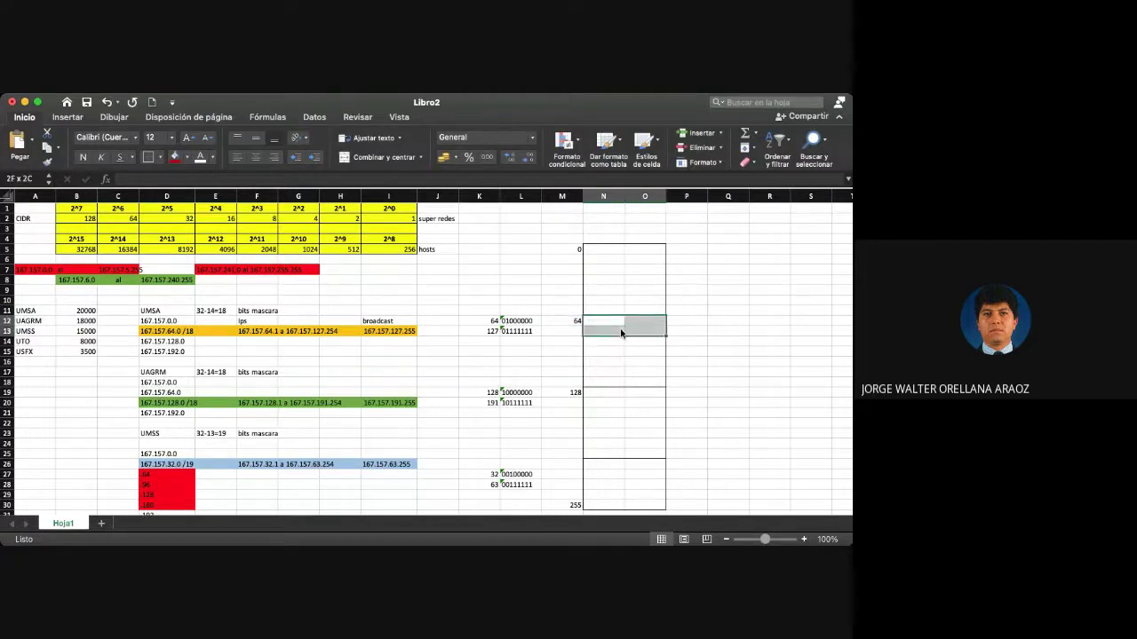
pyautogui.hotkey('shift', 'Down')
pyautogui.hotkey('shift', 'Down')
pyautogui.hotkey('shift', 'Down')
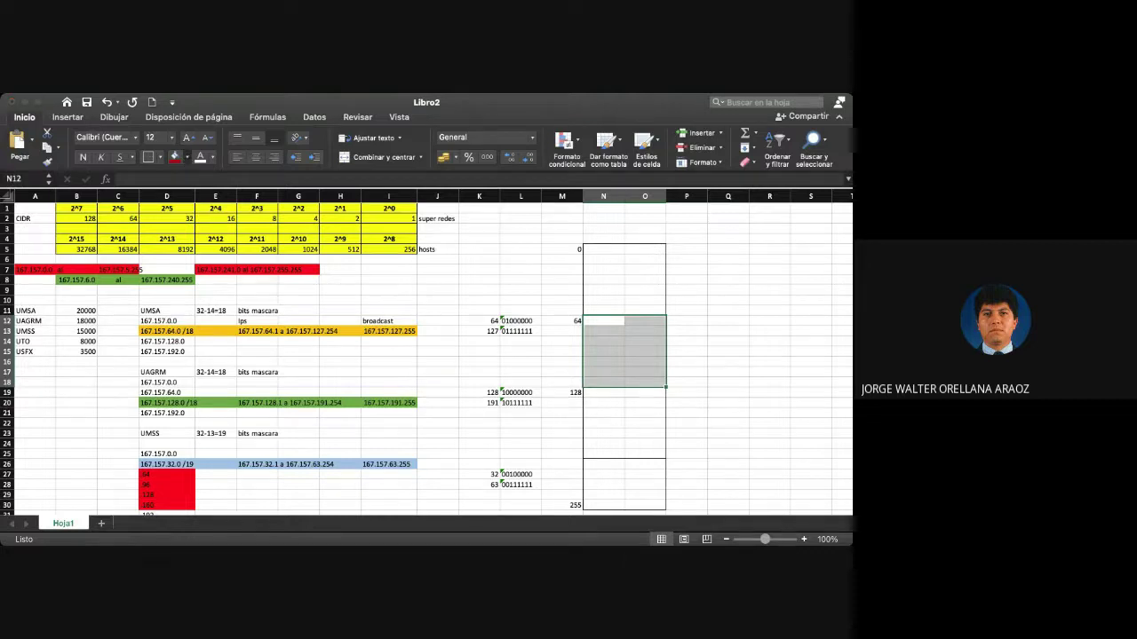
pyautogui.click(204, 303)
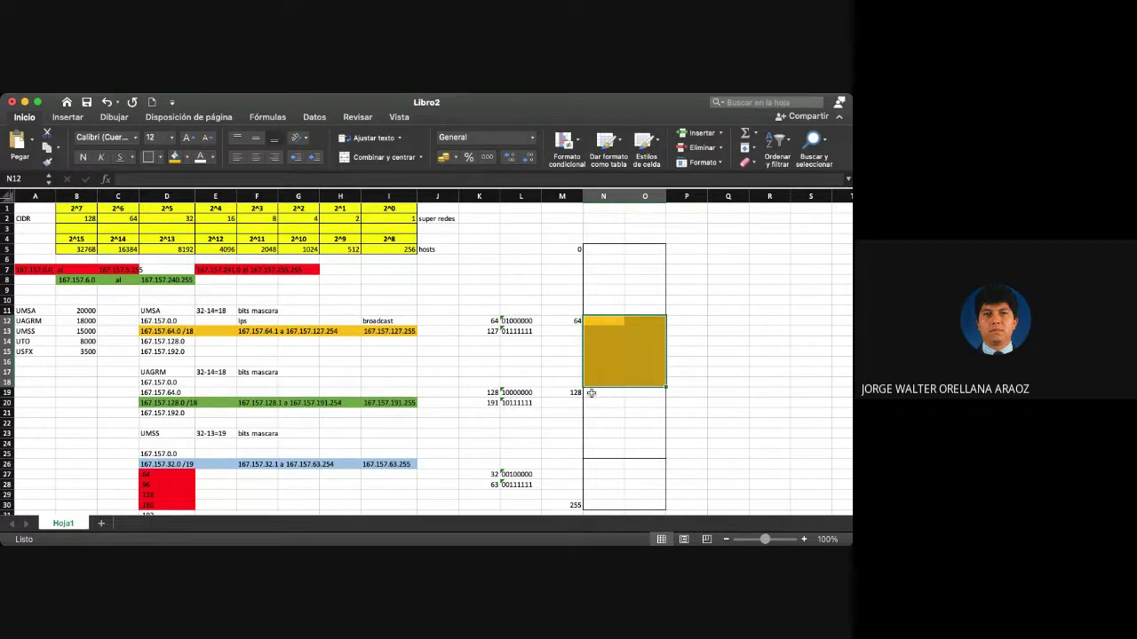
# Step: Fill the quarter block N19:O25, from 128 up to 192, with green to match the UAGRM row
pyautogui.moveTo(590, 393); pyautogui.dragTo(631, 452)
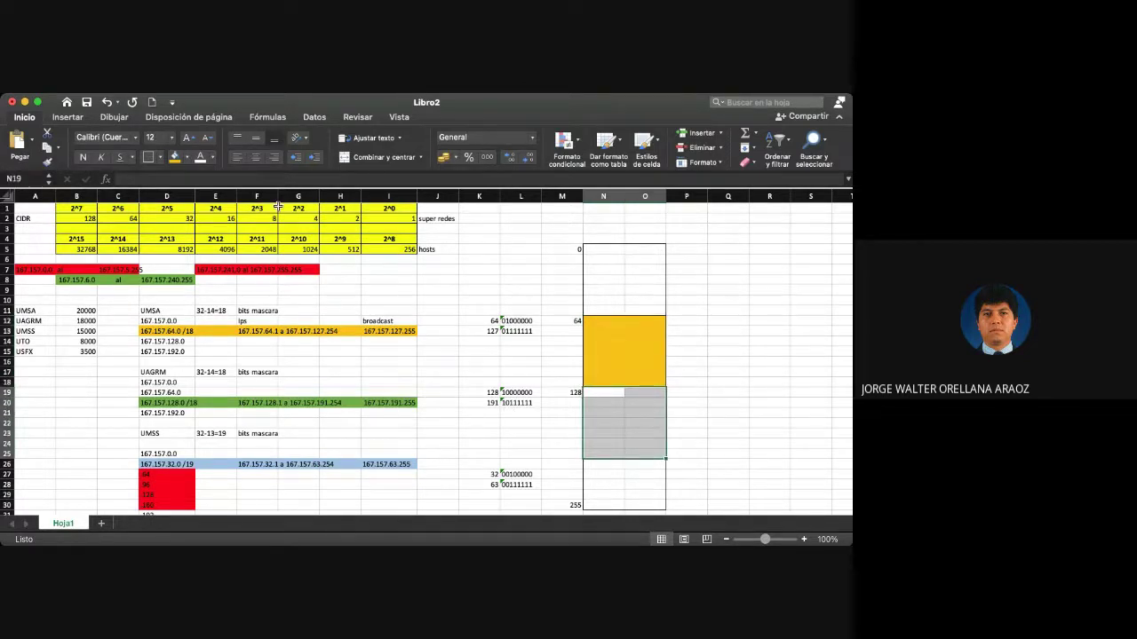
pyautogui.click(852, 138)
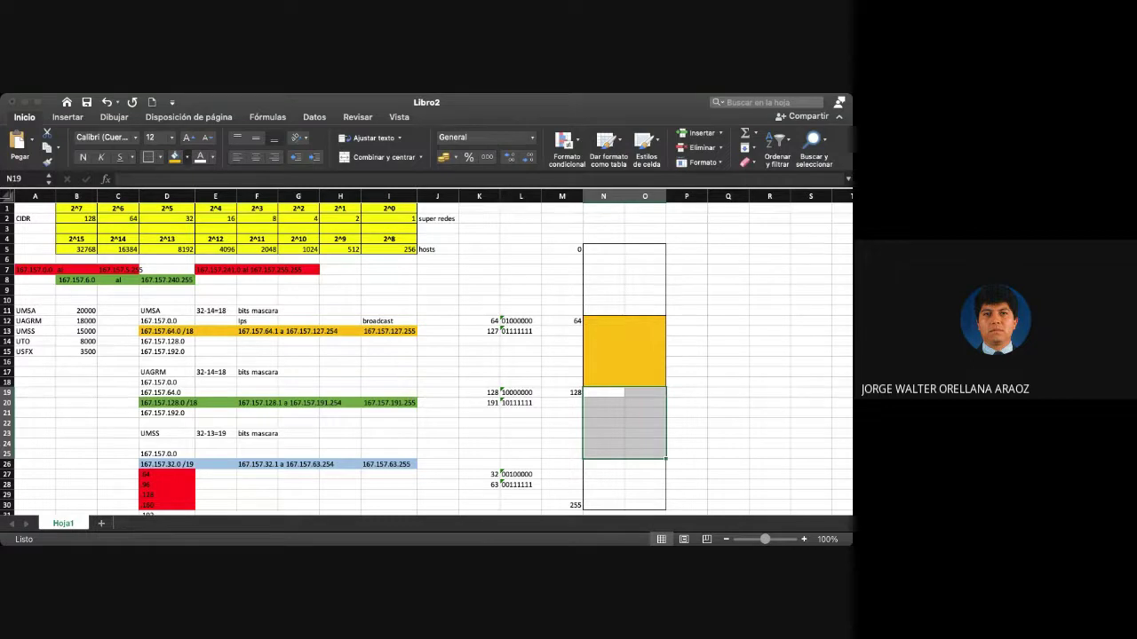
pyautogui.press('Return')
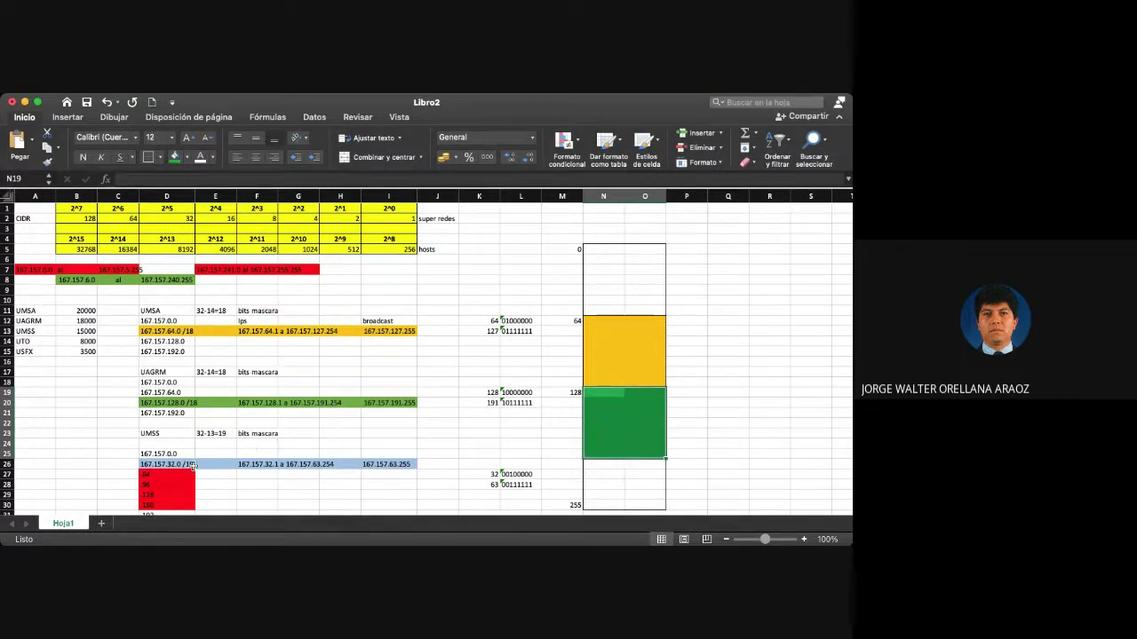
# Step: Fill N9:O11, the part of the first quarter just before 64, with light blue for UMSS
pyautogui.moveTo(588, 249); pyautogui.dragTo(643, 309)
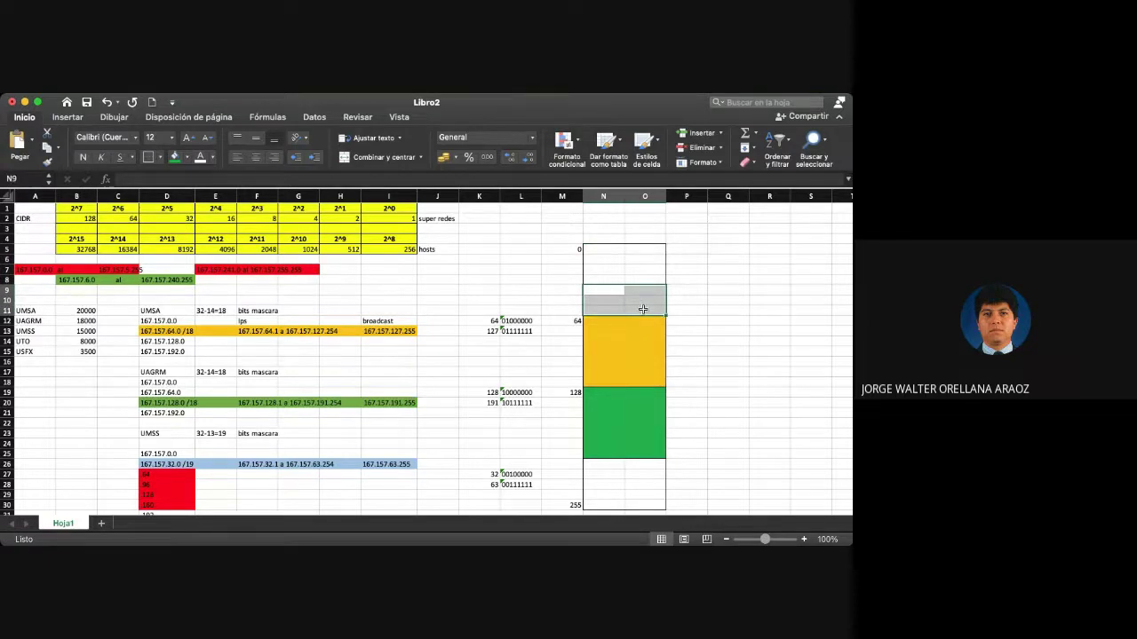
pyautogui.hscroll(1, 643, 308)
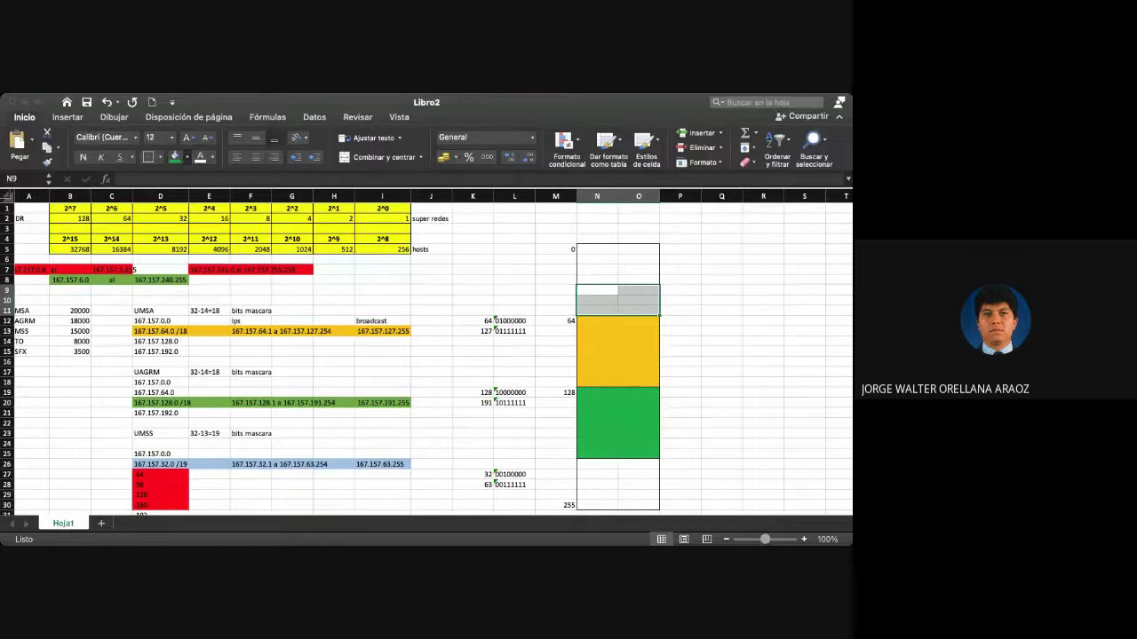
pyautogui.click(247, 304)
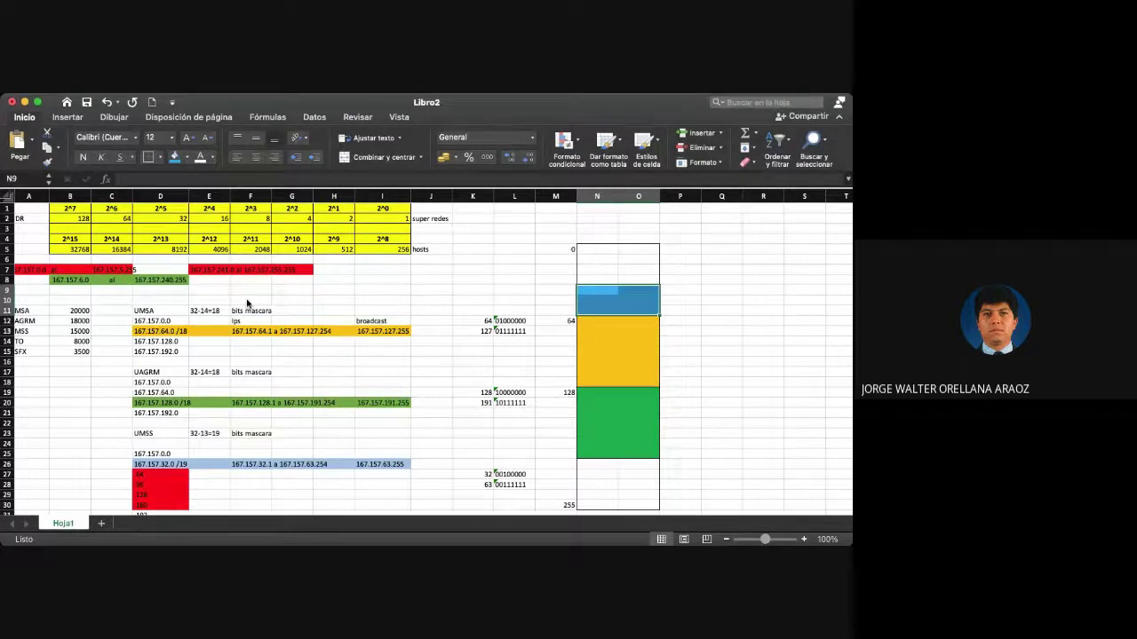
pyautogui.hscroll(1, 347, 356)
pyautogui.click(371, 359)
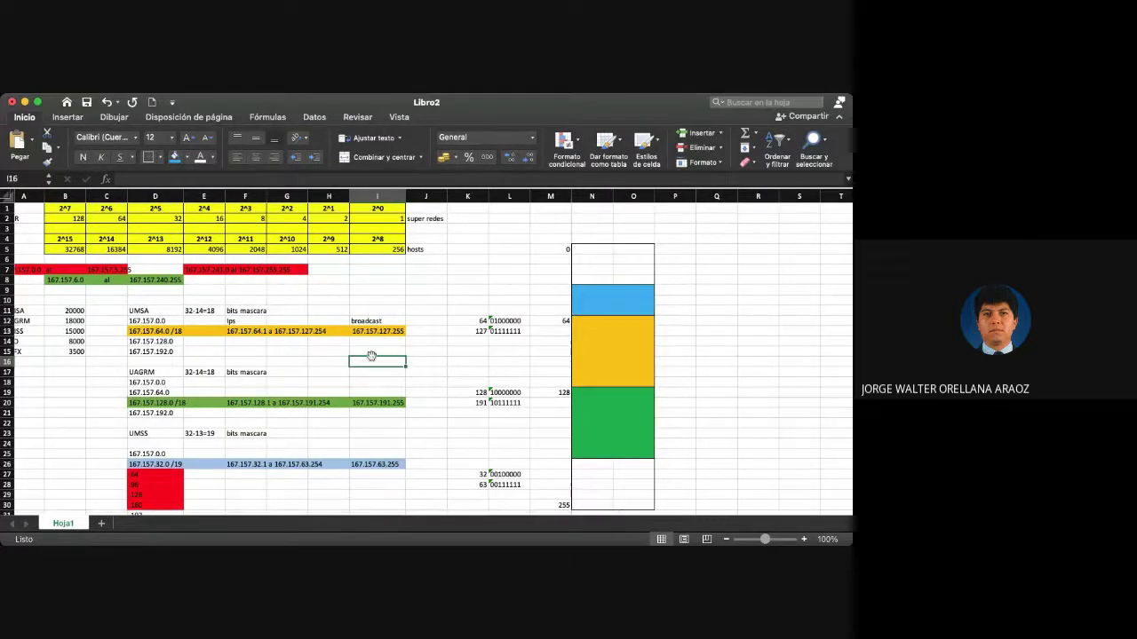
# Step: Recolour the UMSS subnet row D26:I26 with the same light blue as its block in the diagram
pyautogui.moveTo(133, 464); pyautogui.dragTo(380, 464)
pyautogui.click(175, 157)
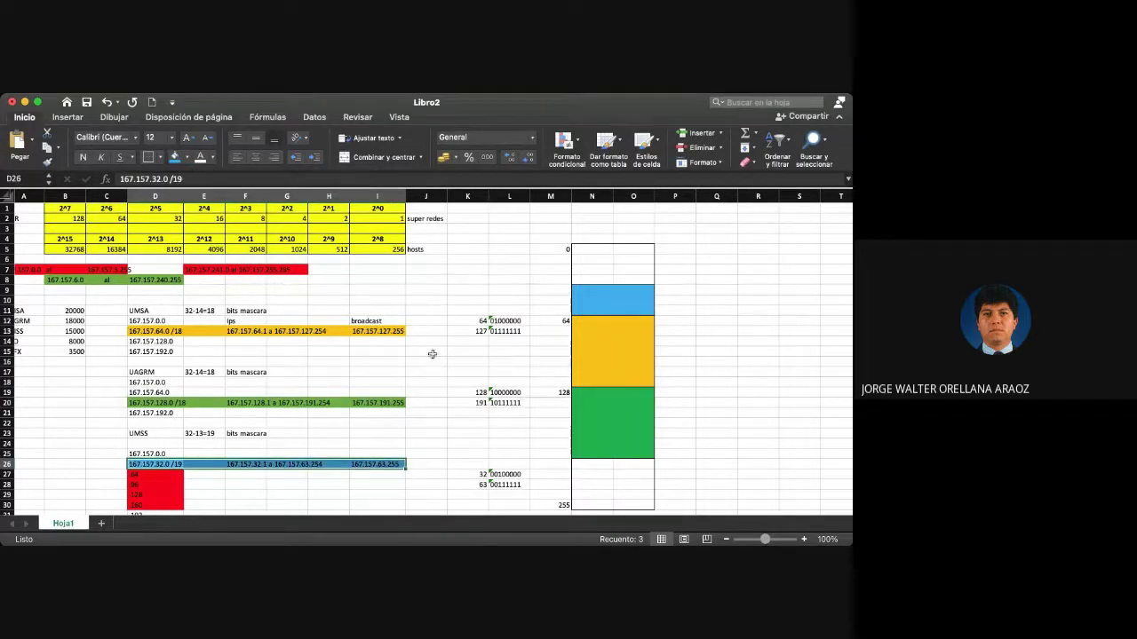
pyautogui.click(434, 380)
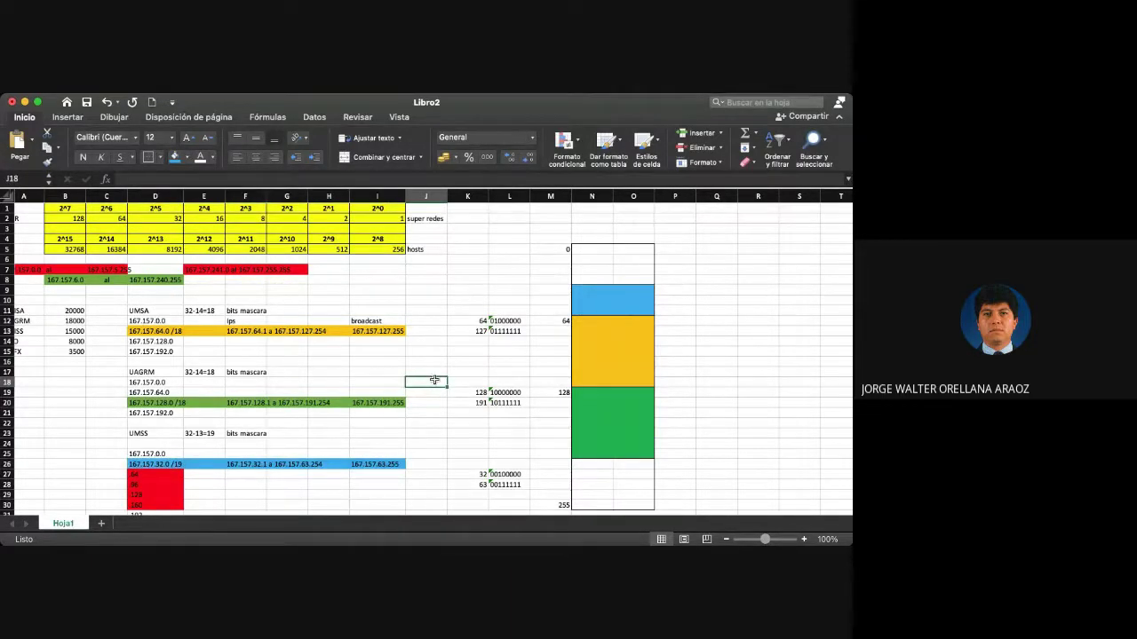
# Step: Enter the boundary label 192 in M26, at the start of the diagram's last quarter
pyautogui.scroll(-5, 433, 380)
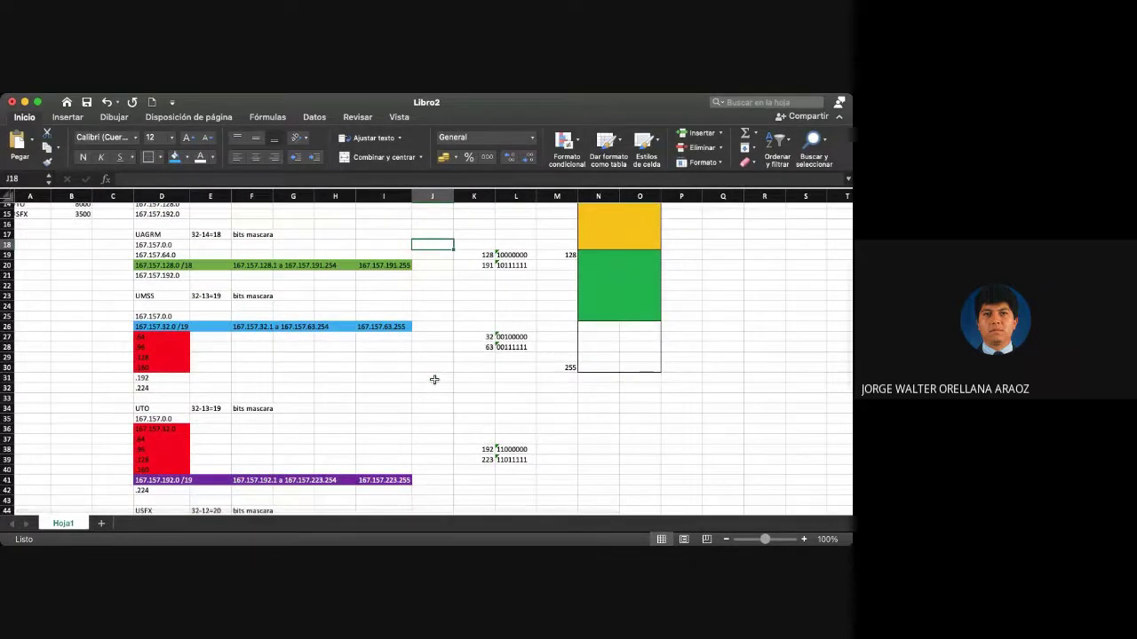
pyautogui.scroll(5, 433, 380)
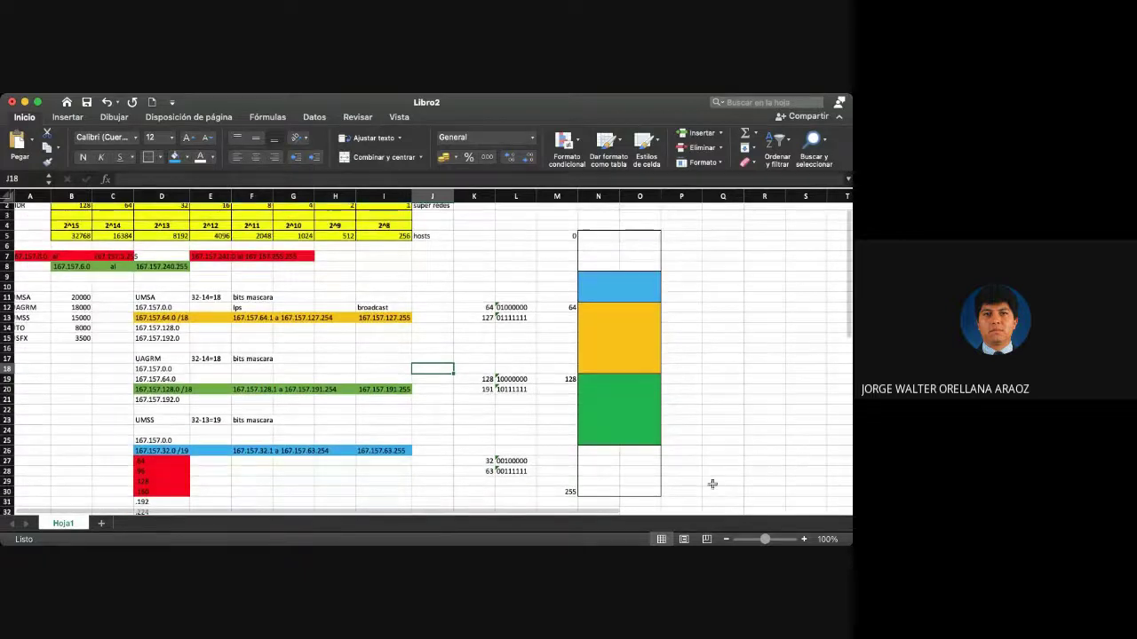
pyautogui.click(565, 451)
pyautogui.write('192')
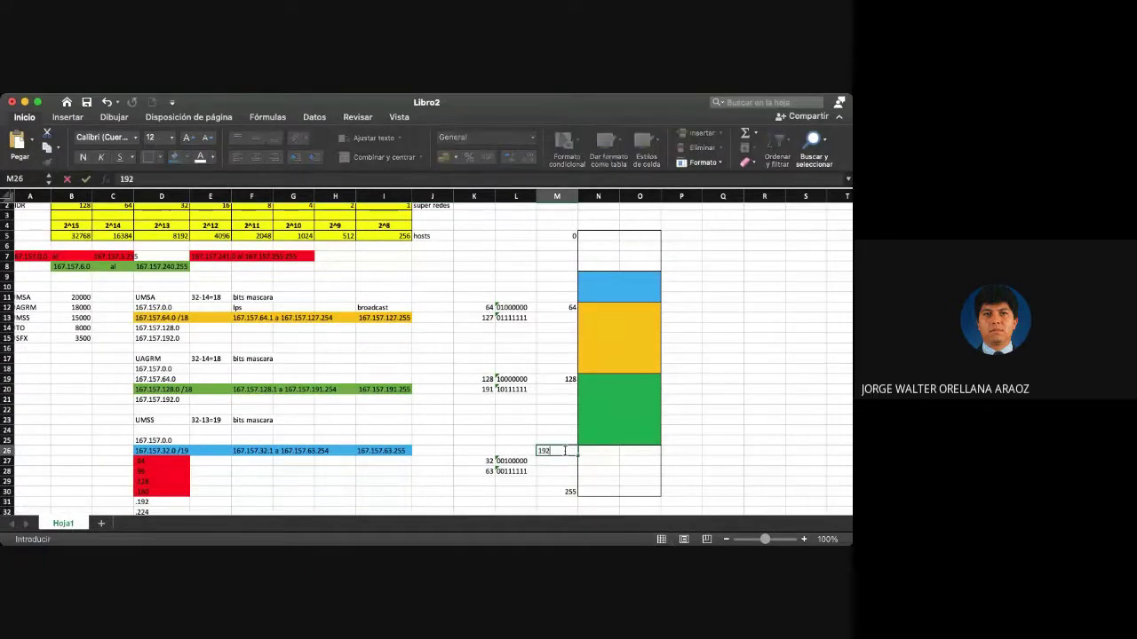
pyautogui.press('Tab')
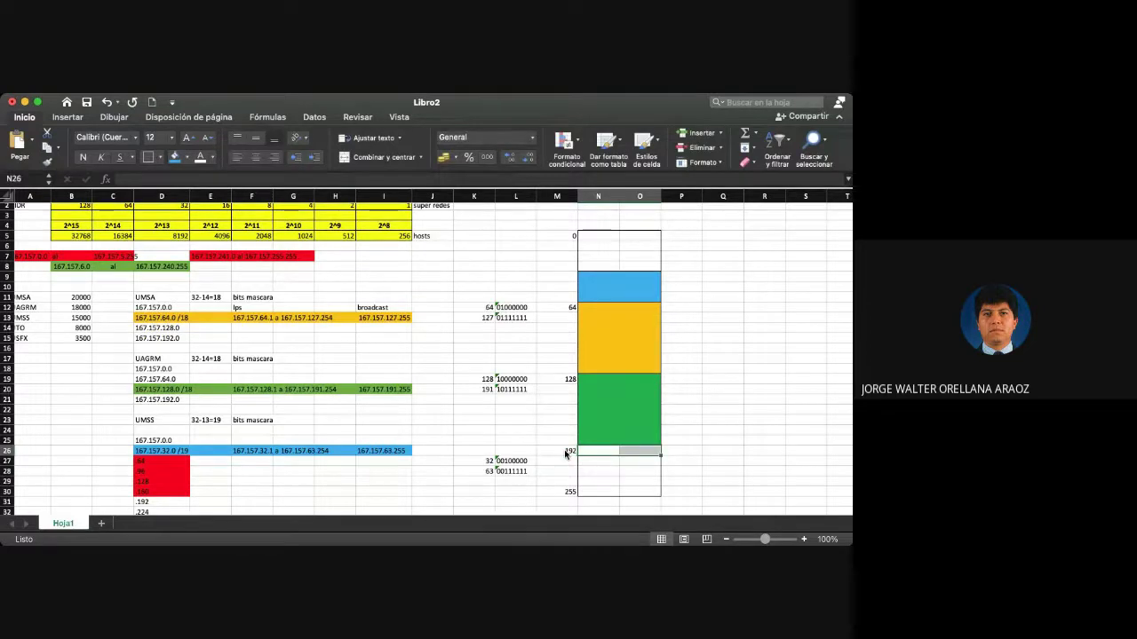
# Step: Divide the last quarter of the diagram with outside borders around N26:O28 and N29:O31
pyautogui.hotkey('shift', 'Right')
pyautogui.hotkey('shift', 'Down')
pyautogui.hotkey('shift', 'Down')
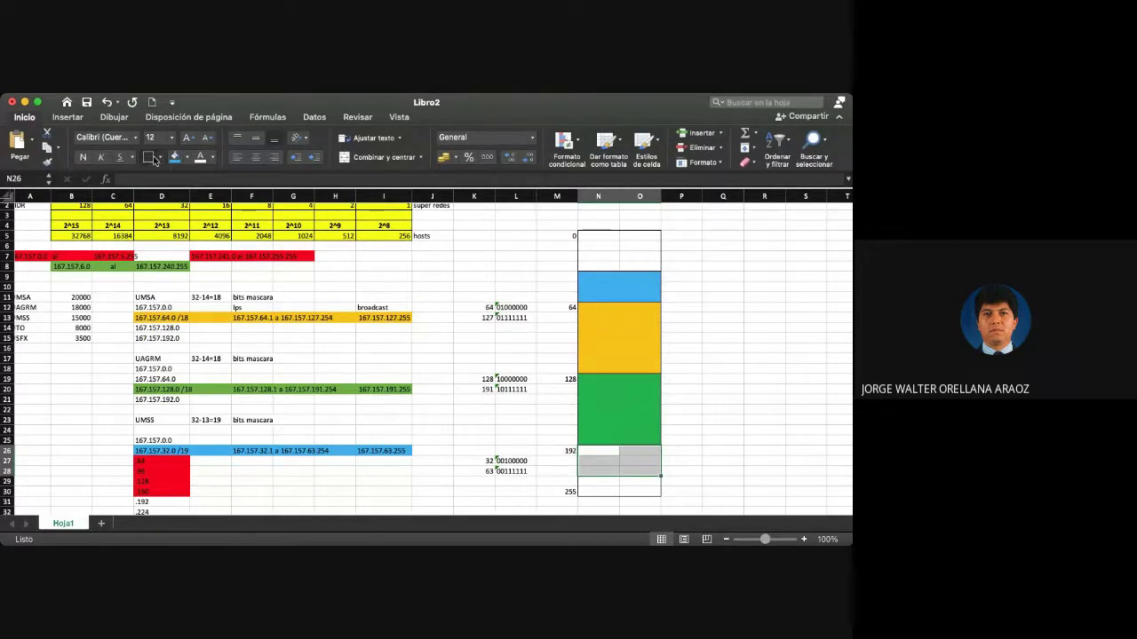
pyautogui.scroll(-2, 533, 444)
pyautogui.hscroll(1, 532, 444)
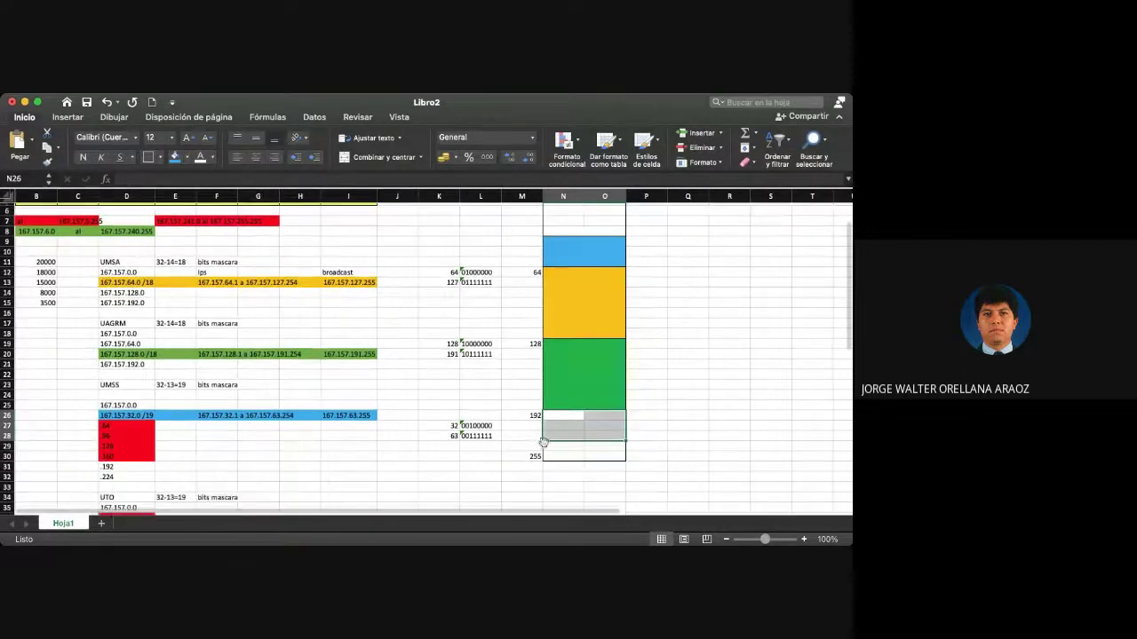
pyautogui.moveTo(544, 441); pyautogui.dragTo(573, 468)
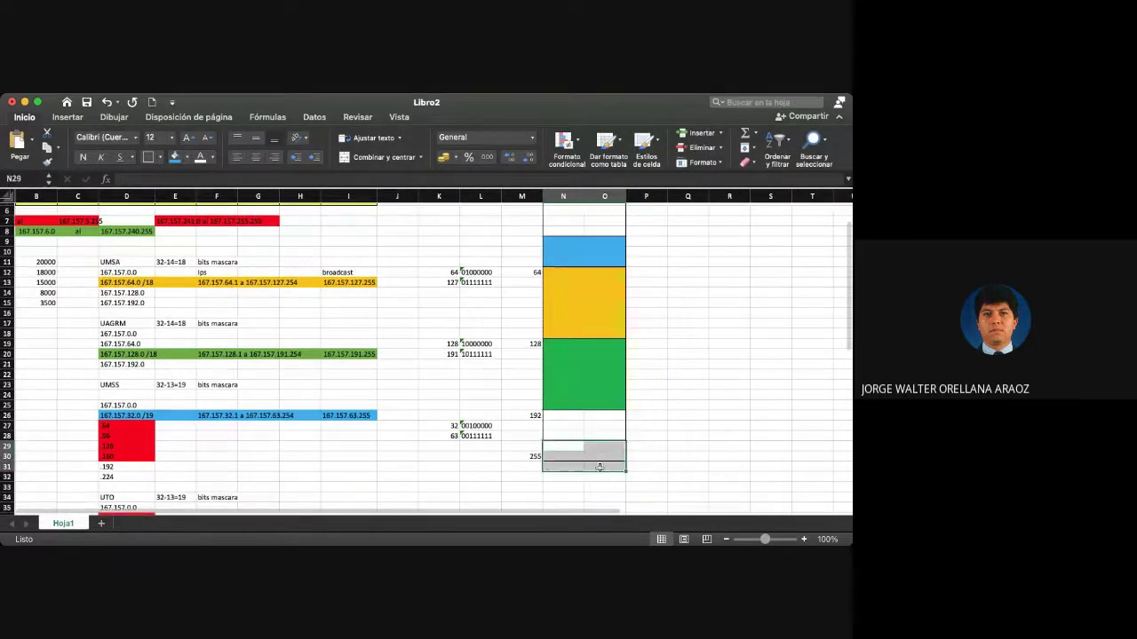
pyautogui.click(161, 158)
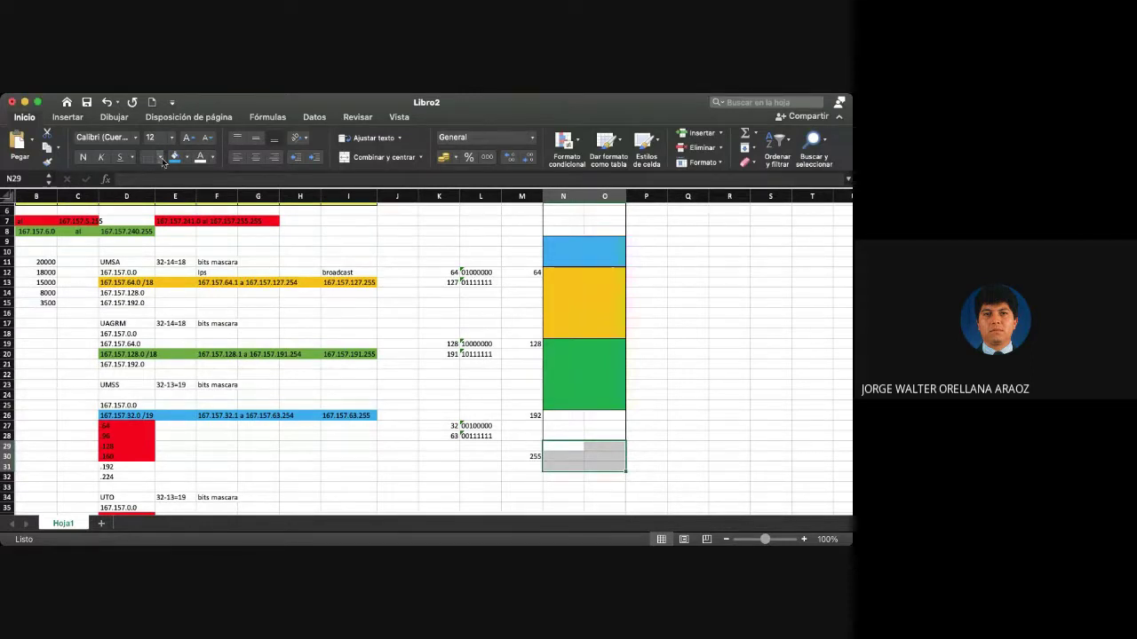
pyautogui.click(187, 287)
pyautogui.hscroll(-1, 548, 434)
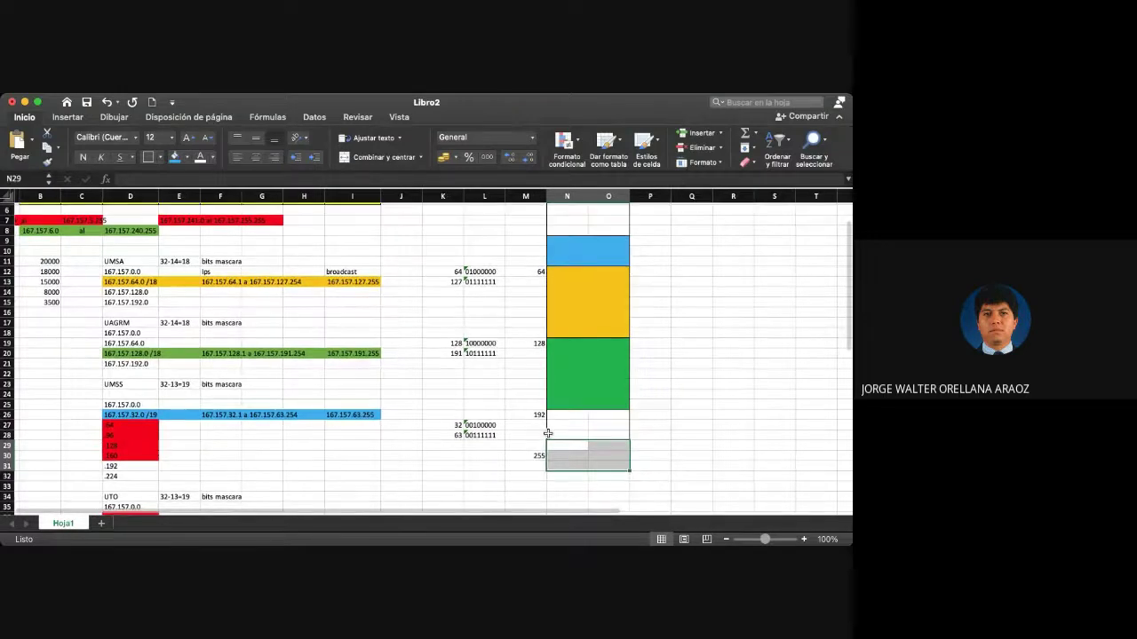
# Step: Enter the boundary label 224 in M28 and fill N26:O28 with the purple of the UTO row
pyautogui.scroll(-4, 514, 427)
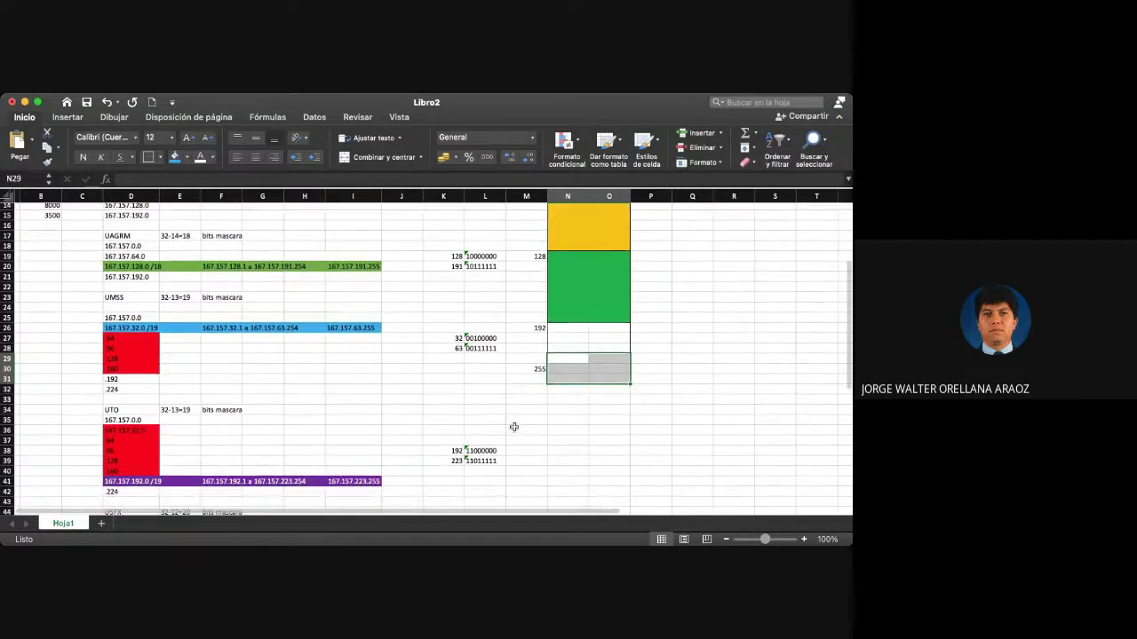
pyautogui.scroll(-2, 513, 427)
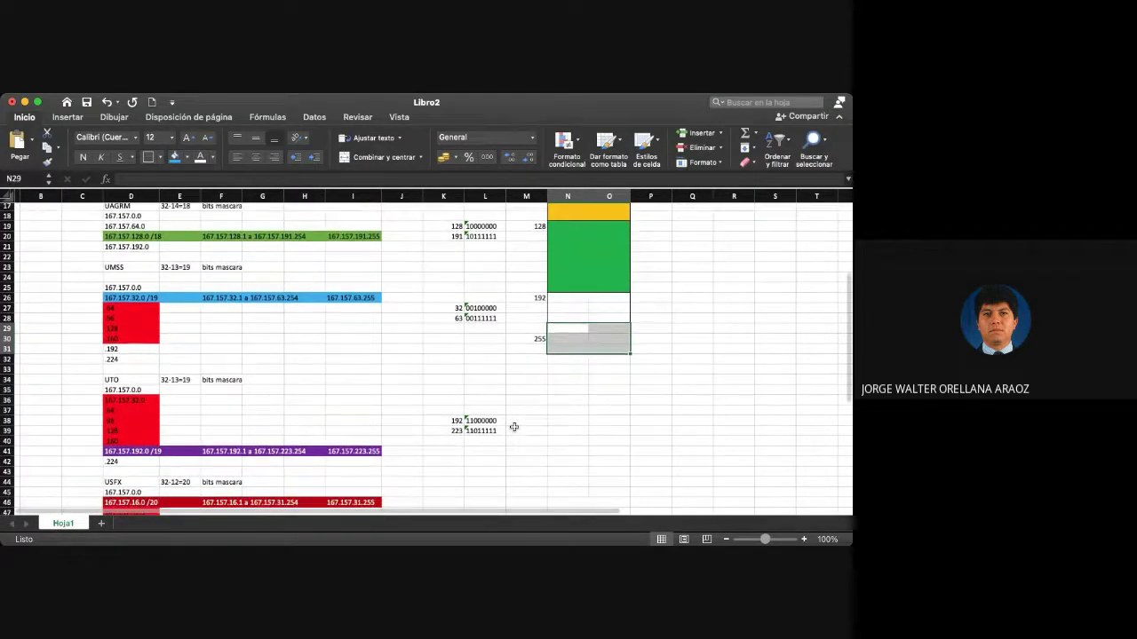
pyautogui.scroll(-3, 513, 427)
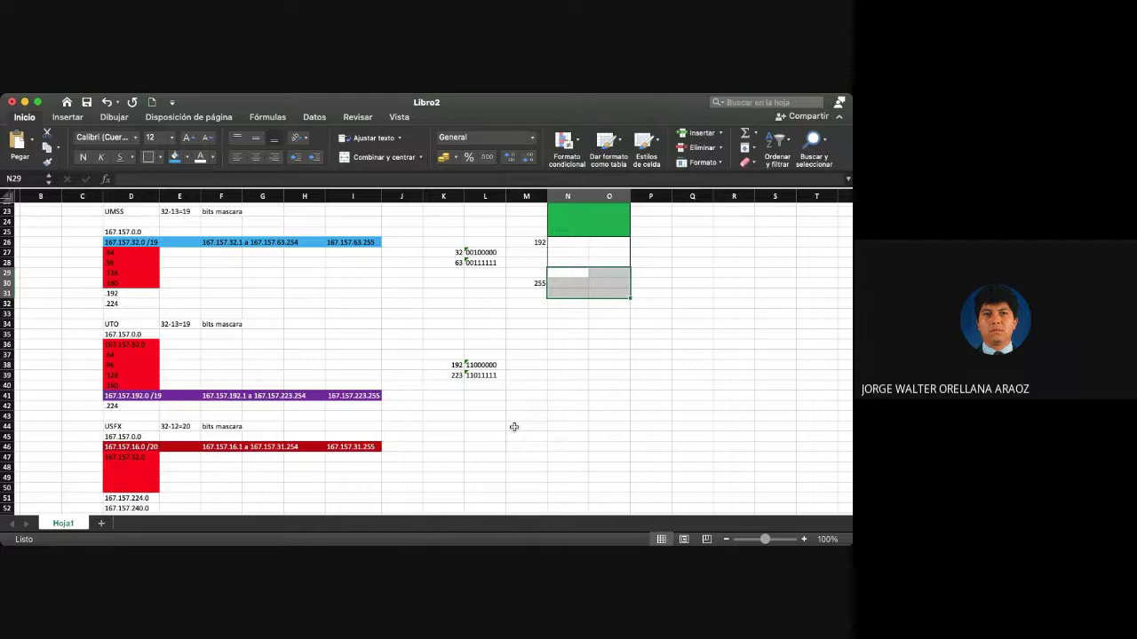
pyautogui.scroll(-1, 513, 427)
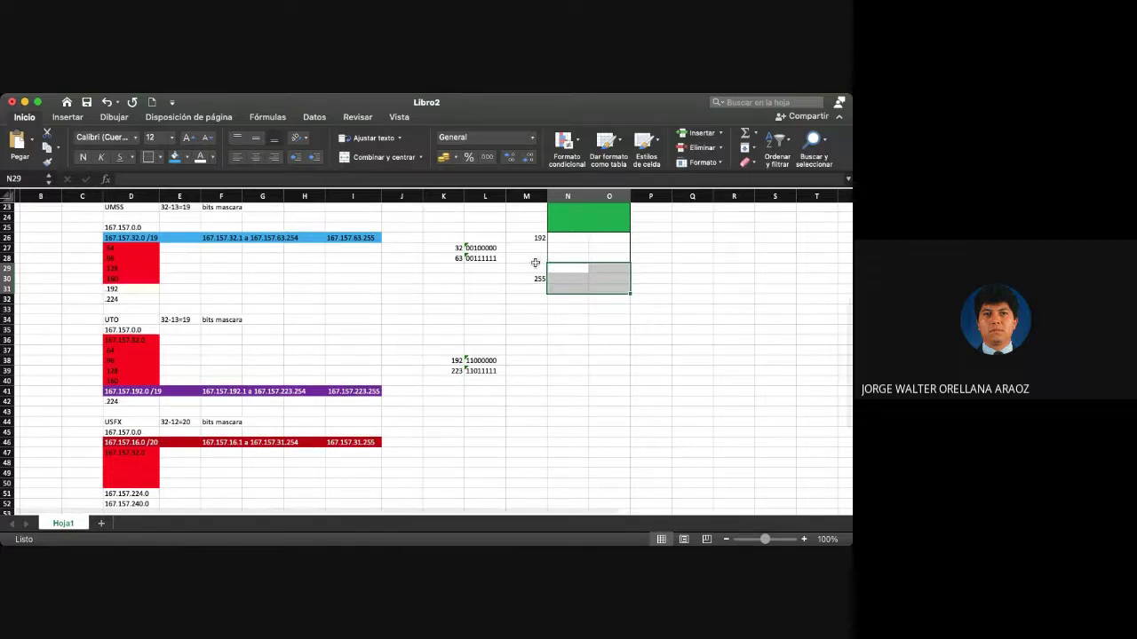
pyautogui.click(536, 259)
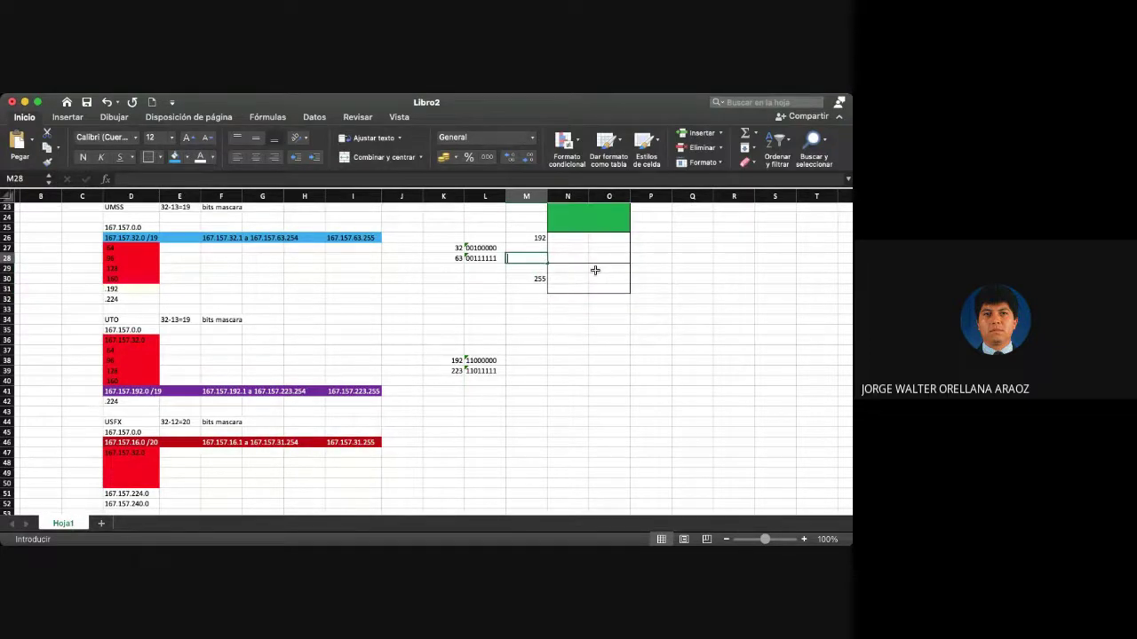
pyautogui.write('224')
pyautogui.press('Tab')
pyautogui.press('Up')
pyautogui.press('Up')
pyautogui.hotkey('shift', 'Down')
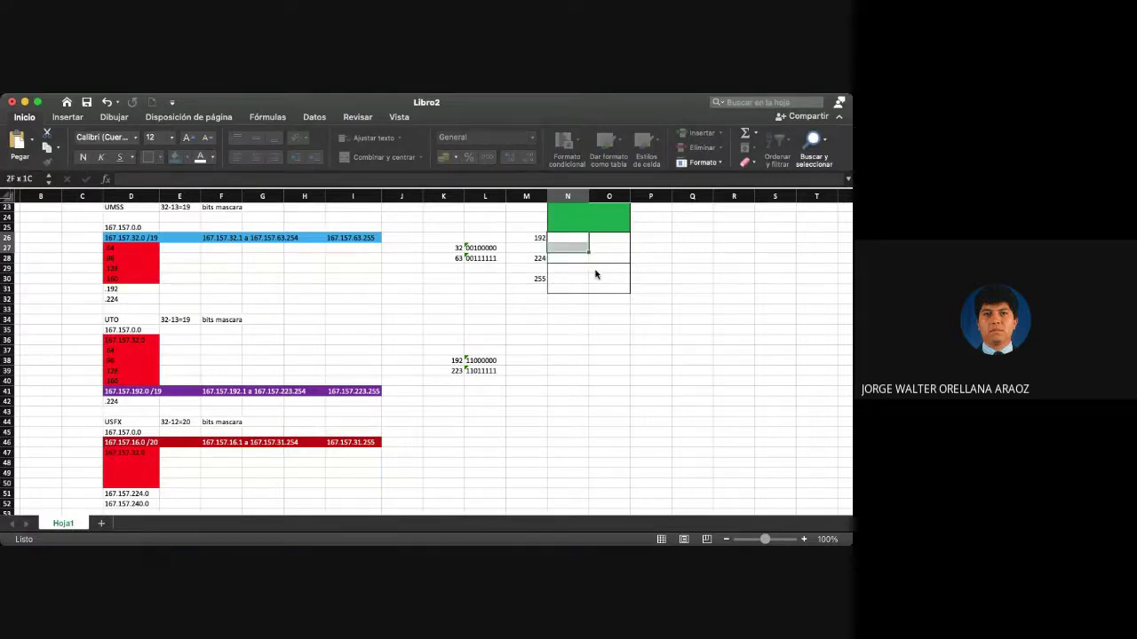
pyautogui.hotkey('shift', 'Down')
pyautogui.hotkey('shift', 'Right')
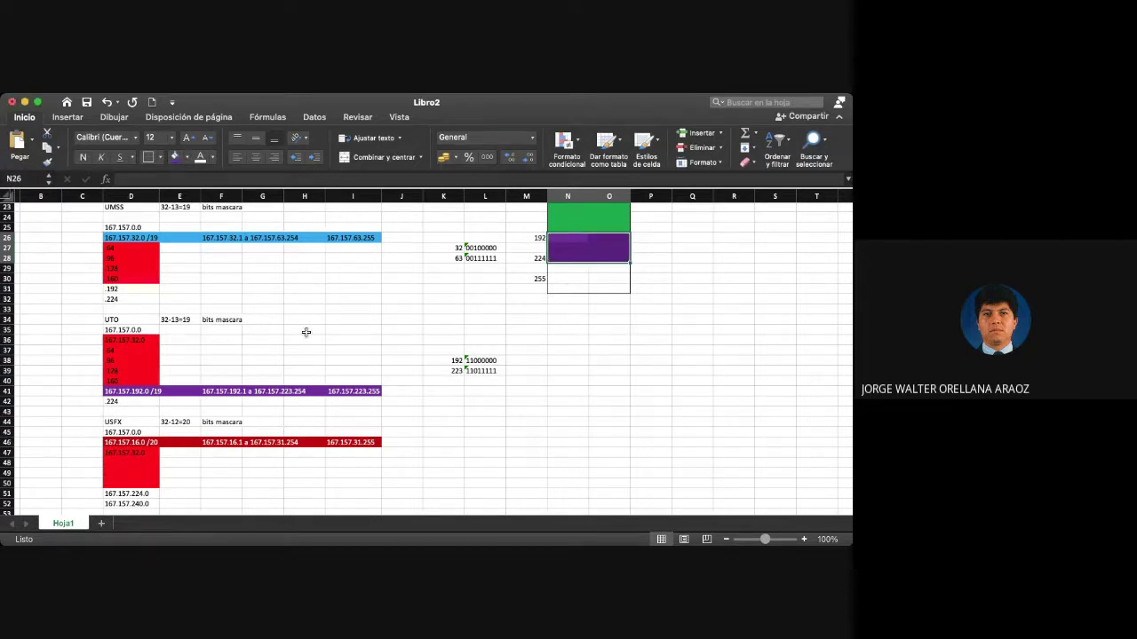
# Step: Draw an outside border around N5:O6 and enter the boundary labels 16 in M7 and 32 in M9
pyautogui.scroll(-2, 306, 332)
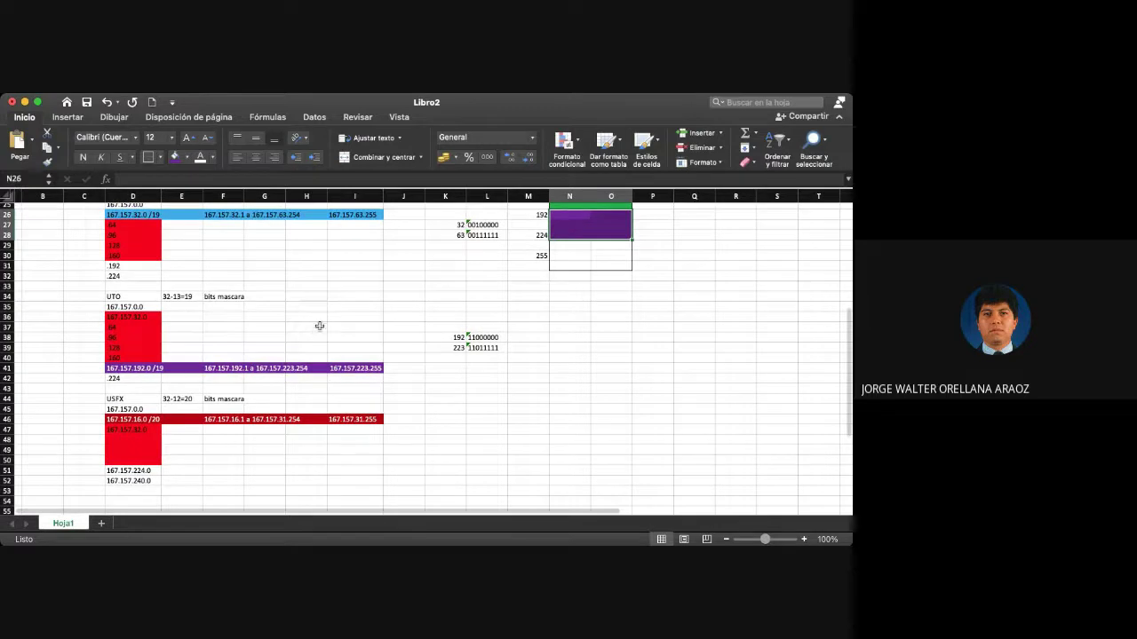
pyautogui.scroll(10, 319, 326)
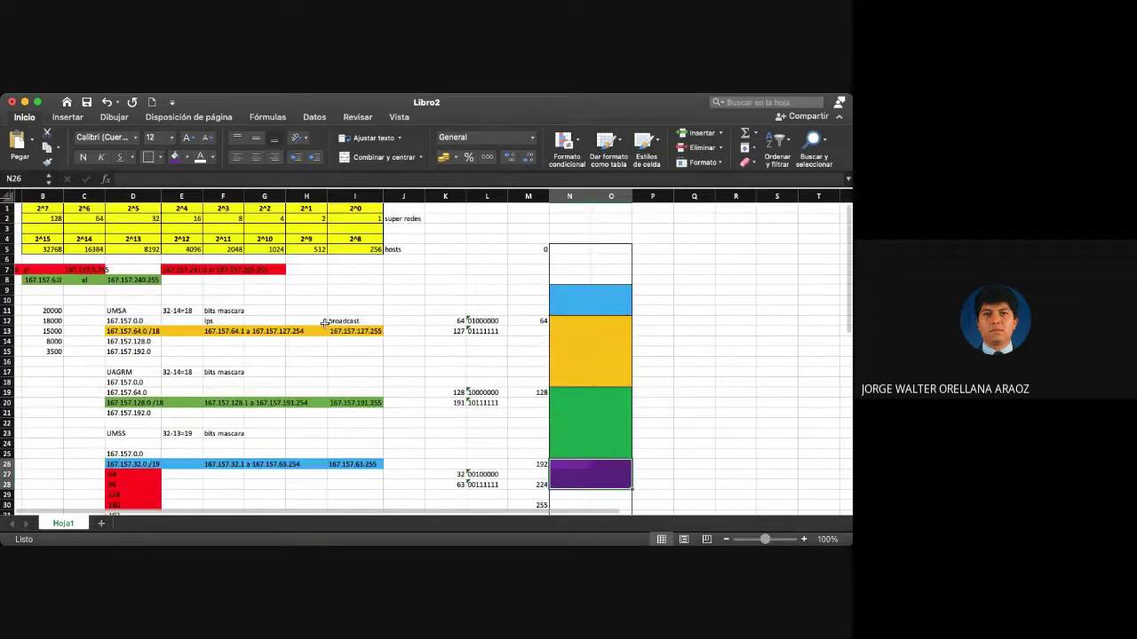
pyautogui.moveTo(561, 249); pyautogui.dragTo(607, 258)
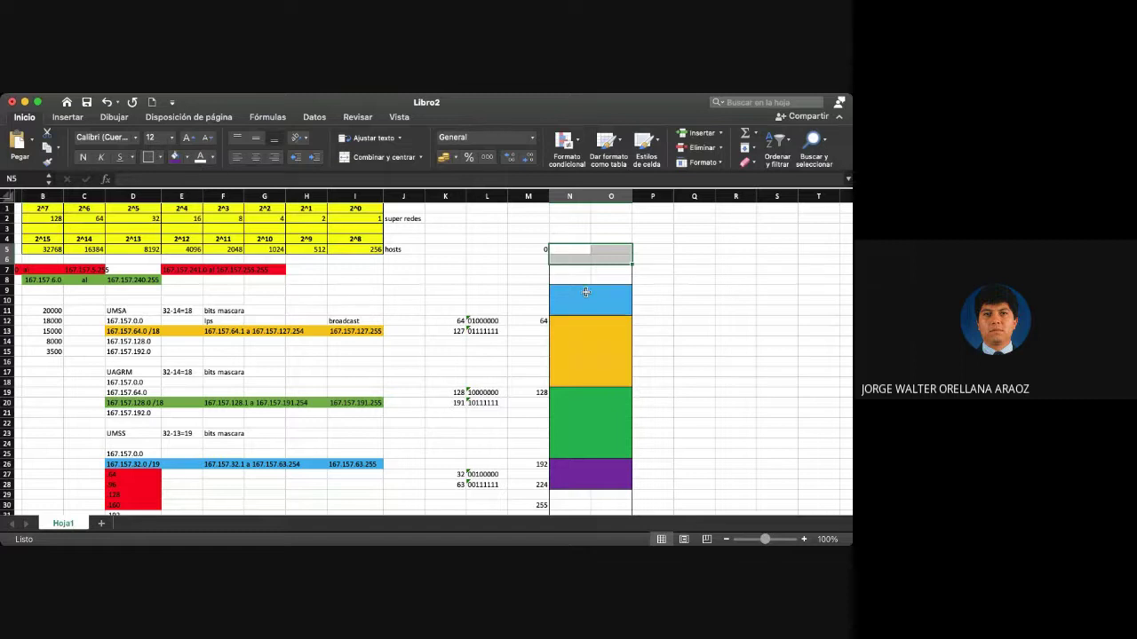
pyautogui.click(537, 268)
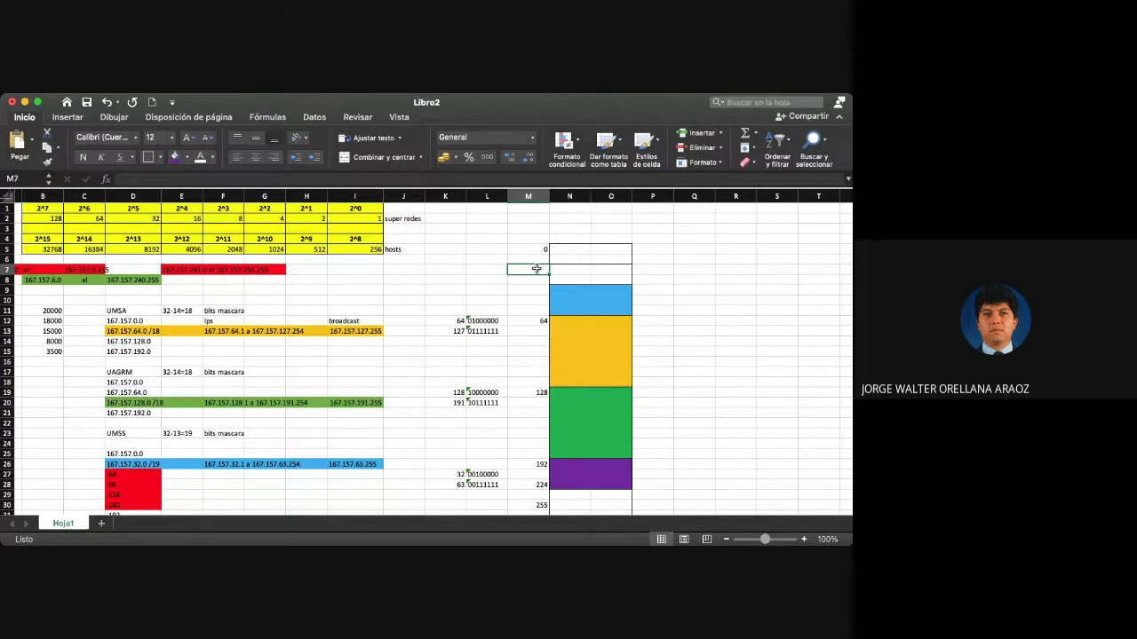
pyautogui.write('16')
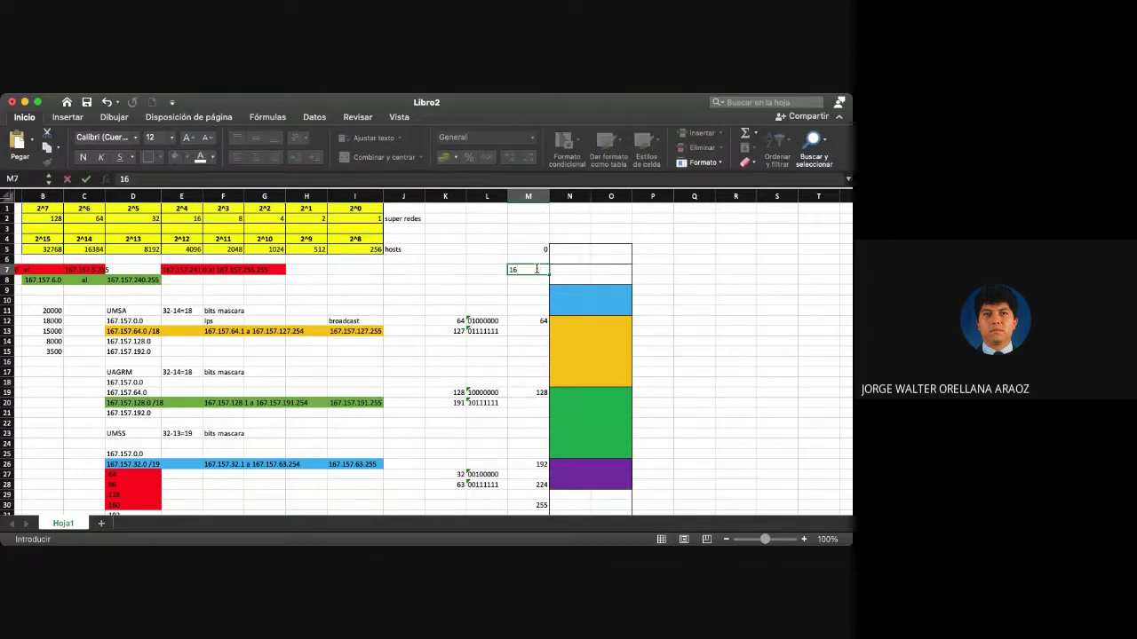
pyautogui.press('Return')
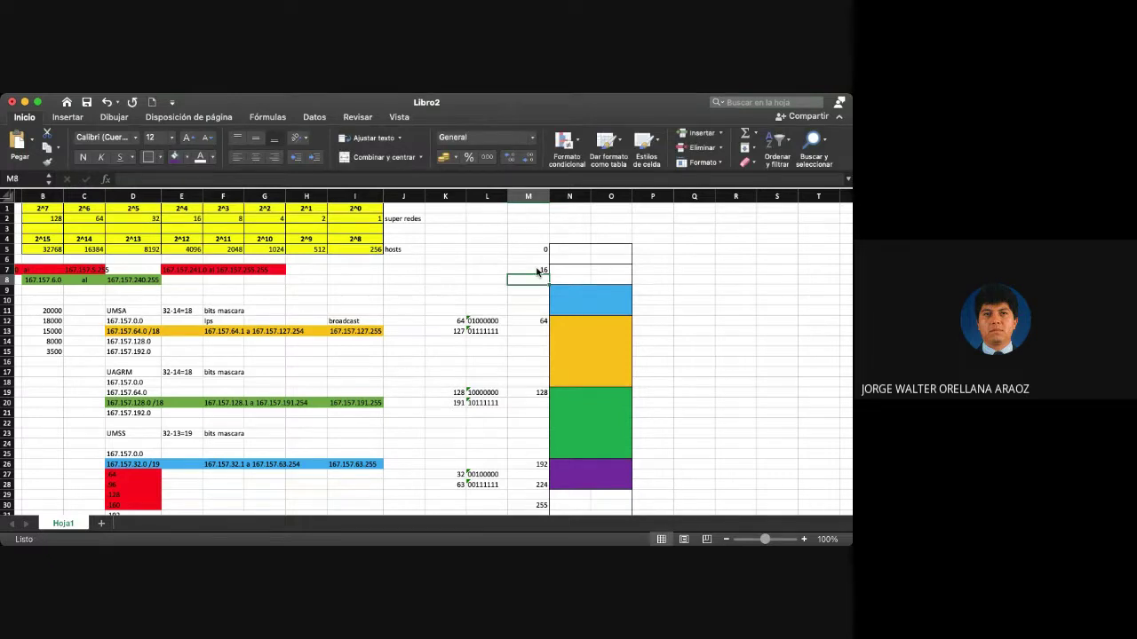
pyautogui.write('32')
pyautogui.press('Tab')
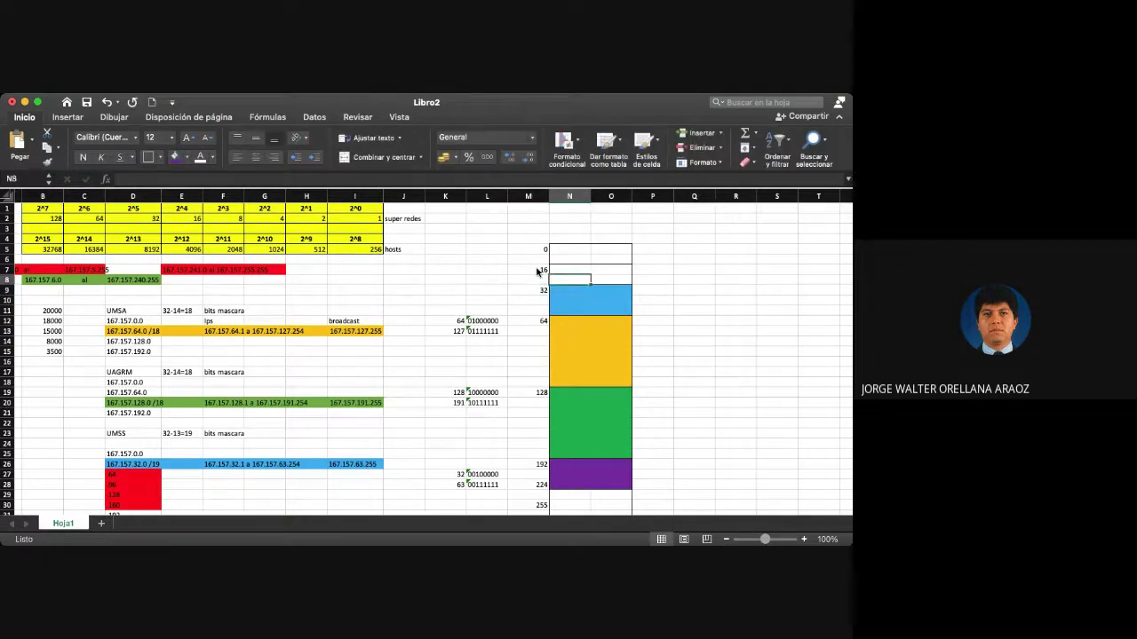
# Step: Fill N7:O8, from 16 up to 32, with the dark red of the USFX row
pyautogui.moveTo(569, 269); pyautogui.dragTo(611, 280)
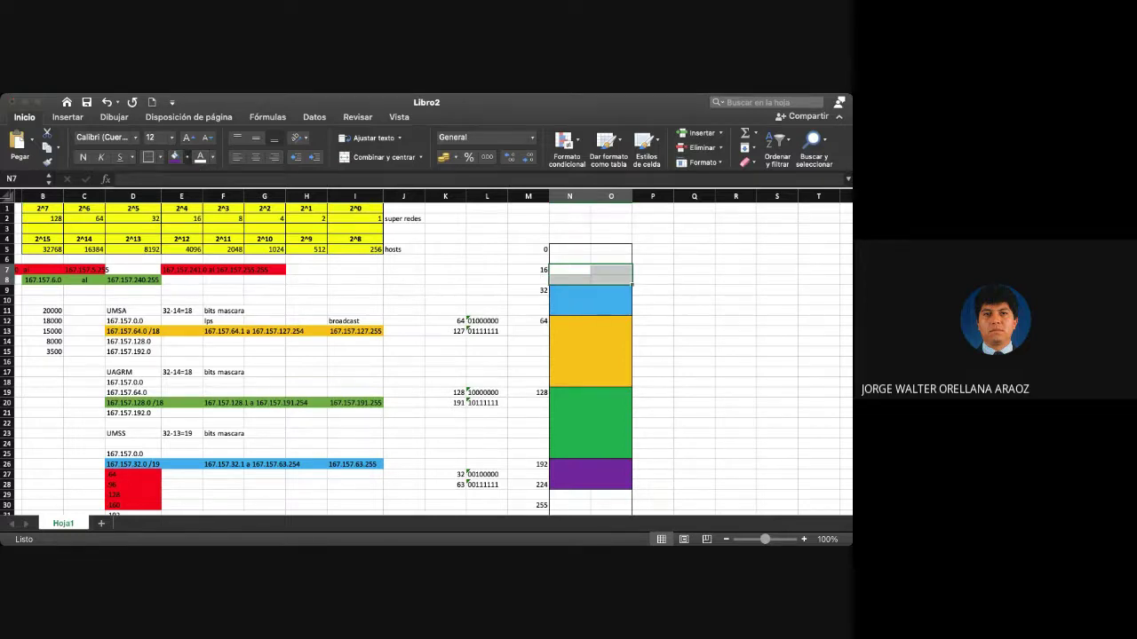
pyautogui.click(175, 157)
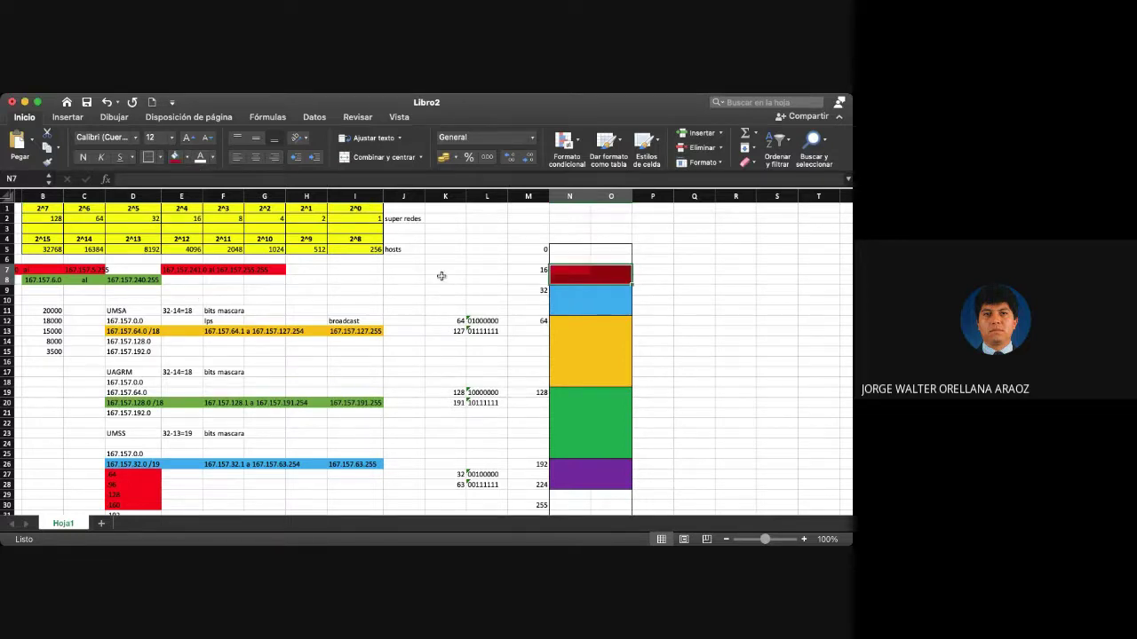
pyautogui.click(447, 271)
pyautogui.scroll(-4, 683, 392)
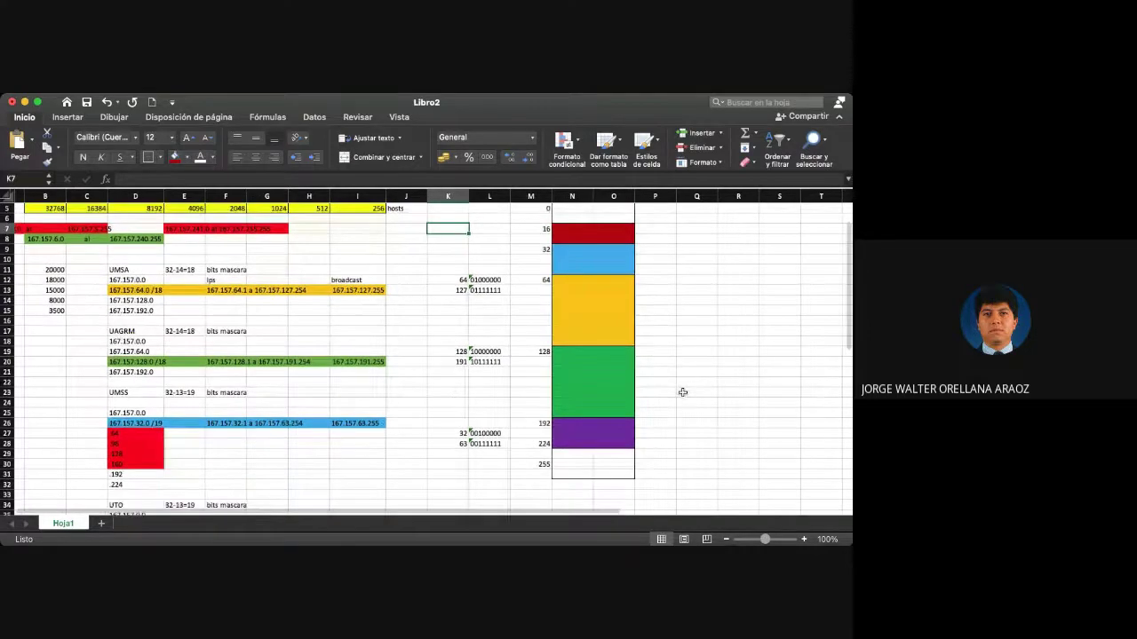
# Step: Fill both end rows of the block diagram, N5:O5 and N31:O31, with the bright red of the reserved ranges
pyautogui.keyDown('ctrl'); pyautogui.scroll(-2, 684, 395); pyautogui.keyUp('ctrl')
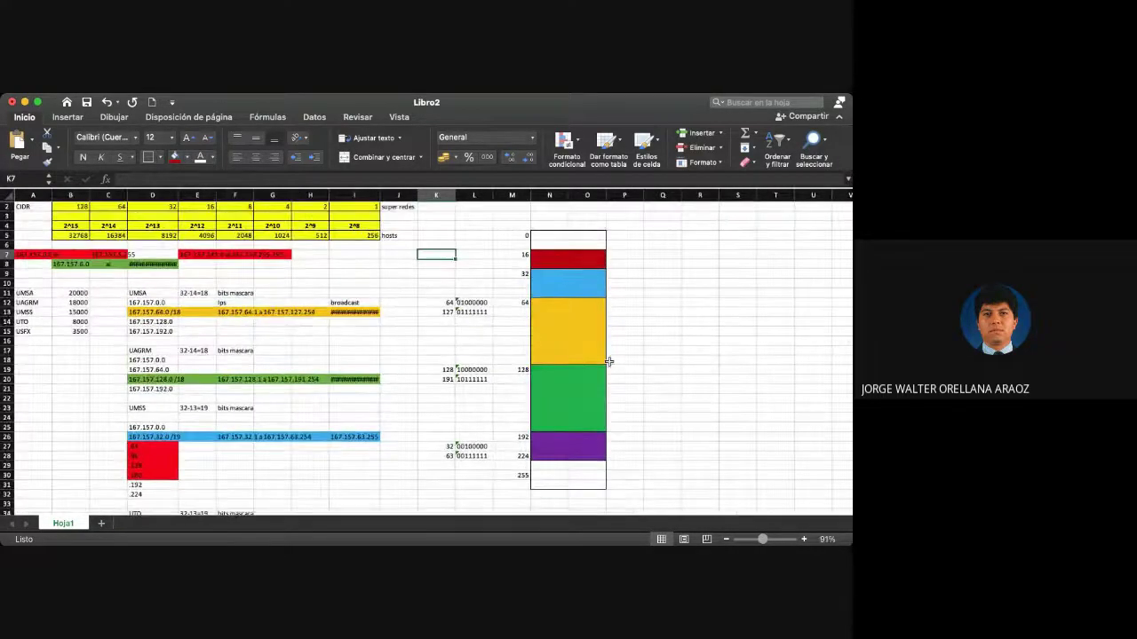
pyautogui.keyDown('ctrl'); pyautogui.scroll(-2, 611, 371); pyautogui.keyUp('ctrl')
pyautogui.keyDown('ctrl'); pyautogui.scroll(-2, 588, 436); pyautogui.keyUp('ctrl')
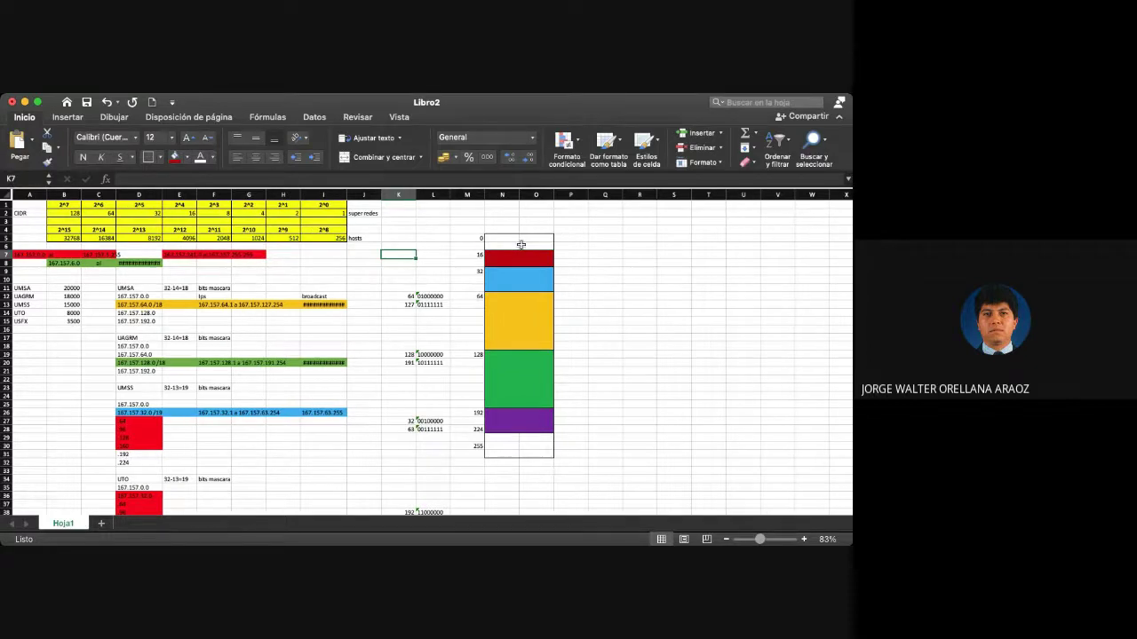
pyautogui.hscroll(1, 522, 244)
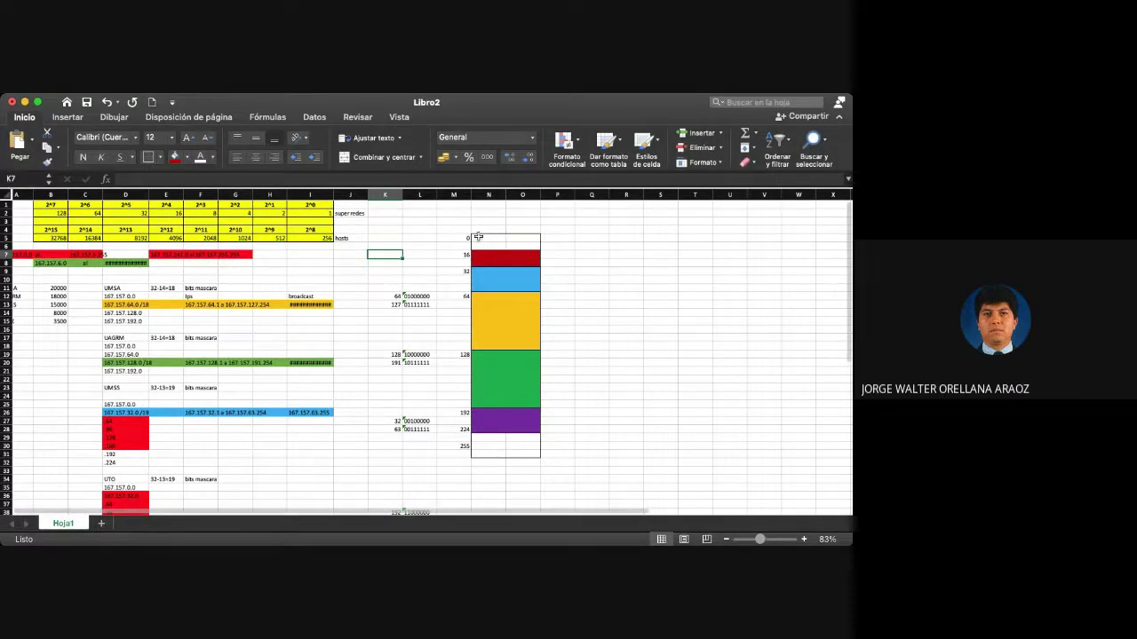
pyautogui.hscroll(-1, 500, 242)
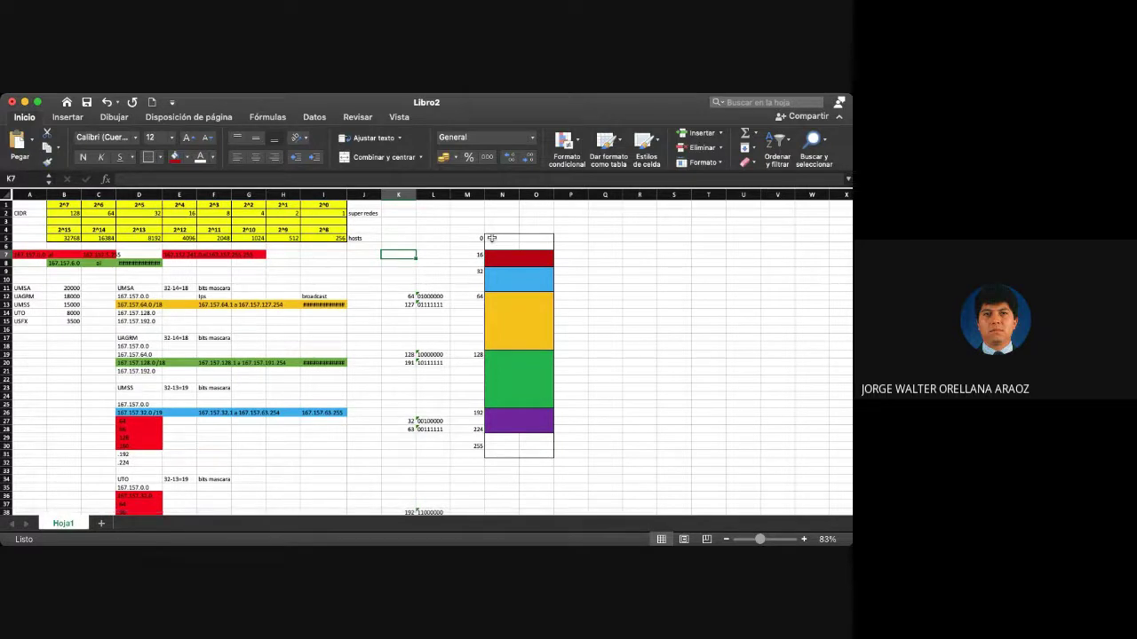
pyautogui.moveTo(491, 238); pyautogui.dragTo(527, 238)
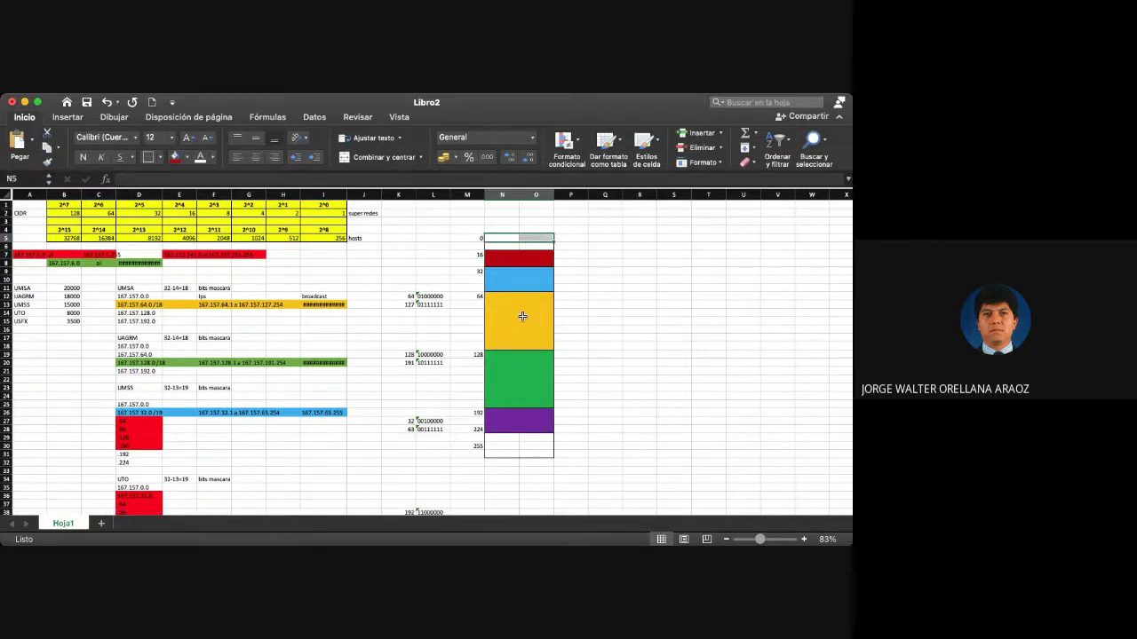
pyautogui.moveTo(492, 454); pyautogui.dragTo(532, 454)
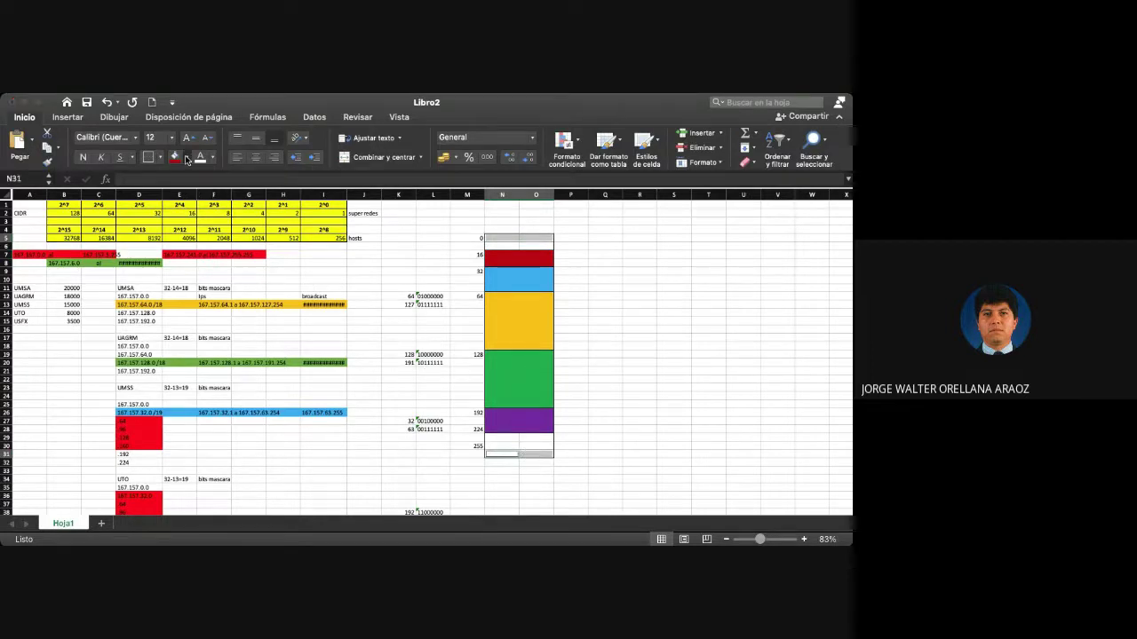
pyautogui.click(656, 279)
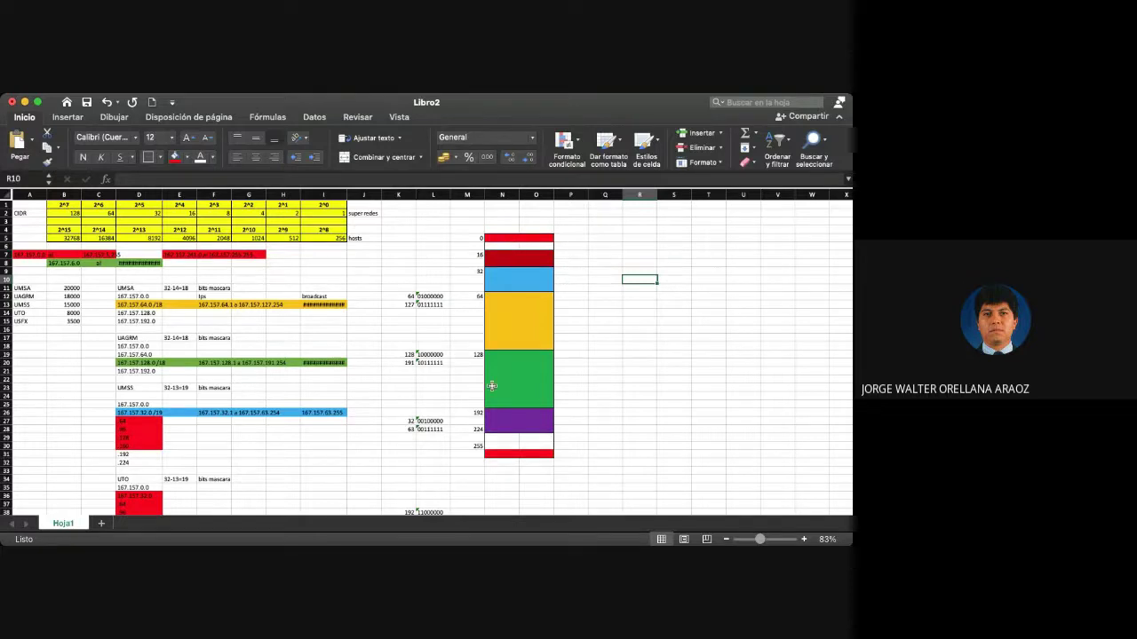
# Step: Move the boundary label 255 from M30 down to M31, beside the red end row of the diagram
pyautogui.click(477, 444)
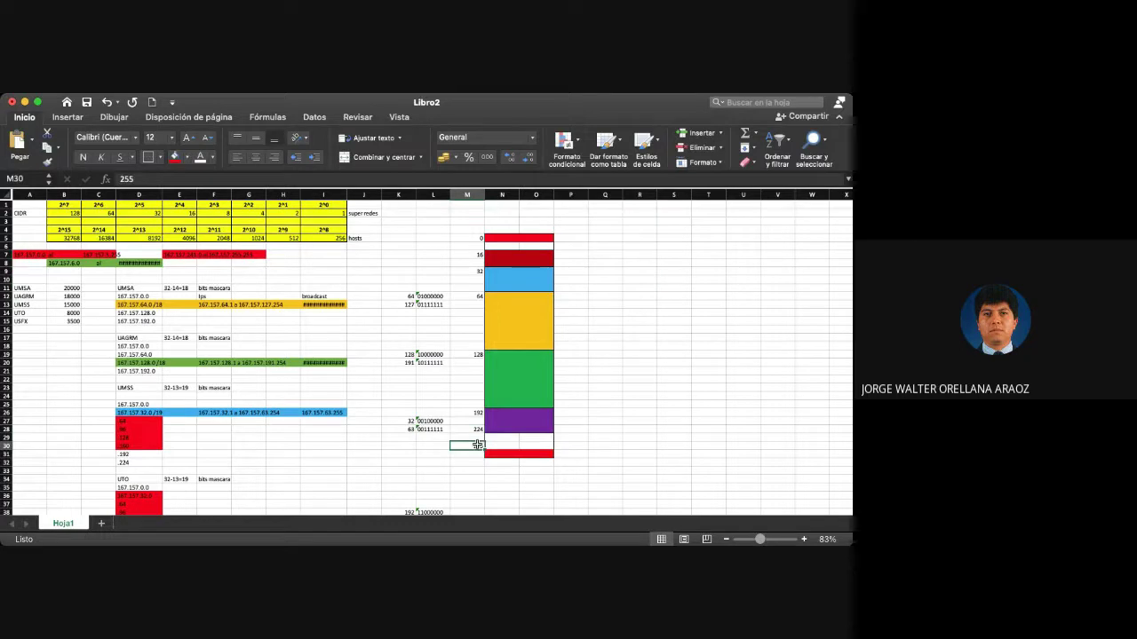
pyautogui.click(476, 449)
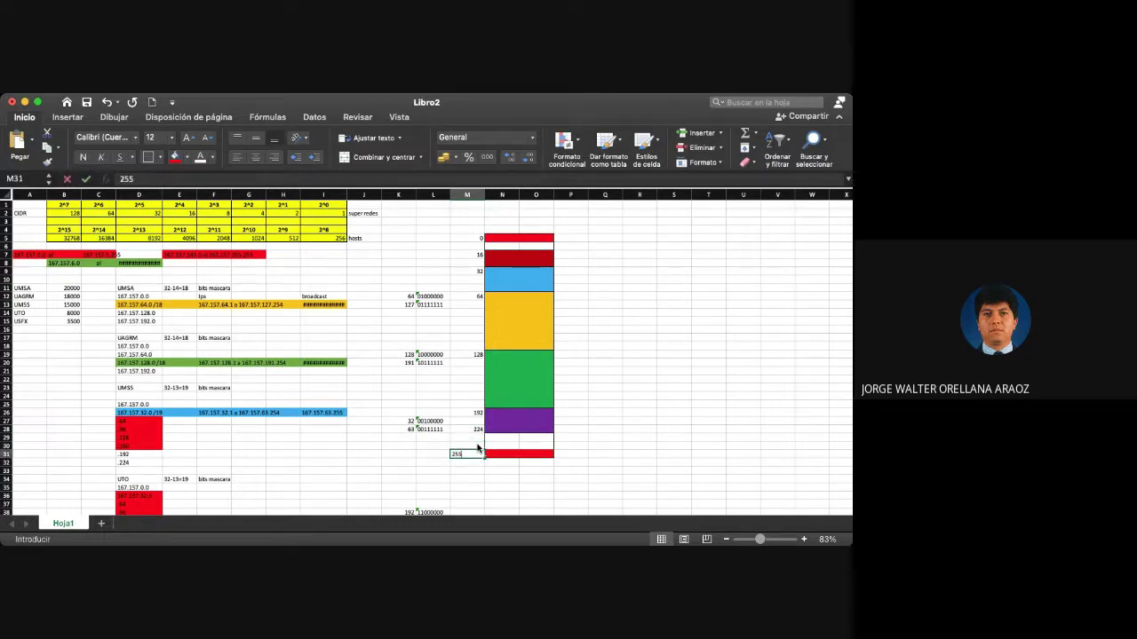
pyautogui.write('255')
pyautogui.scroll(-3, 501, 493)
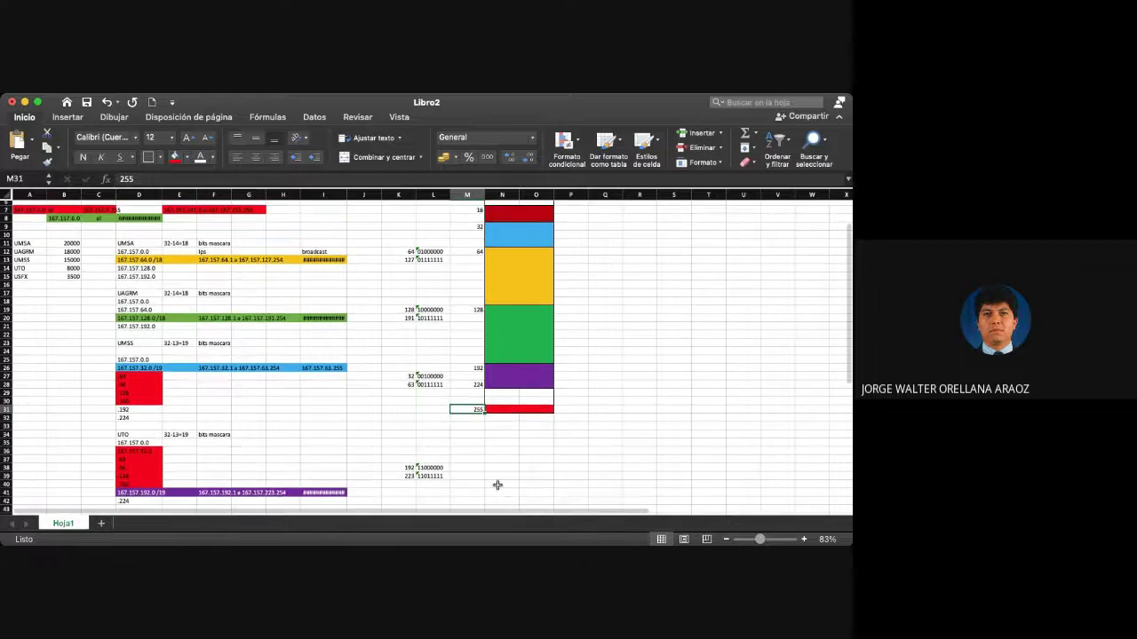
pyautogui.scroll(2, 215, 310)
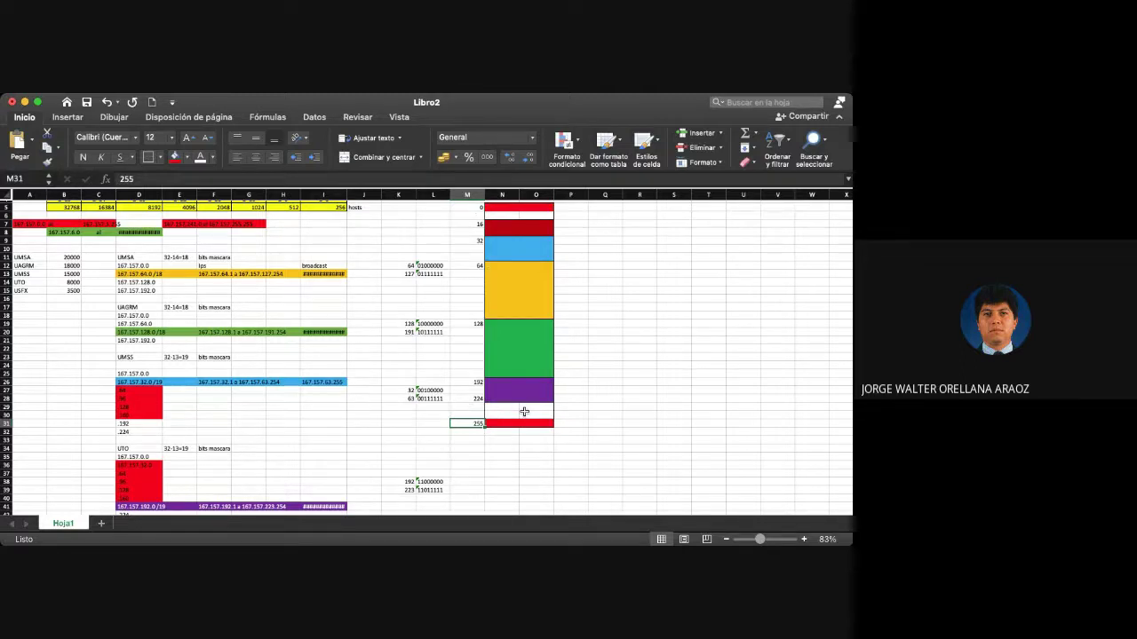
# Step: Widen column I slightly so the broadcast addresses fit in their cells
pyautogui.hscroll(1, 524, 412)
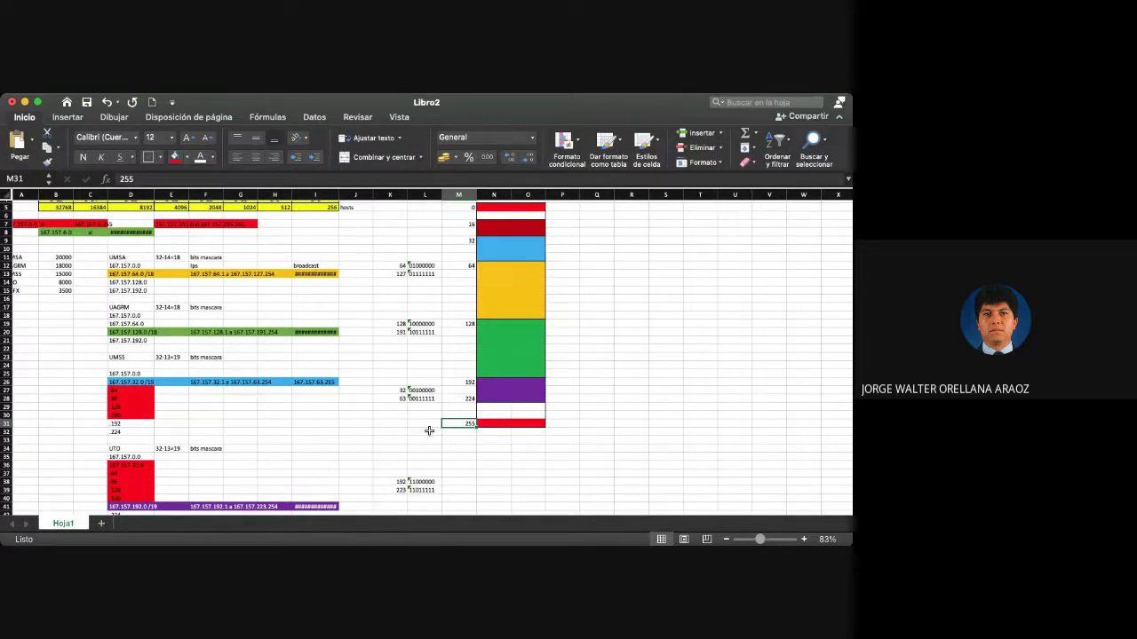
pyautogui.scroll(3, 345, 435)
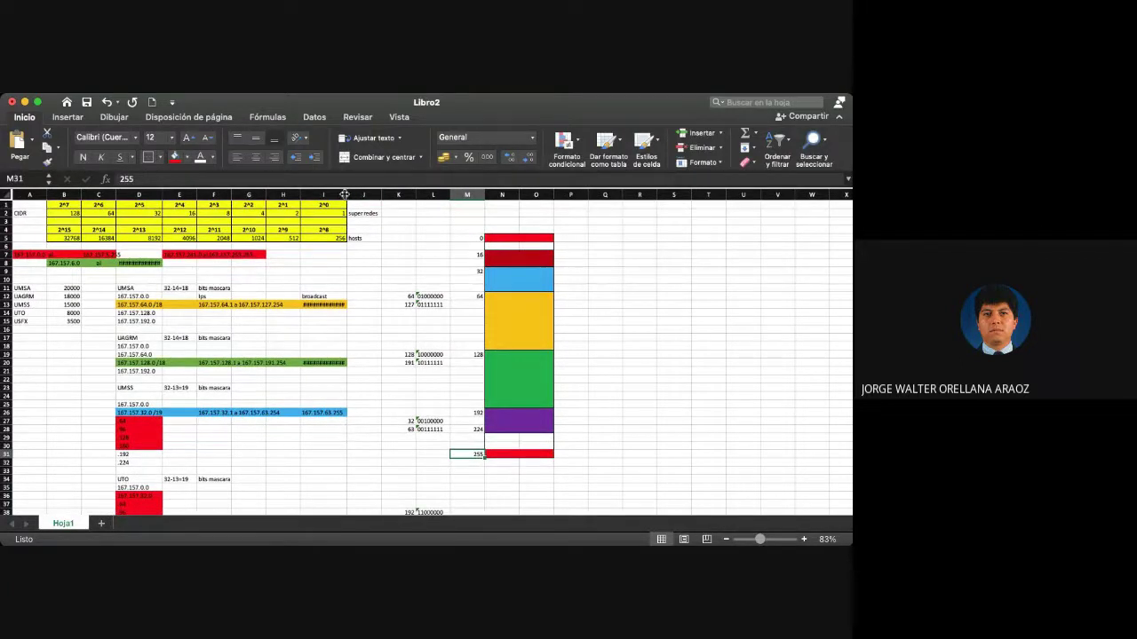
pyautogui.moveTo(344, 194); pyautogui.dragTo(350, 194)
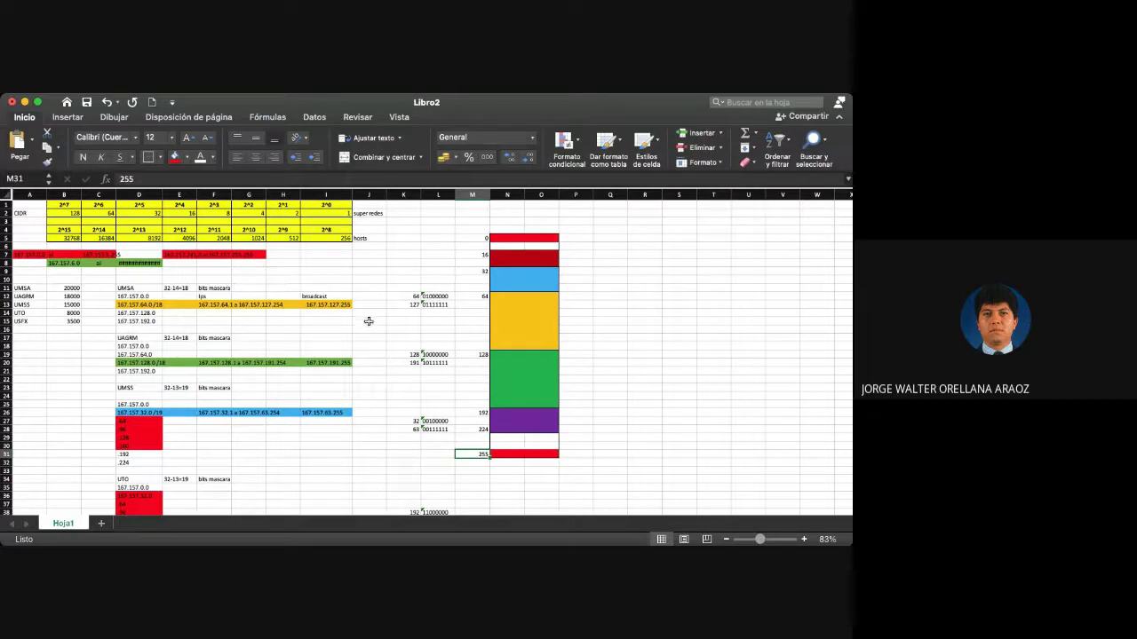
# Step: Enter the USFX range limits 16 in K47 and 31 in K48
pyautogui.scroll(-8, 364, 357)
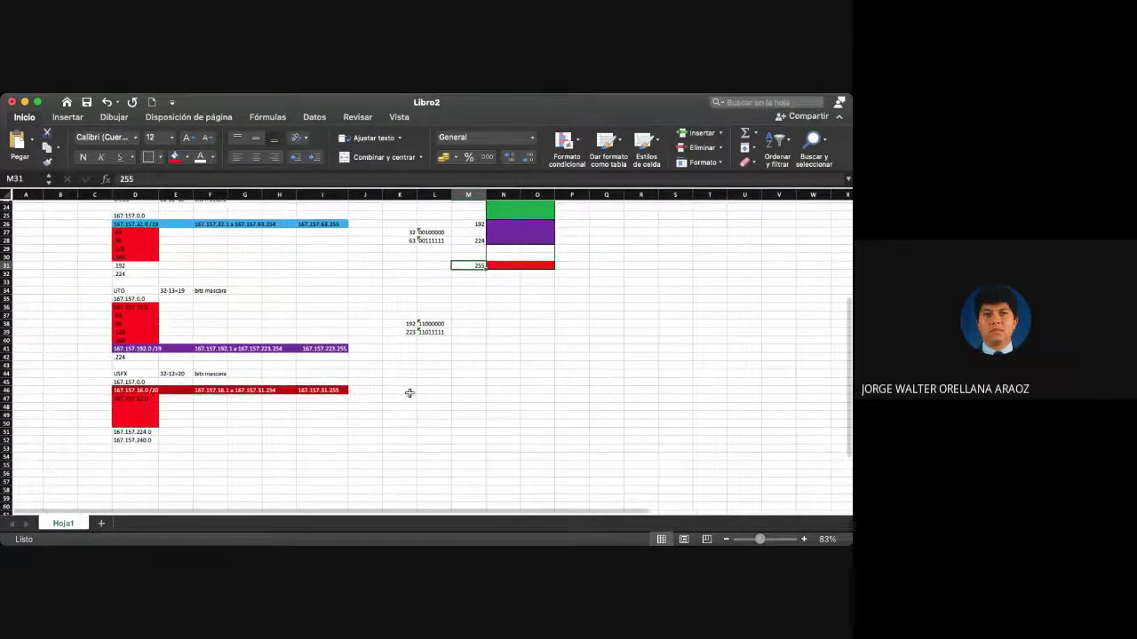
pyautogui.click(406, 398)
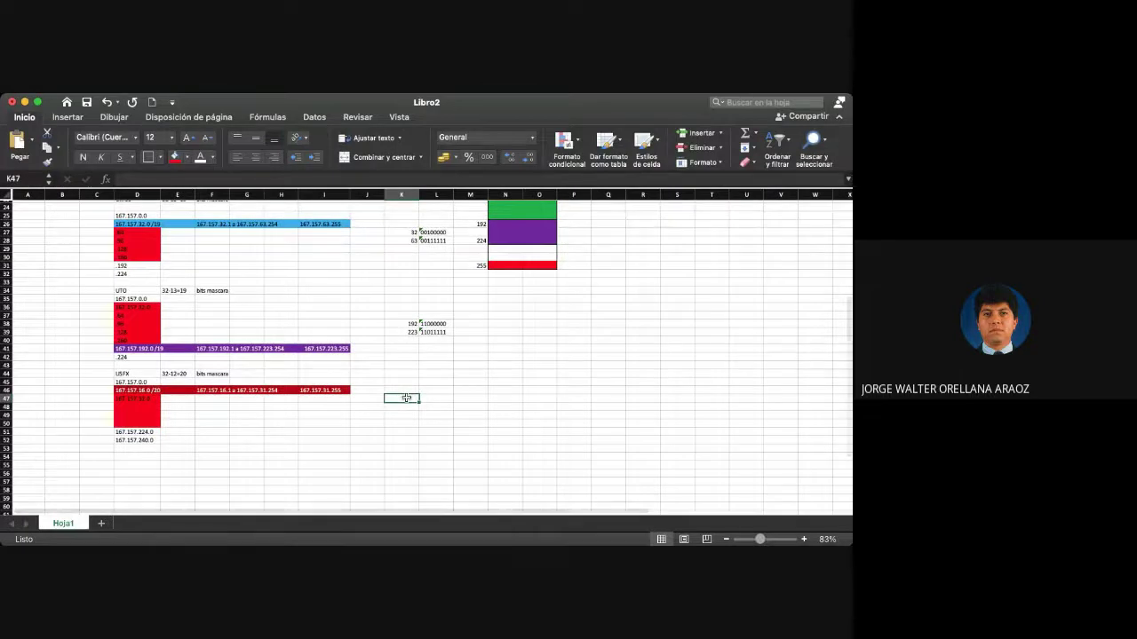
pyautogui.write('16')
pyautogui.press('Return')
pyautogui.write('31')
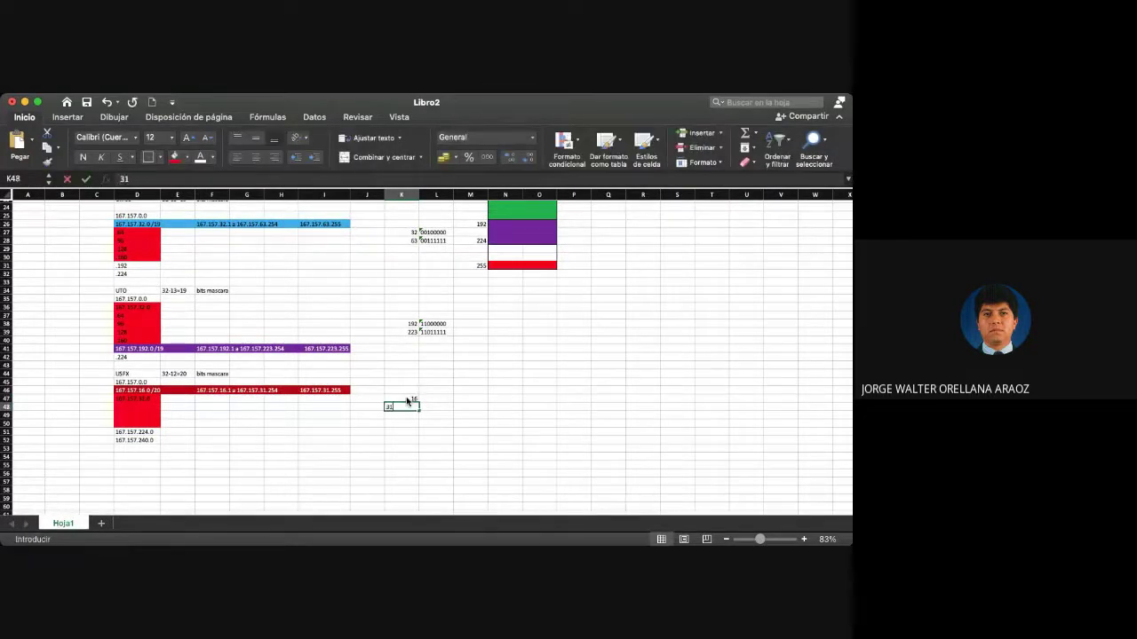
# Step: Enter the binary equivalents as text beside the USFX limits: 00010000 in L47 and 00011111 in L48
pyautogui.press('Up')
pyautogui.press('Right')
pyautogui.write("'")
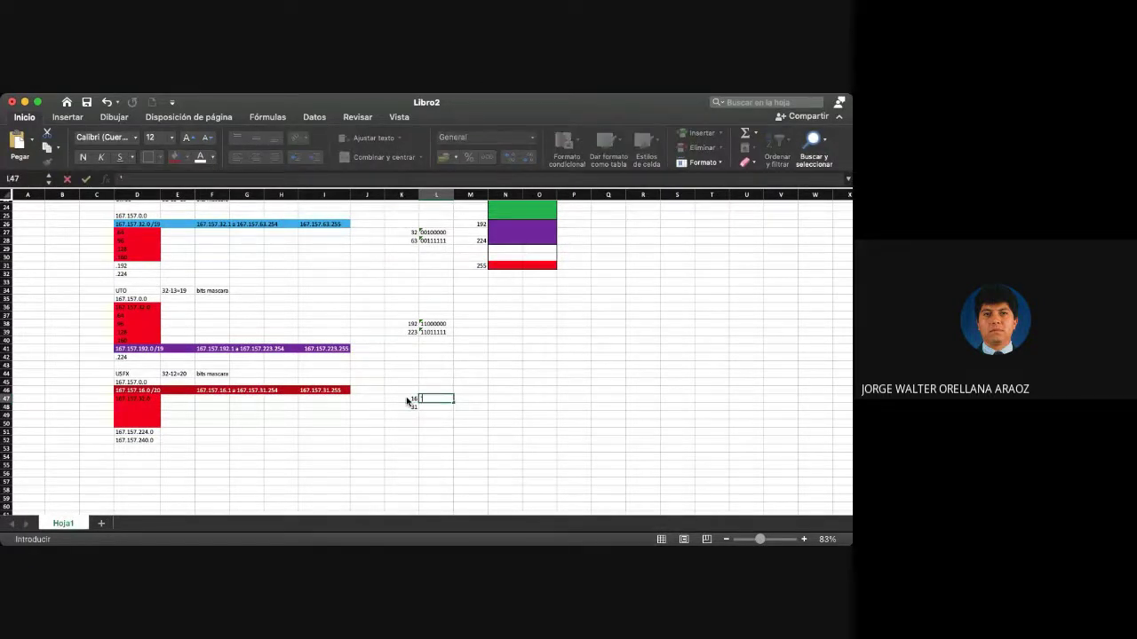
pyautogui.write('00010000')
pyautogui.press('Return')
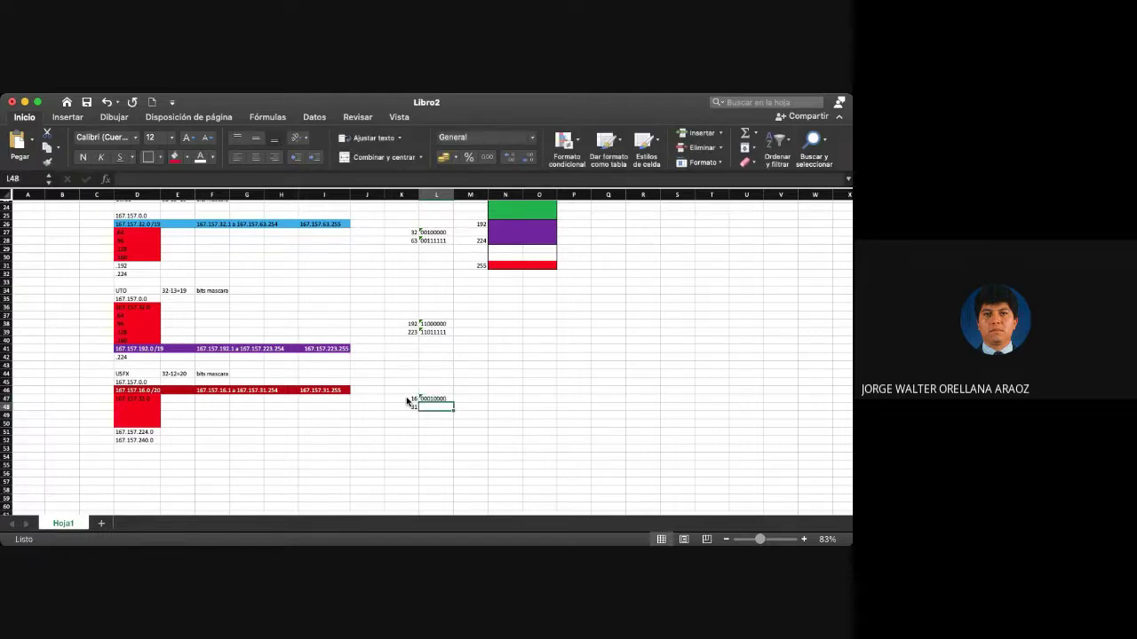
pyautogui.write("'0")
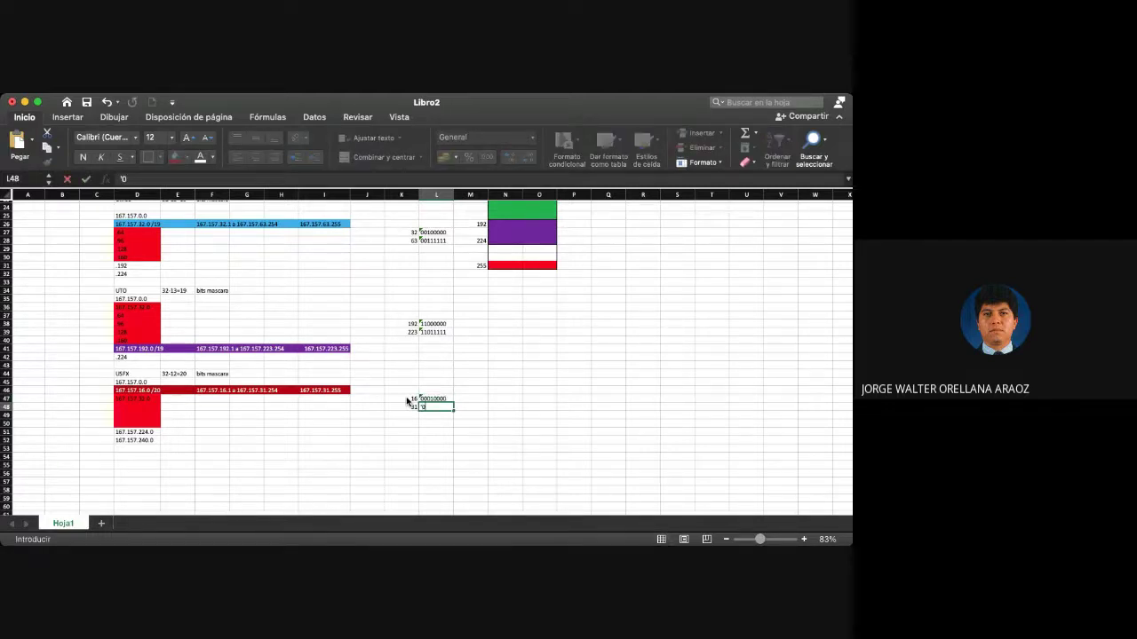
pyautogui.write('0011111')
pyautogui.press('Return')
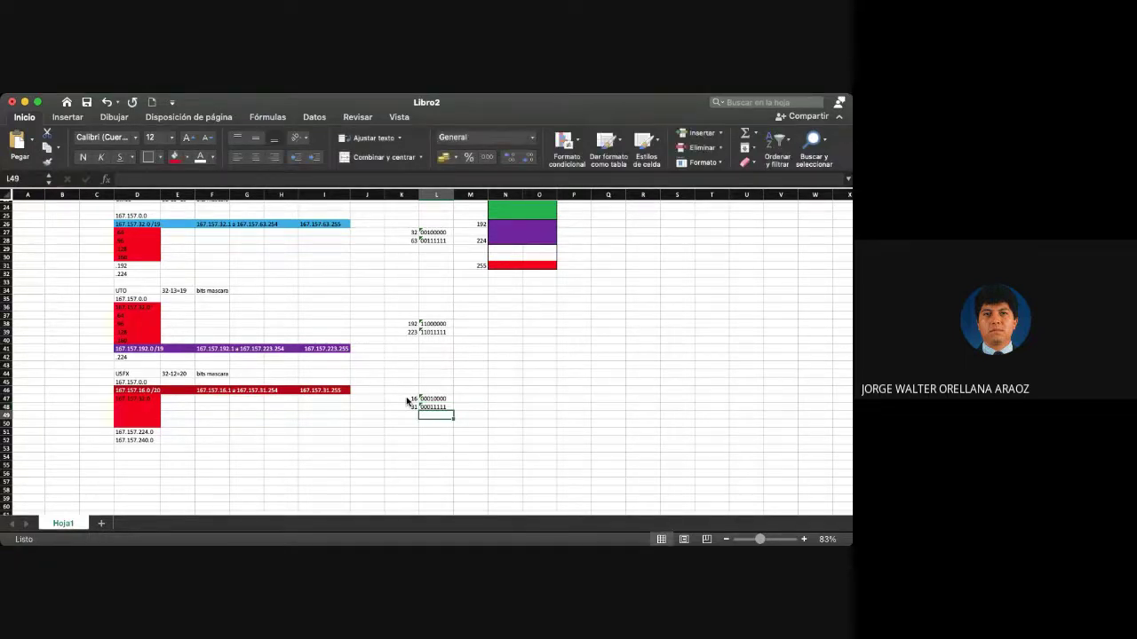
pyautogui.press('Up')
# Step: Review the USFX binary limits and the subnet blocks of all five universities against the coloured block diagram
pyautogui.scroll(5, 407, 402)
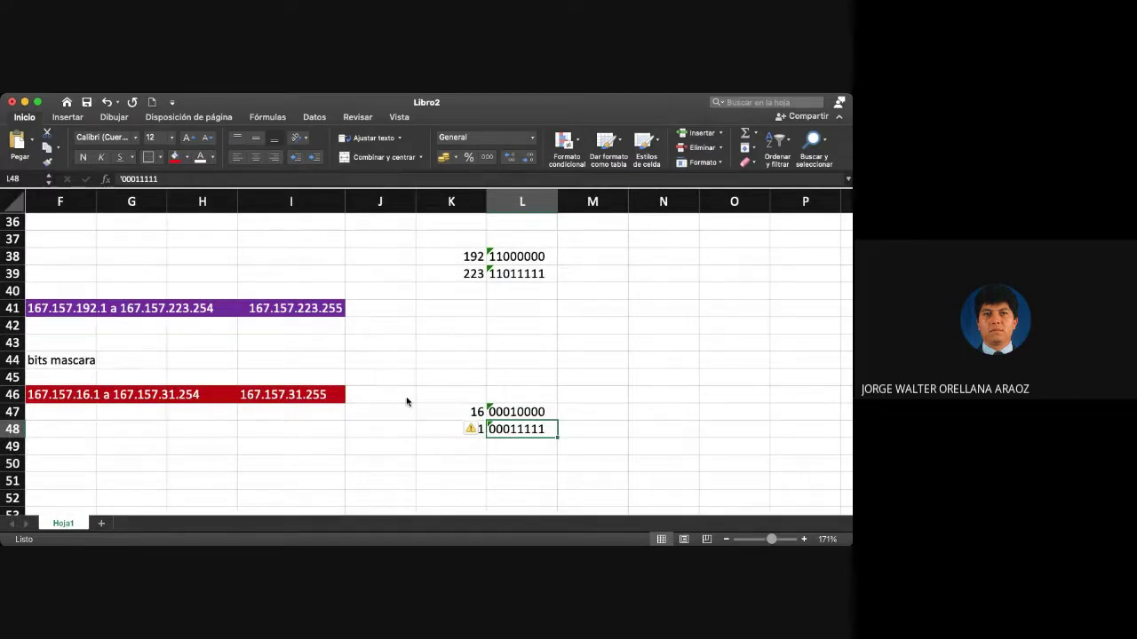
pyautogui.scroll(-5, 406, 401)
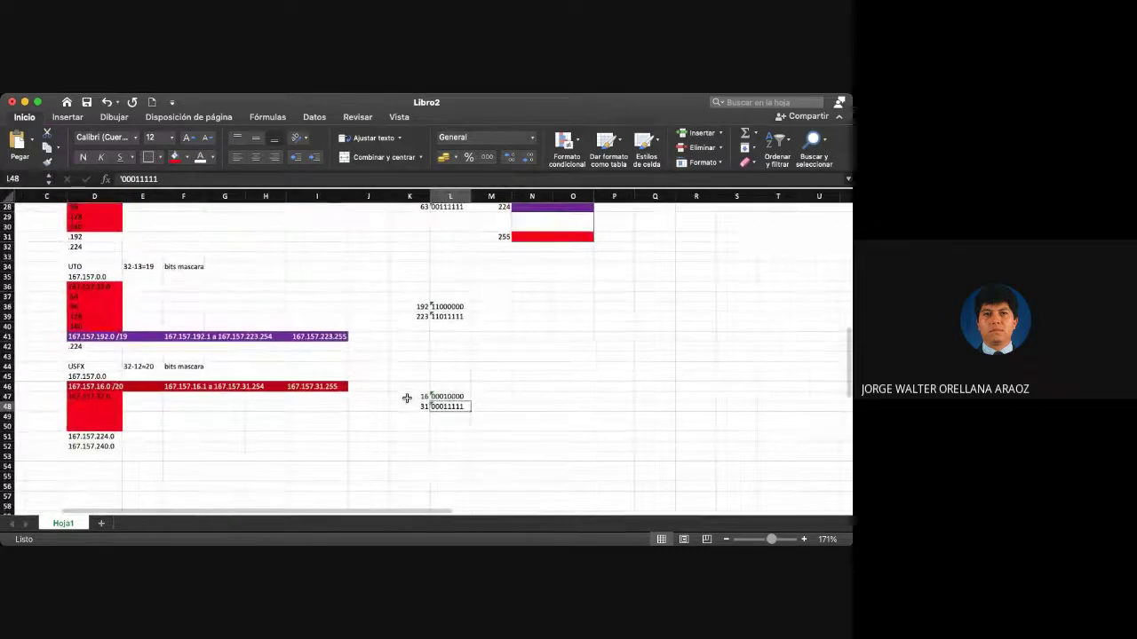
pyautogui.scroll(10, 407, 399)
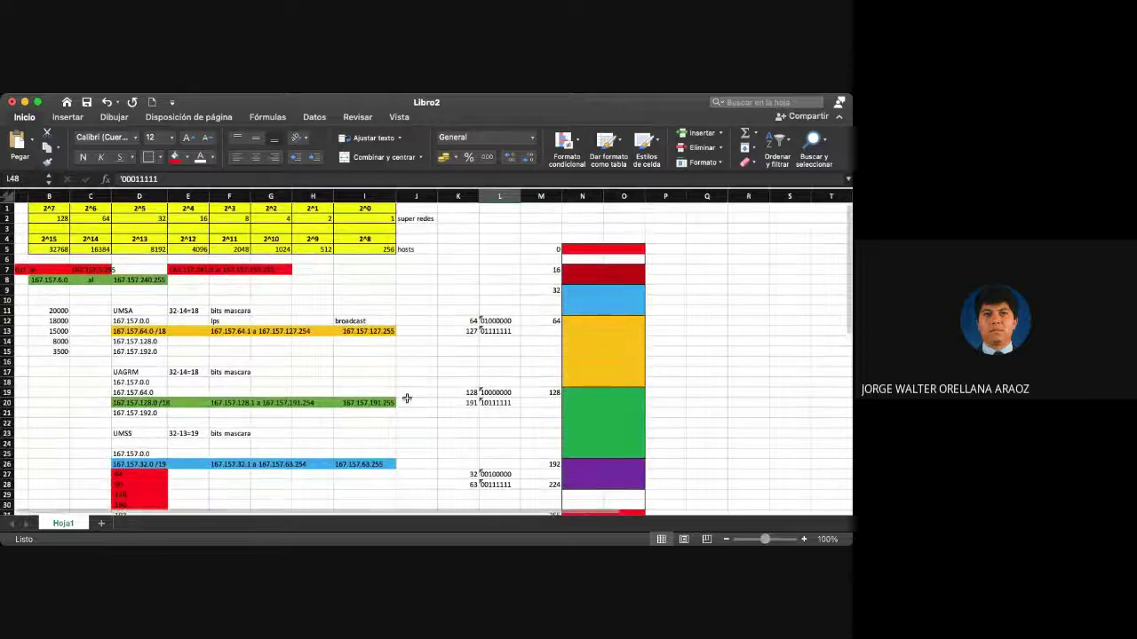
pyautogui.hscroll(2, 406, 399)
pyautogui.hscroll(-4, 407, 398)
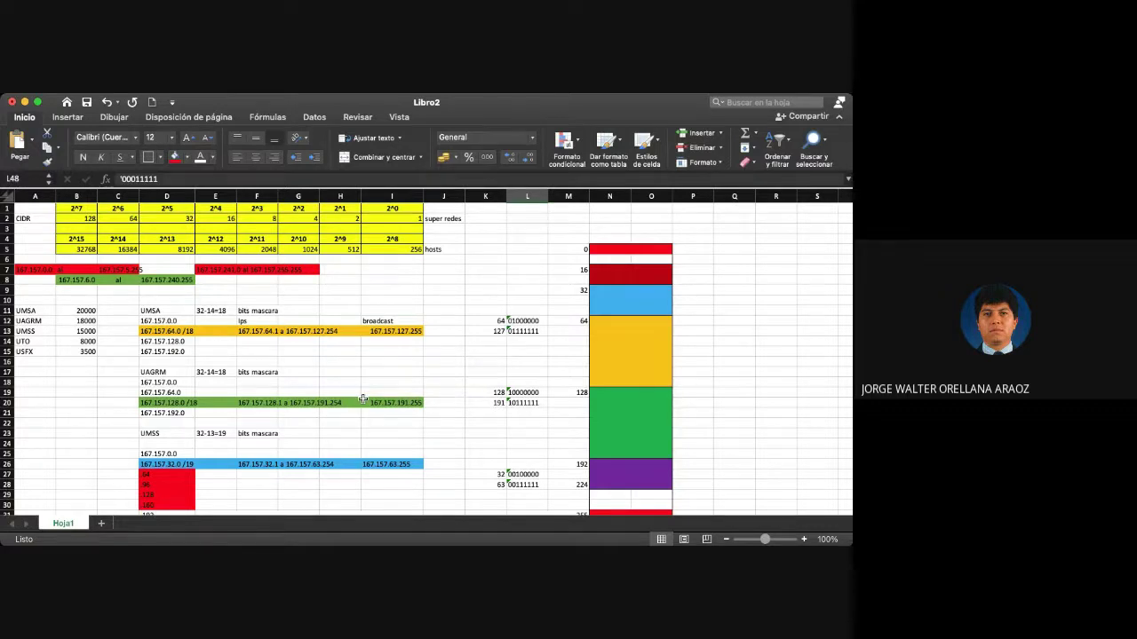
pyautogui.scroll(-3, 362, 399)
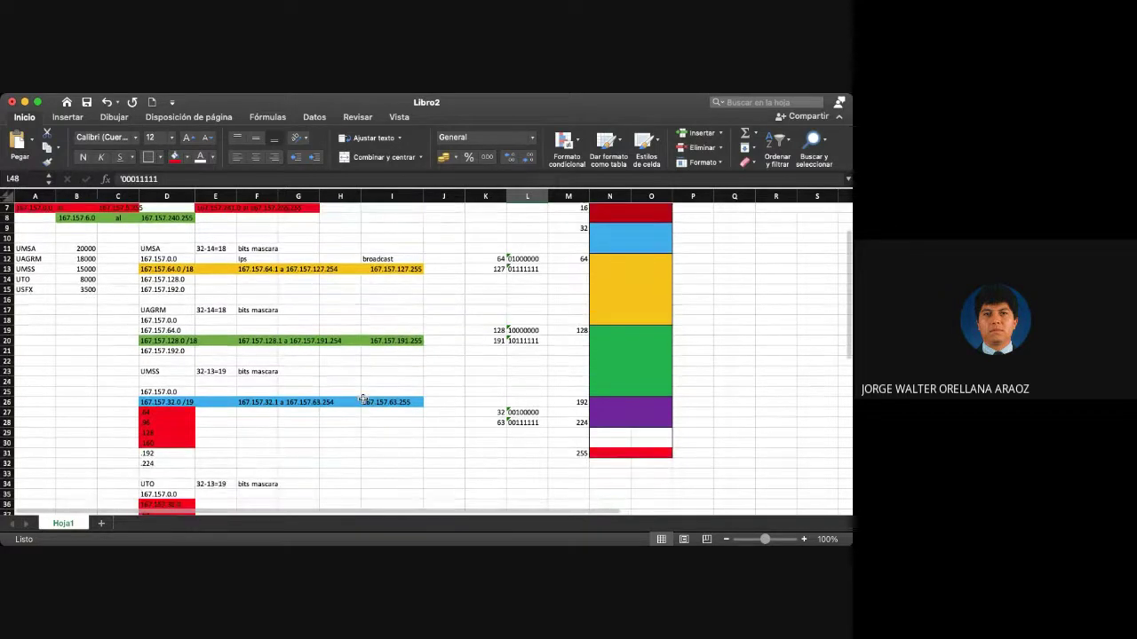
pyautogui.scroll(-5, 362, 399)
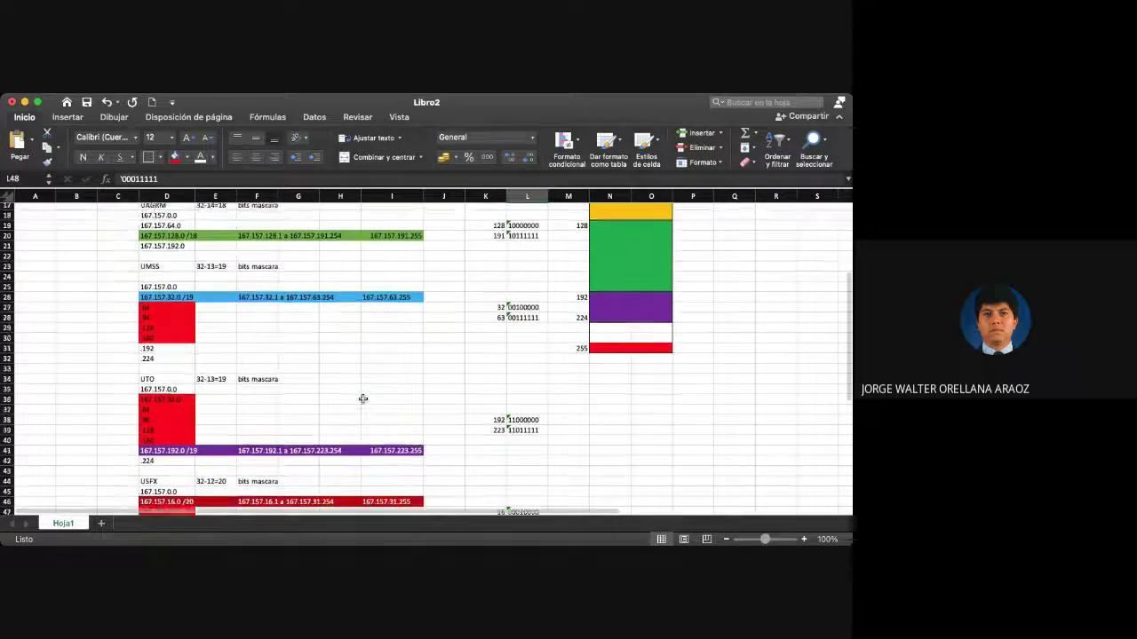
pyautogui.scroll(-3, 362, 399)
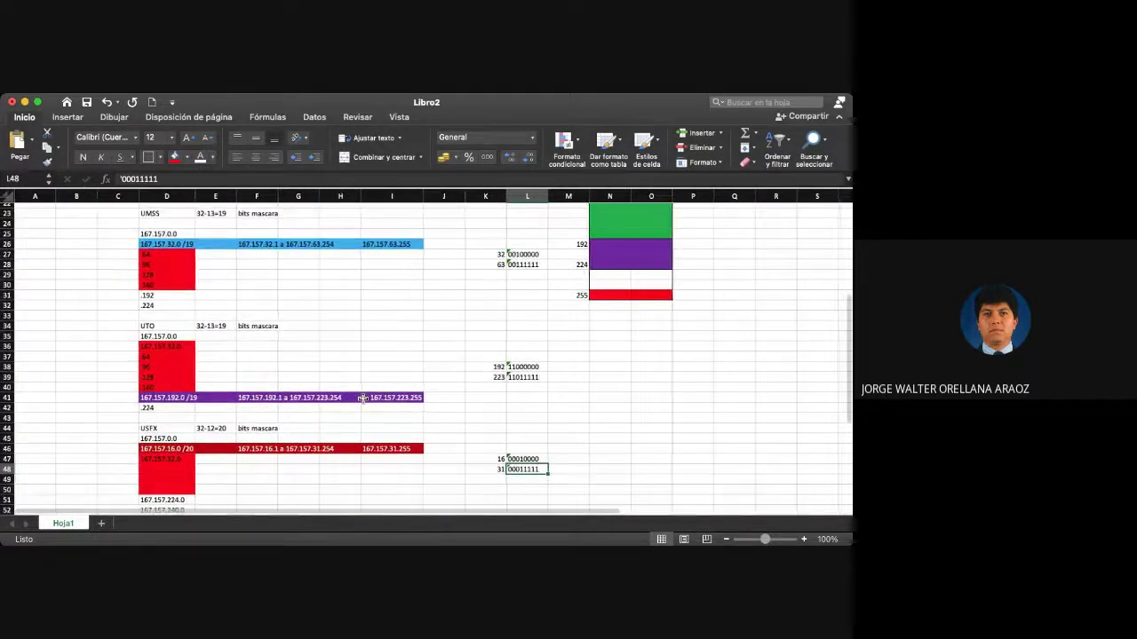
pyautogui.scroll(-2, 362, 398)
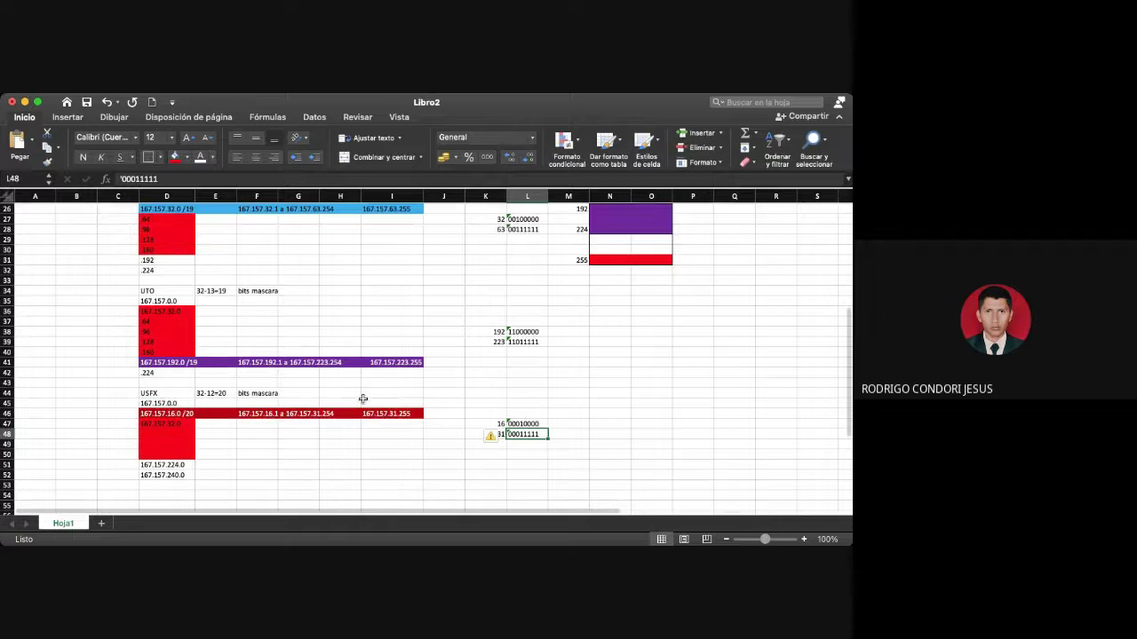
pyautogui.scroll(6, 362, 399)
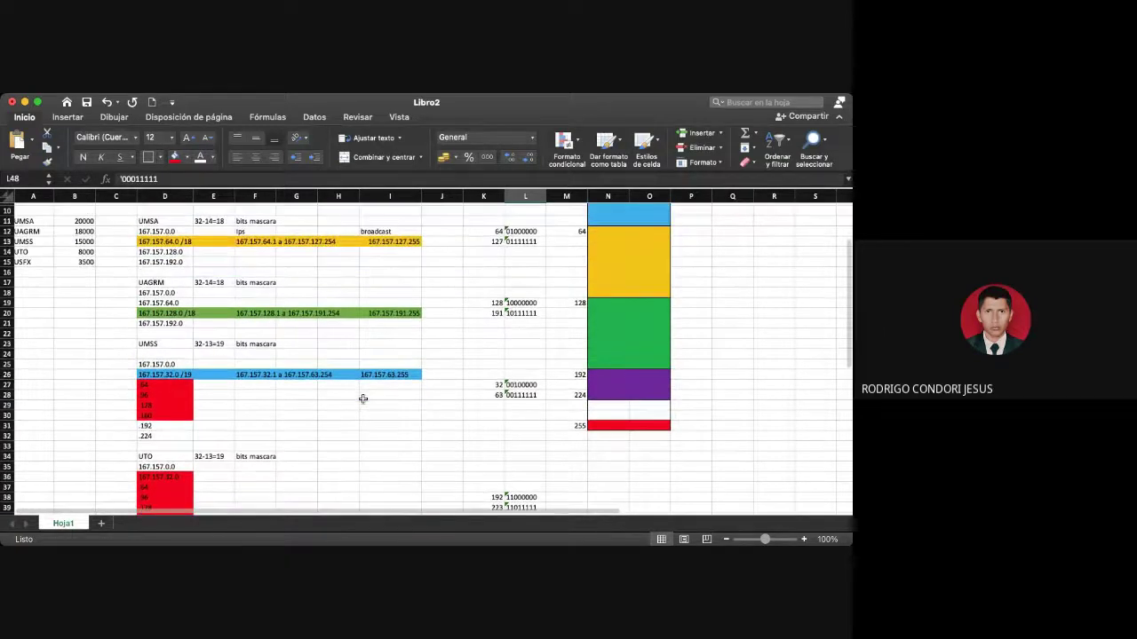
pyautogui.scroll(4, 363, 398)
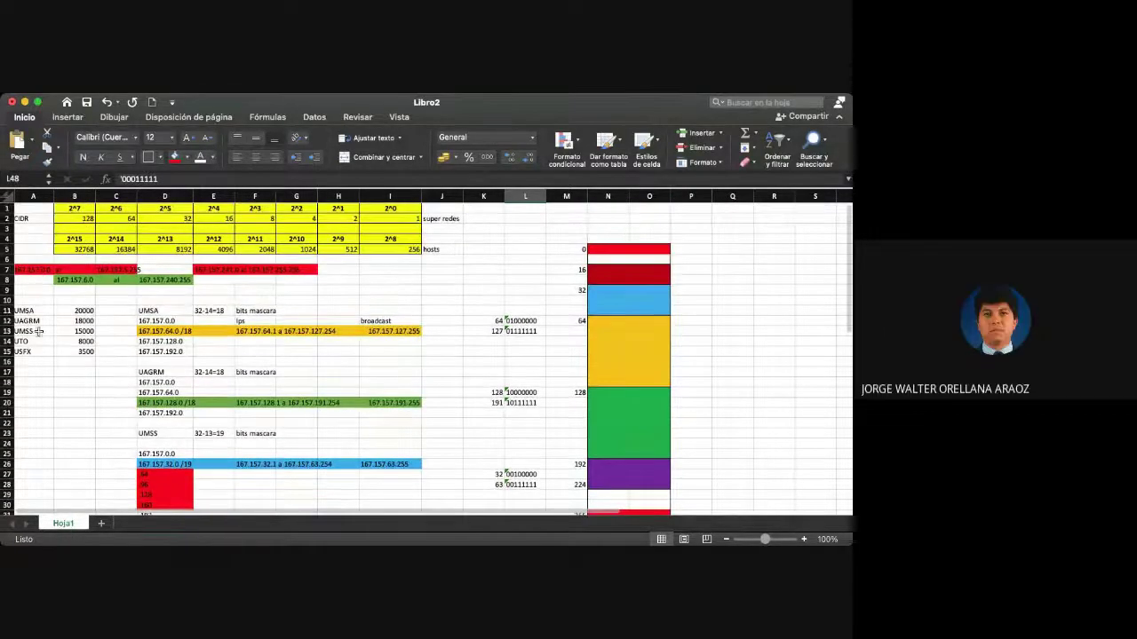
# Step: Examine the host requirements in A11:B15, the USFX requirement in B15 and the powers-of-two table in B1:I5
pyautogui.moveTo(26, 311); pyautogui.dragTo(81, 352)
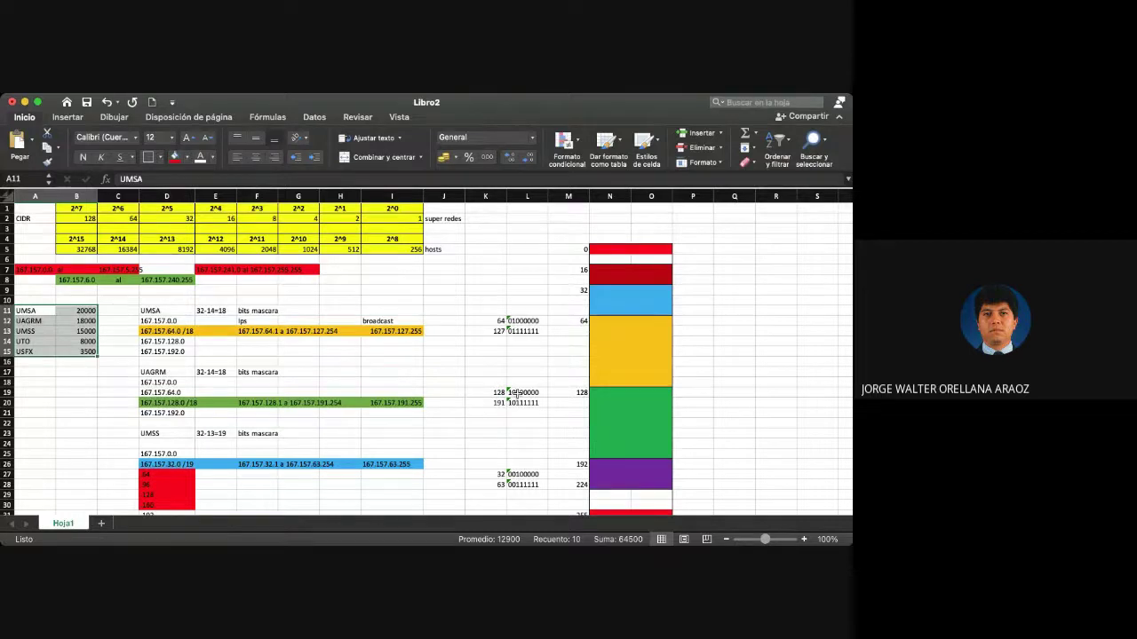
pyautogui.scroll(-2, 611, 460)
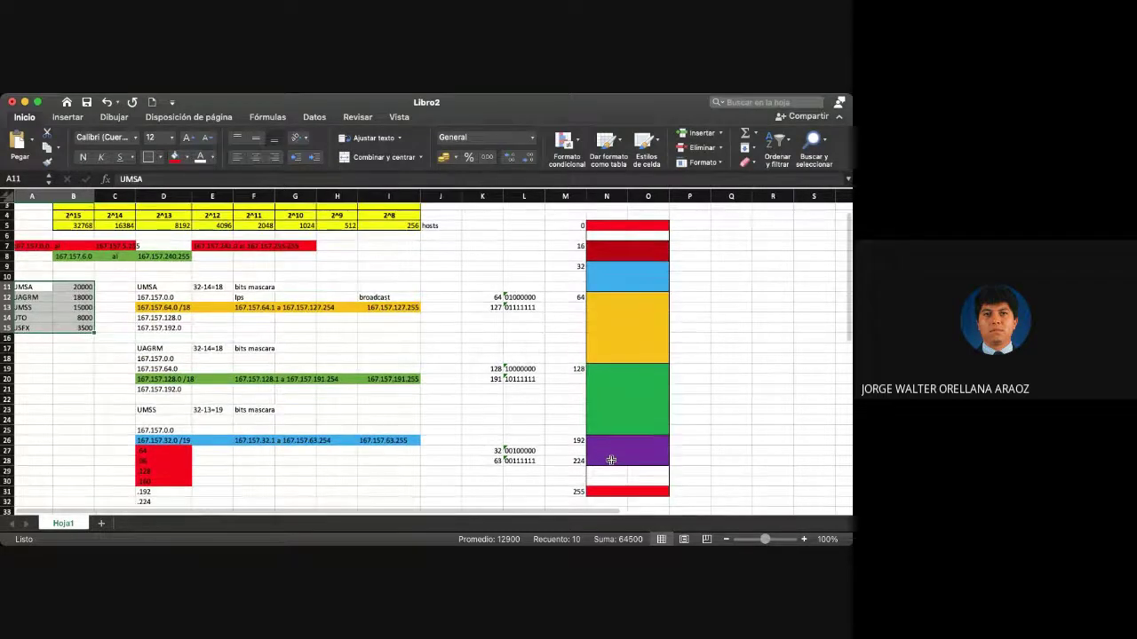
pyautogui.hscroll(-1, 611, 460)
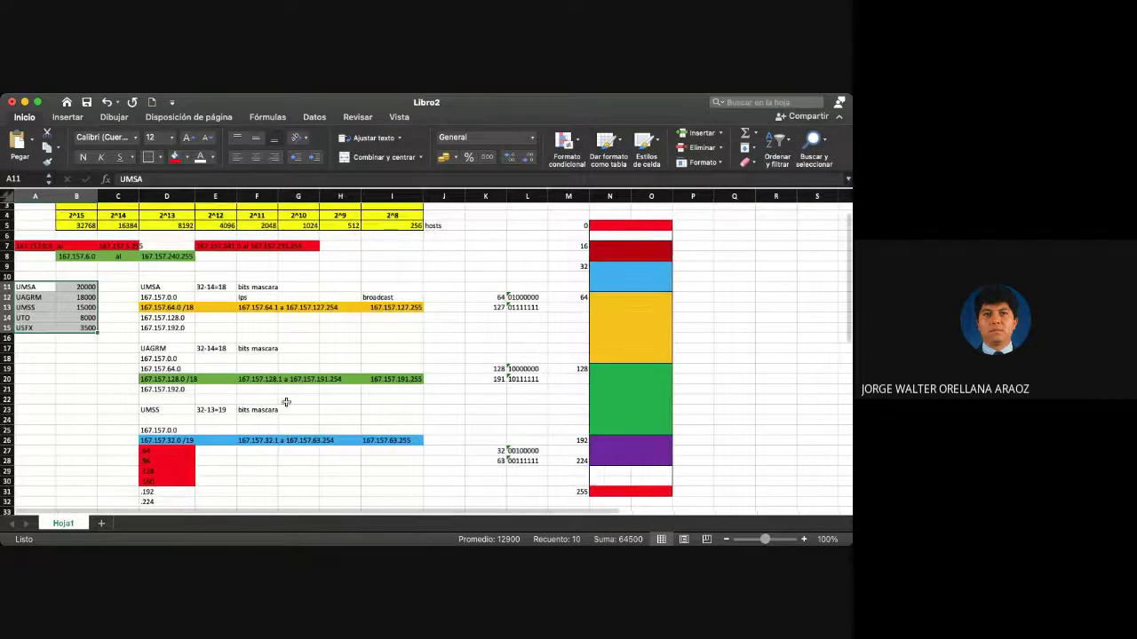
pyautogui.click(81, 328)
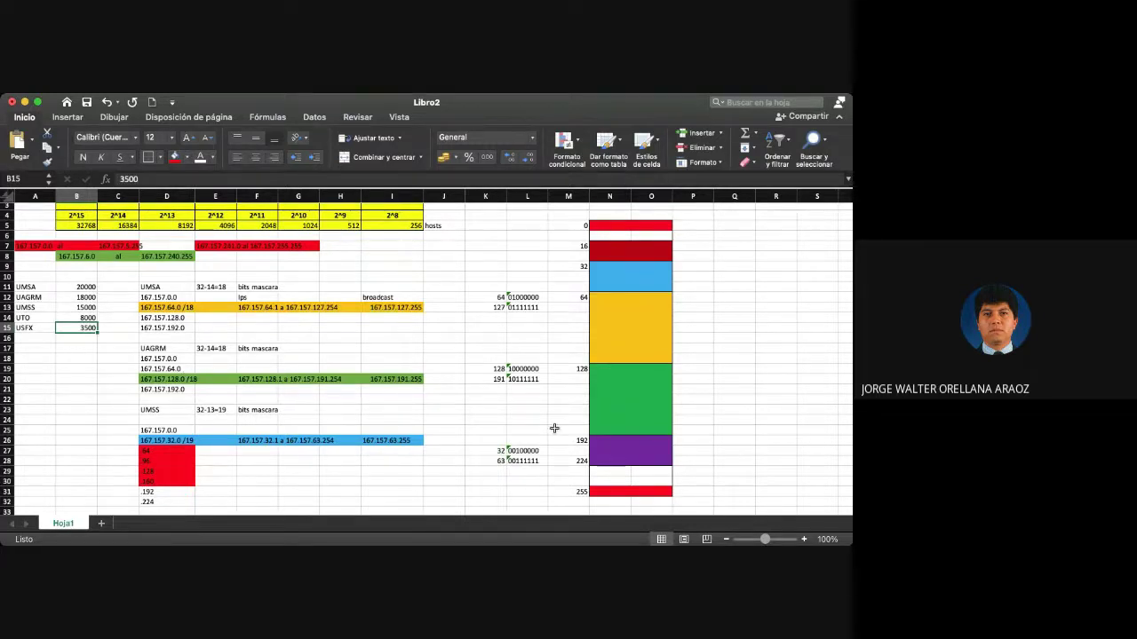
pyautogui.scroll(1, 450, 399)
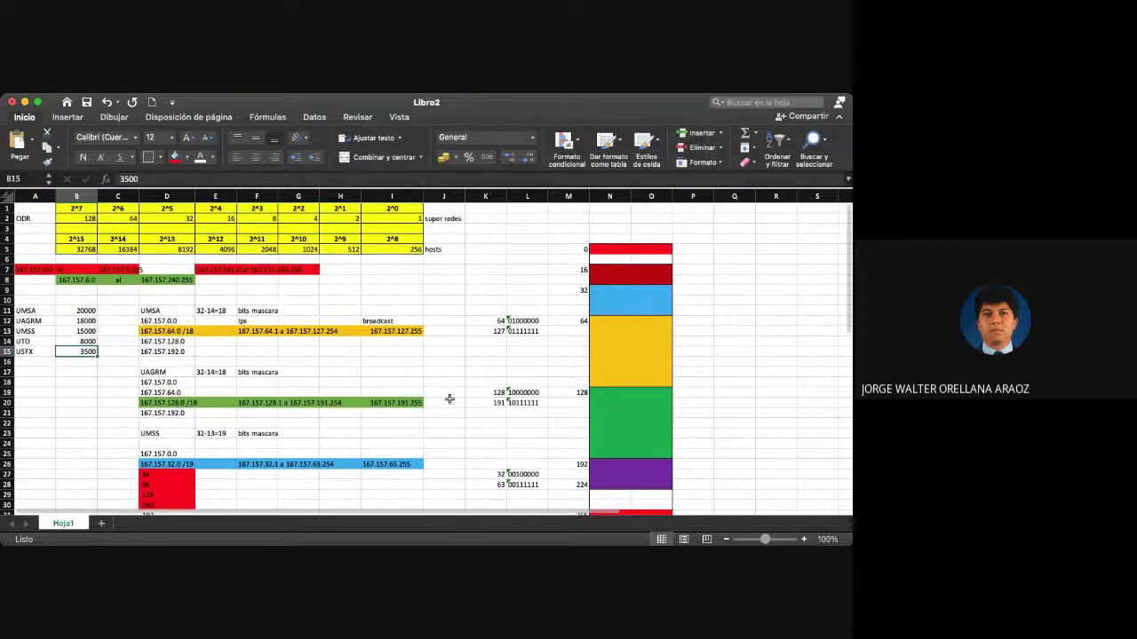
pyautogui.moveTo(77, 208); pyautogui.dragTo(381, 249)
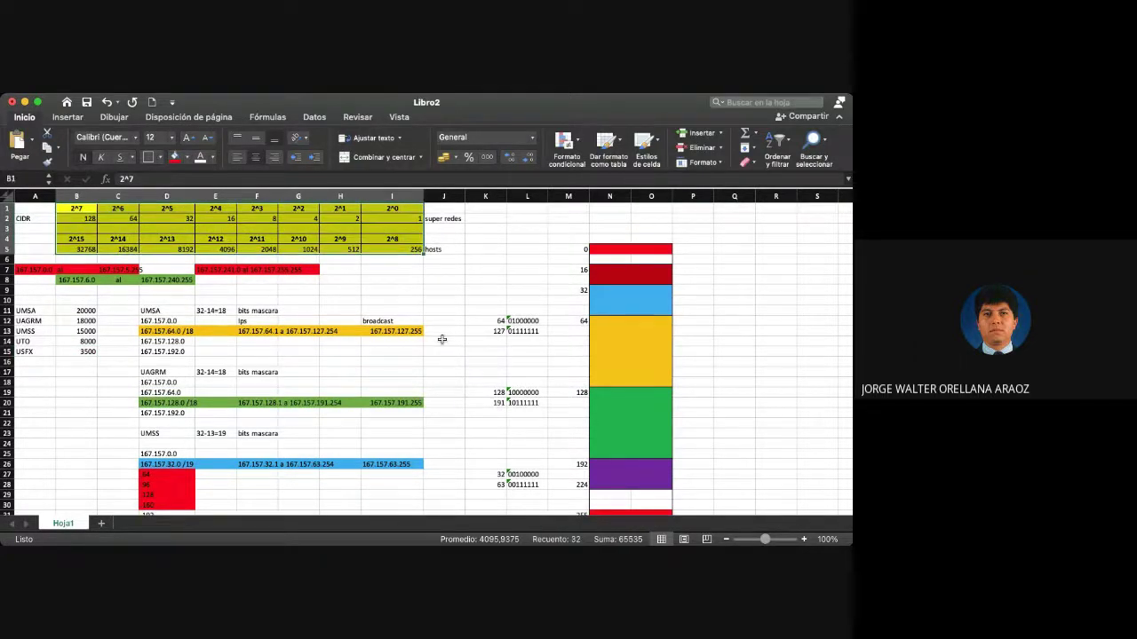